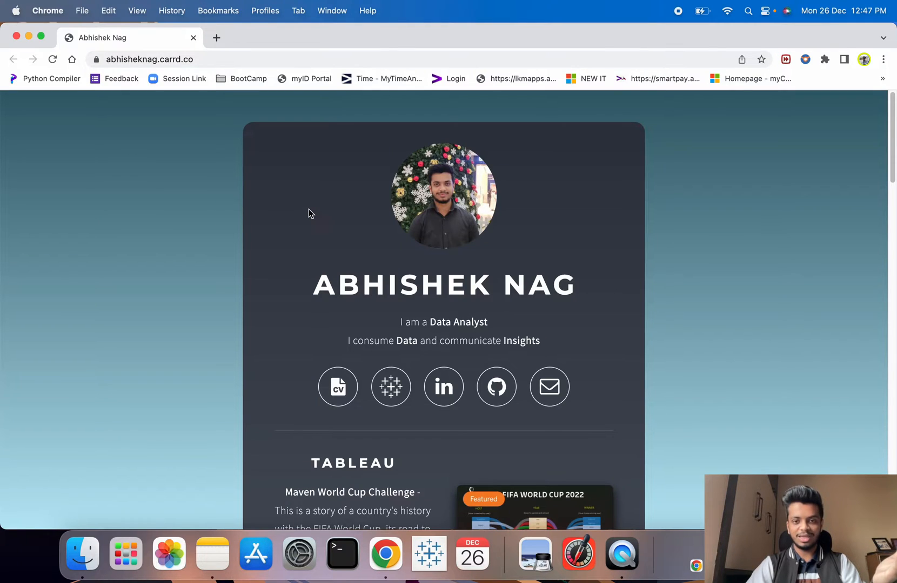
pyautogui.scroll(-2, 309, 211)
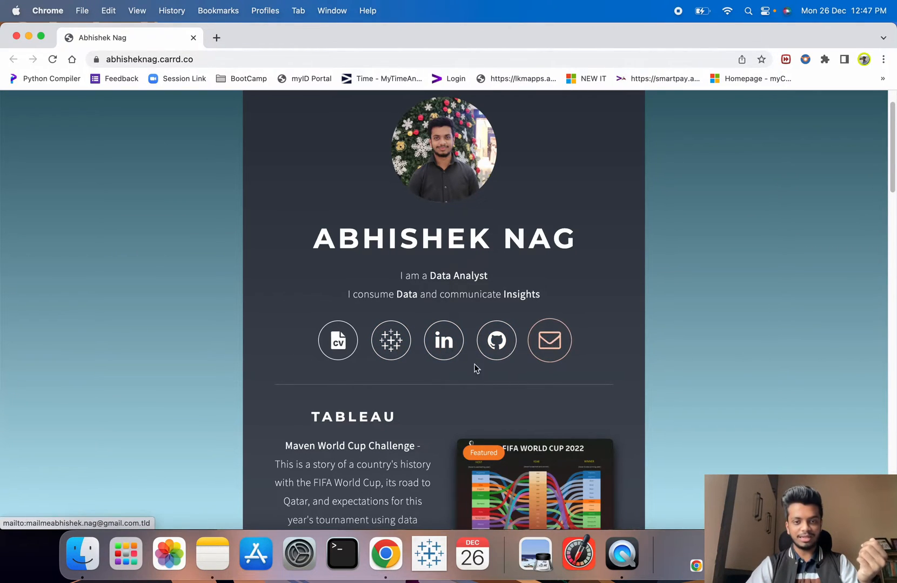
pyautogui.scroll(-10, 382, 362)
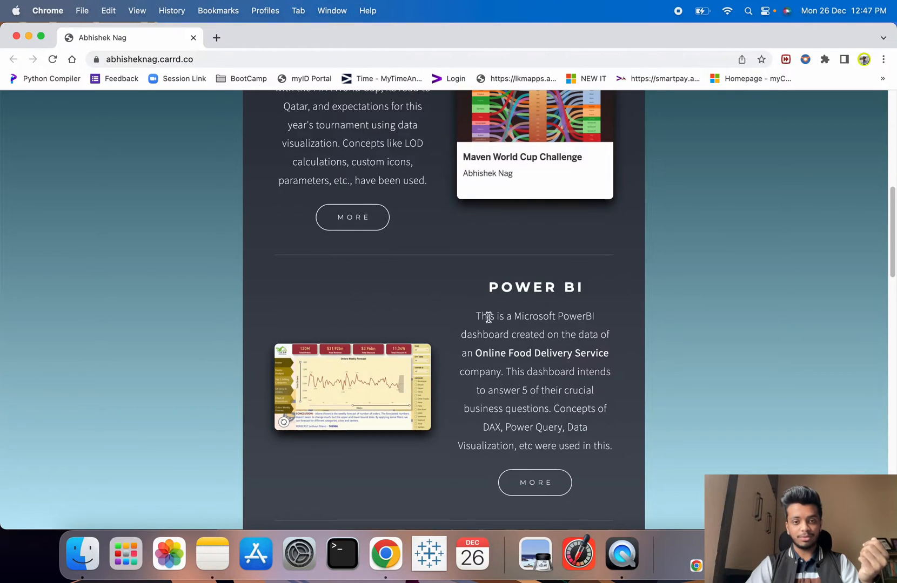
pyautogui.scroll(-12, 488, 315)
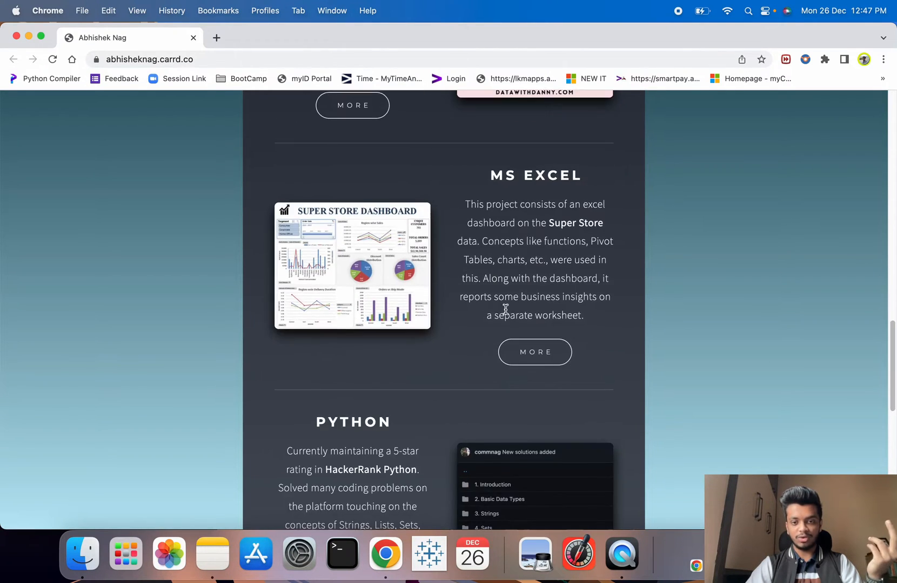
pyautogui.scroll(-10, 506, 309)
pyautogui.scroll(-3, 378, 271)
pyautogui.moveTo(329, 186); pyautogui.dragTo(528, 500)
pyautogui.click(534, 471)
pyautogui.scroll(-2, 533, 471)
pyautogui.scroll(20, 534, 475)
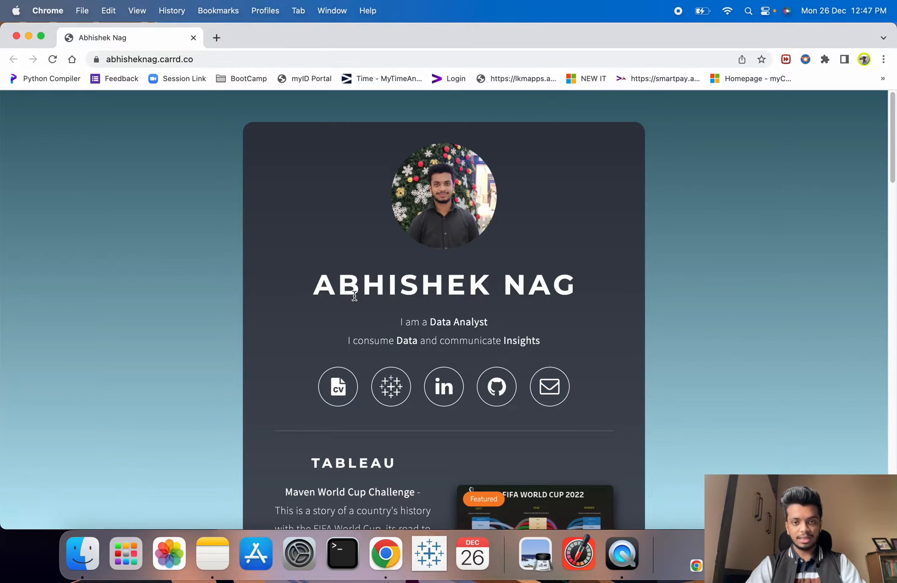
pyautogui.moveTo(316, 289); pyautogui.dragTo(606, 285)
pyautogui.moveTo(400, 323); pyautogui.dragTo(533, 336)
pyautogui.scroll(-1, 443, 323)
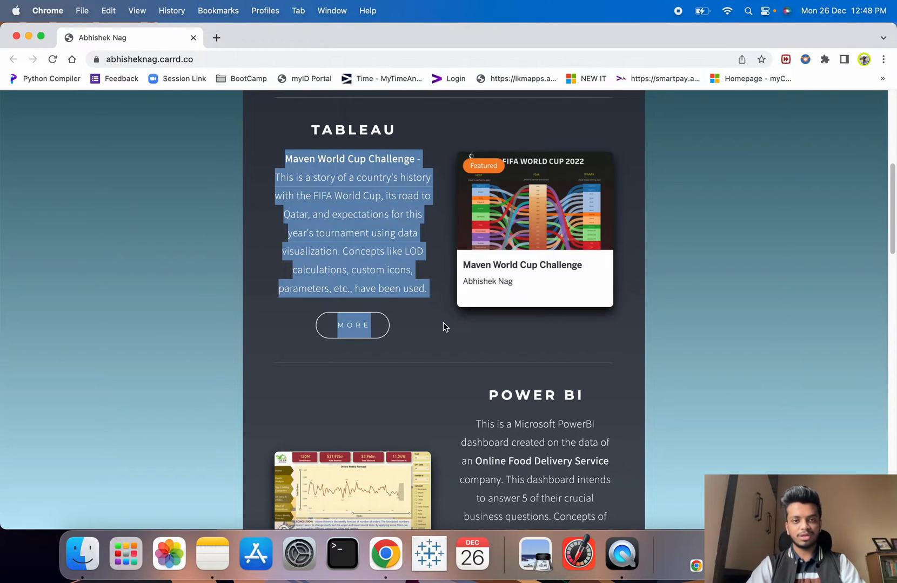
# - Highlight the TABLEAU heading, its project description and the Maven World Cup Challenge title
pyautogui.click(446, 263)
pyautogui.moveTo(311, 134); pyautogui.dragTo(401, 132)
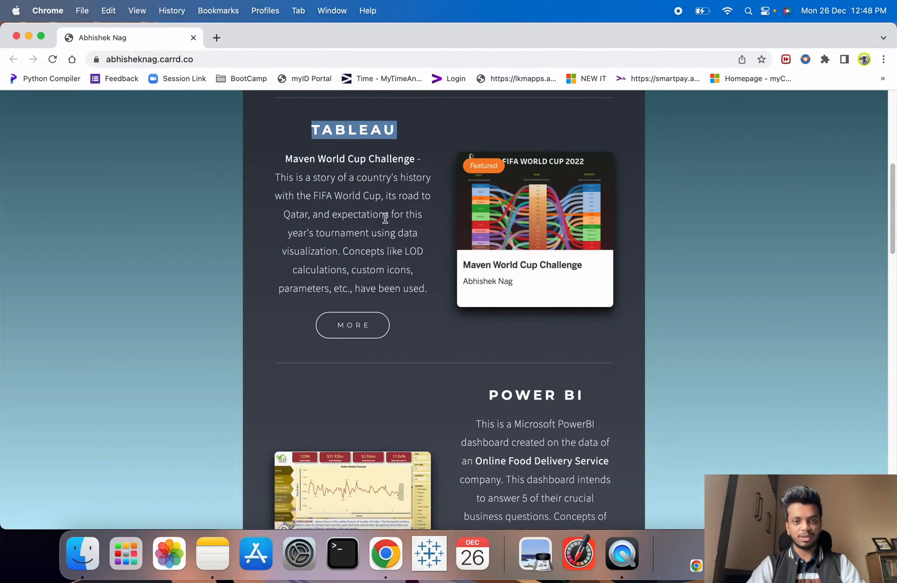
pyautogui.moveTo(288, 158); pyautogui.dragTo(427, 285)
pyautogui.click(430, 292)
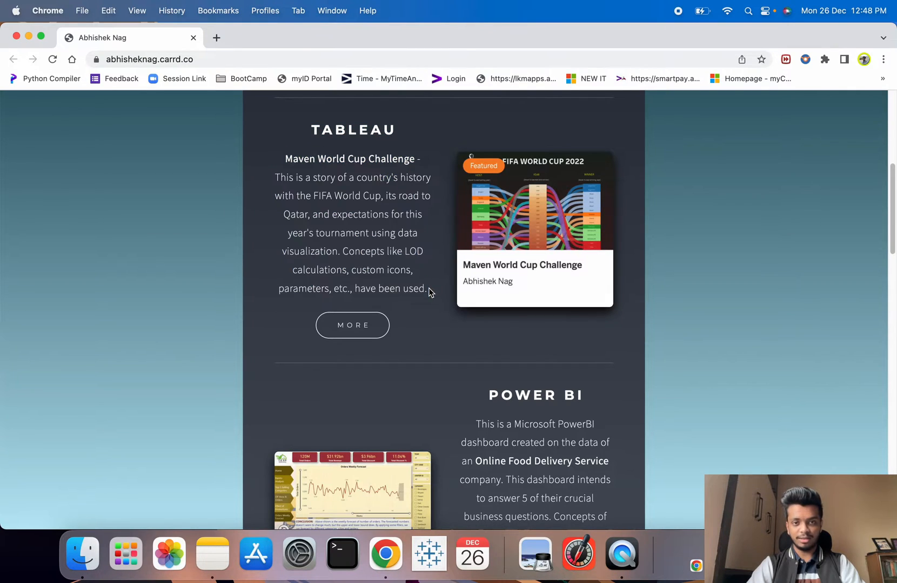
pyautogui.moveTo(287, 162); pyautogui.dragTo(405, 160)
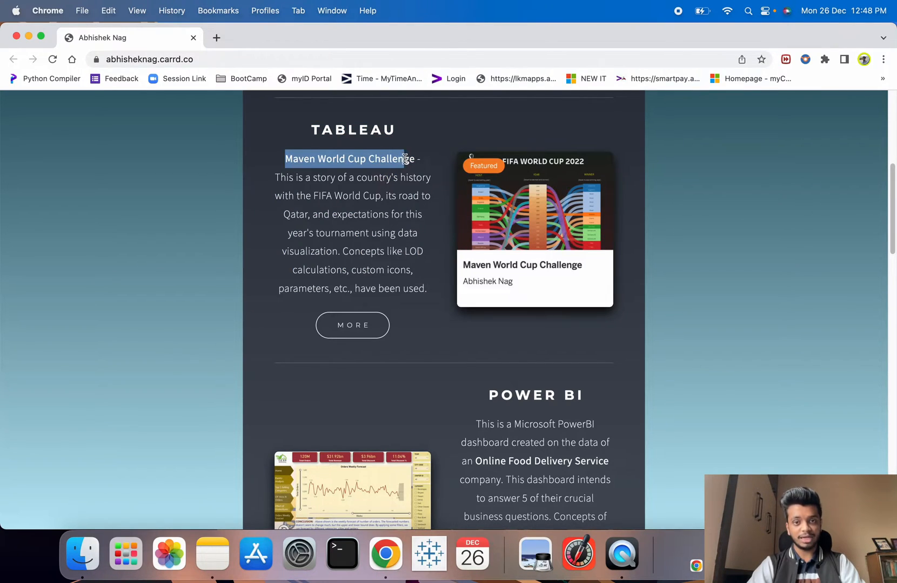
pyautogui.click(337, 171)
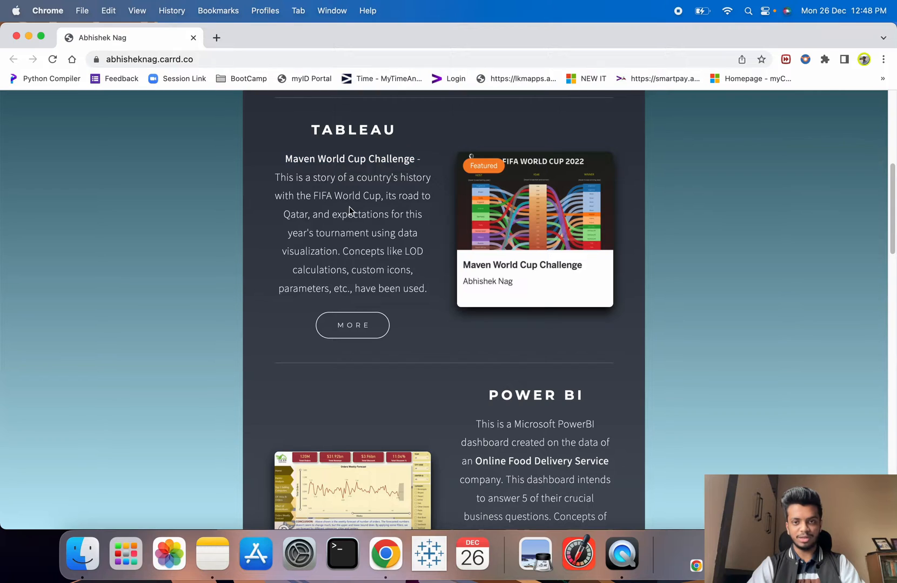
# - Review the sections below, then open the Tableau project's dashboard in a new tab
pyautogui.scroll(-3, 391, 219)
pyautogui.scroll(-3, 391, 219)
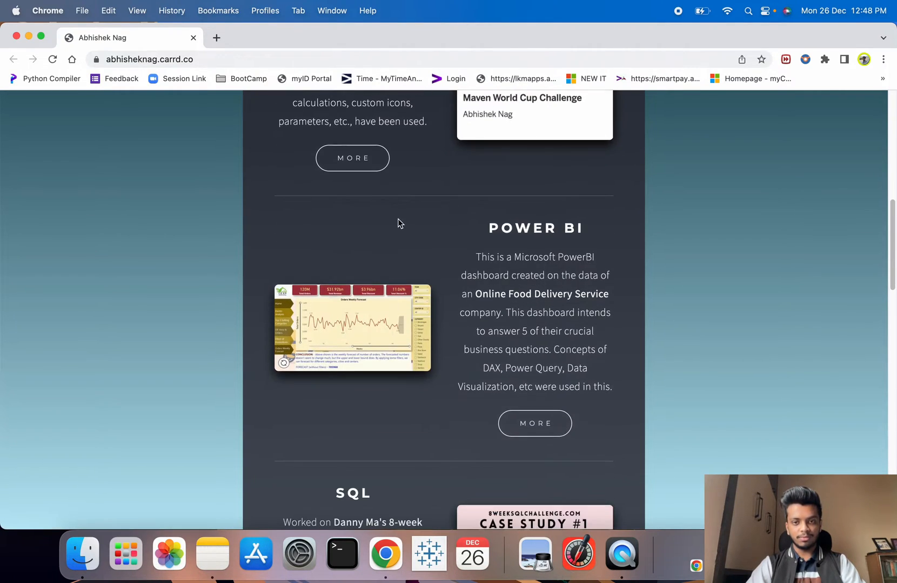
pyautogui.moveTo(488, 228); pyautogui.dragTo(583, 227)
pyautogui.moveTo(477, 268); pyautogui.dragTo(552, 350)
pyautogui.scroll(-8, 532, 330)
pyautogui.moveTo(286, 300); pyautogui.dragTo(403, 382)
pyautogui.scroll(-10, 386, 356)
pyautogui.scroll(5, 387, 356)
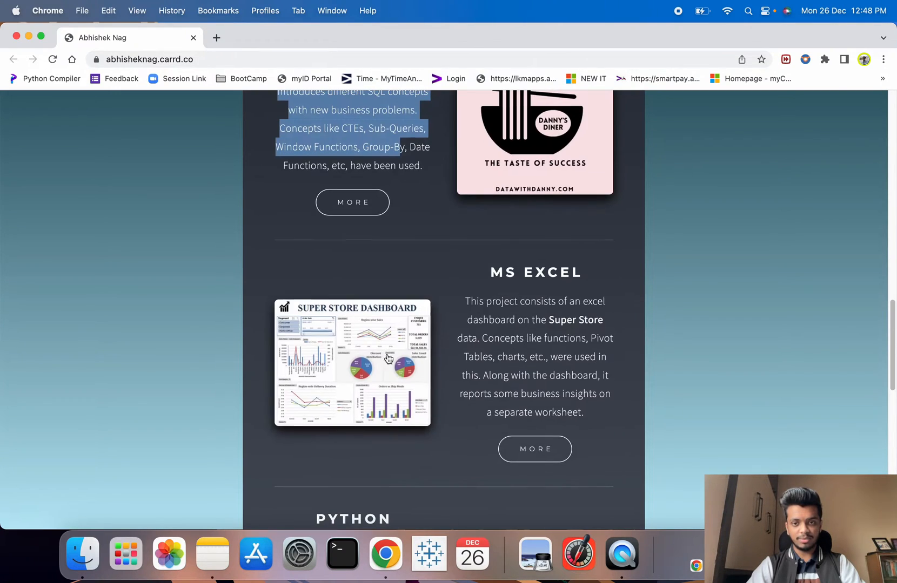
pyautogui.scroll(-1, 501, 345)
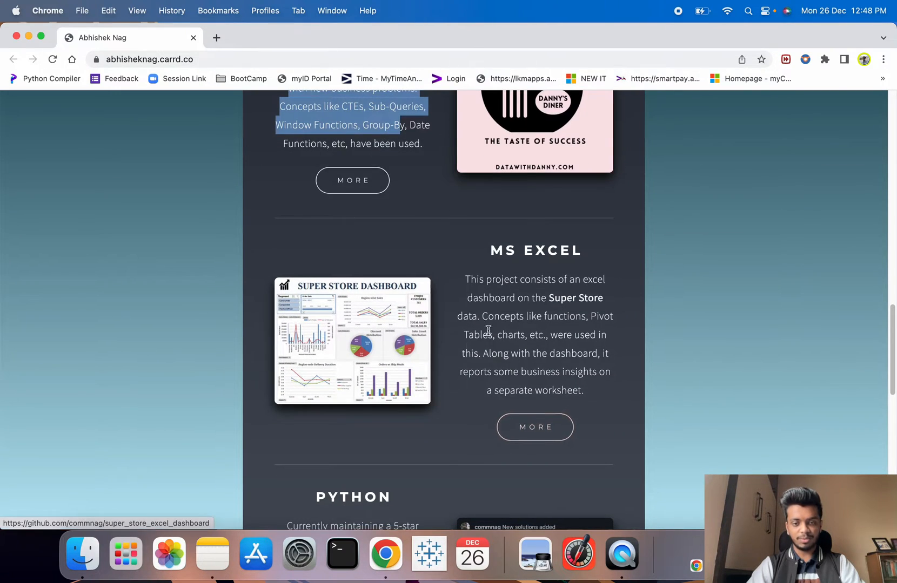
pyautogui.scroll(-4, 479, 338)
pyautogui.scroll(5, 438, 368)
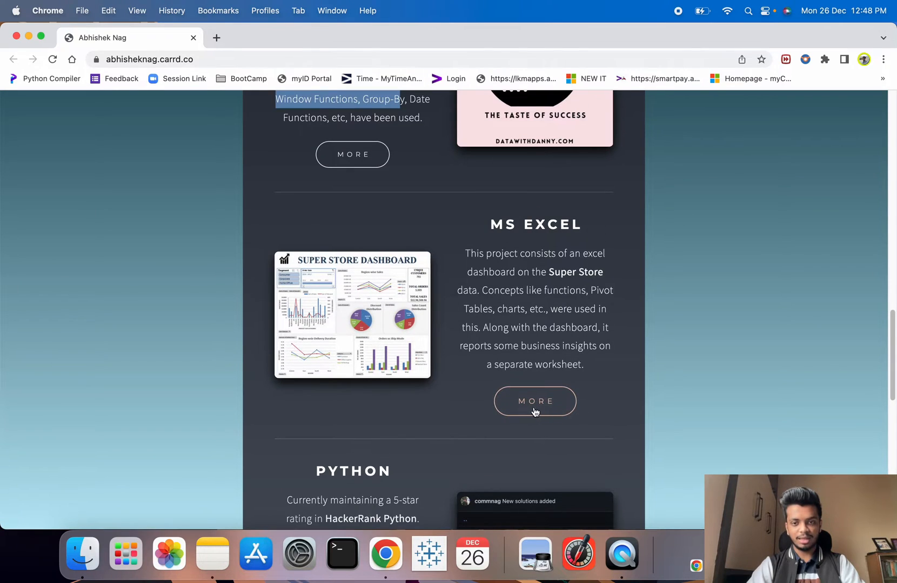
pyautogui.scroll(4, 544, 407)
pyautogui.click(304, 224)
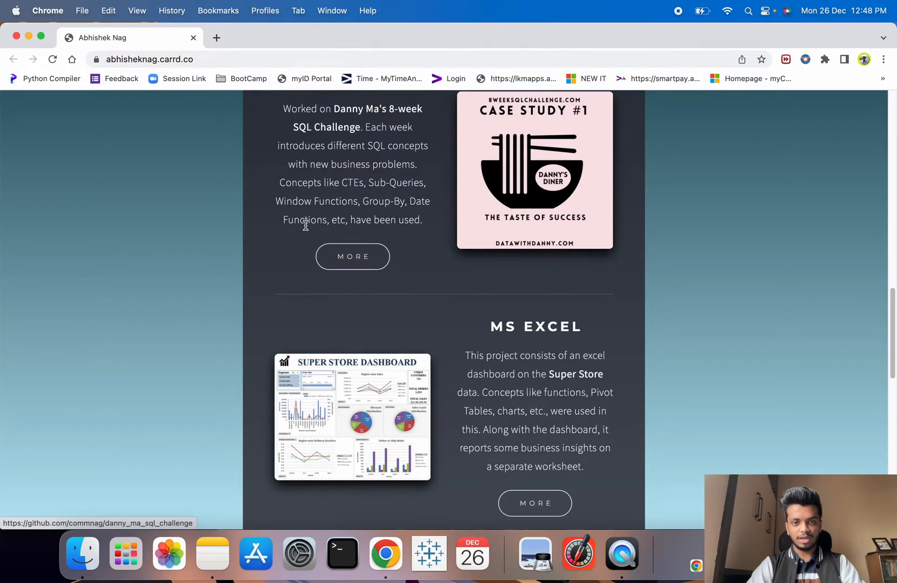
pyautogui.scroll(17, 395, 267)
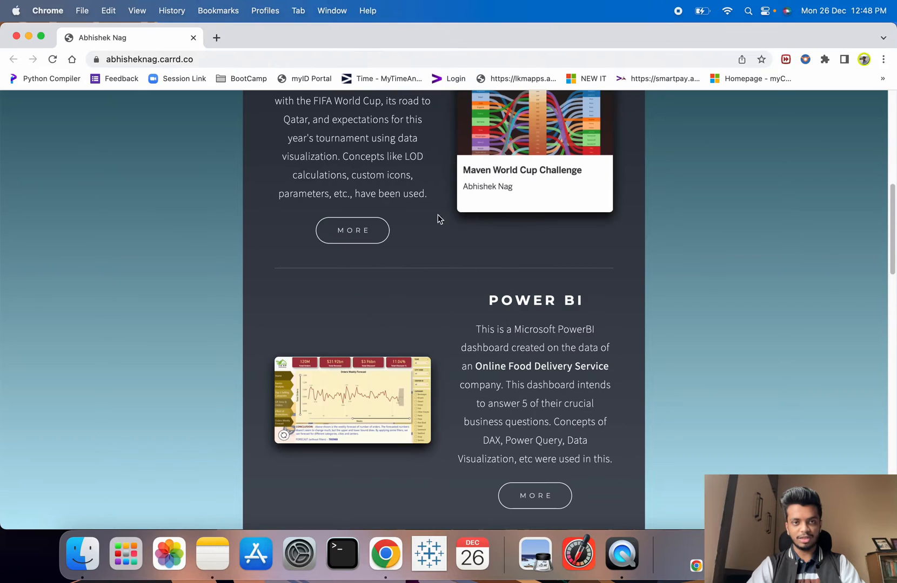
pyautogui.click(365, 232)
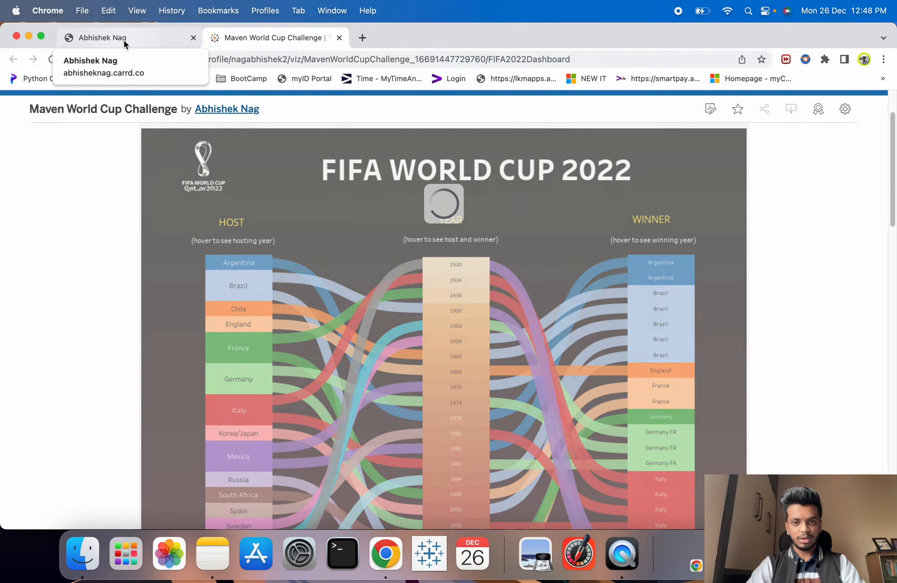
# - Check the Tableau dashboard tab and come back to the portfolio
pyautogui.click(124, 39)
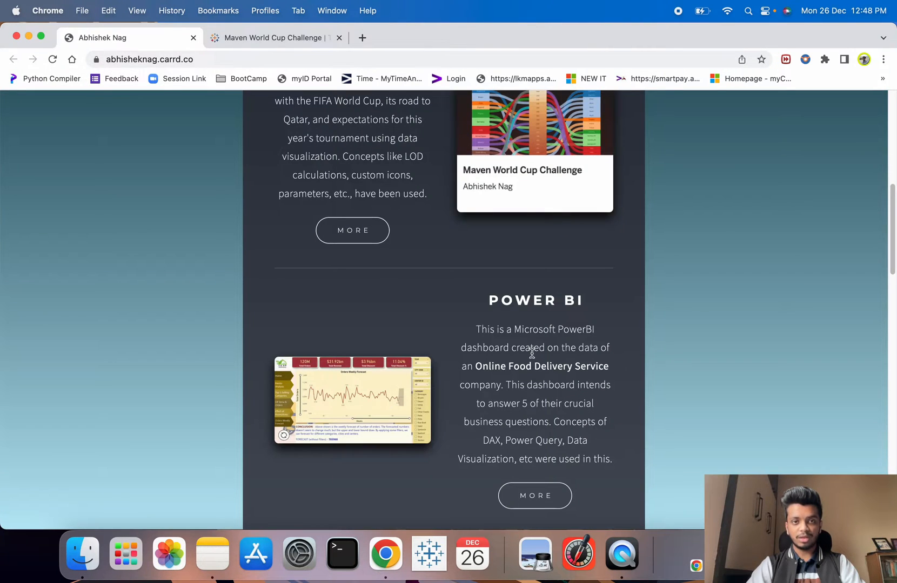
pyautogui.click(292, 36)
pyautogui.click(118, 43)
# - Open the Power BI project's food_delivery_powerbi_dashboard GitHub repository and scroll its README
pyautogui.scroll(-3, 524, 316)
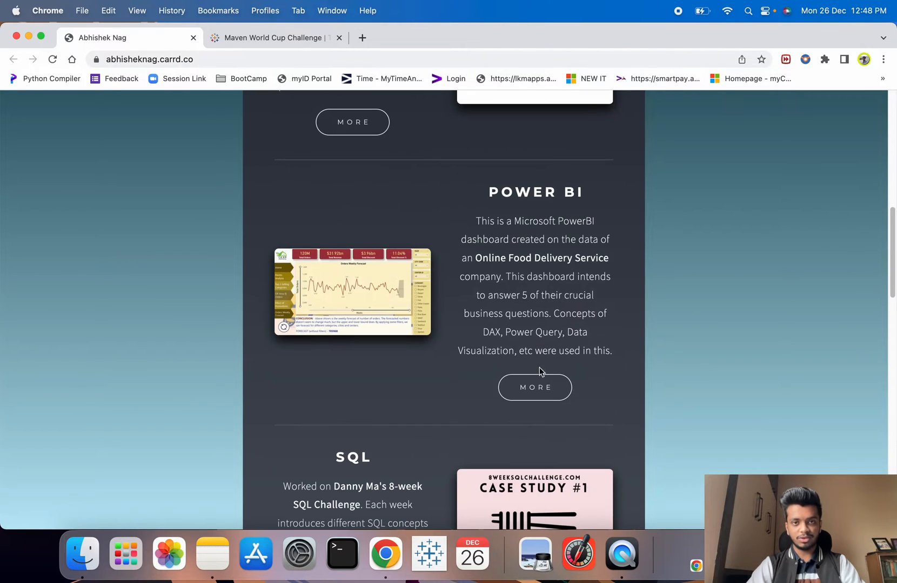
pyautogui.click(535, 387)
pyautogui.click(384, 36)
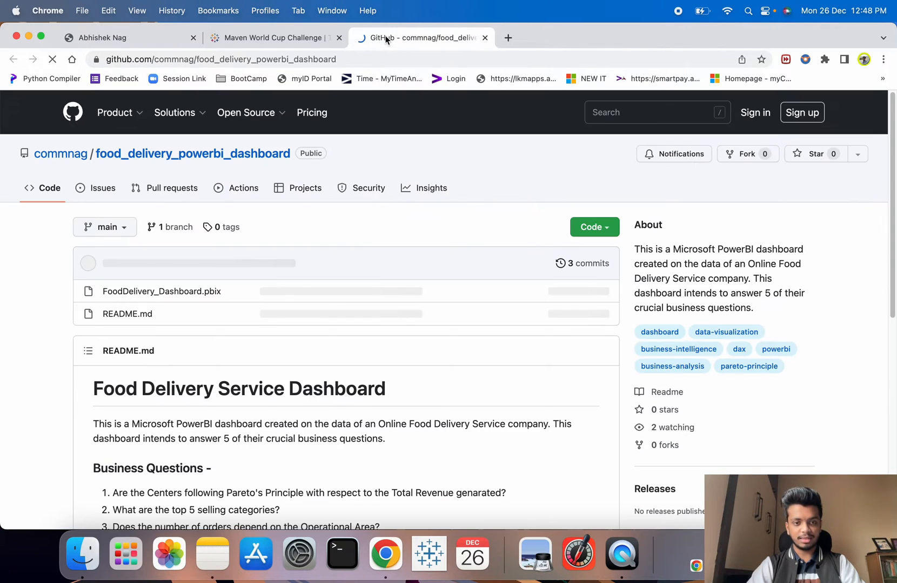
pyautogui.scroll(-4, 312, 325)
pyautogui.scroll(-3, 312, 324)
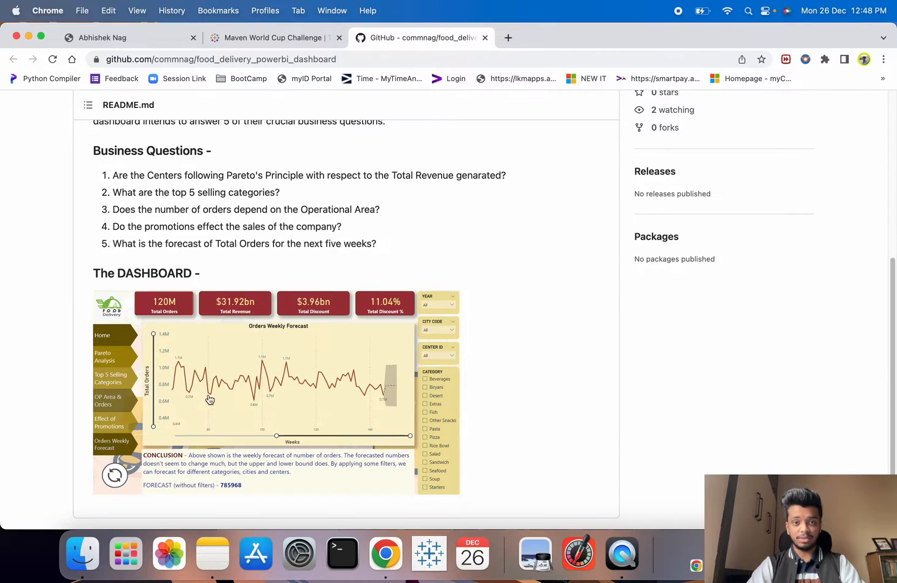
pyautogui.scroll(-3, 297, 412)
pyautogui.scroll(8, 297, 411)
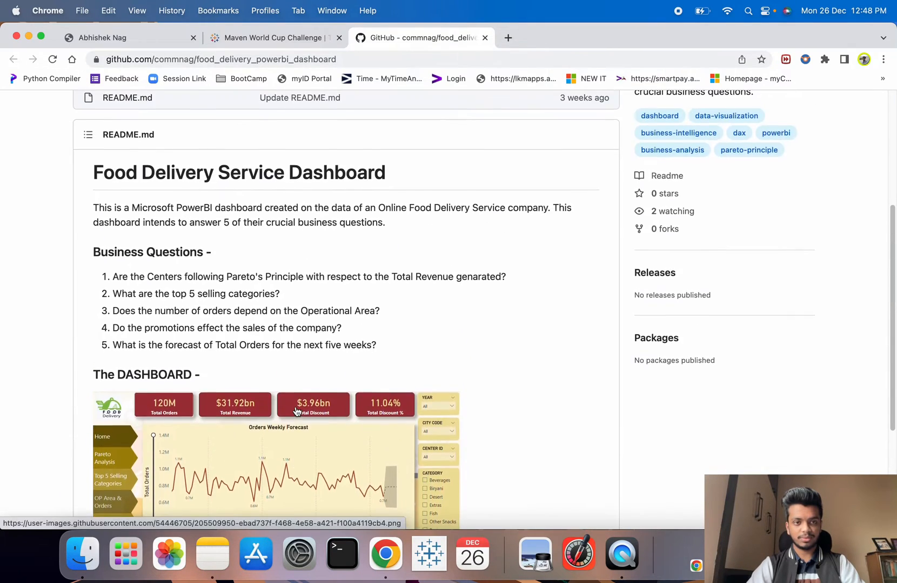
# - Return to the portfolio tab and scroll further down the page
pyautogui.click(114, 36)
pyautogui.scroll(-12, 433, 309)
pyautogui.scroll(-4, 435, 315)
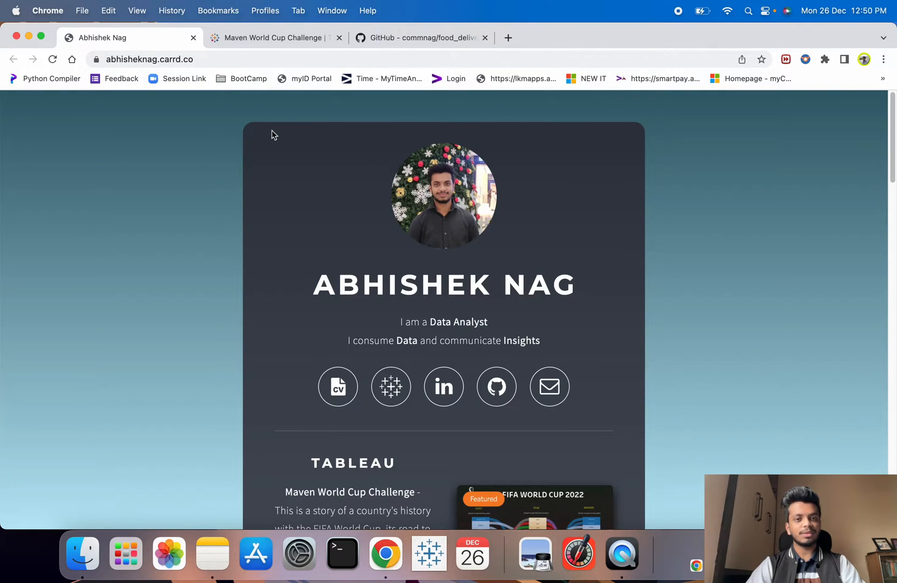
# - Scroll the portfolio to Competencies and back up, then open a blank tab
pyautogui.scroll(-20, 306, 355)
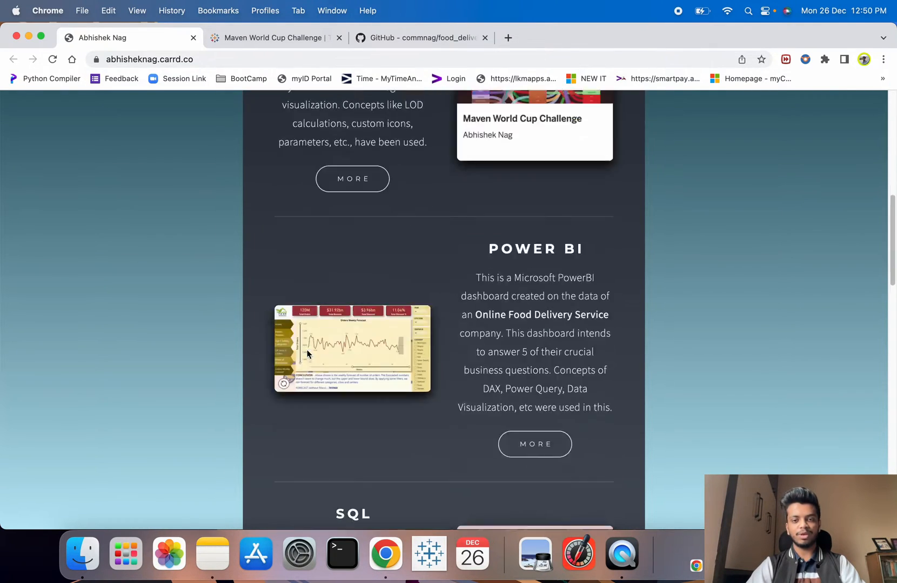
pyautogui.scroll(-4, 306, 354)
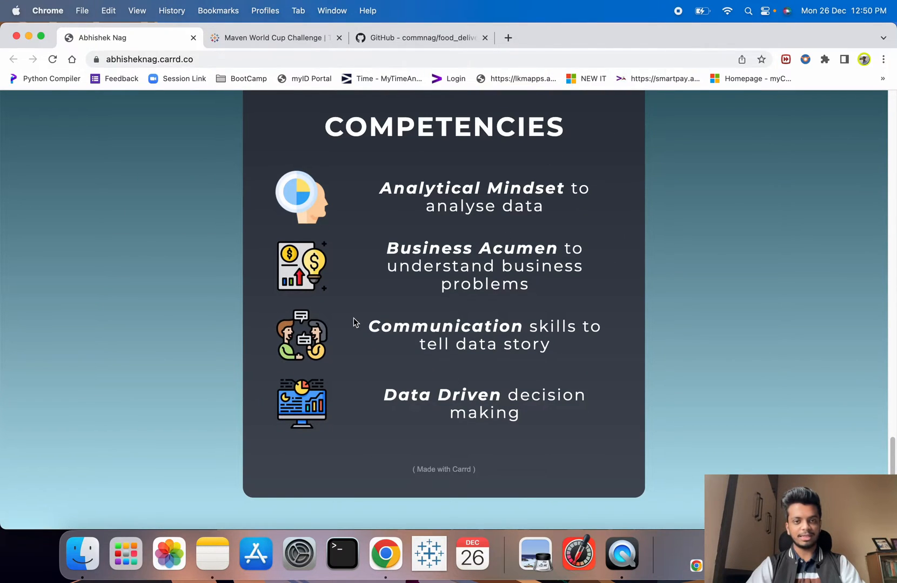
pyautogui.scroll(20, 354, 322)
pyautogui.scroll(4, 354, 323)
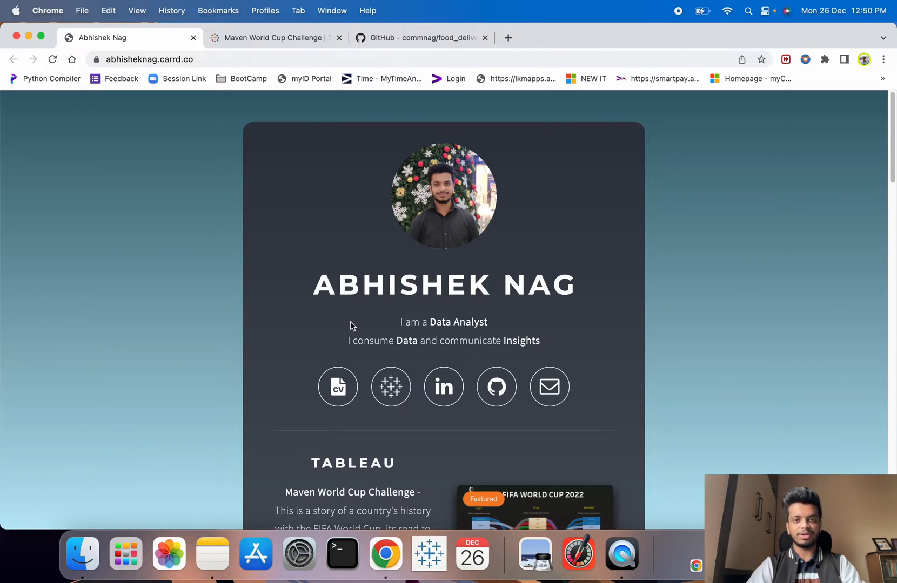
pyautogui.click(506, 41)
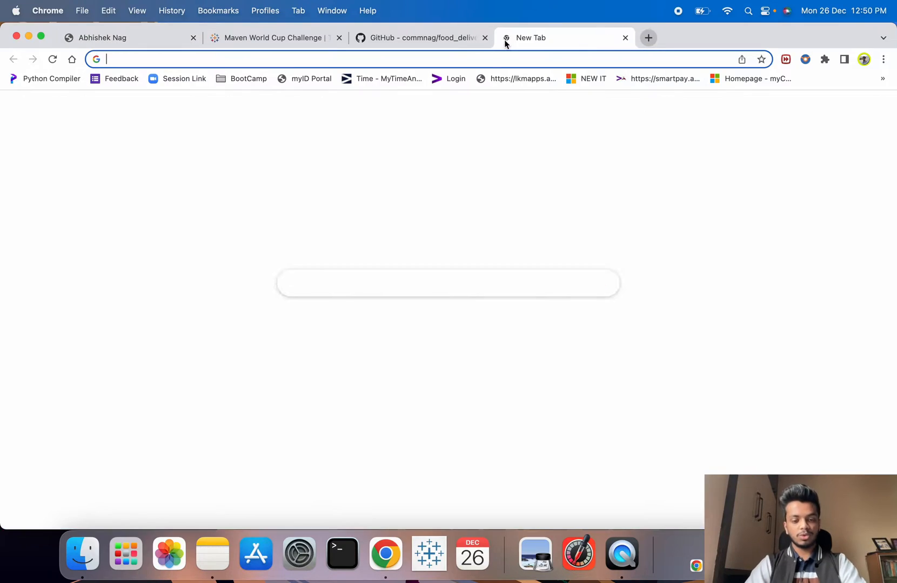
# - Go to carrd.com from the new tab's address bar
pyautogui.write('carrd')
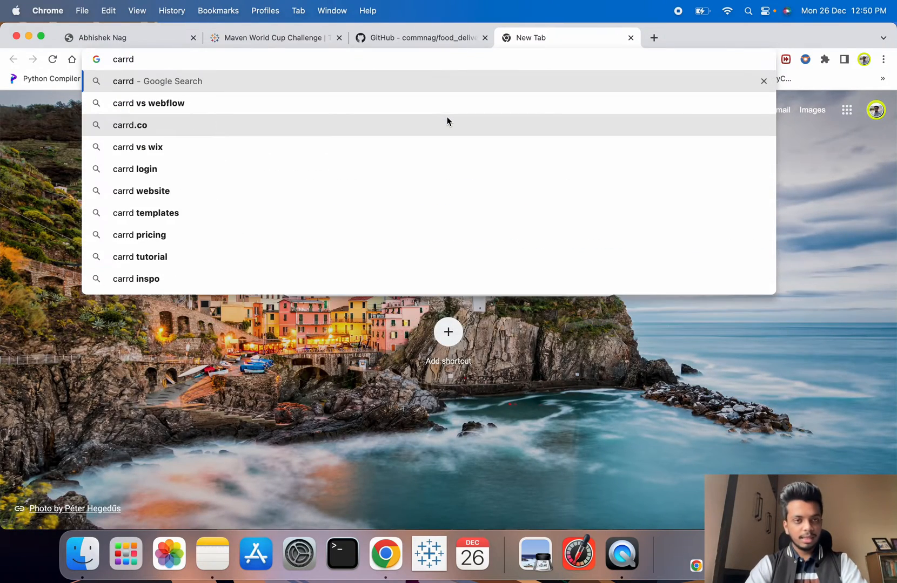
pyautogui.write('.')
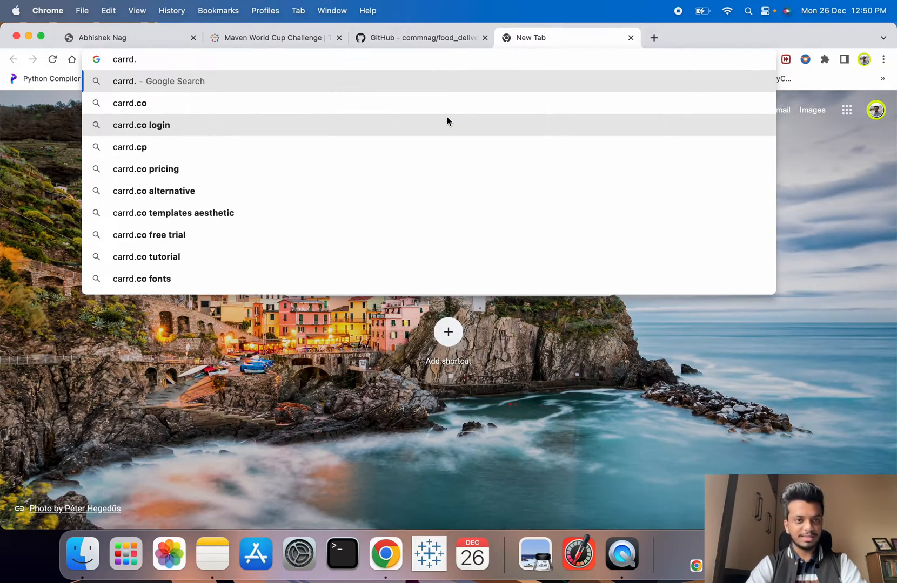
pyautogui.write('com')
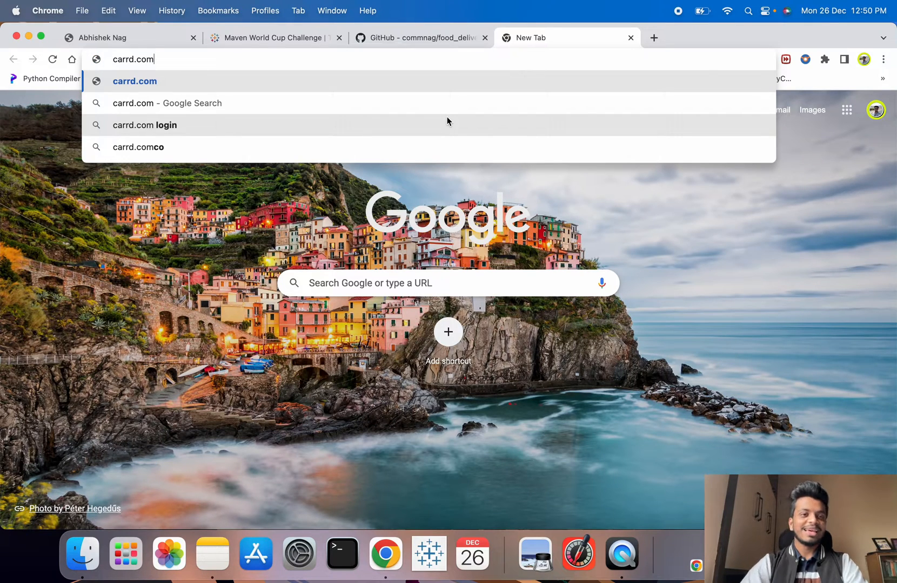
pyautogui.press('Return')
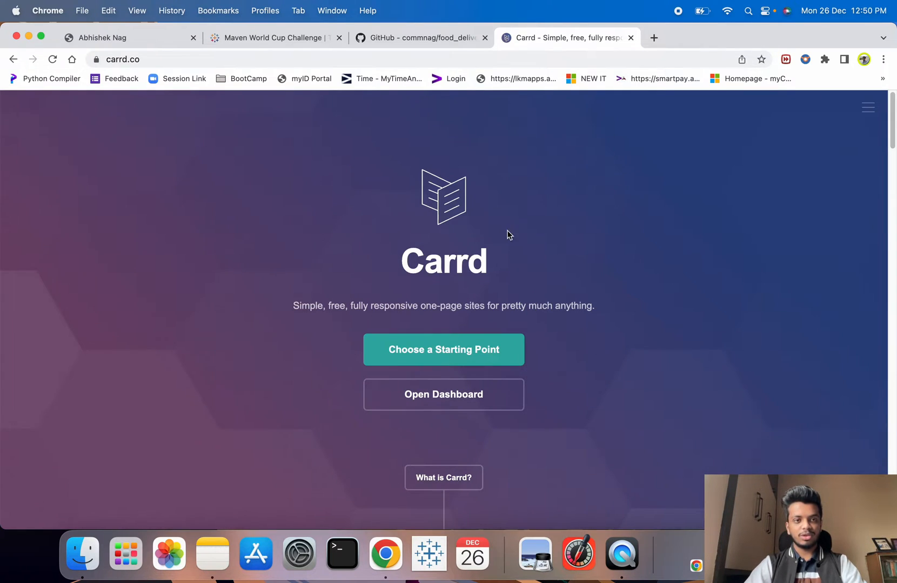
pyautogui.scroll(-5, 622, 274)
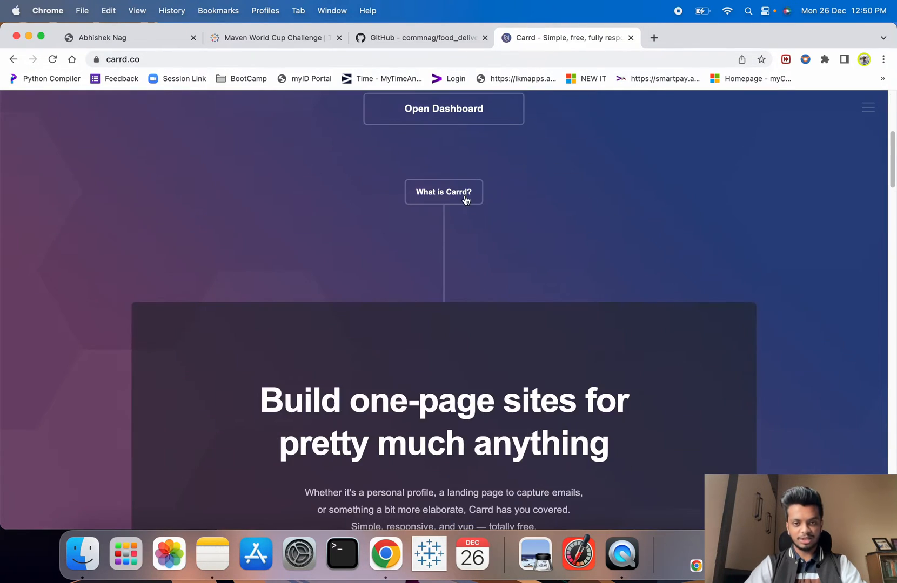
pyautogui.scroll(5, 467, 199)
pyautogui.scroll(-5, 260, 337)
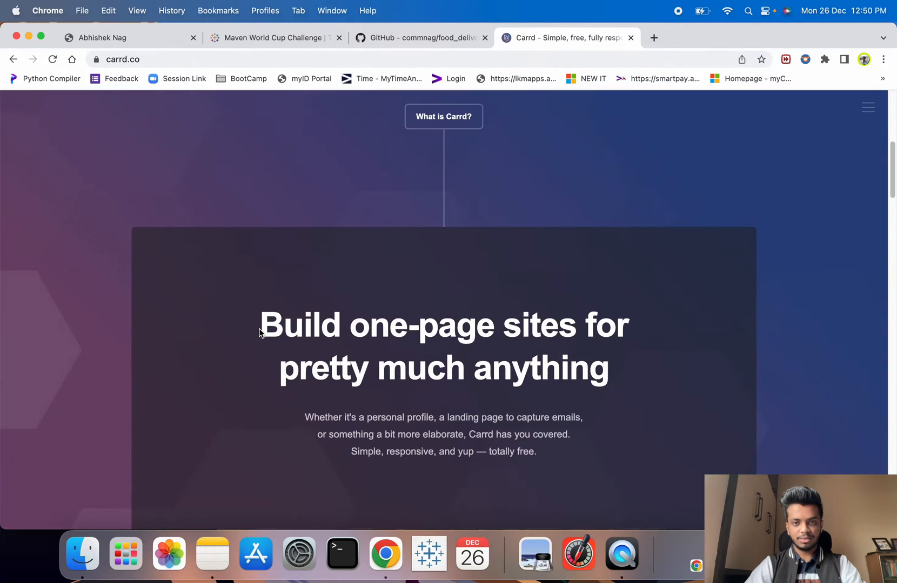
pyautogui.scroll(4, 258, 334)
pyautogui.scroll(-10, 258, 334)
pyautogui.scroll(10, 260, 332)
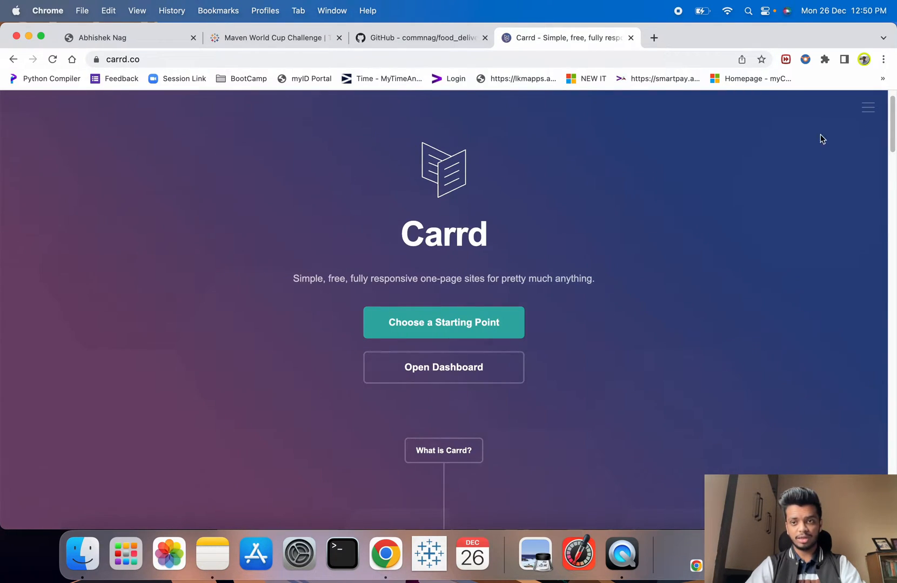
pyautogui.click(868, 108)
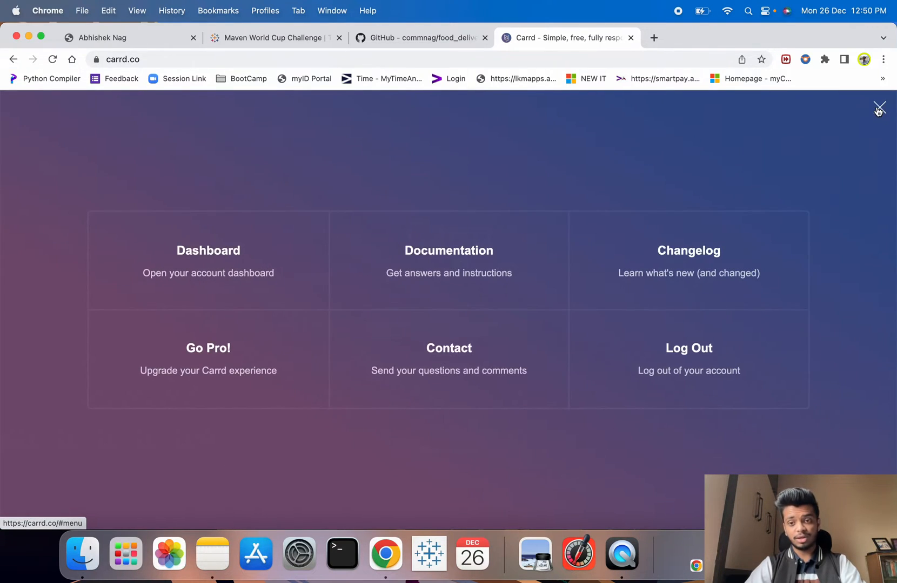
pyautogui.click(879, 109)
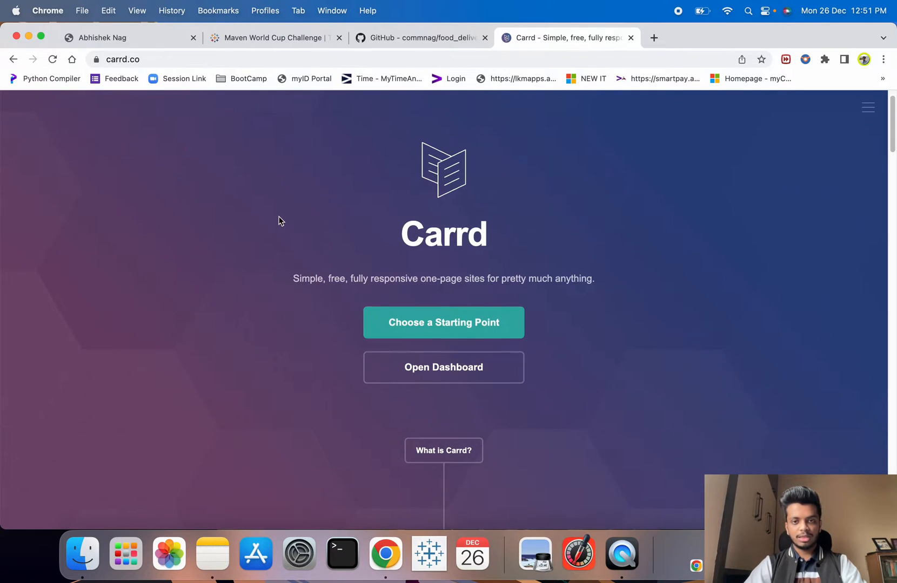
pyautogui.scroll(-1, 280, 221)
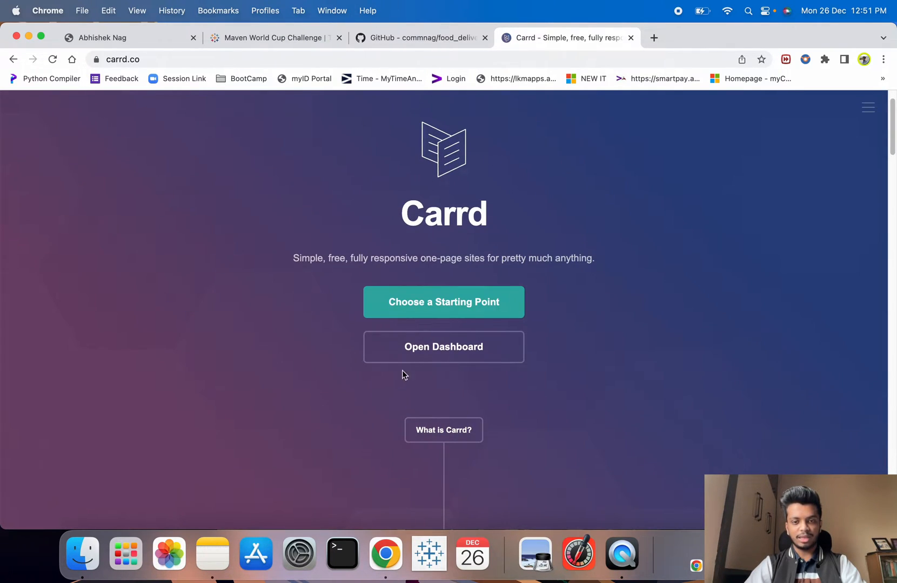
# - Open Carrd's Choose a Starting Point page and scroll through the template grid
pyautogui.click(459, 309)
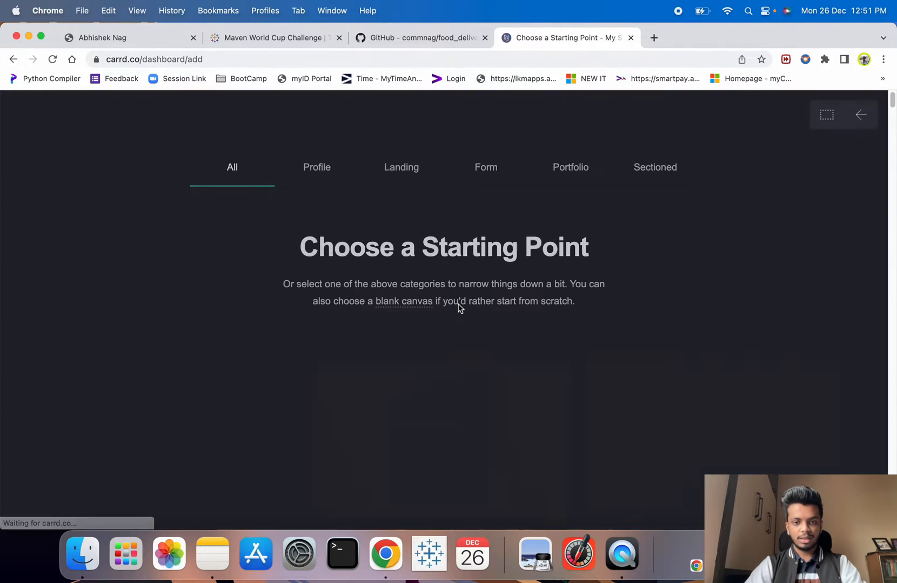
pyautogui.scroll(-1, 458, 309)
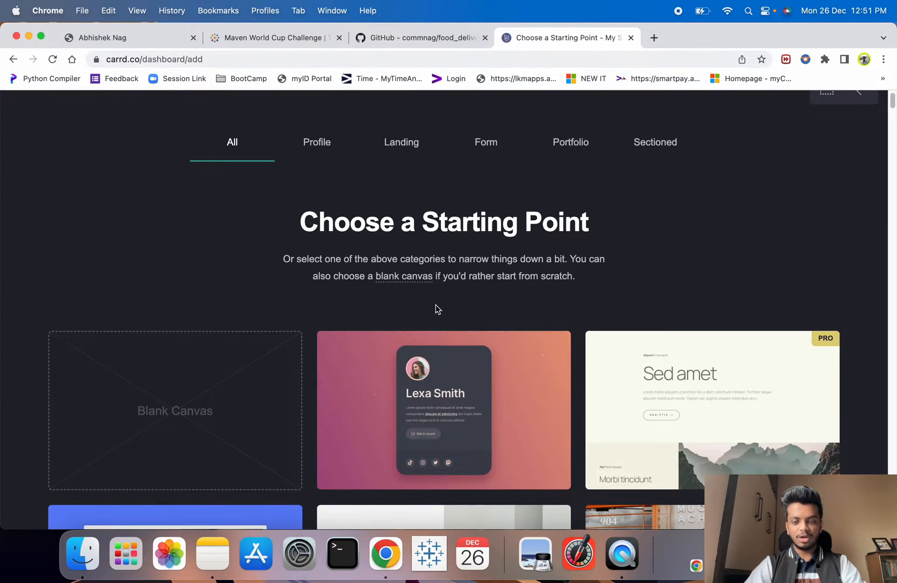
pyautogui.scroll(-6, 438, 309)
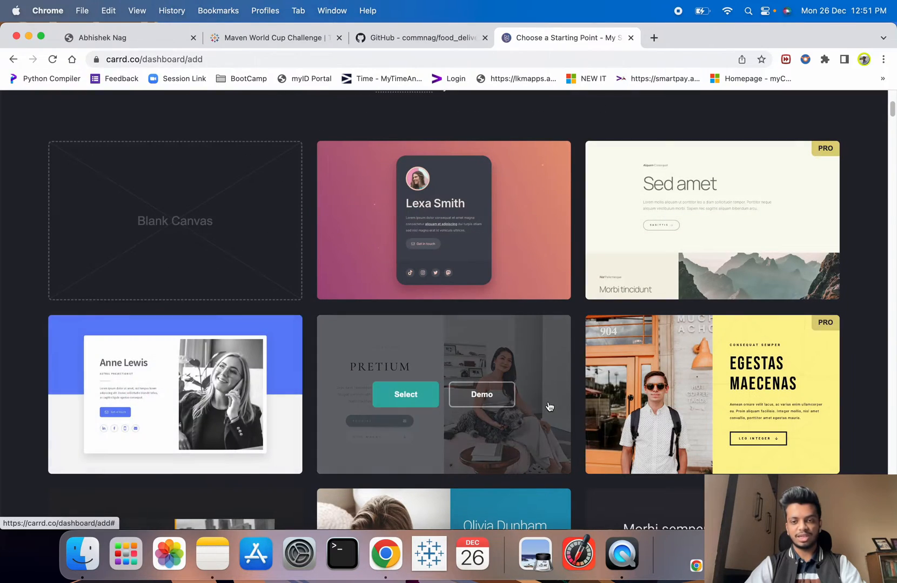
pyautogui.scroll(-20, 549, 407)
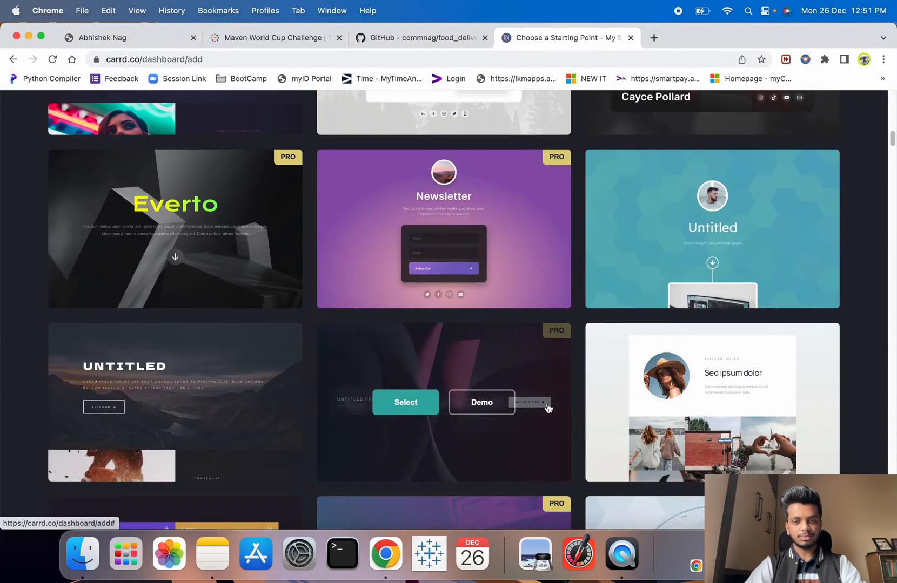
pyautogui.scroll(-7, 547, 408)
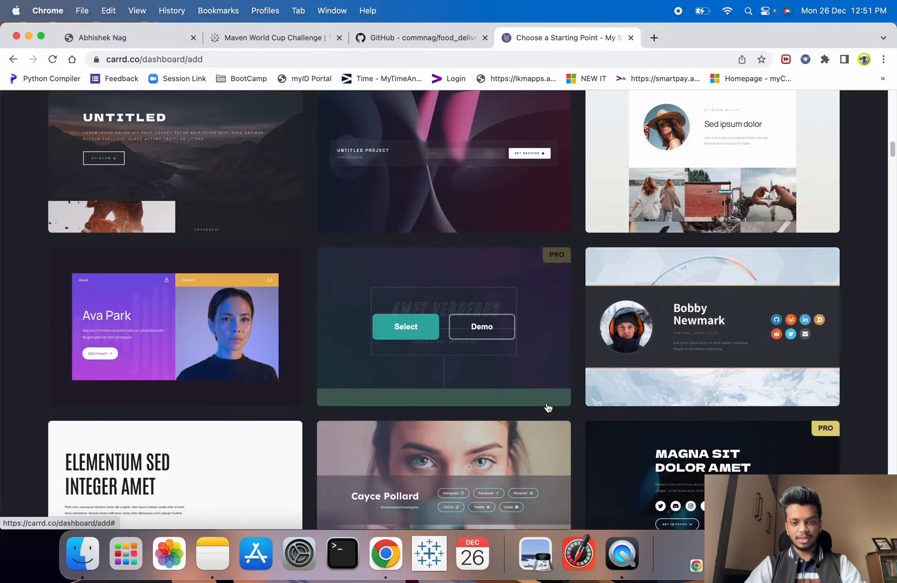
pyautogui.scroll(-14, 547, 408)
pyautogui.scroll(-10, 547, 409)
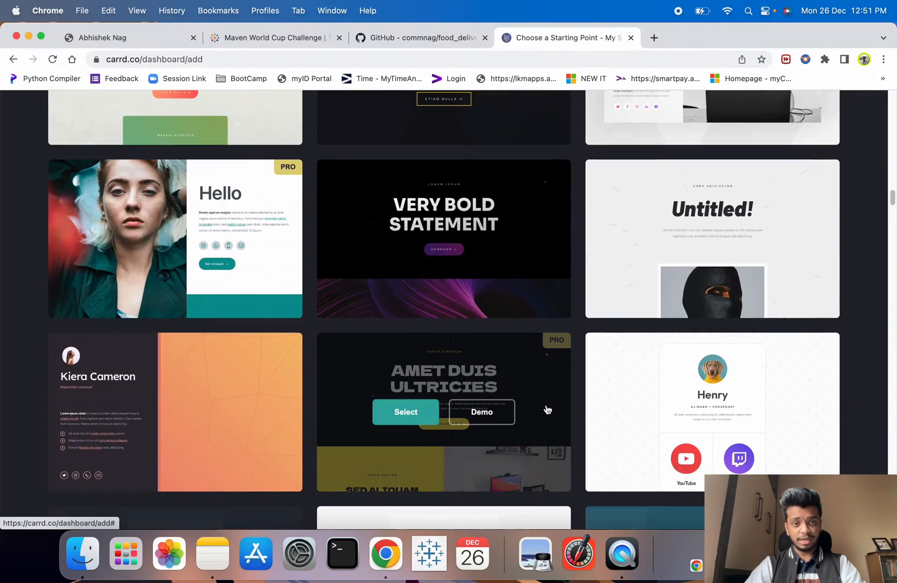
pyautogui.scroll(20, 548, 410)
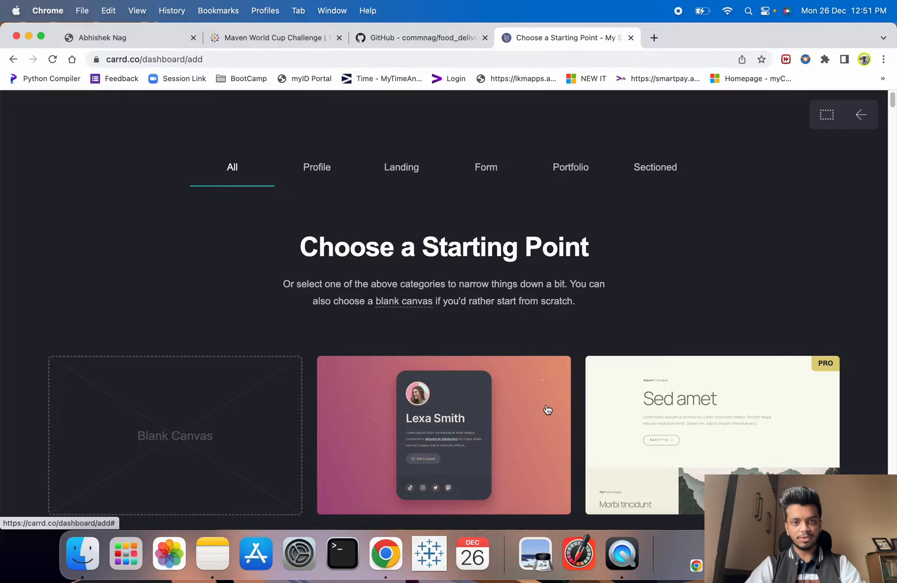
# - Filter to the Profile category and scroll through its templates
pyautogui.click(315, 172)
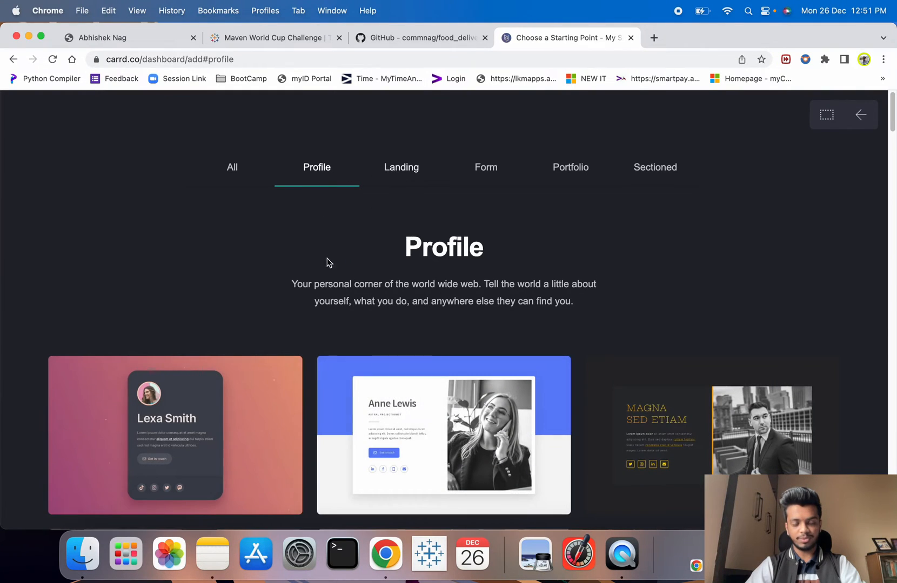
pyautogui.scroll(-4, 366, 295)
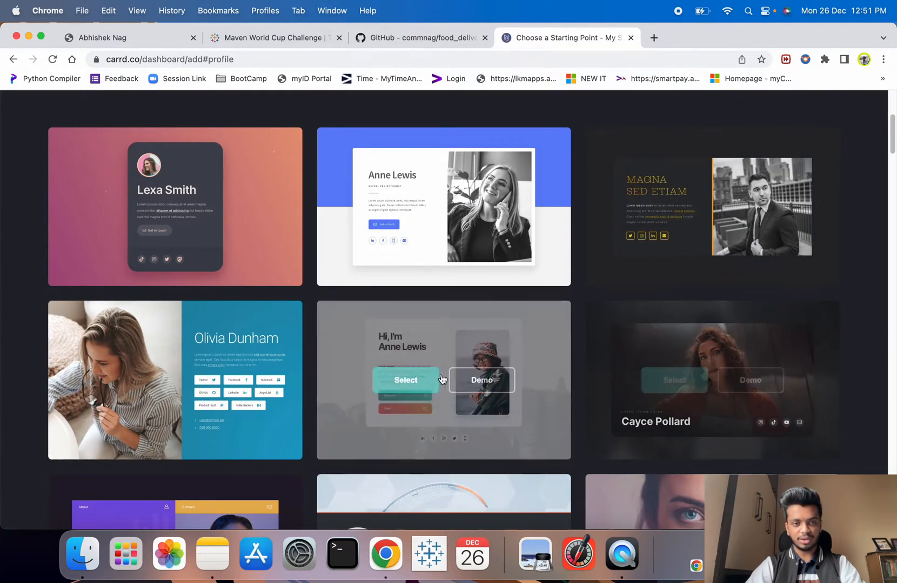
pyautogui.scroll(-20, 561, 238)
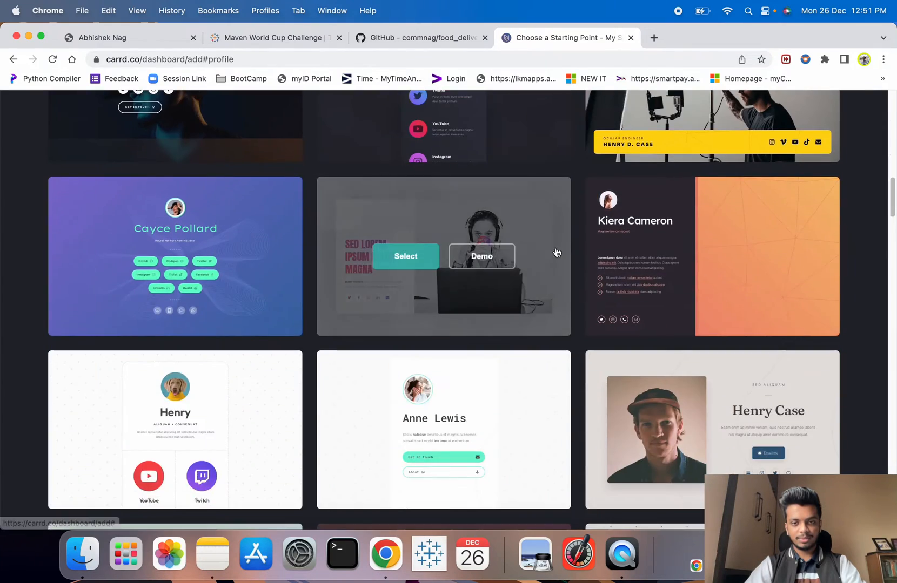
pyautogui.scroll(-10, 556, 252)
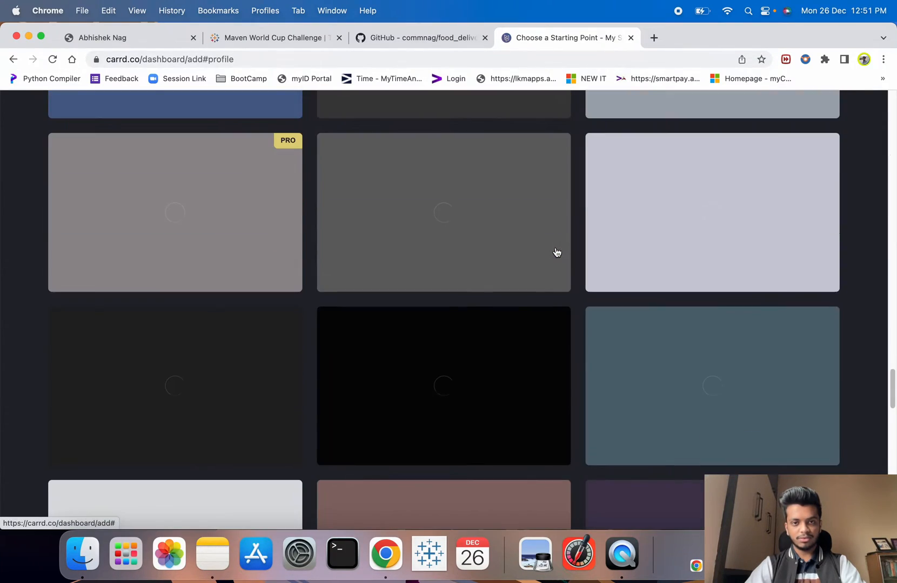
pyautogui.scroll(4, 557, 252)
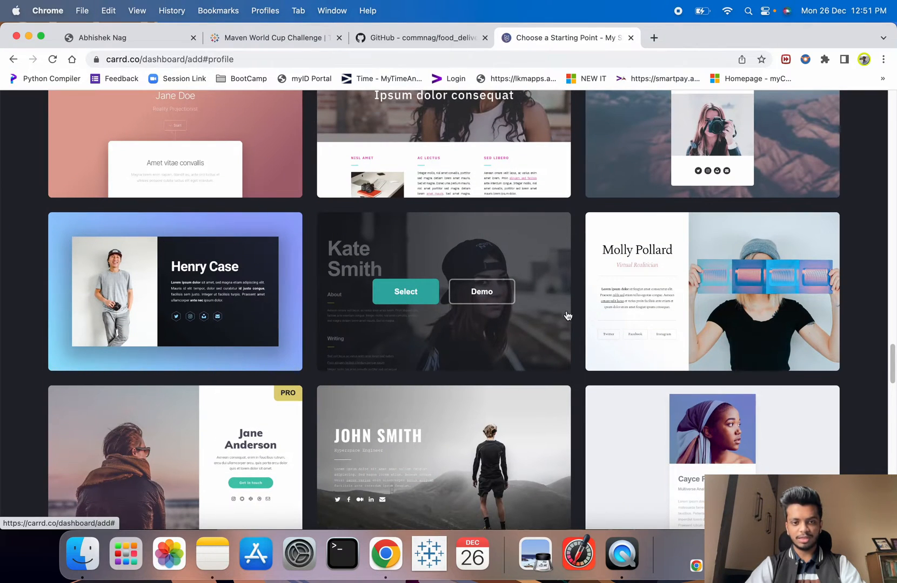
pyautogui.moveTo(292, 398)
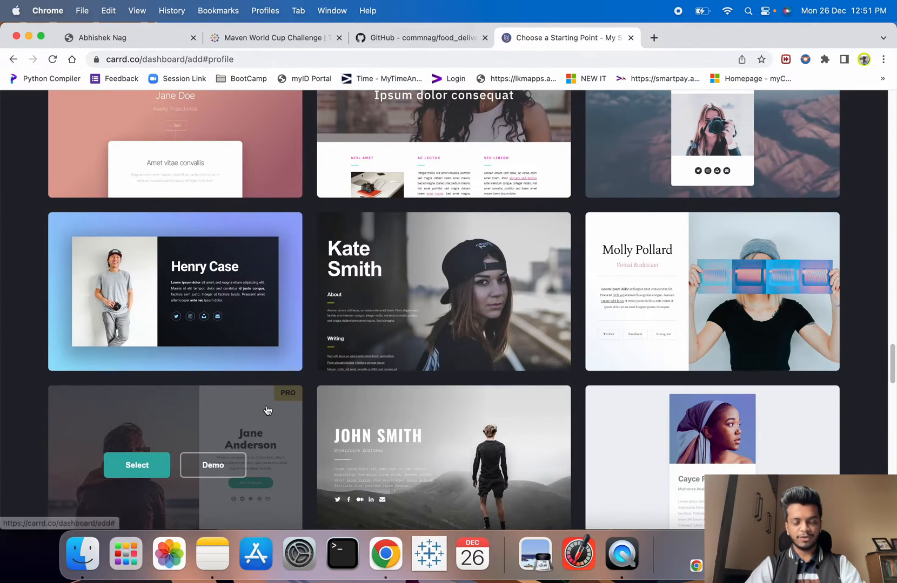
pyautogui.scroll(-5, 251, 414)
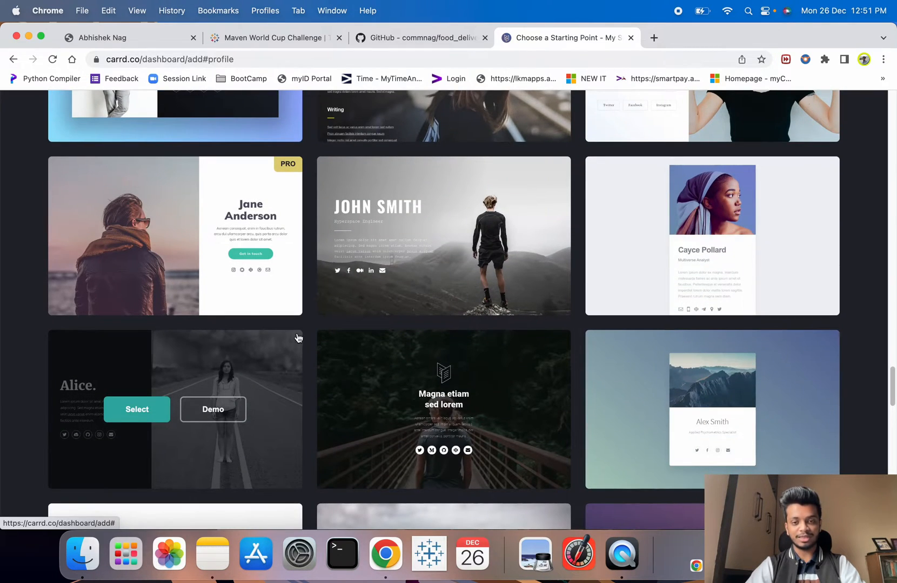
pyautogui.scroll(-6, 303, 343)
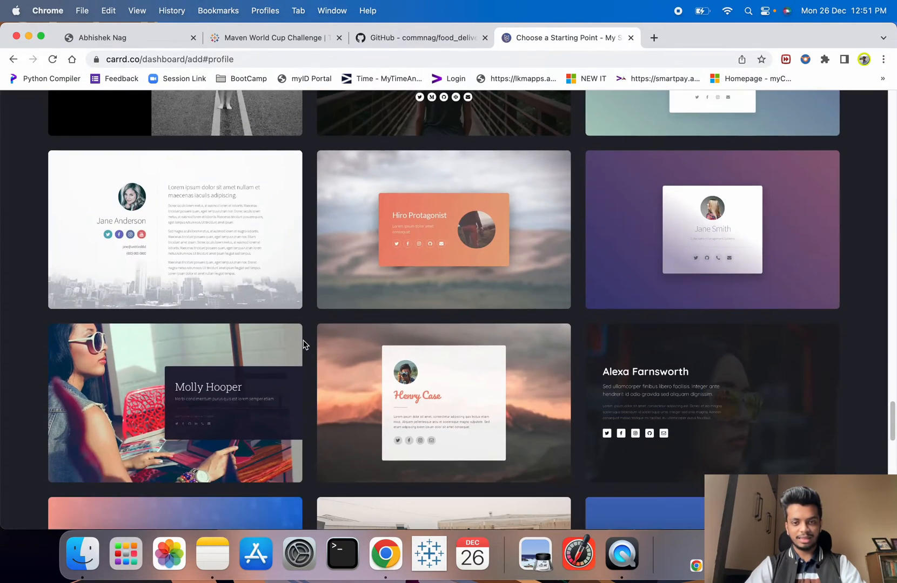
pyautogui.scroll(-3, 304, 344)
pyautogui.scroll(-4, 303, 346)
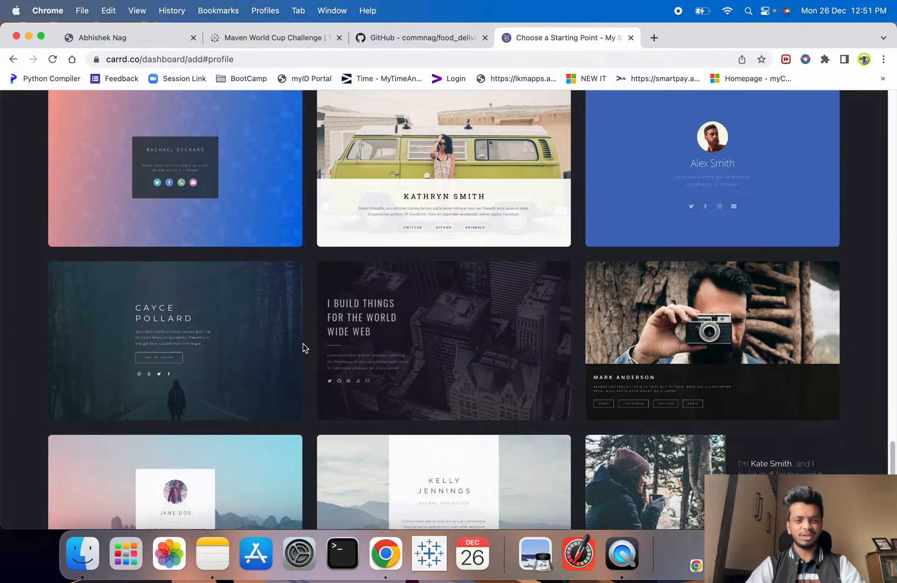
pyautogui.scroll(-4, 307, 353)
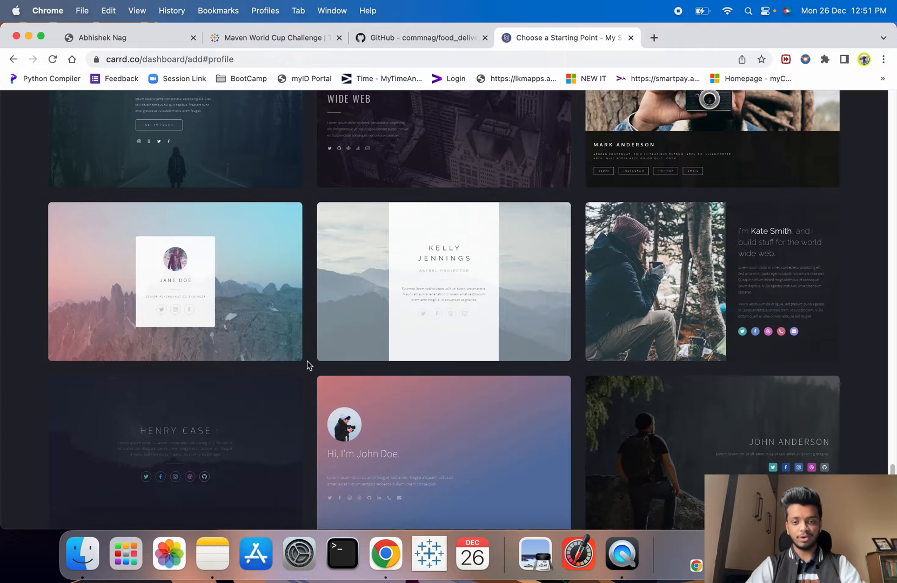
pyautogui.scroll(-1, 307, 361)
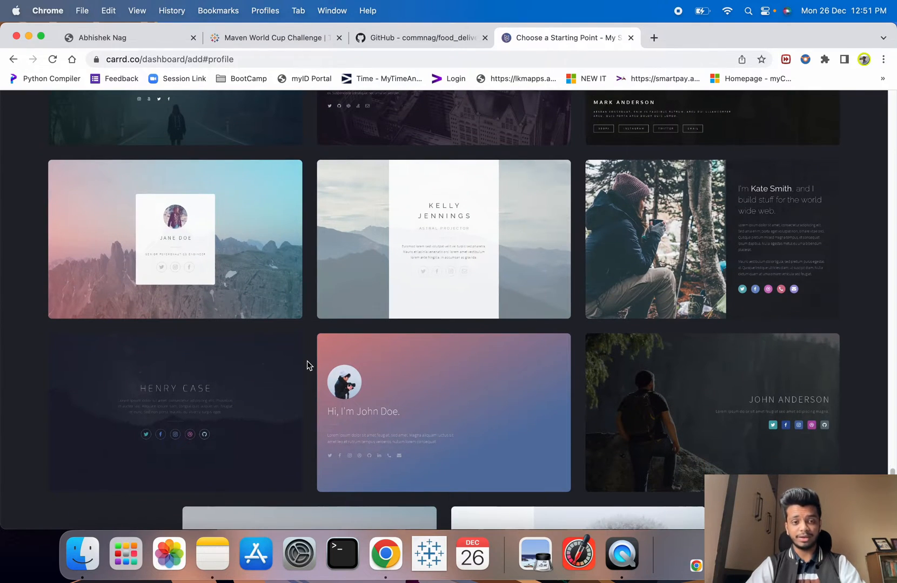
# - Filter to Sectioned templates, browse them, and select the TITLE template
pyautogui.scroll(10, 307, 361)
pyautogui.click(655, 167)
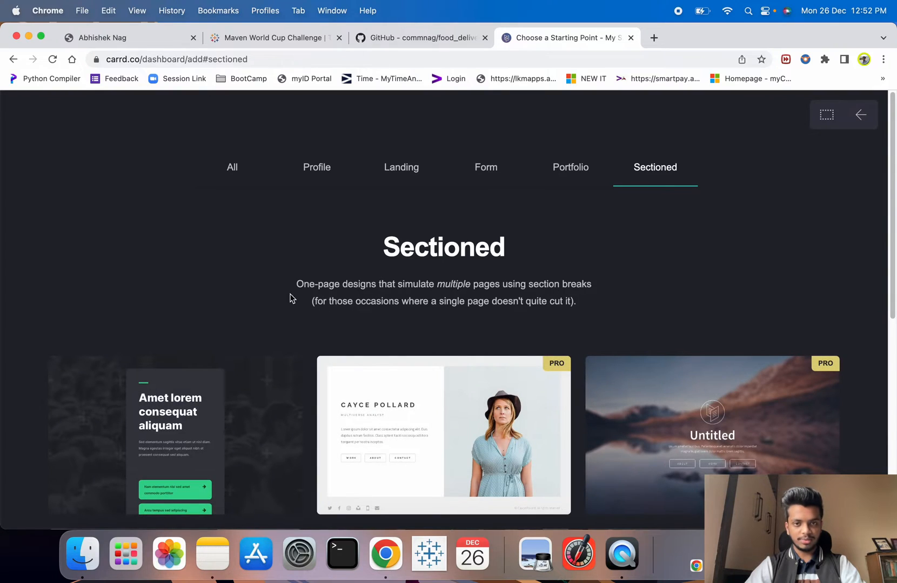
pyautogui.scroll(-6, 292, 299)
pyautogui.scroll(-2, 283, 295)
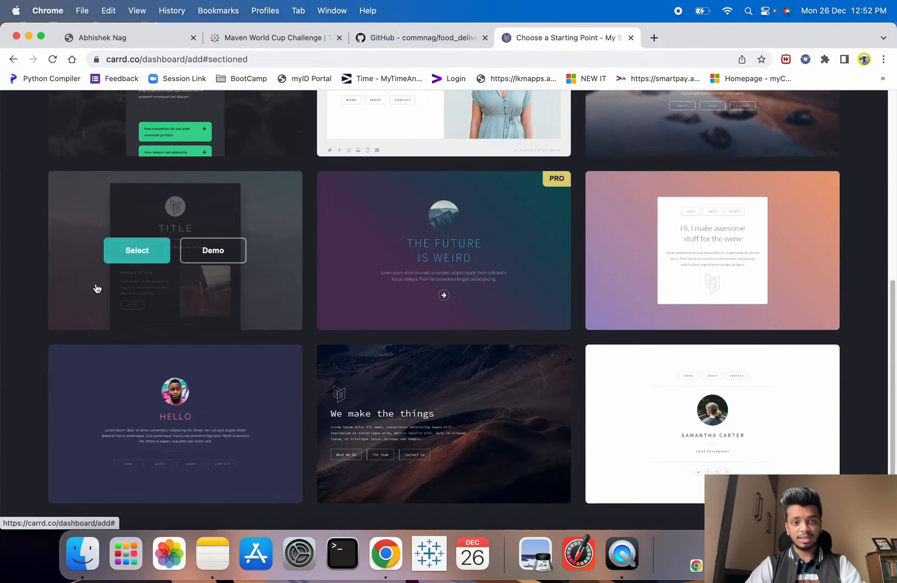
pyautogui.scroll(6, 219, 285)
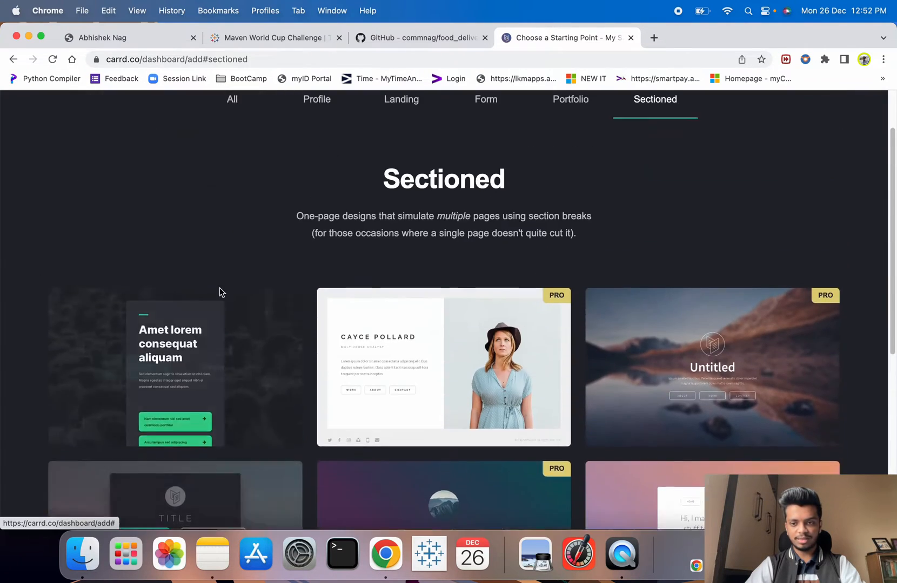
pyautogui.scroll(-7, 654, 381)
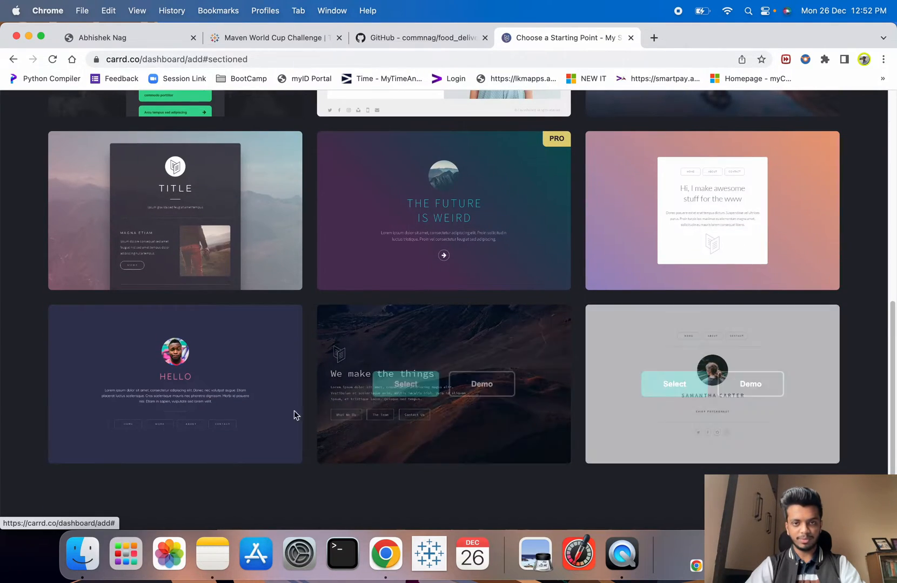
pyautogui.scroll(7, 467, 428)
pyautogui.scroll(-5, 398, 316)
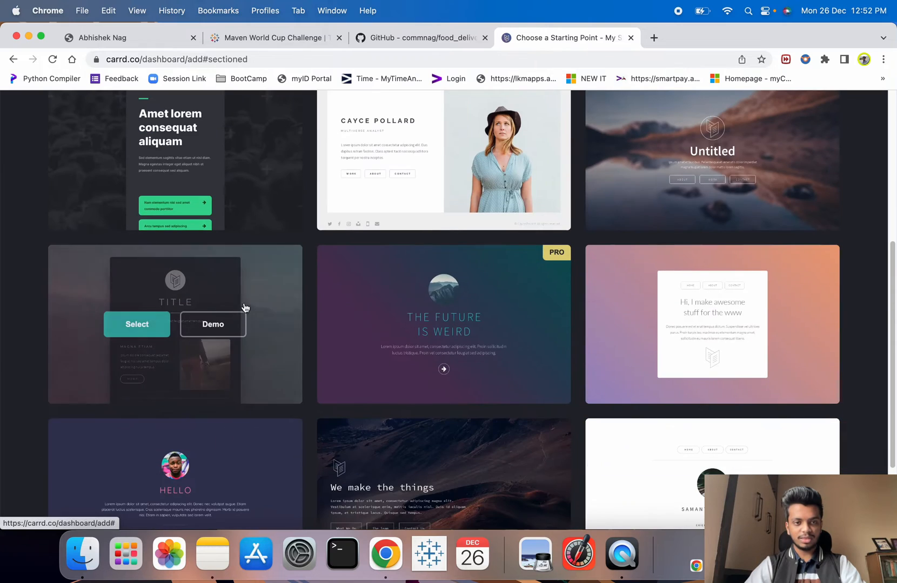
pyautogui.click(138, 332)
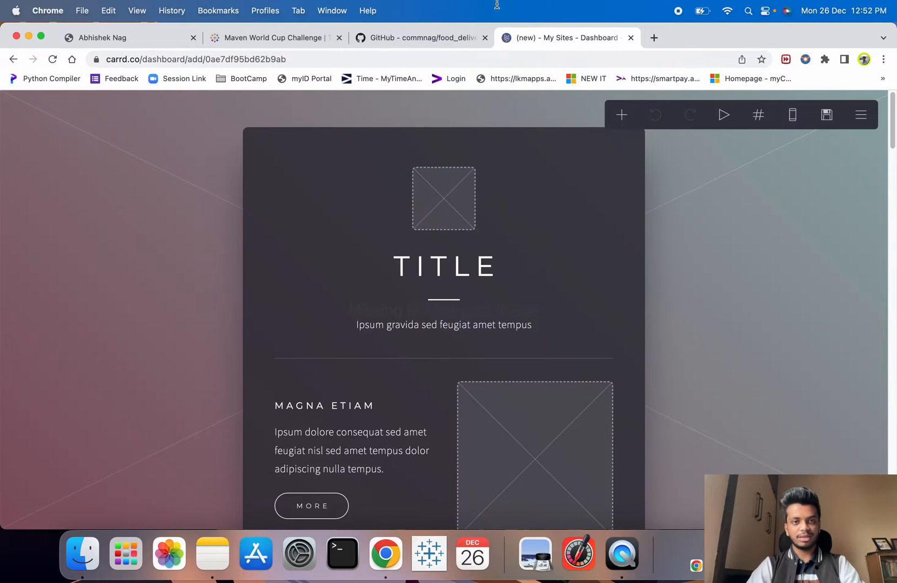
# - Close the Maven World Cup and GitHub tabs, and drag the site editor into its own window
pyautogui.click(147, 41)
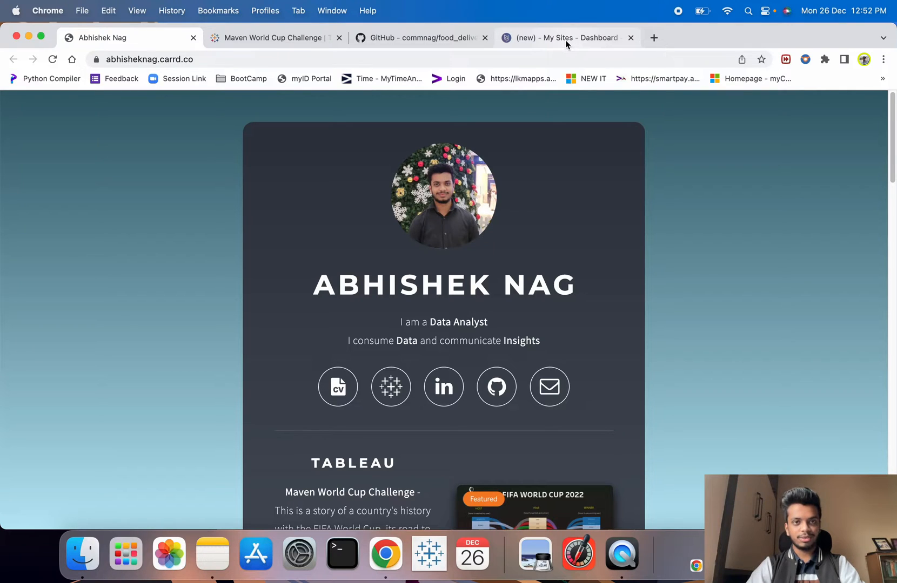
pyautogui.click(340, 37)
pyautogui.click(339, 38)
pyautogui.click(256, 43)
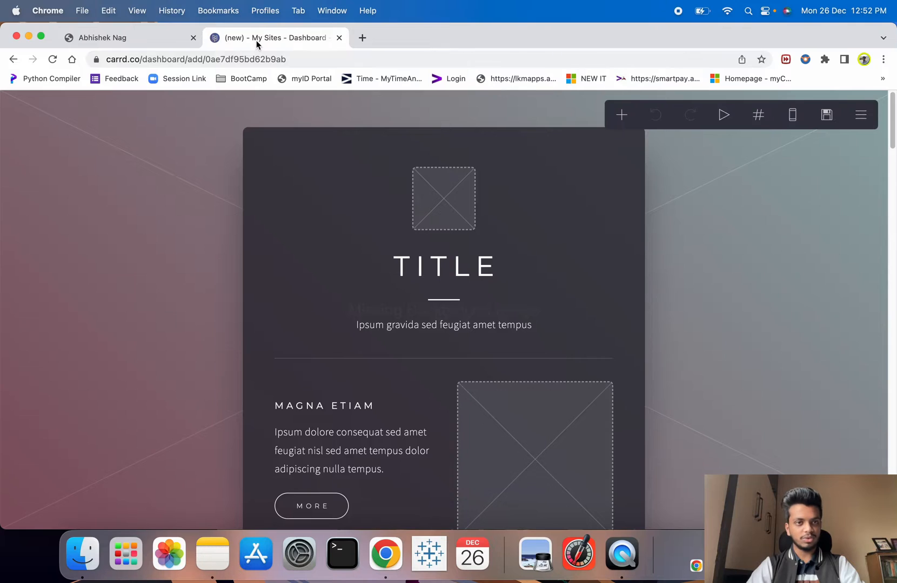
pyautogui.moveTo(256, 43); pyautogui.dragTo(208, 81)
# - Tile the editor on the right half of the screen with the live portfolio on the left
pyautogui.moveTo(141, 76)
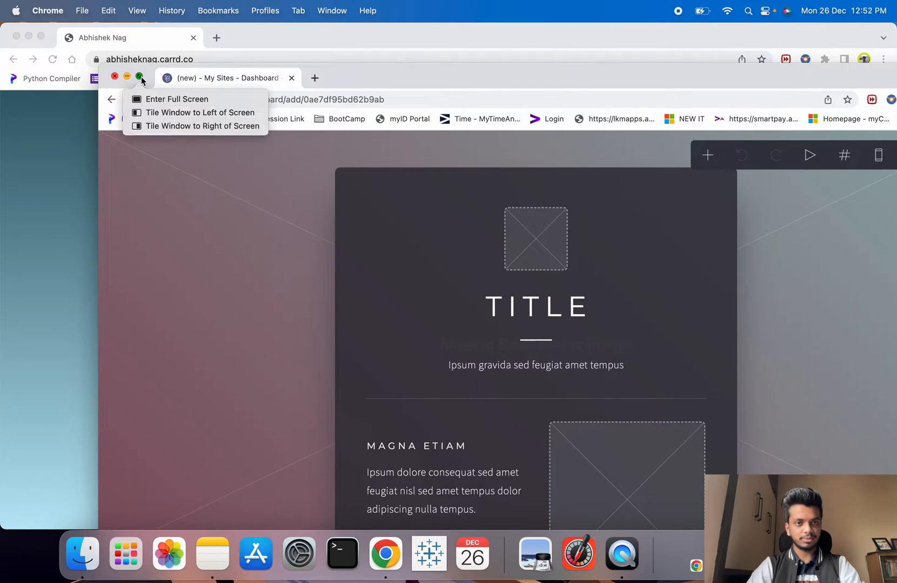
pyautogui.click(148, 122)
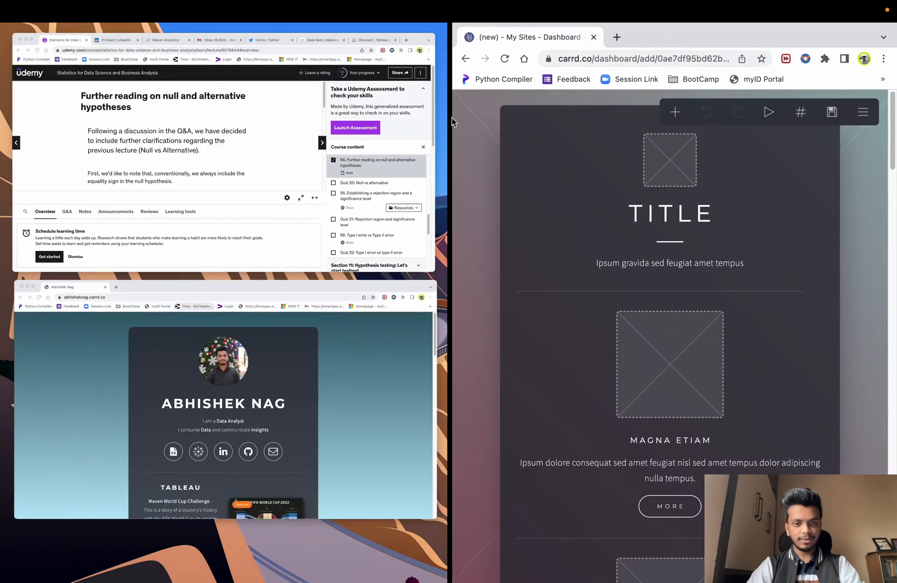
pyautogui.click(271, 363)
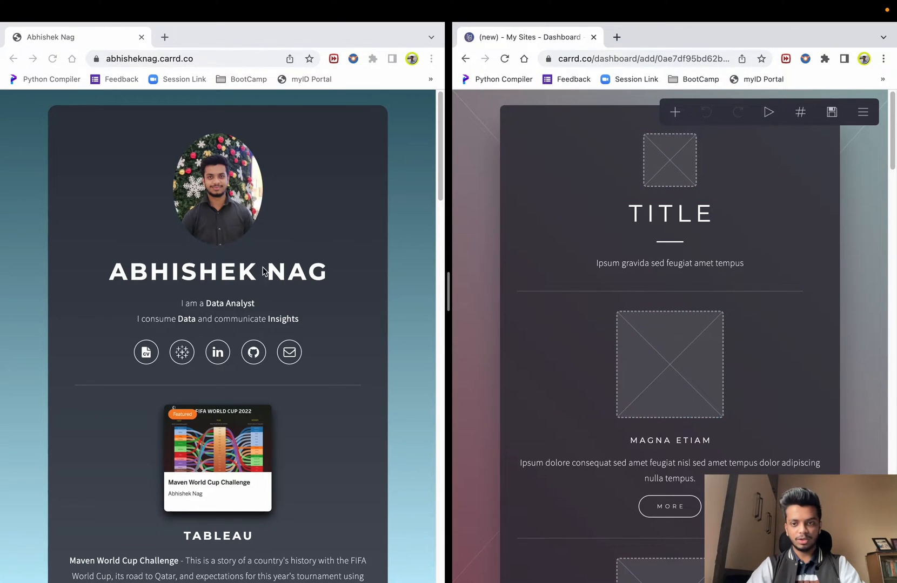
# - Scroll the portfolio, then open and close the editor's page background settings
pyautogui.scroll(-1, 662, 333)
pyautogui.scroll(-10, 662, 332)
pyautogui.scroll(-15, 291, 336)
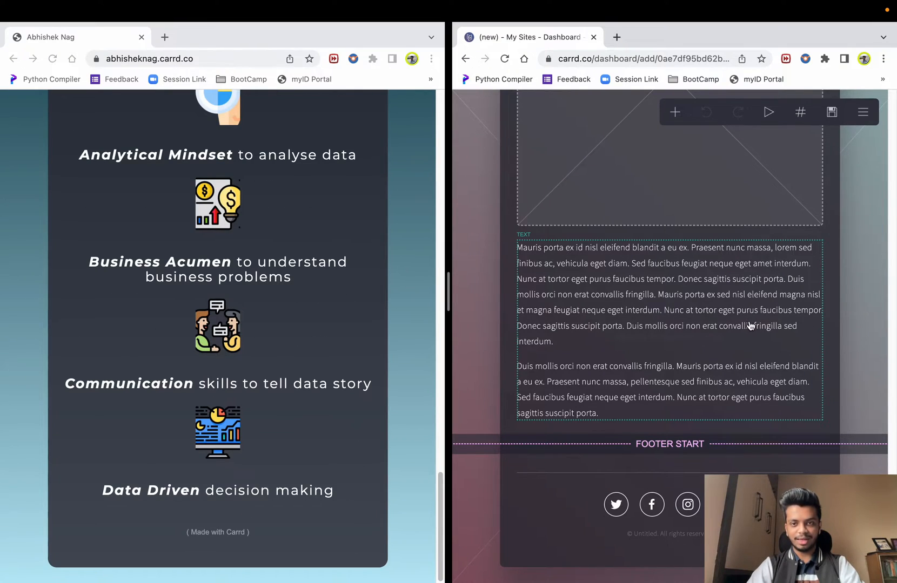
pyautogui.scroll(10, 750, 324)
pyautogui.scroll(5, 290, 336)
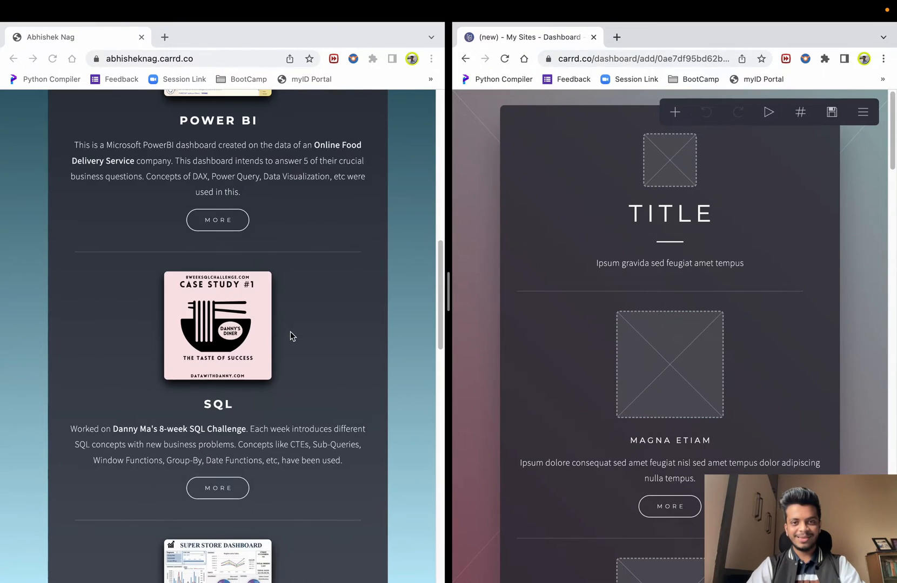
pyautogui.scroll(10, 292, 335)
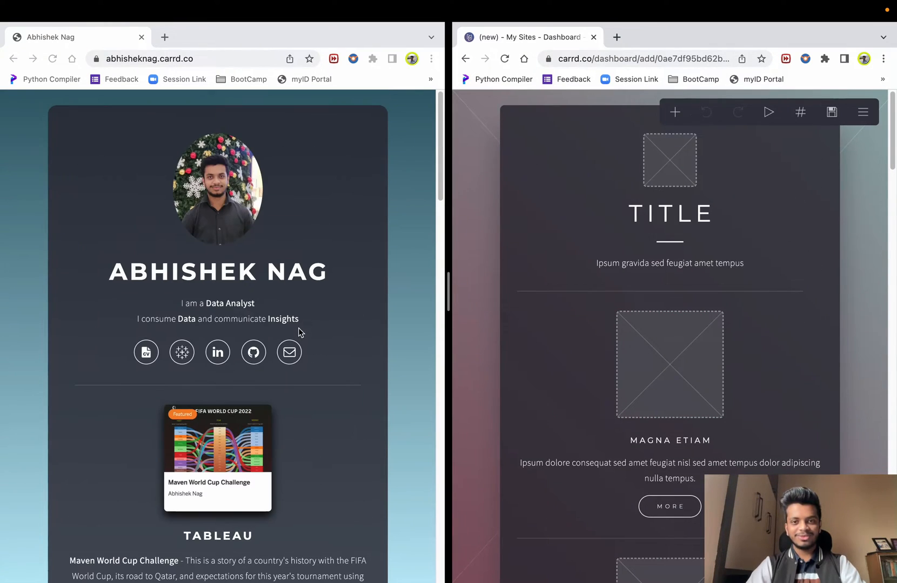
pyautogui.click(477, 172)
pyautogui.click(863, 207)
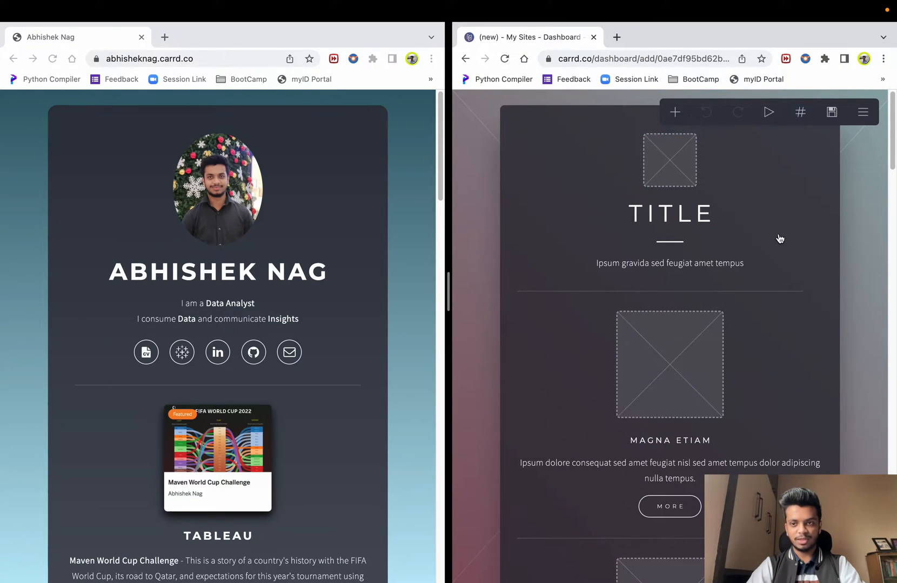
# - Widen the editor beside the portfolio and try Video and Slideshow background styles
pyautogui.click(481, 251)
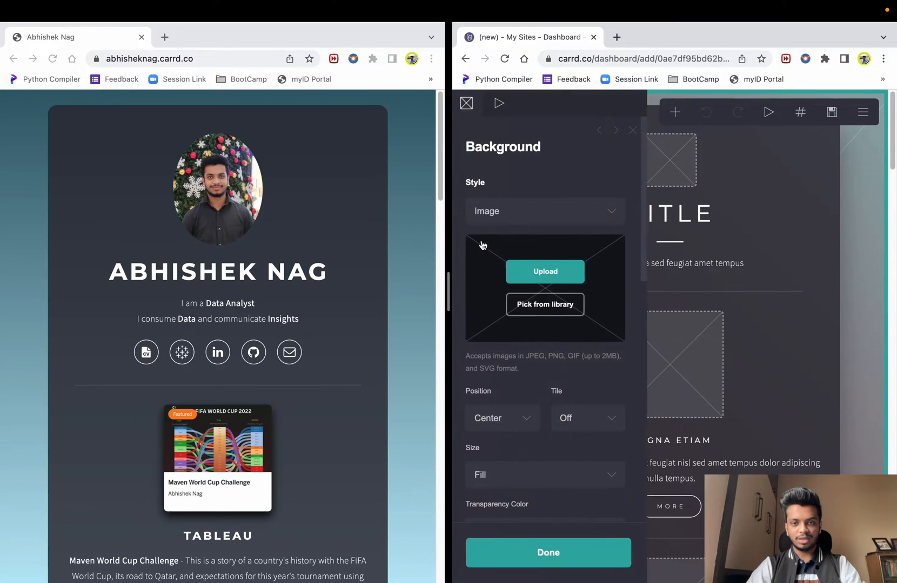
pyautogui.moveTo(448, 288); pyautogui.dragTo(292, 304)
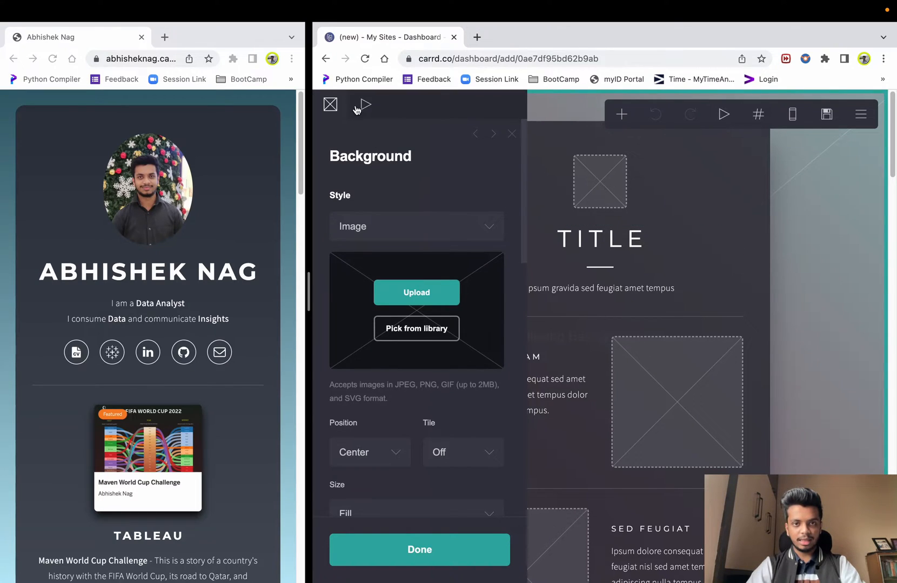
pyautogui.click(385, 226)
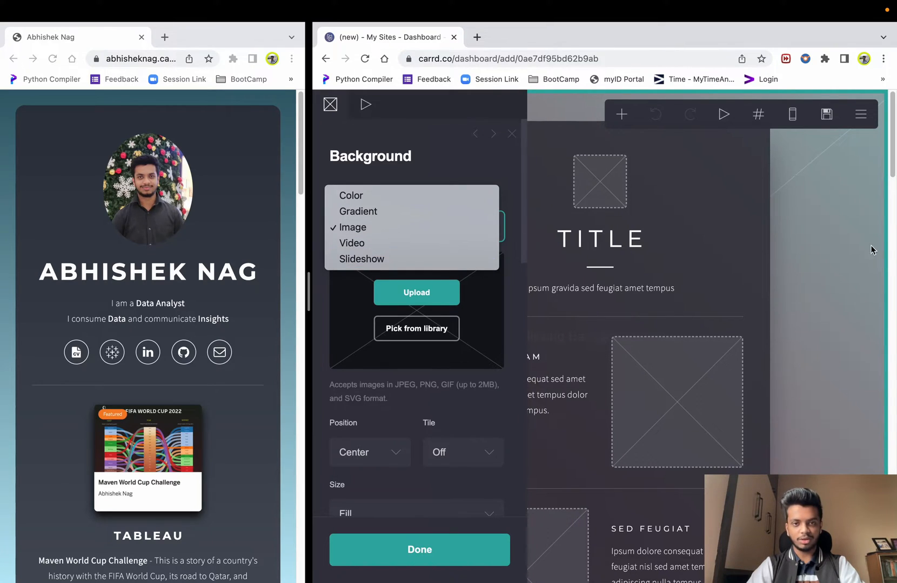
pyautogui.click(346, 244)
pyautogui.click(375, 229)
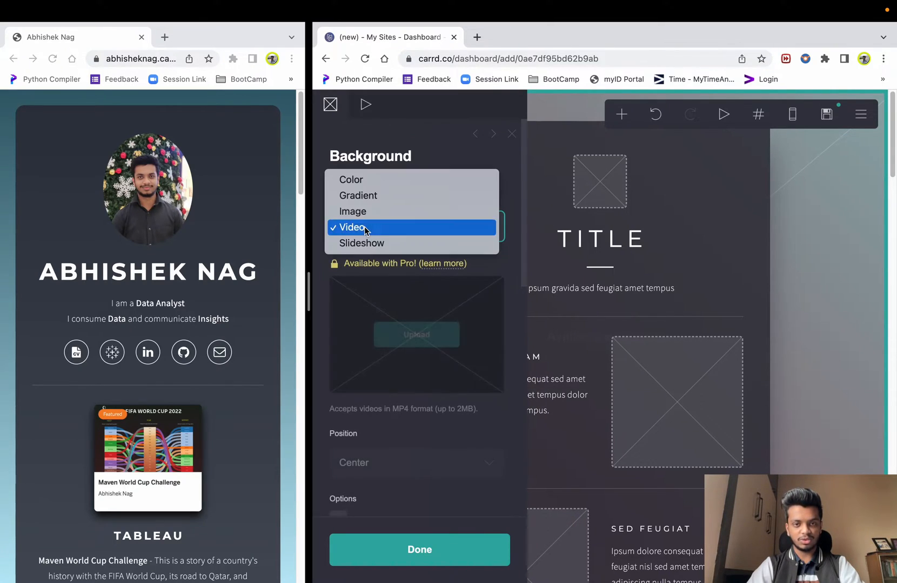
pyautogui.click(364, 245)
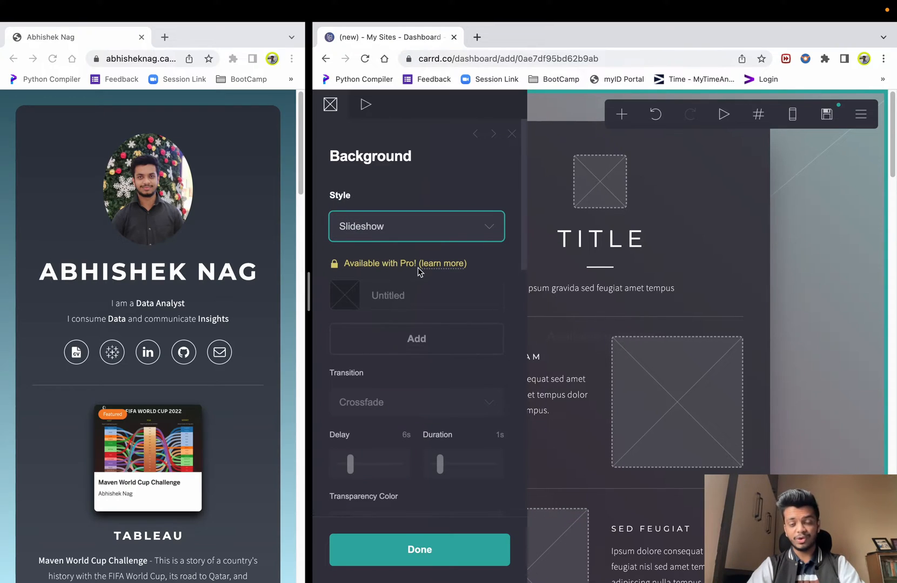
# - Try Image and Color background styles, settling on a Gradient background
pyautogui.click(365, 227)
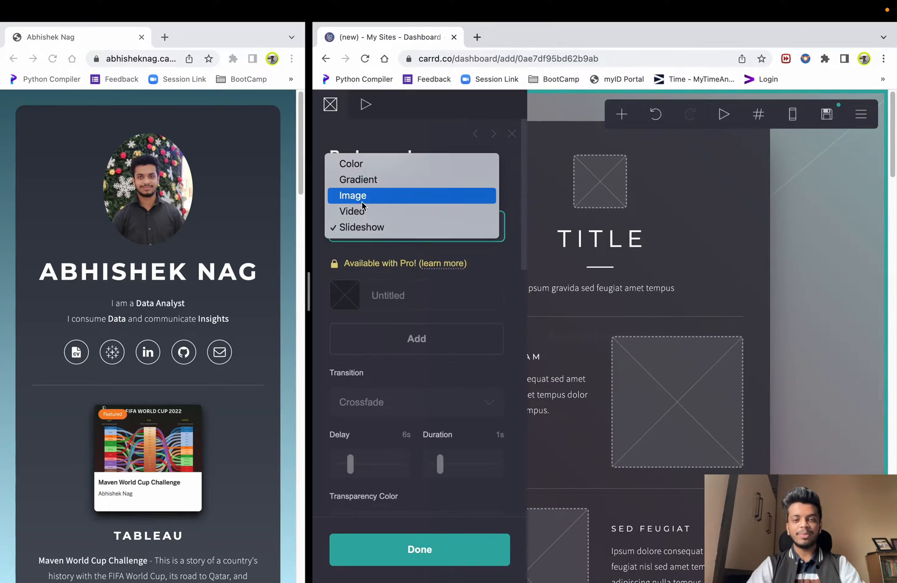
pyautogui.click(362, 203)
pyautogui.click(368, 224)
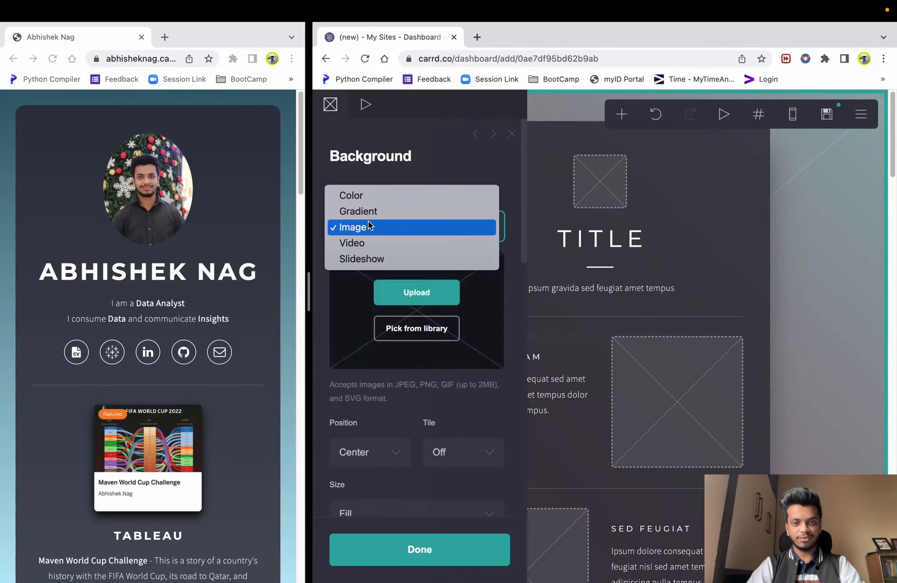
pyautogui.click(366, 212)
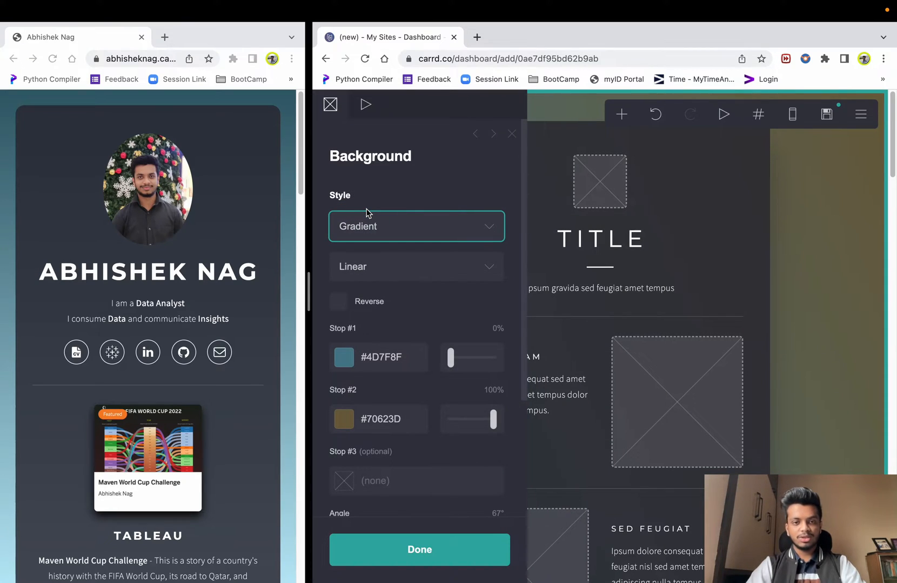
pyautogui.click(414, 232)
pyautogui.click(414, 232)
pyautogui.click(413, 236)
pyautogui.click(385, 217)
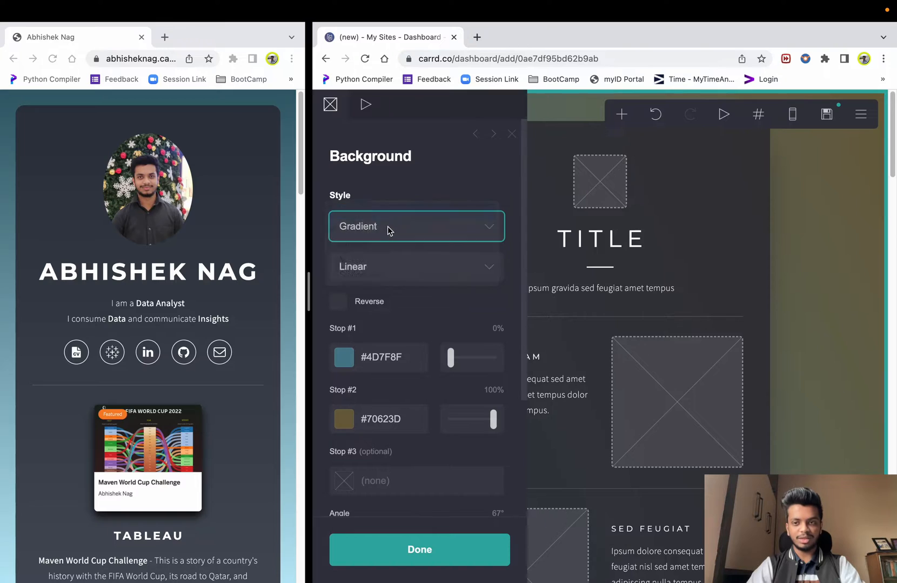
pyautogui.click(432, 223)
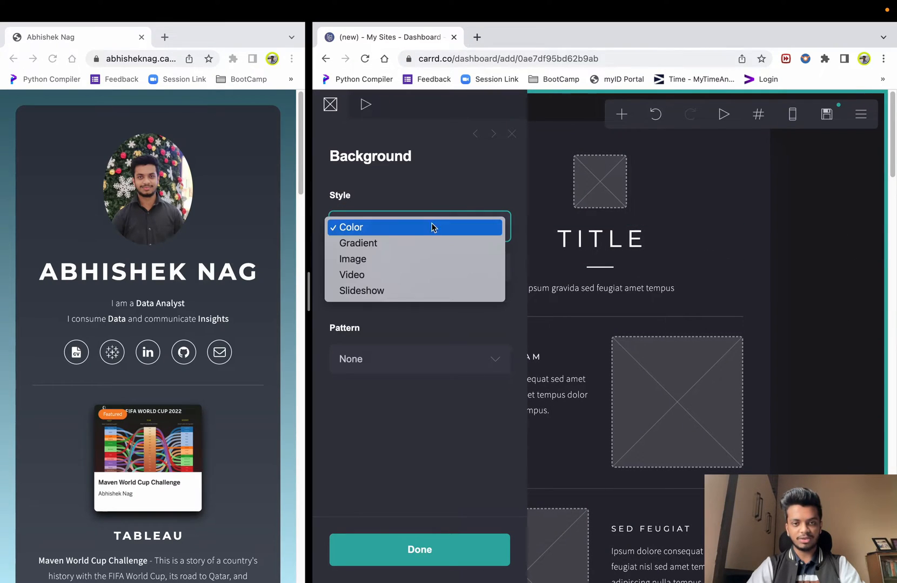
pyautogui.click(380, 244)
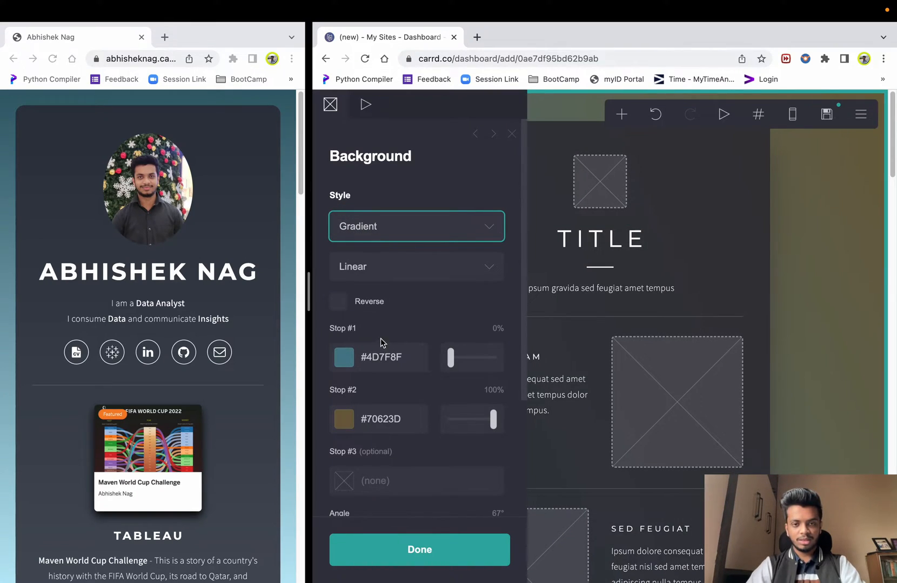
pyautogui.click(344, 357)
# - Set the gradient's first colour stop to red #F71607
pyautogui.moveTo(480, 400)
pyautogui.mouseDown()
pyautogui.moveTo(485, 393)
pyautogui.moveTo(485, 482)
pyautogui.mouseUp()
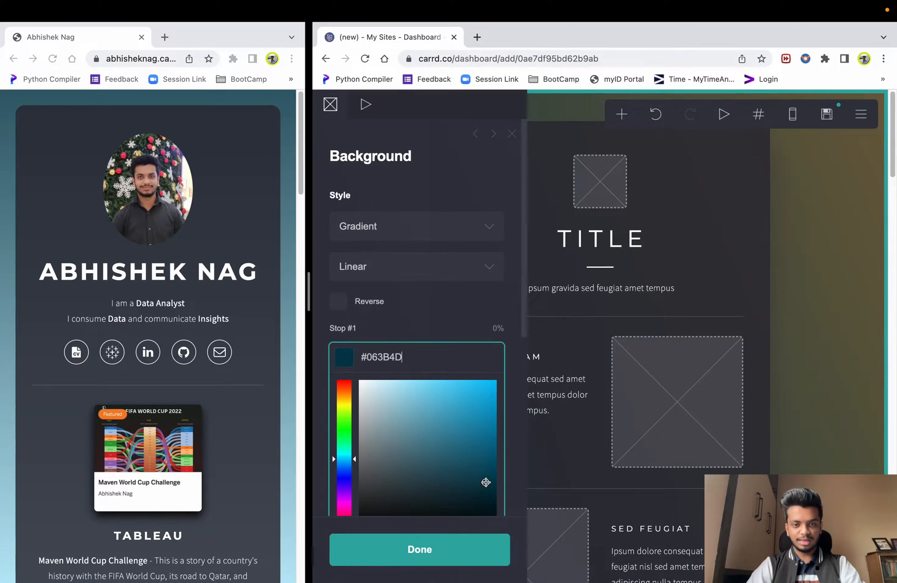
pyautogui.click(344, 408)
pyautogui.moveTo(344, 407); pyautogui.dragTo(345, 389)
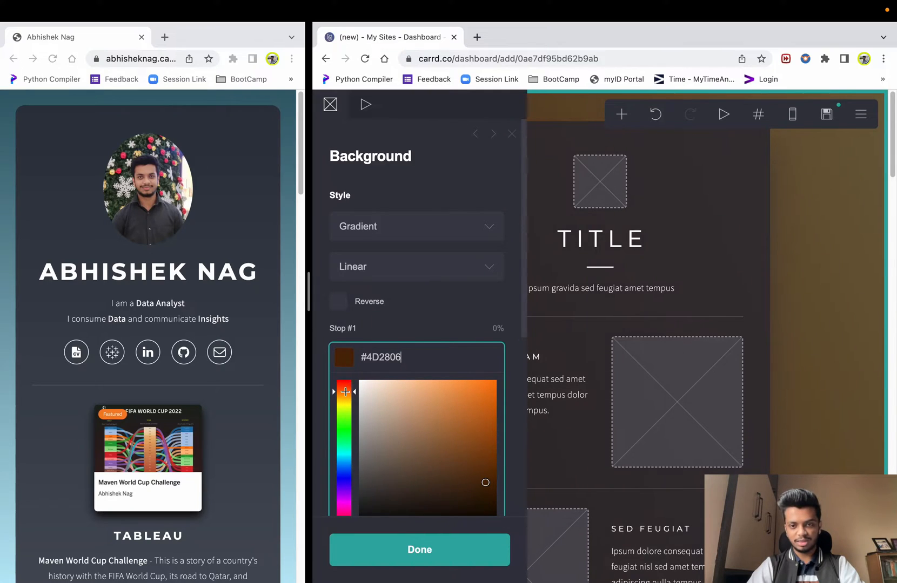
pyautogui.click(483, 410)
pyautogui.moveTo(483, 394); pyautogui.dragTo(491, 384)
pyautogui.moveTo(346, 399); pyautogui.dragTo(346, 381)
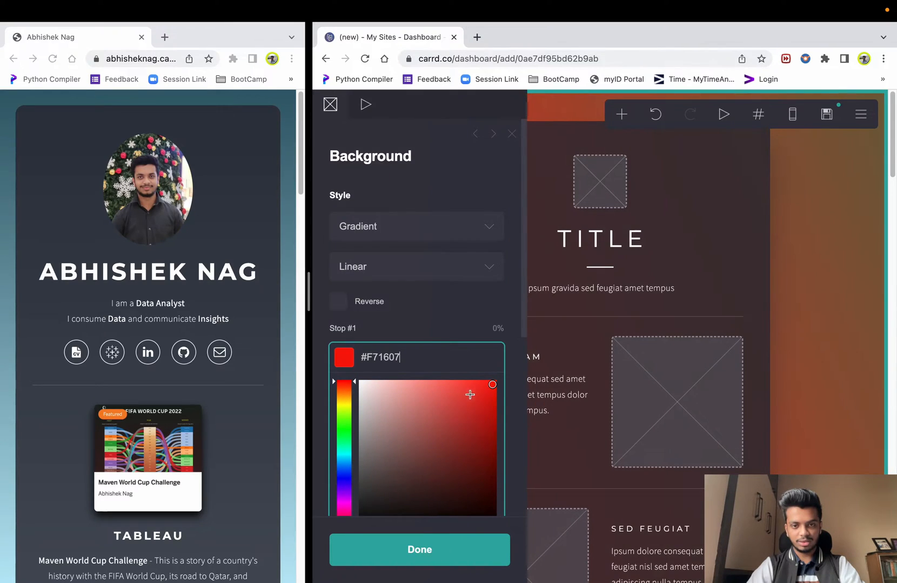
pyautogui.click(409, 292)
# - Set the second stop to near-white #EBE7DF and finish editing the background
pyautogui.click(367, 411)
pyautogui.moveTo(391, 458); pyautogui.dragTo(365, 455)
pyautogui.click(436, 314)
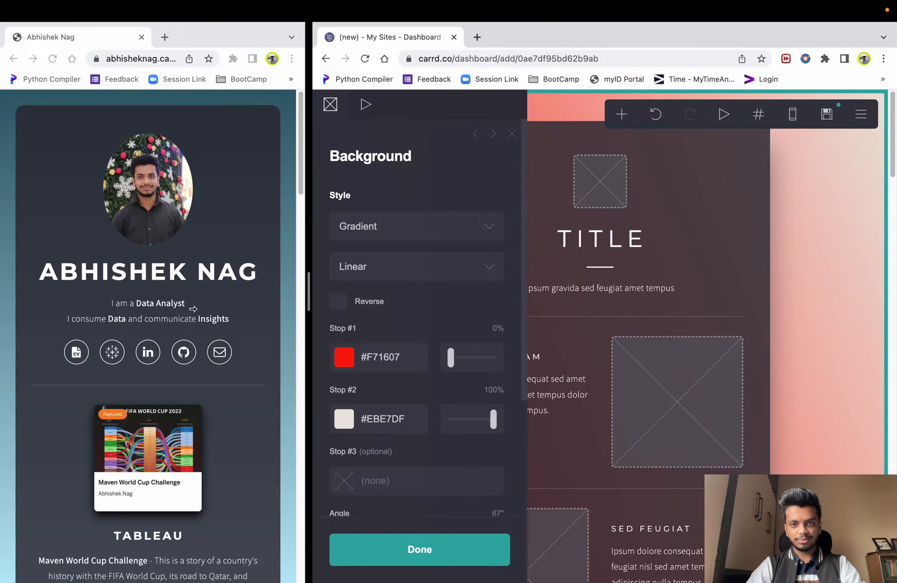
pyautogui.click(823, 255)
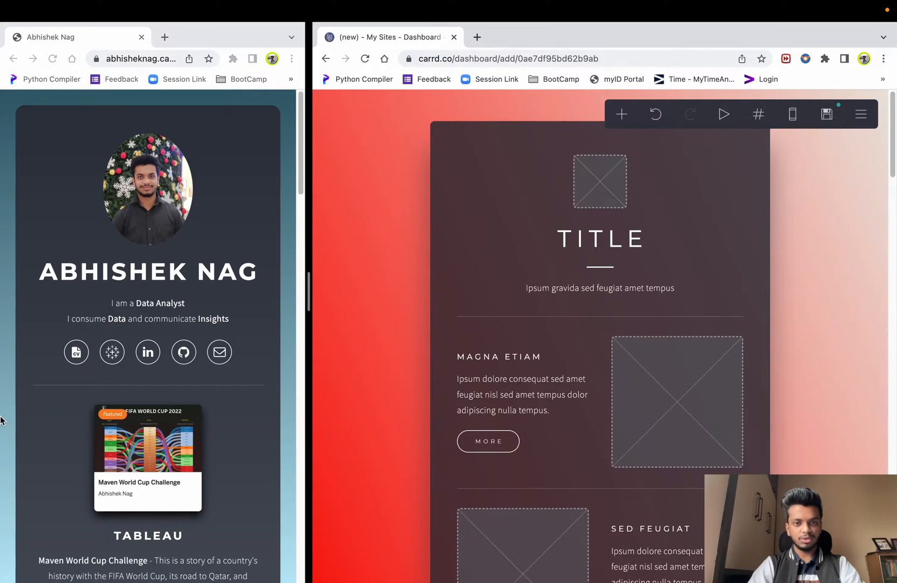
# - Rotate the red-to-off-white page background gradient to an angle of exactly 180°
pyautogui.click(355, 228)
pyautogui.scroll(-1, 338, 324)
pyautogui.scroll(-3, 335, 324)
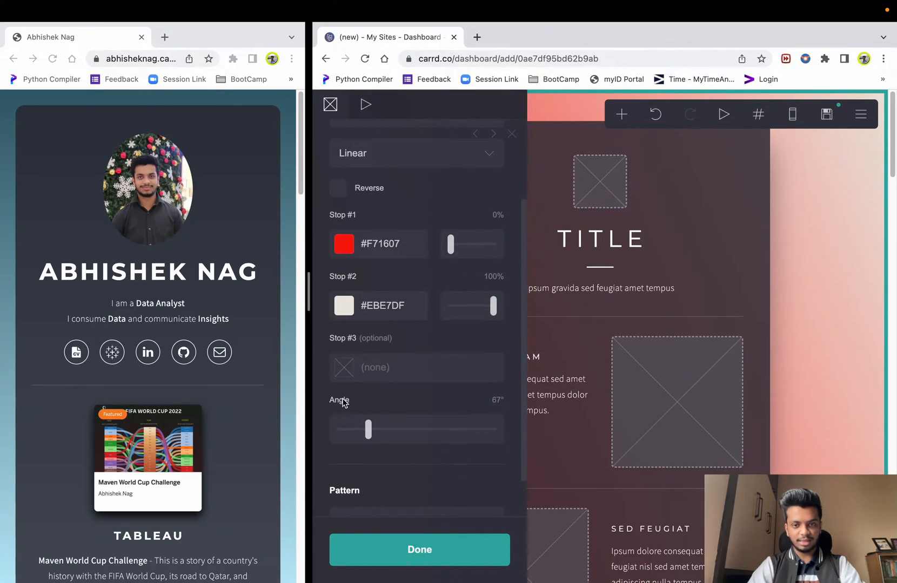
pyautogui.moveTo(372, 422); pyautogui.dragTo(399, 432)
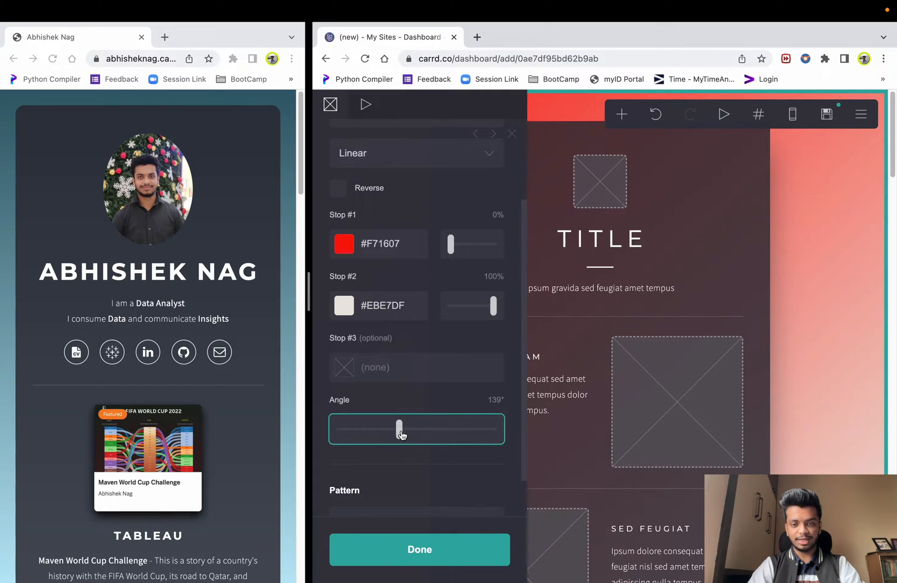
pyautogui.moveTo(401, 435); pyautogui.dragTo(418, 435)
pyautogui.click(494, 399)
pyautogui.write('180')
pyautogui.press('Return')
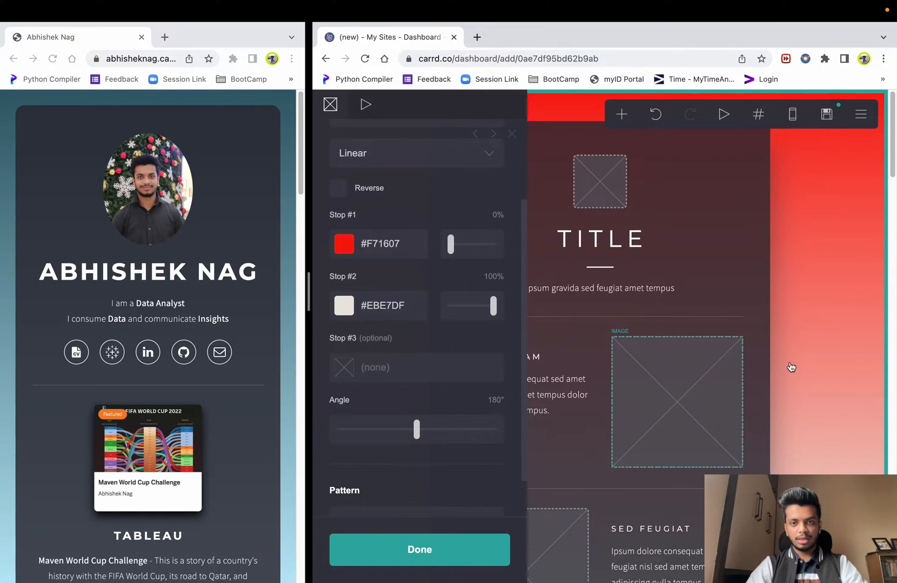
pyautogui.click(836, 354)
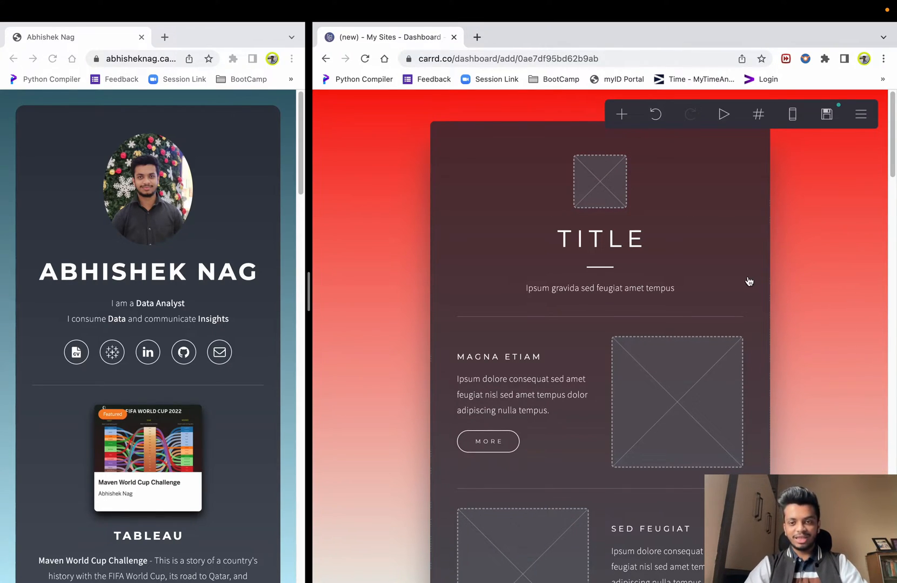
pyautogui.scroll(-15, 751, 280)
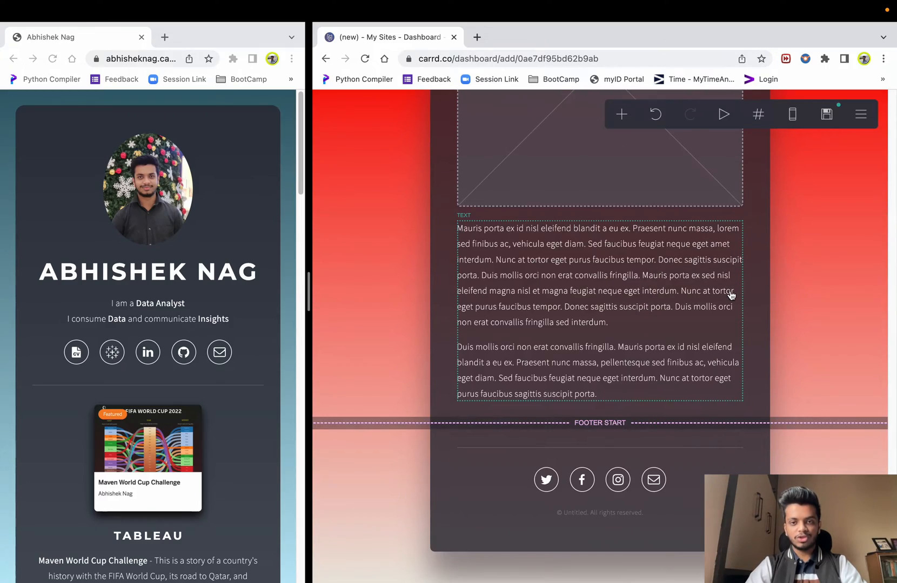
pyautogui.scroll(10, 677, 337)
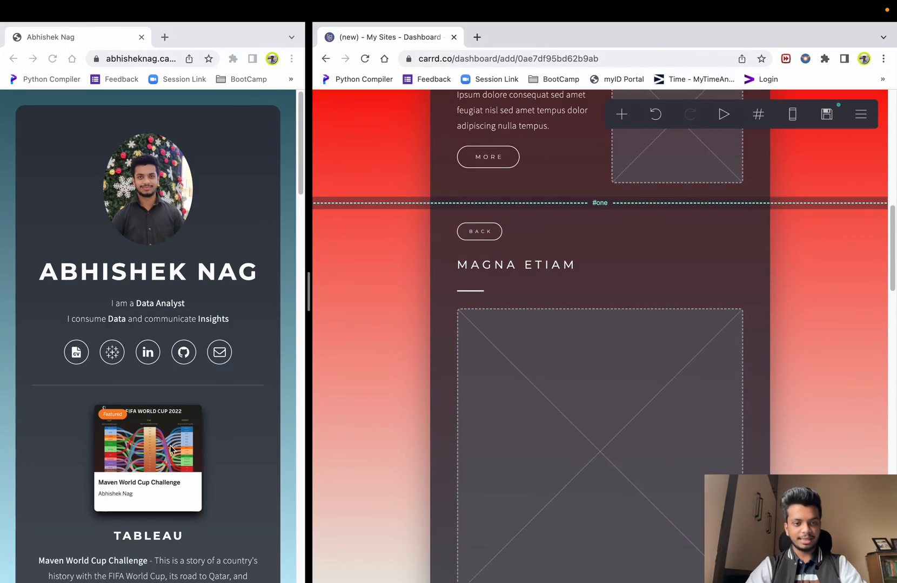
pyautogui.scroll(-10, 178, 432)
pyautogui.scroll(-15, 178, 433)
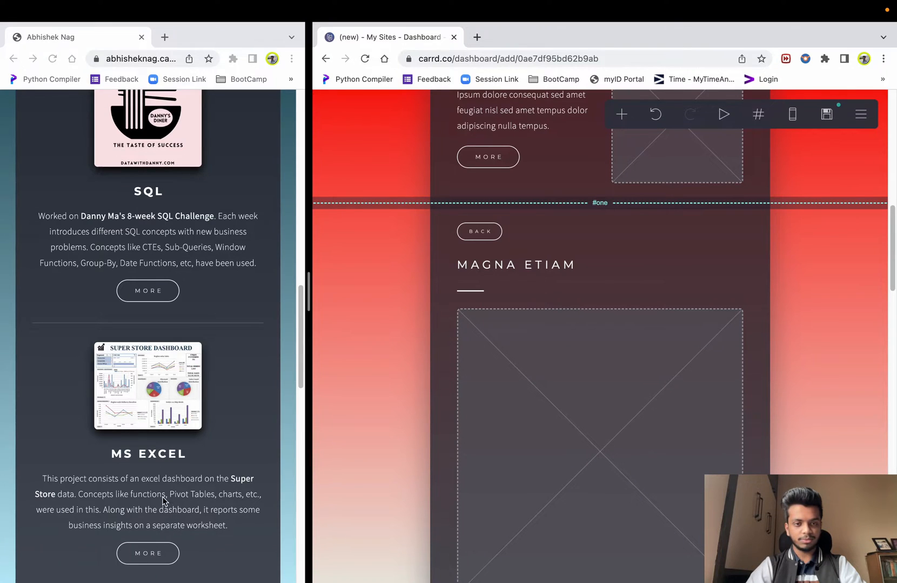
pyautogui.scroll(-15, 170, 394)
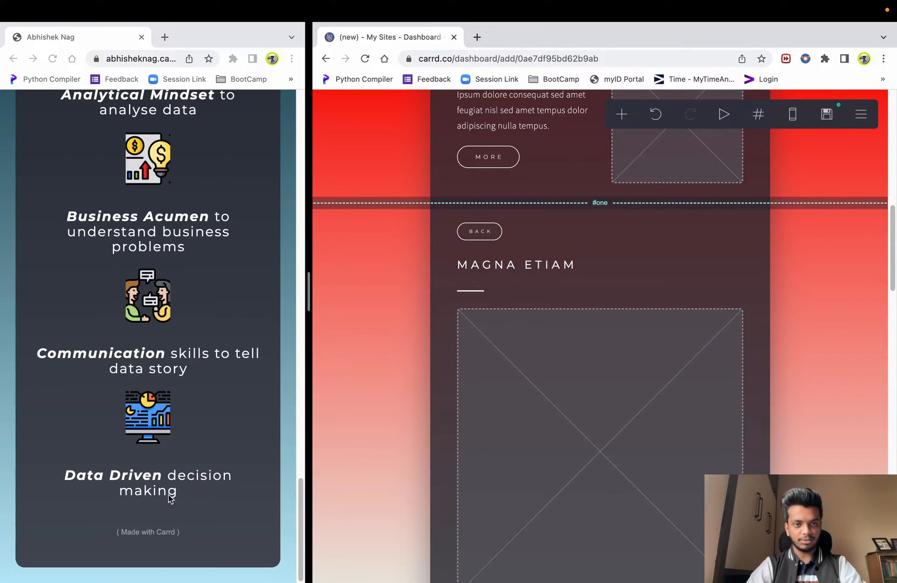
pyautogui.scroll(2, 169, 353)
pyautogui.scroll(10, 157, 292)
pyautogui.scroll(10, 681, 370)
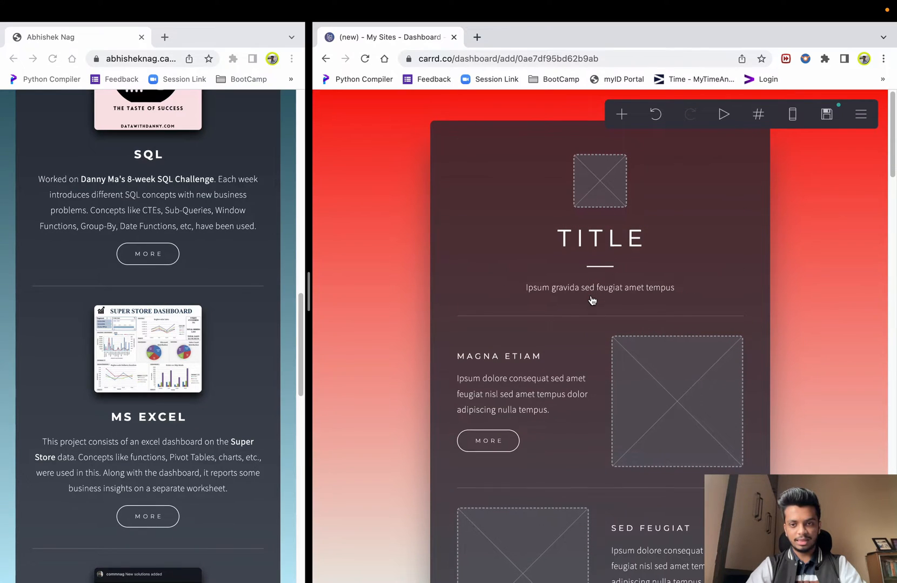
pyautogui.scroll(-2, 664, 330)
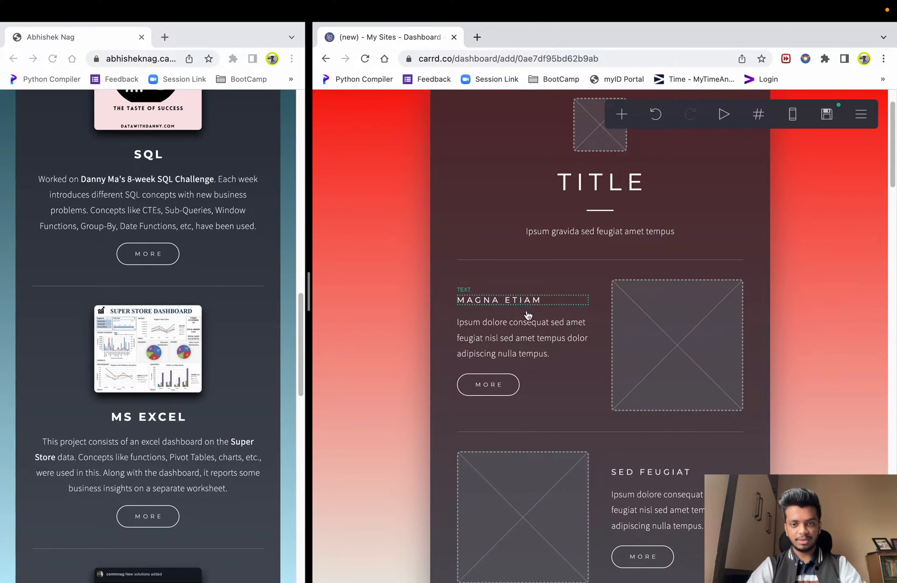
pyautogui.scroll(-7, 486, 391)
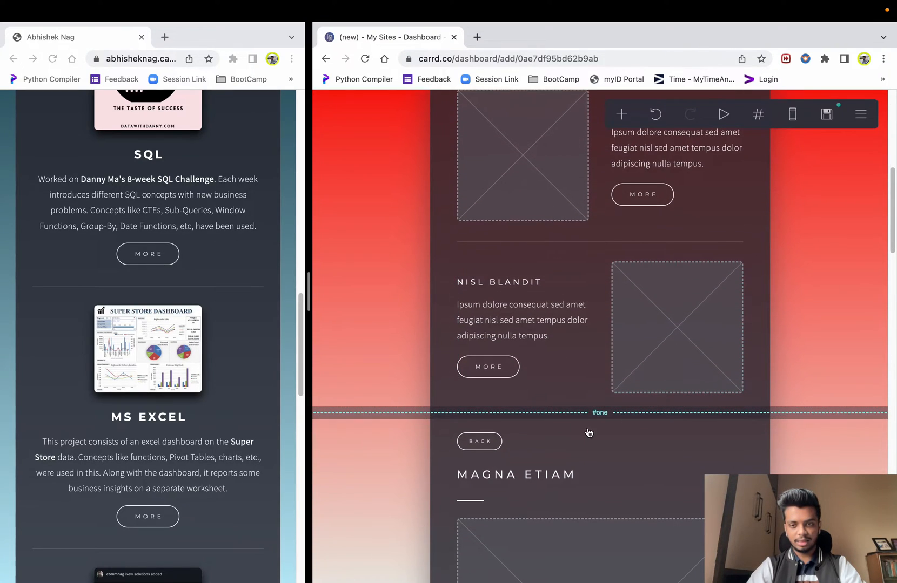
# - Delete the #one section break, its Back button, the MAGNA ETIAM heading and its divider
pyautogui.click(618, 413)
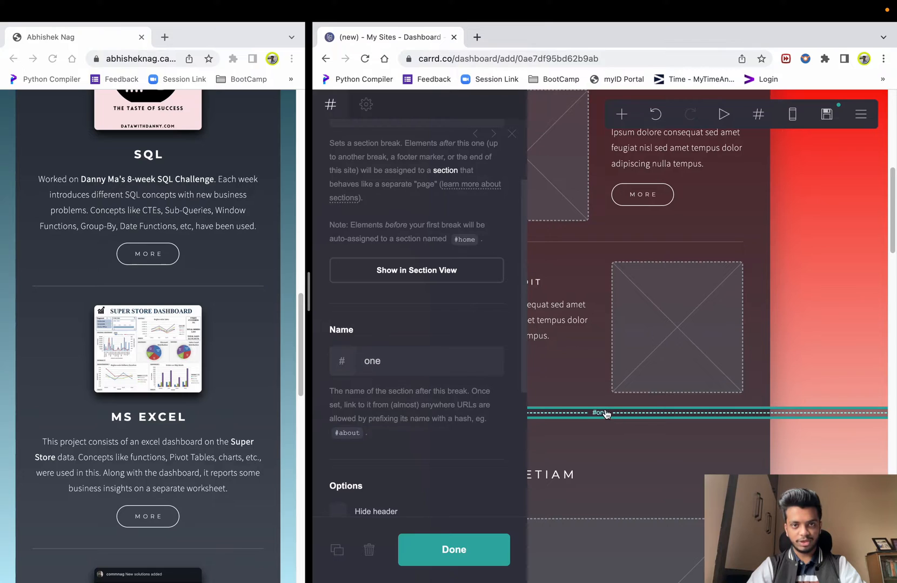
pyautogui.click(369, 550)
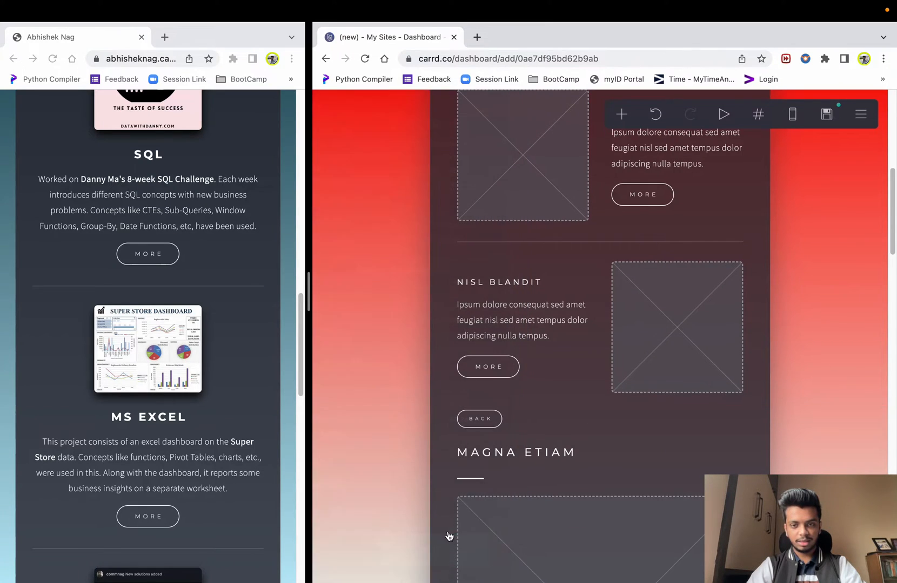
pyautogui.click(484, 421)
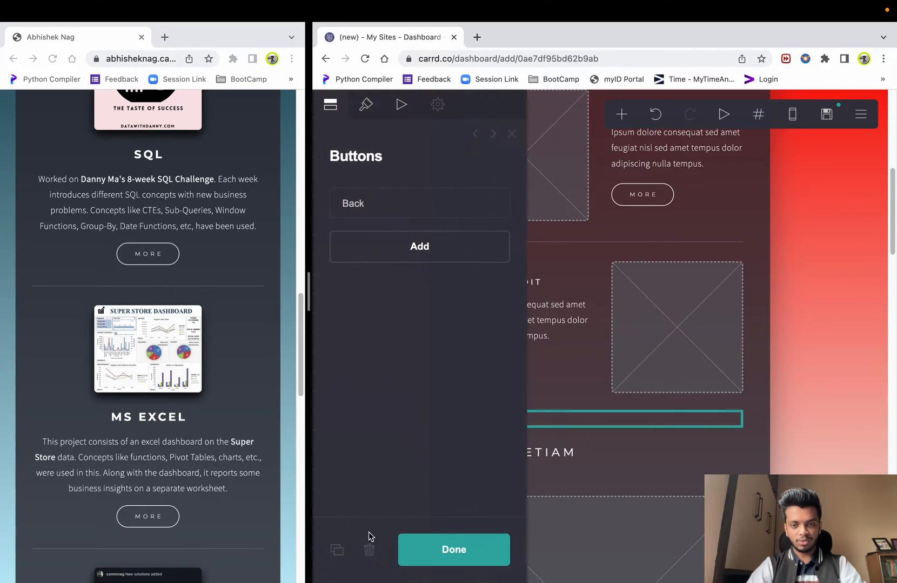
pyautogui.click(367, 548)
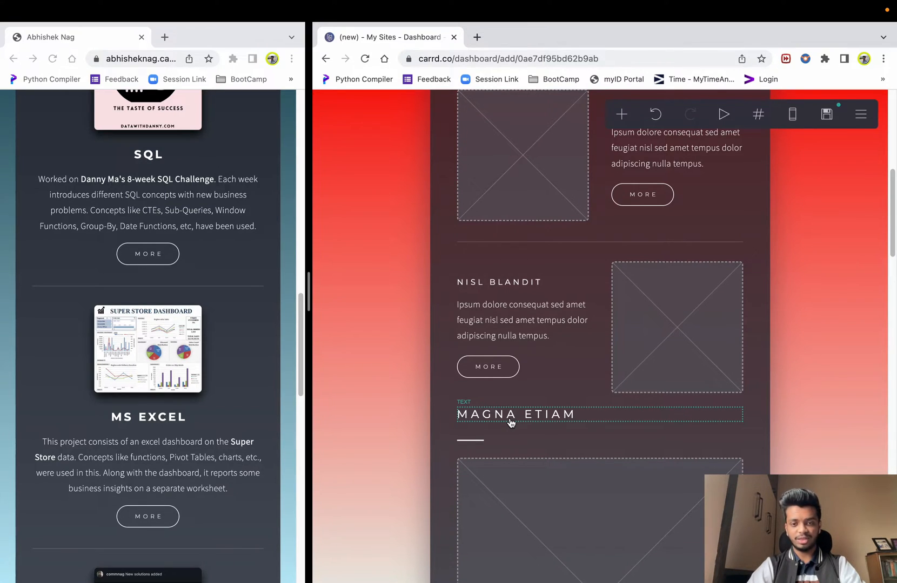
pyautogui.click(510, 421)
pyautogui.click(369, 550)
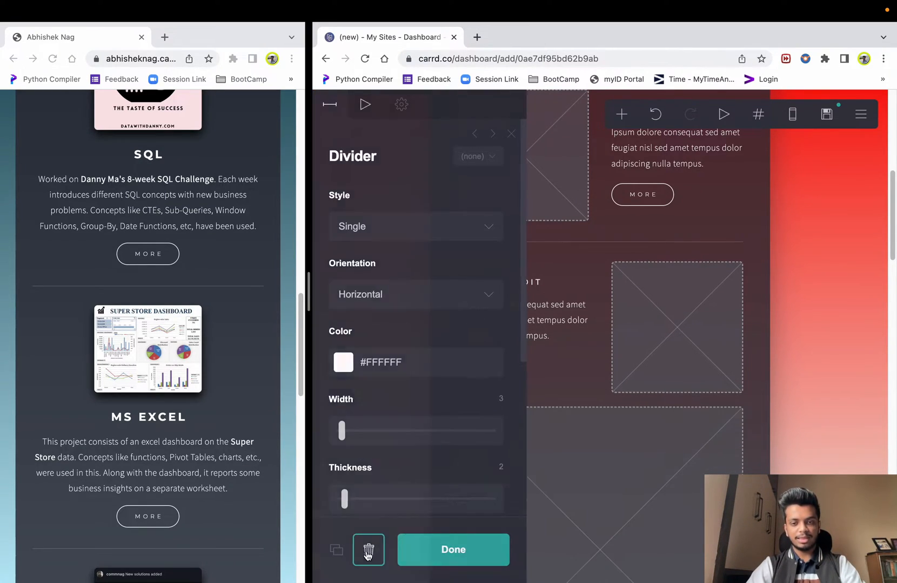
pyautogui.click(368, 551)
# - Delete the large placeholder image, the long placeholder paragraph and the #two section break
pyautogui.click(571, 457)
pyautogui.click(369, 550)
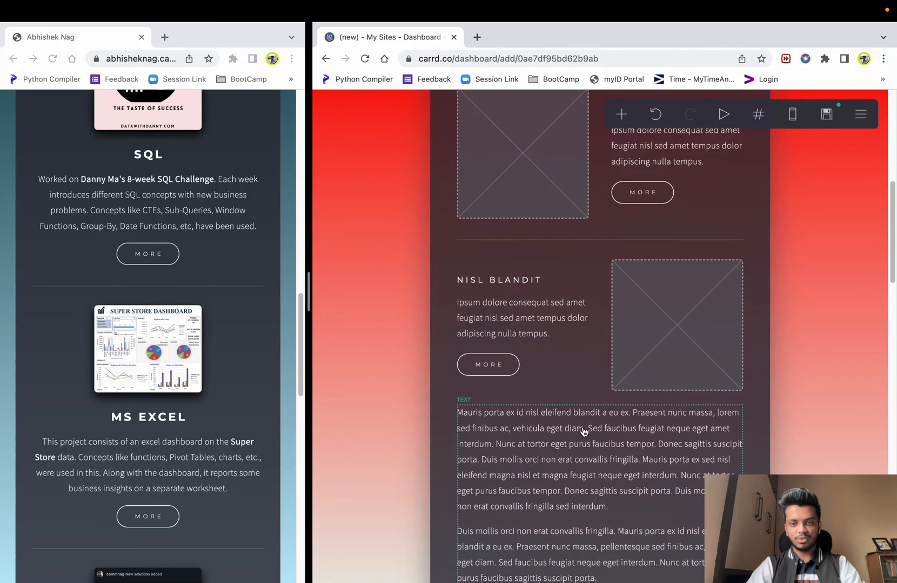
pyautogui.scroll(-5, 575, 418)
pyautogui.scroll(2, 514, 370)
pyautogui.click(514, 370)
pyautogui.click(371, 549)
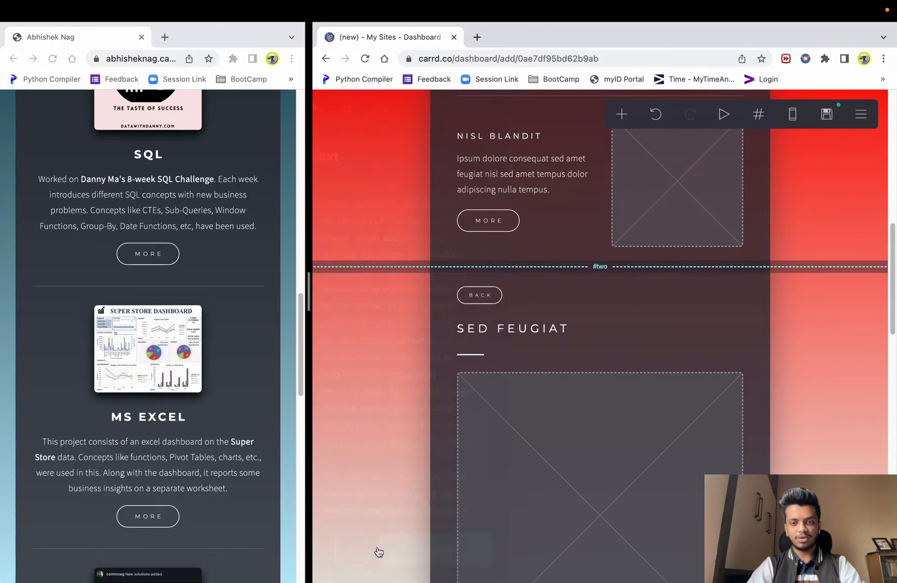
pyautogui.click(513, 268)
pyautogui.click(370, 552)
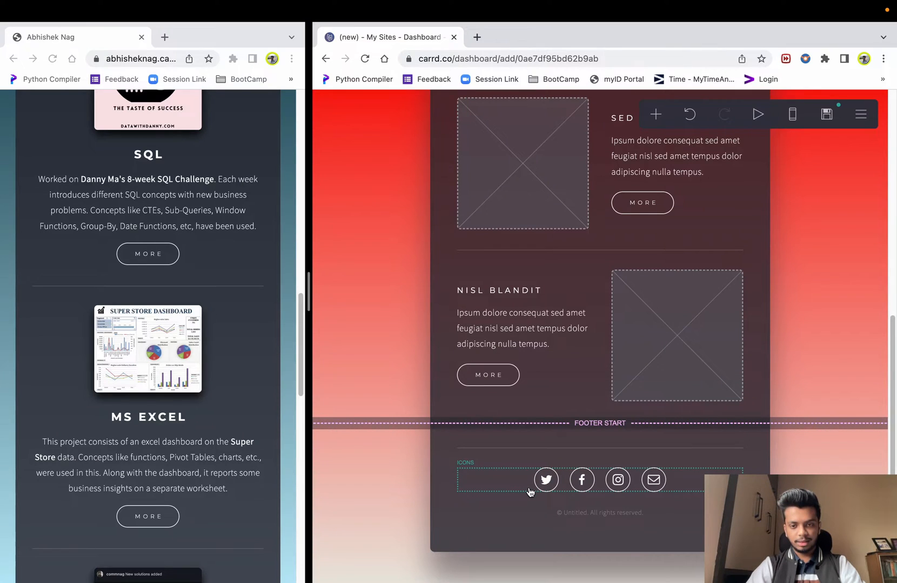
# - Delete the footer's copyright text line
pyautogui.click(516, 485)
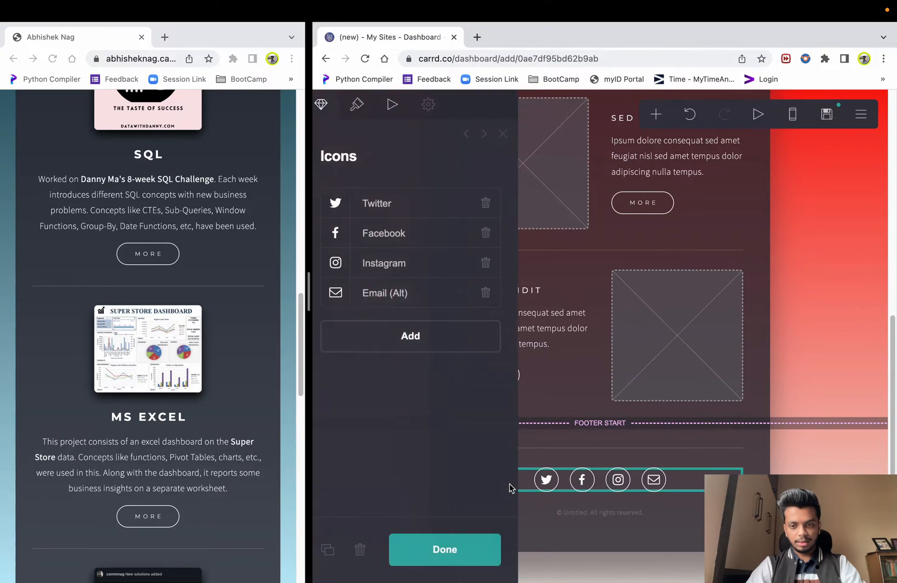
pyautogui.click(784, 505)
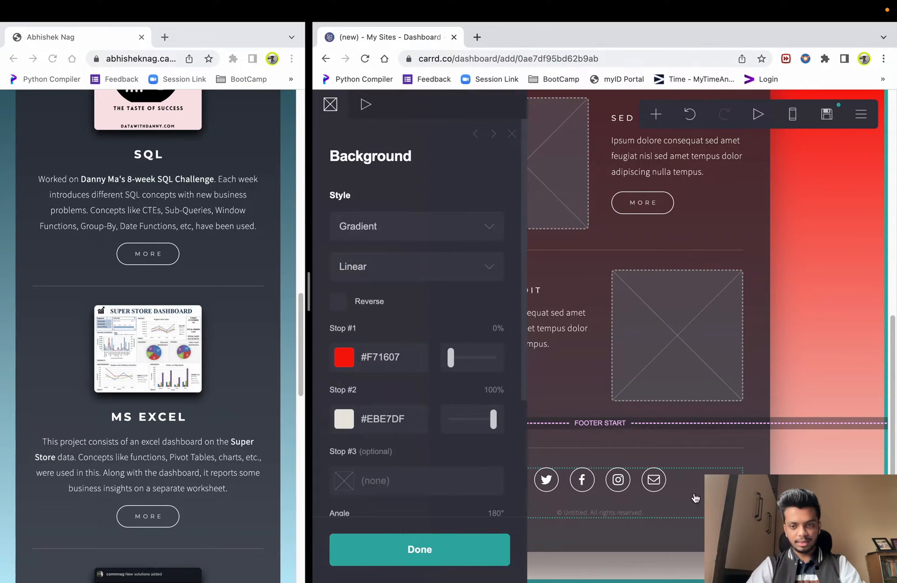
pyautogui.click(783, 504)
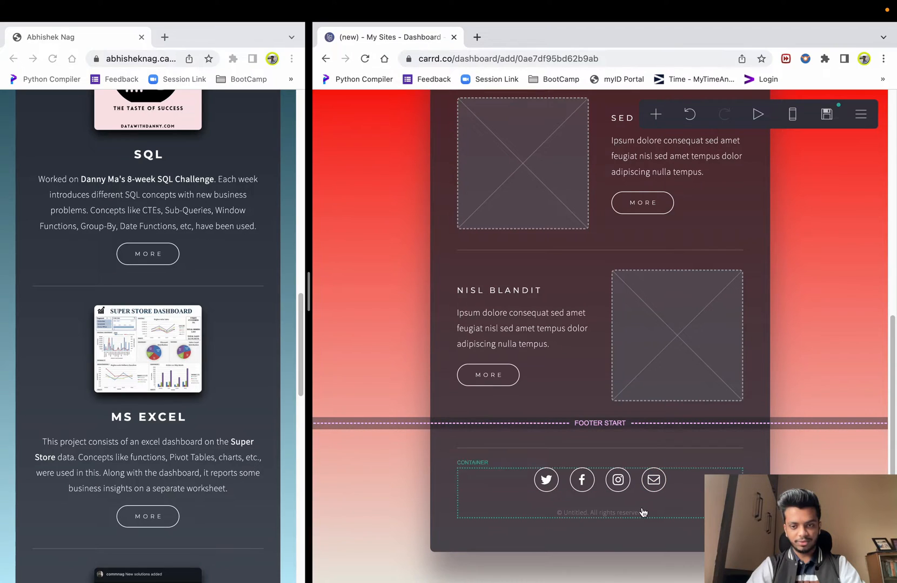
pyautogui.click(621, 517)
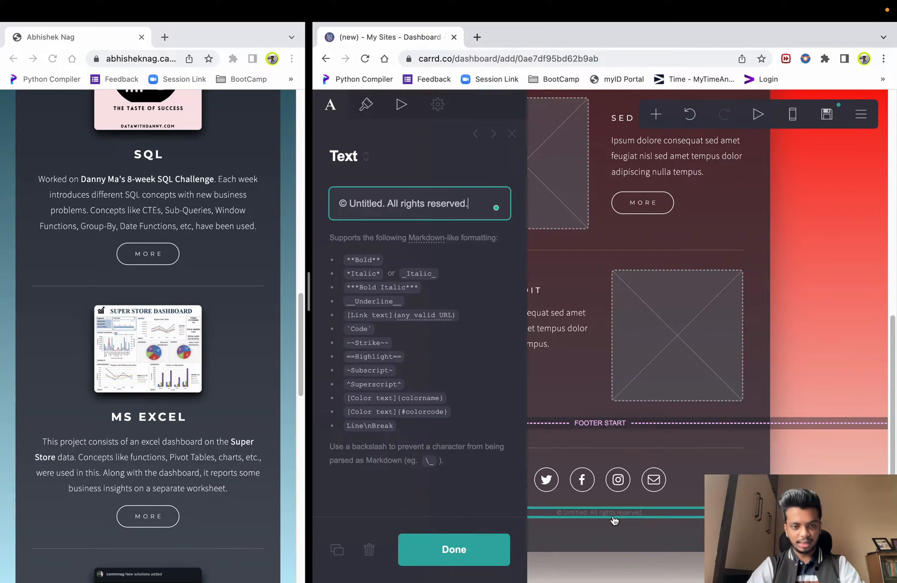
pyautogui.scroll(-10, 148, 324)
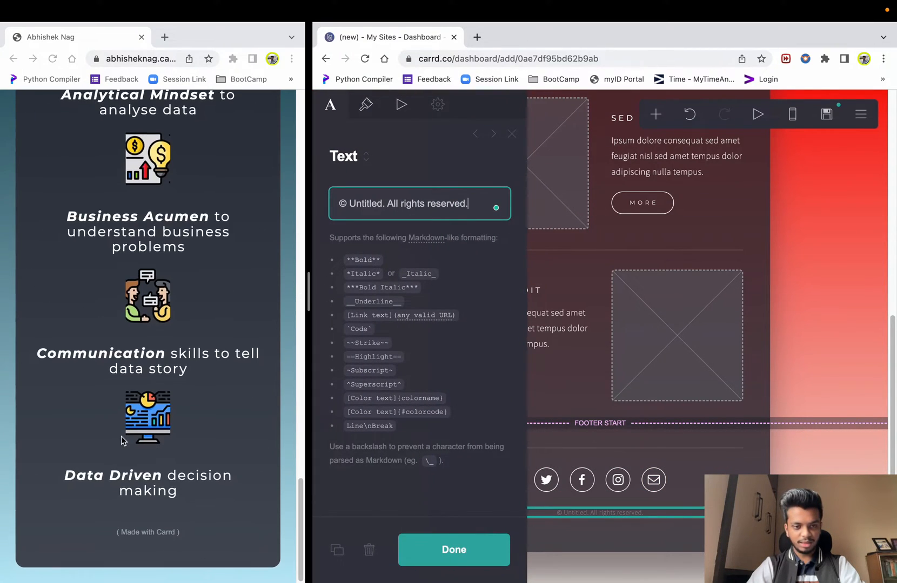
pyautogui.click(369, 550)
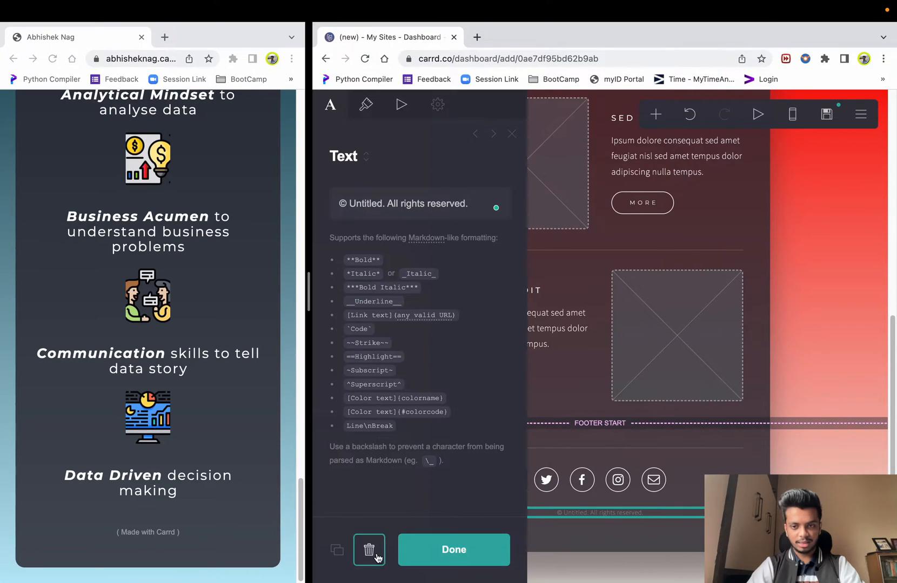
# - Delete the FOOTER START marker so the social icon row ends the card
pyautogui.click(664, 459)
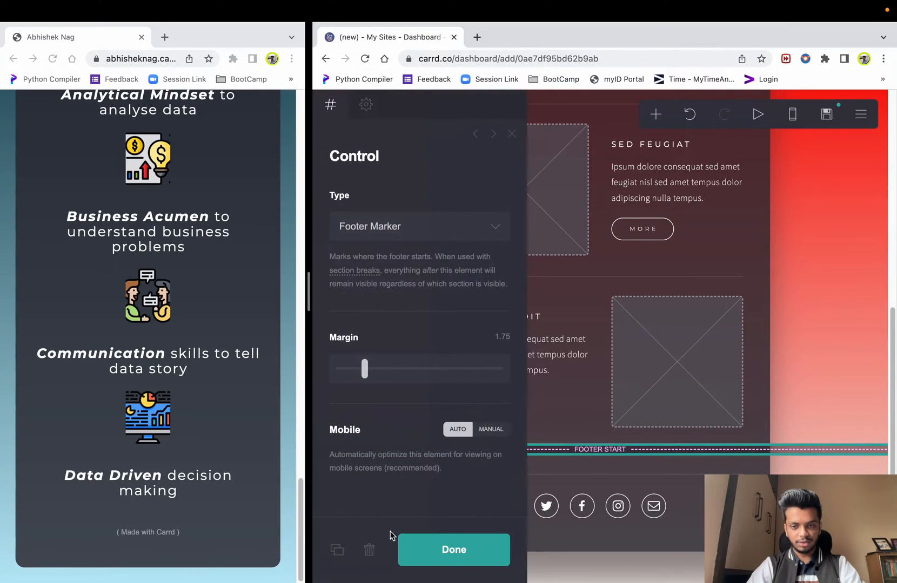
pyautogui.click(365, 550)
pyautogui.click(574, 477)
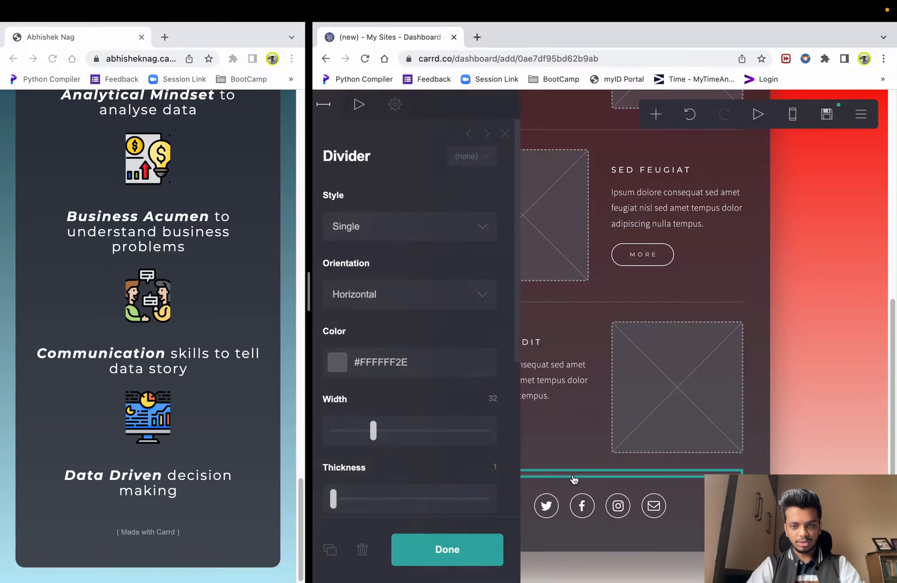
pyautogui.click(871, 450)
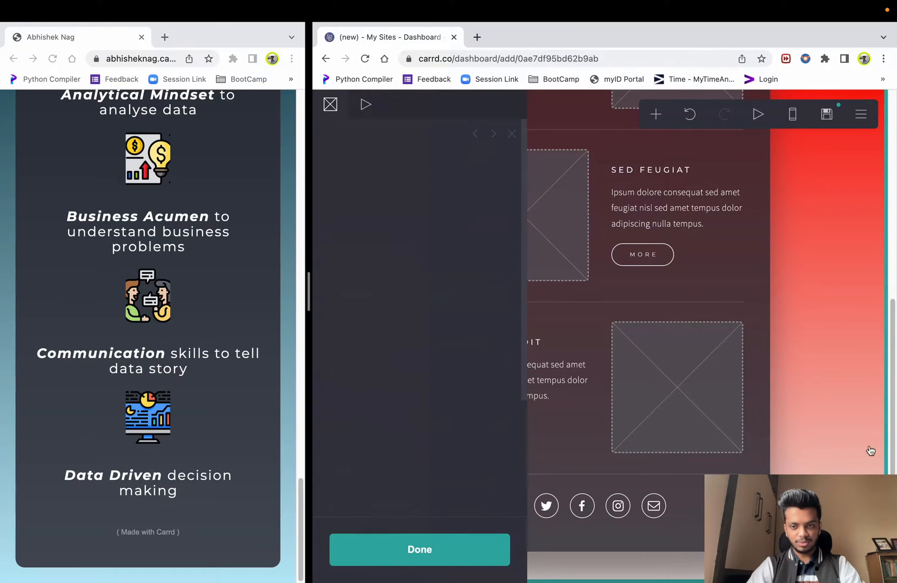
pyautogui.click(828, 456)
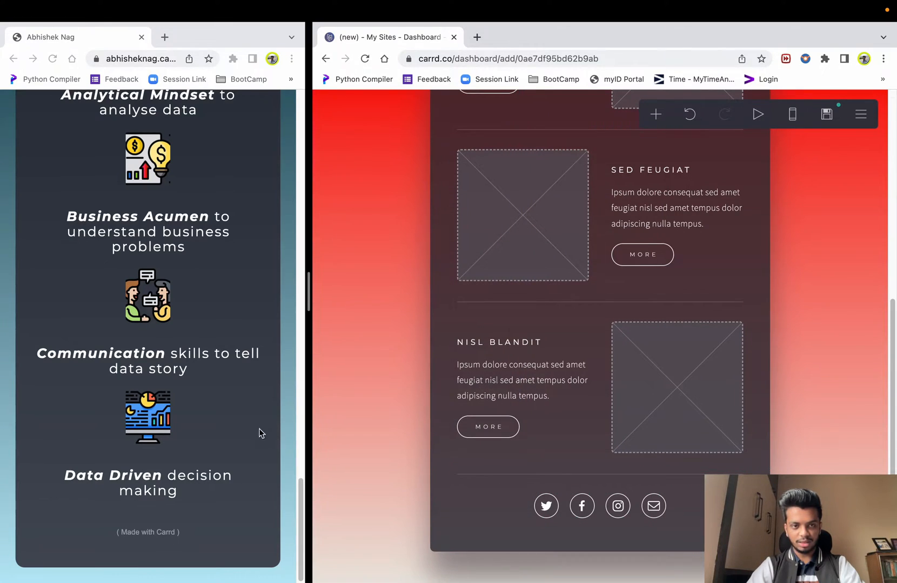
pyautogui.scroll(10, 282, 437)
pyautogui.scroll(-5, 282, 416)
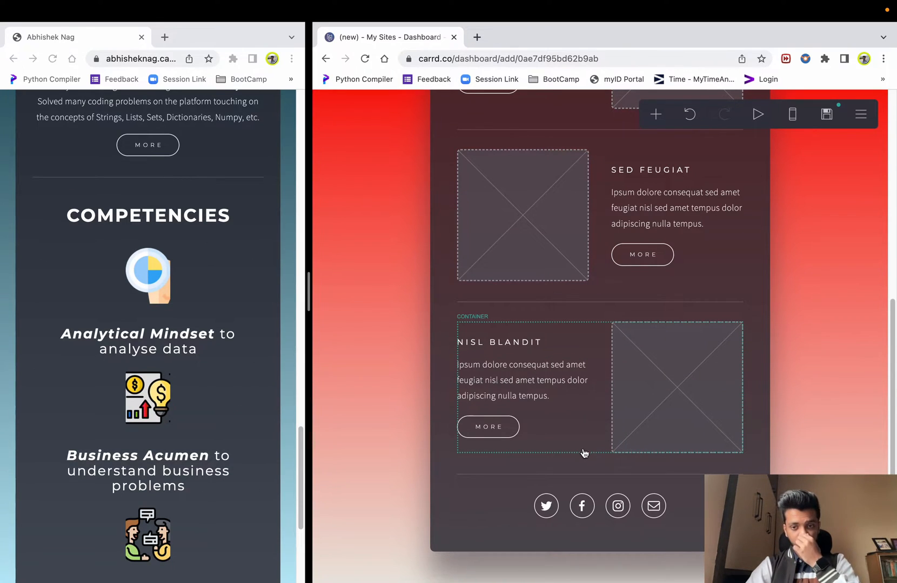
# - Select the image placeholder at the top of the card above TITLE
pyautogui.scroll(7, 644, 385)
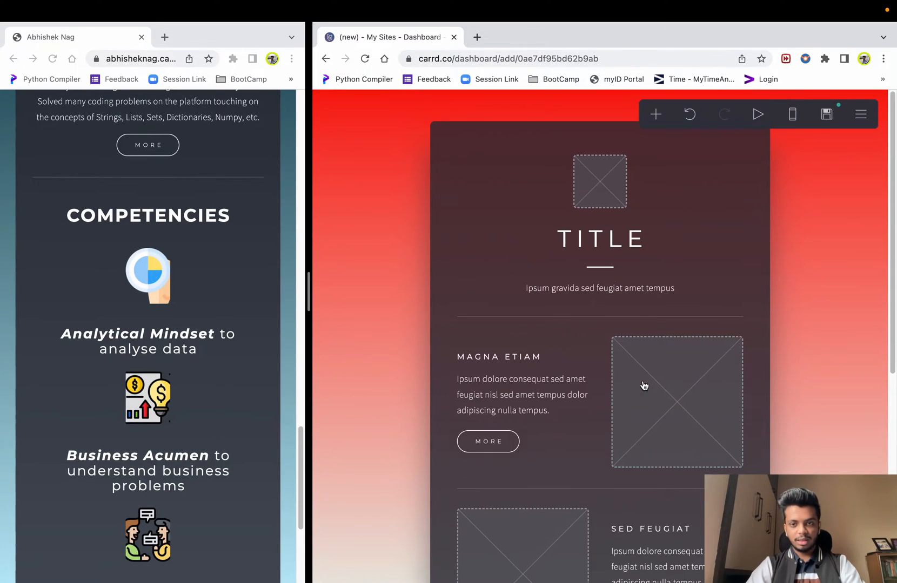
pyautogui.scroll(15, 210, 377)
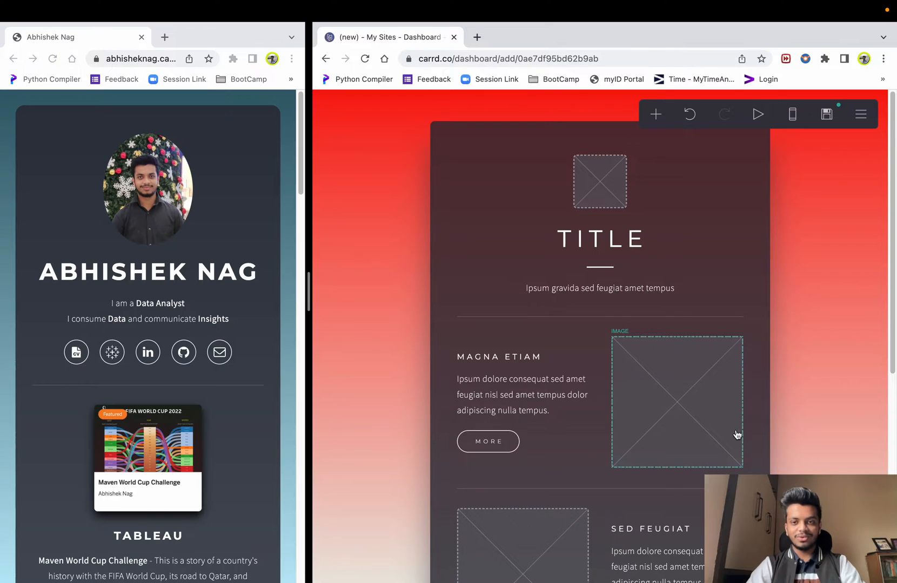
pyautogui.click(607, 185)
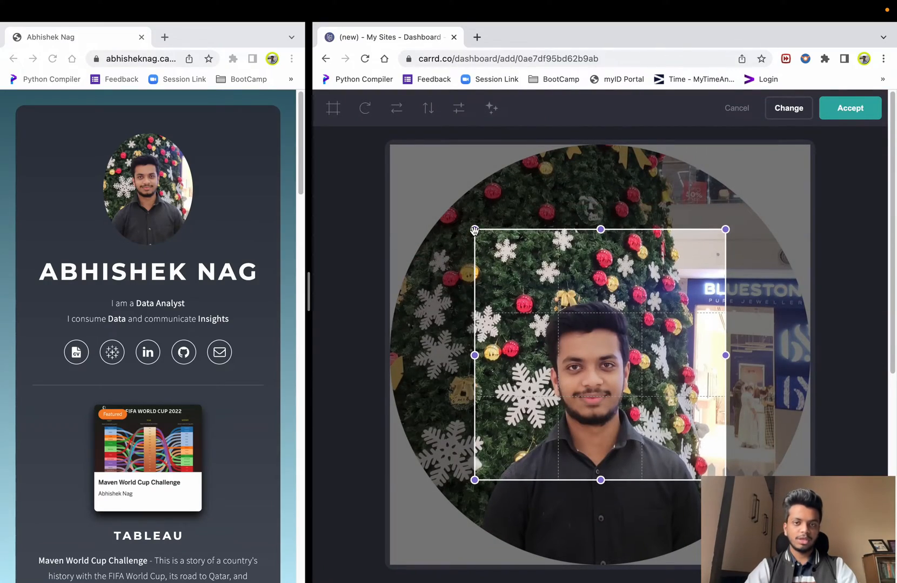
# - Expand the crop box to cover the whole profile photo and accept it
pyautogui.moveTo(474, 230); pyautogui.dragTo(323, 60)
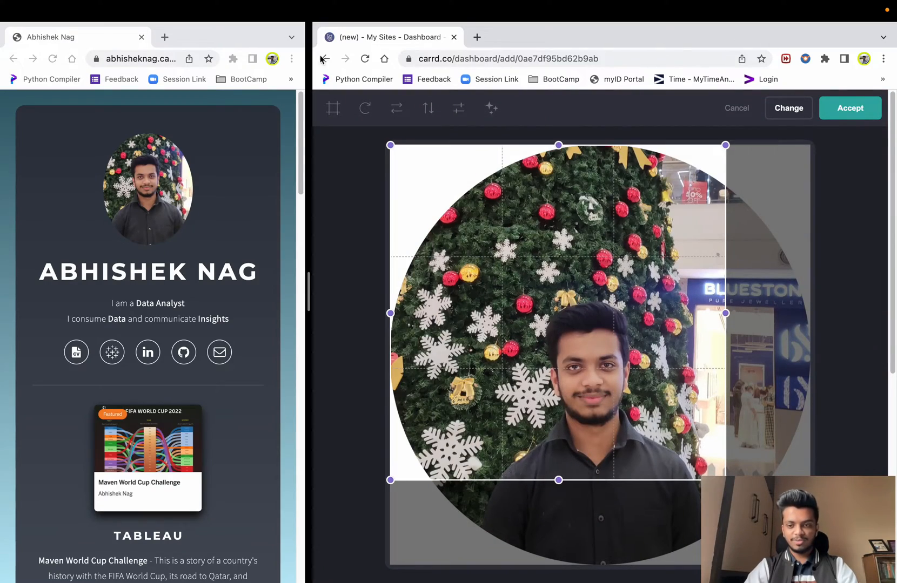
pyautogui.moveTo(725, 480); pyautogui.dragTo(809, 565)
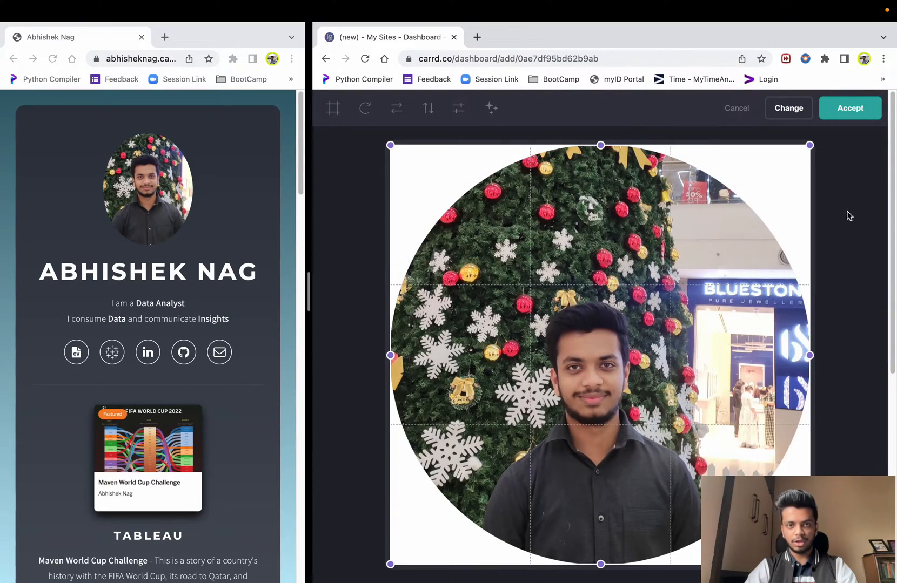
pyautogui.click(850, 109)
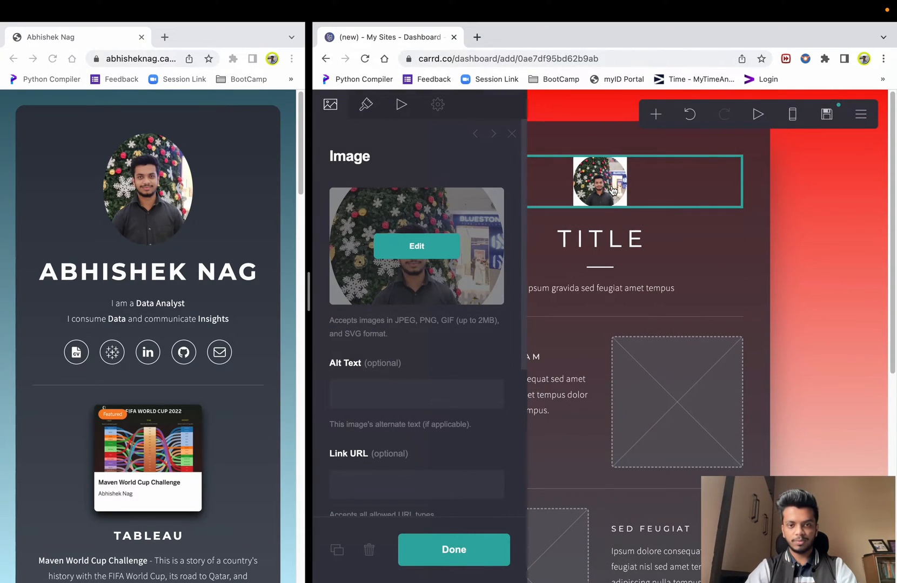
pyautogui.scroll(-5, 423, 387)
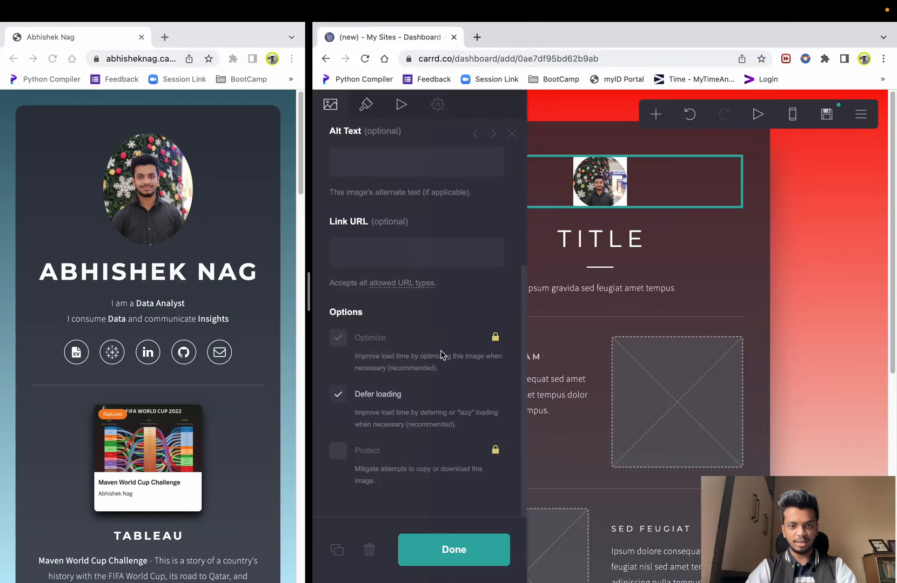
pyautogui.scroll(5, 419, 362)
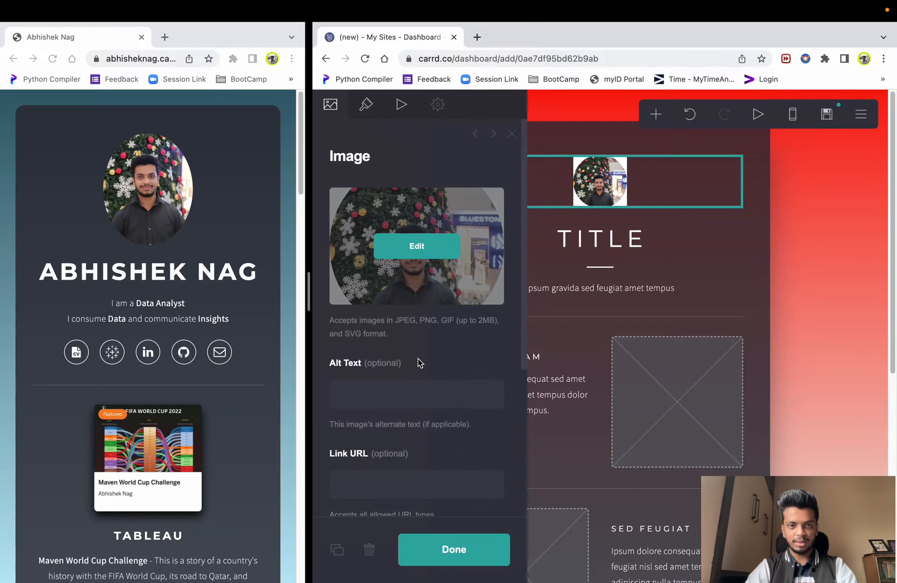
# - Reselect the profile photo in the top image block above TITLE
pyautogui.click(359, 121)
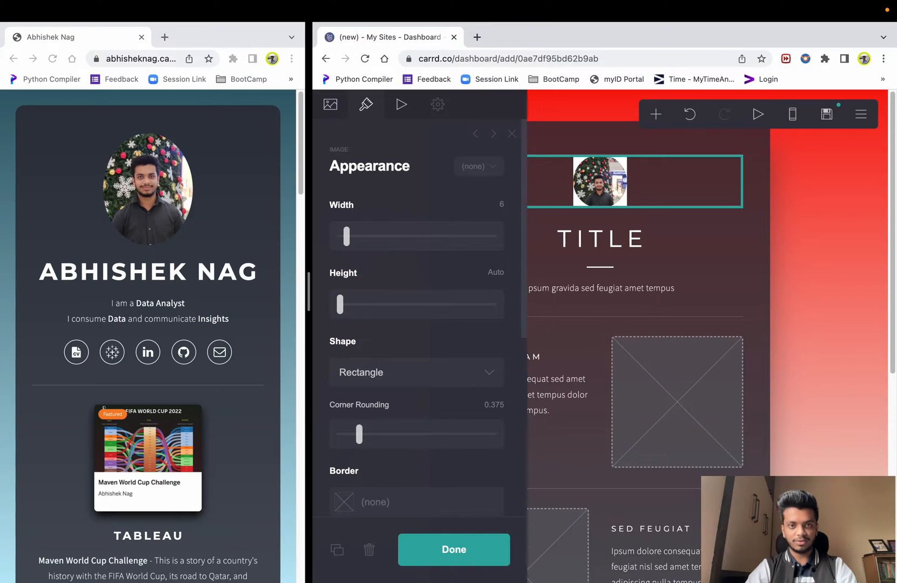
pyautogui.click(330, 104)
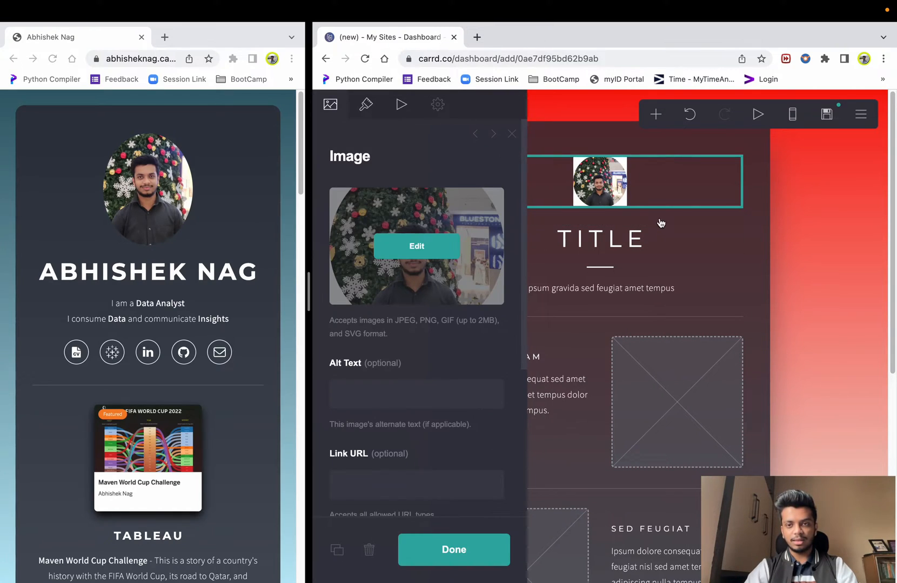
pyautogui.click(793, 262)
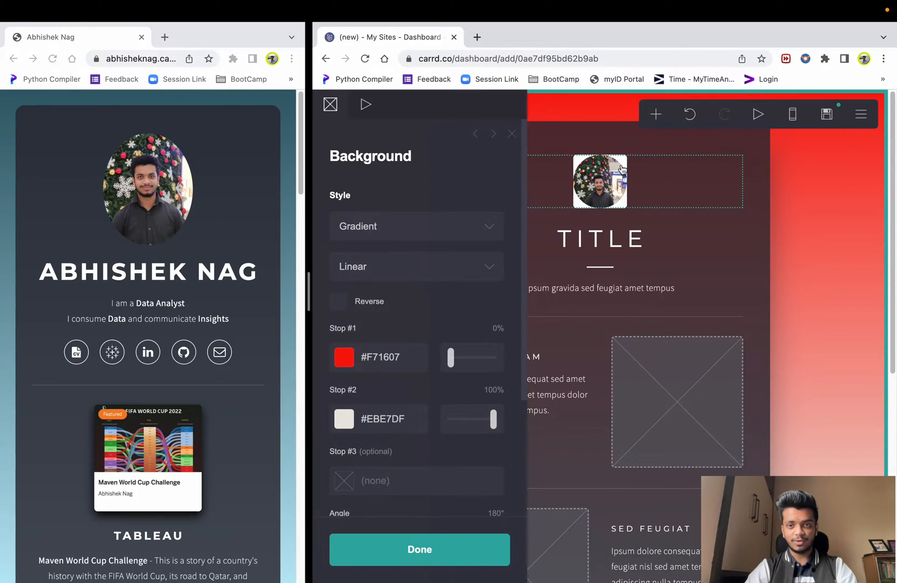
pyautogui.click(609, 193)
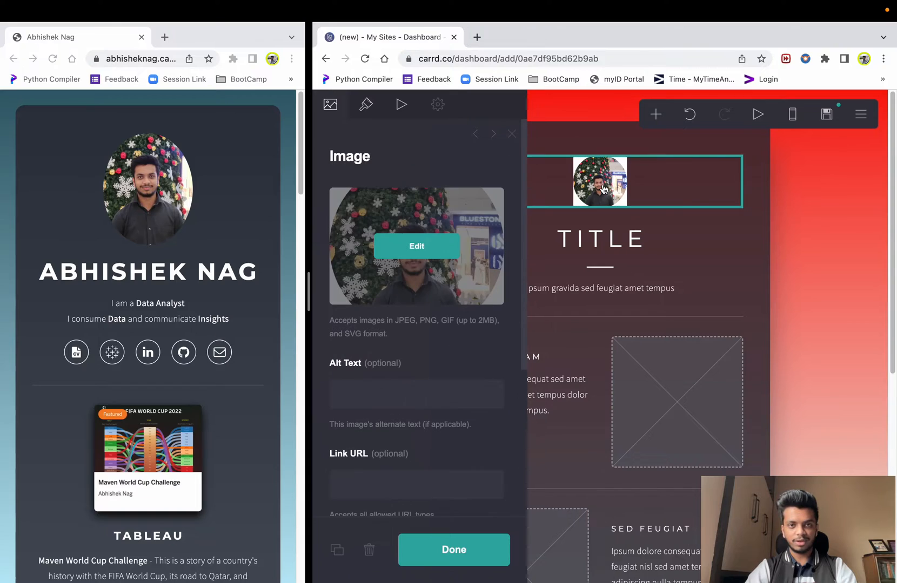
pyautogui.scroll(-1, 427, 253)
pyautogui.scroll(-5, 427, 251)
pyautogui.scroll(1, 426, 250)
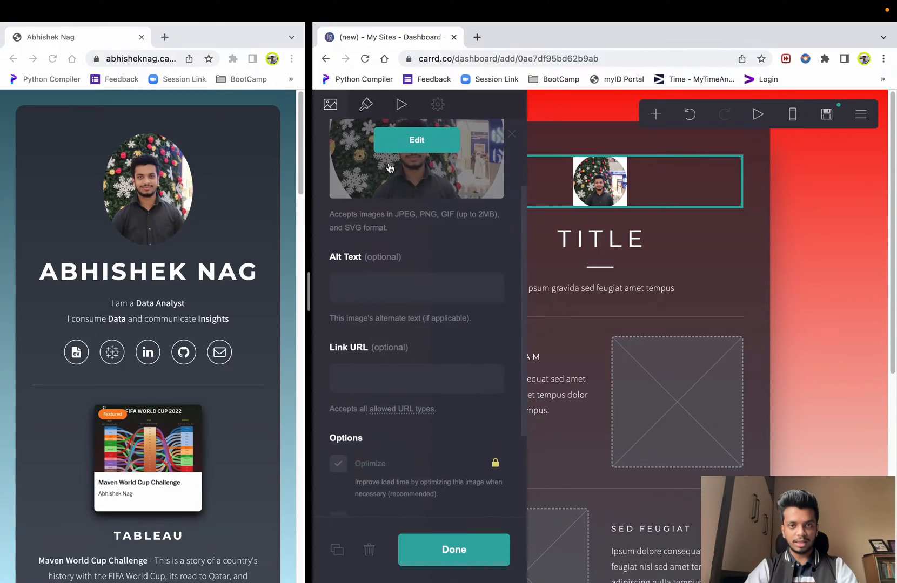
# - Make the profile photo a circle and enlarge its width to 11.875
pyautogui.click(366, 110)
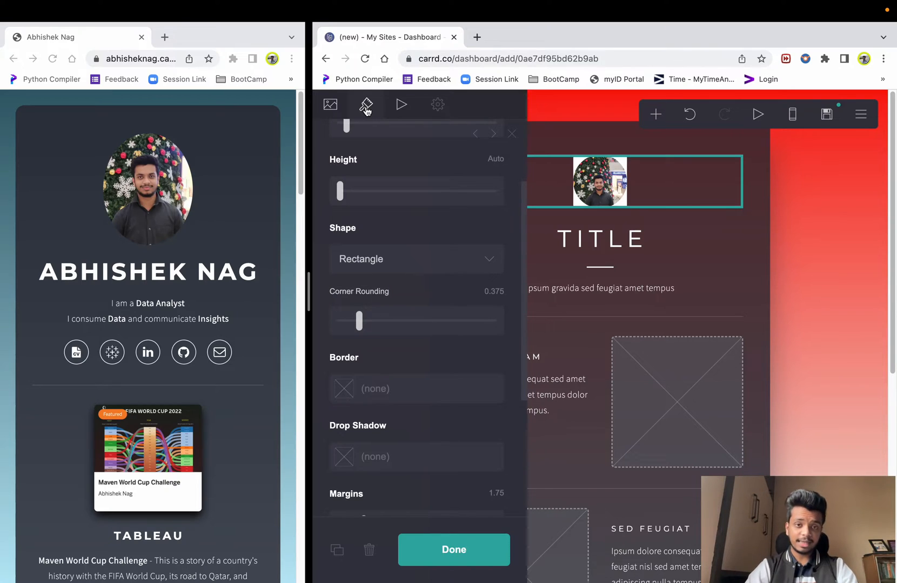
pyautogui.click(389, 263)
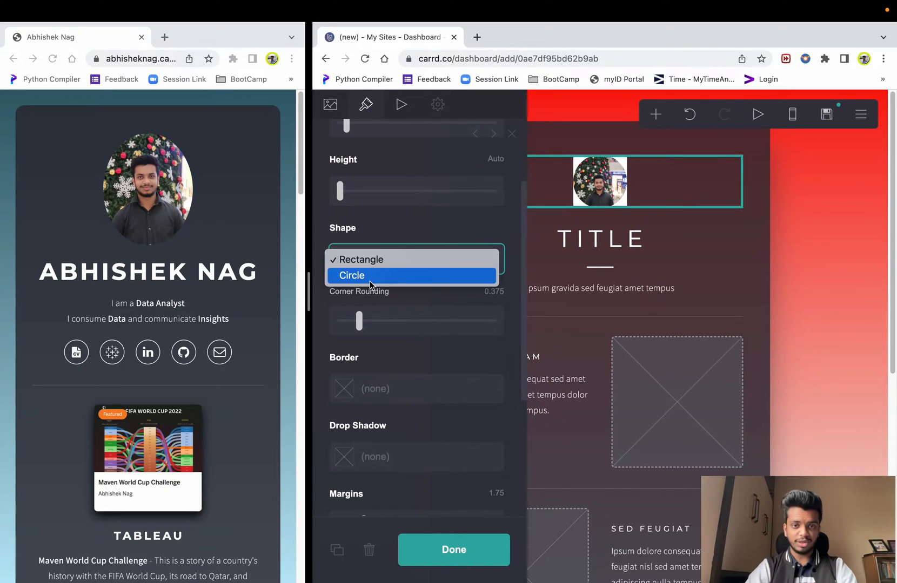
pyautogui.click(371, 276)
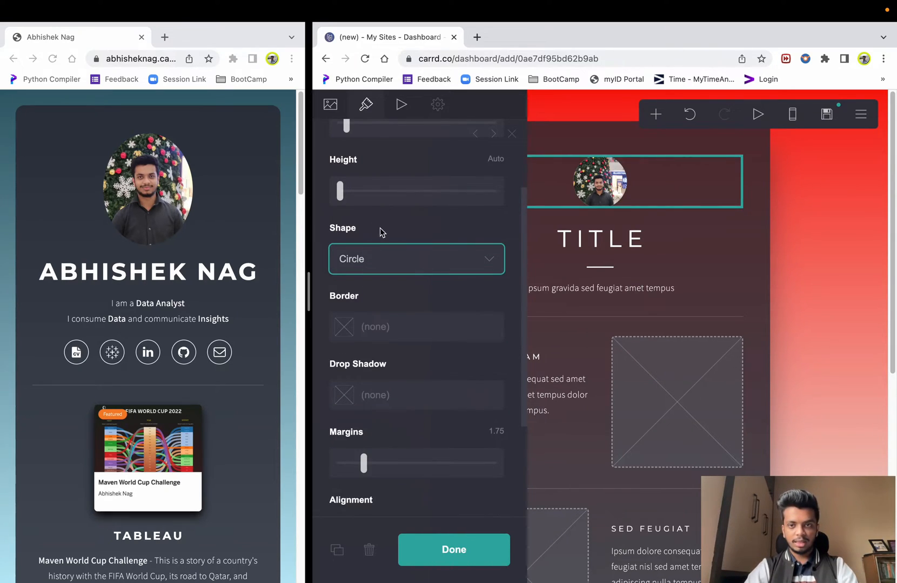
pyautogui.scroll(4, 390, 232)
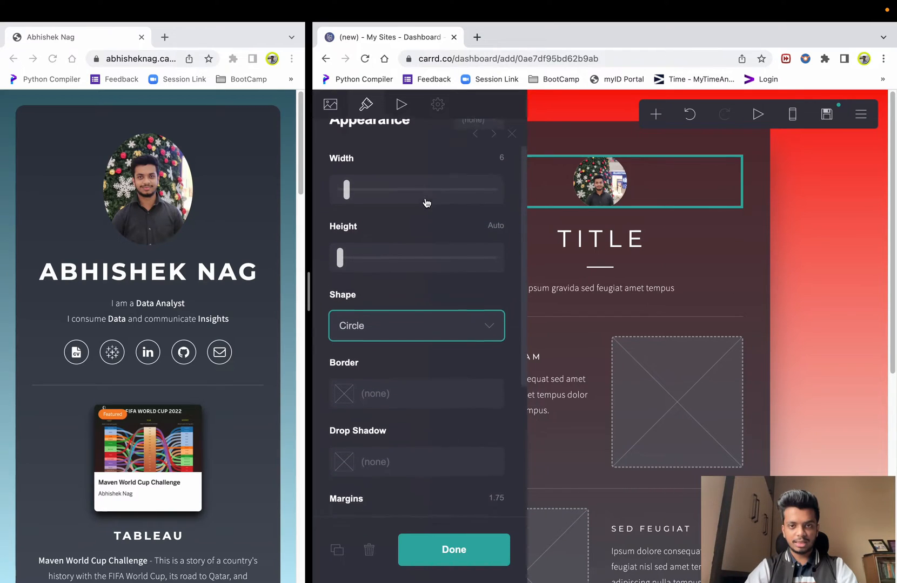
pyautogui.moveTo(355, 209); pyautogui.dragTo(355, 214)
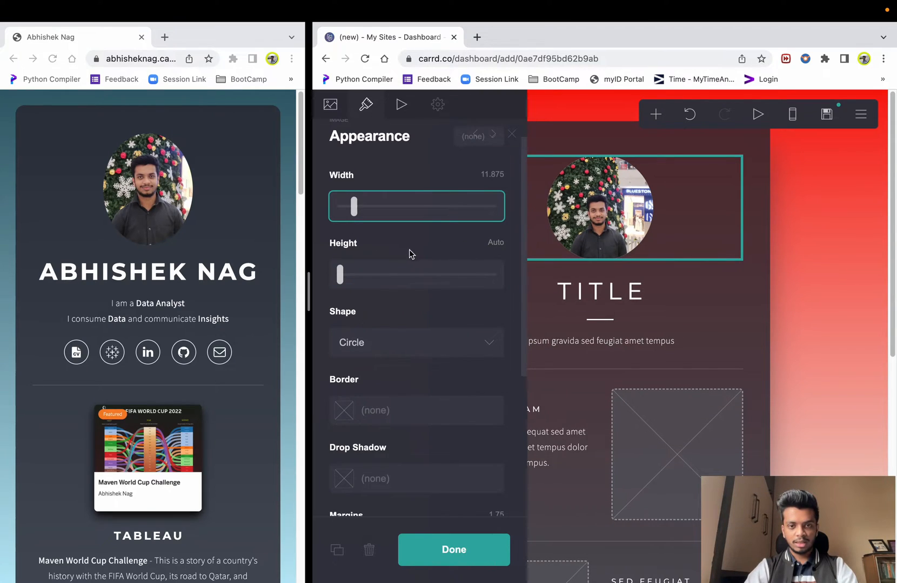
pyautogui.scroll(-5, 402, 248)
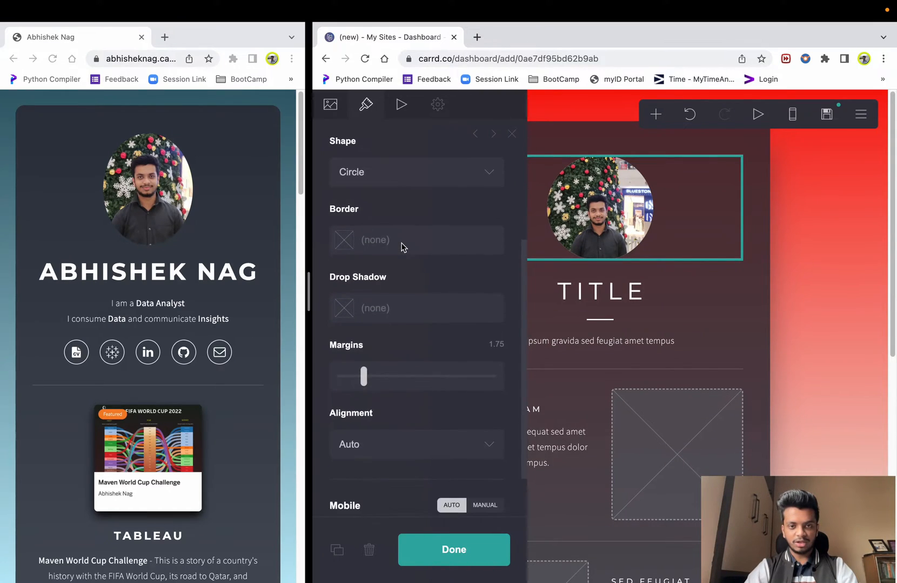
pyautogui.scroll(-1, 402, 243)
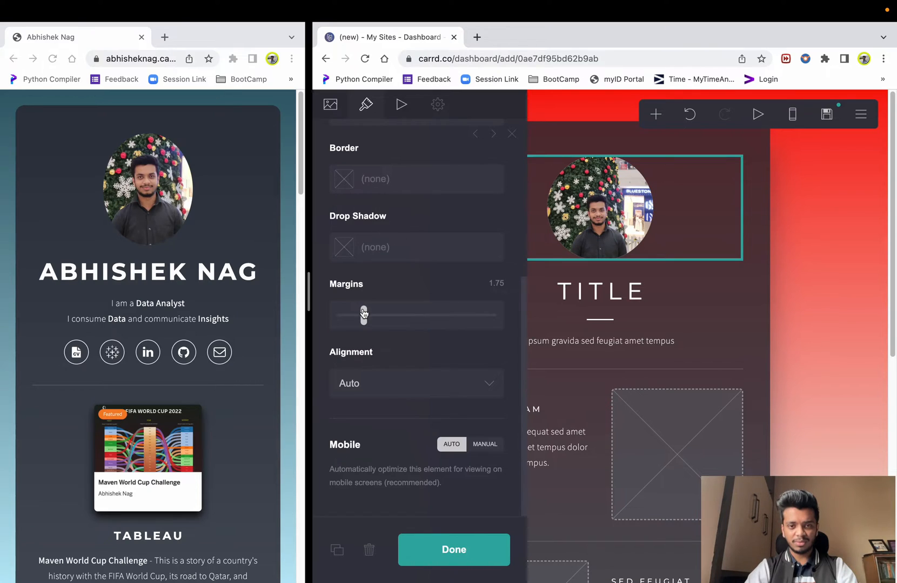
# - Set the photo's margins to Auto and keep its alignment on Auto
pyautogui.moveTo(363, 315); pyautogui.dragTo(172, 327)
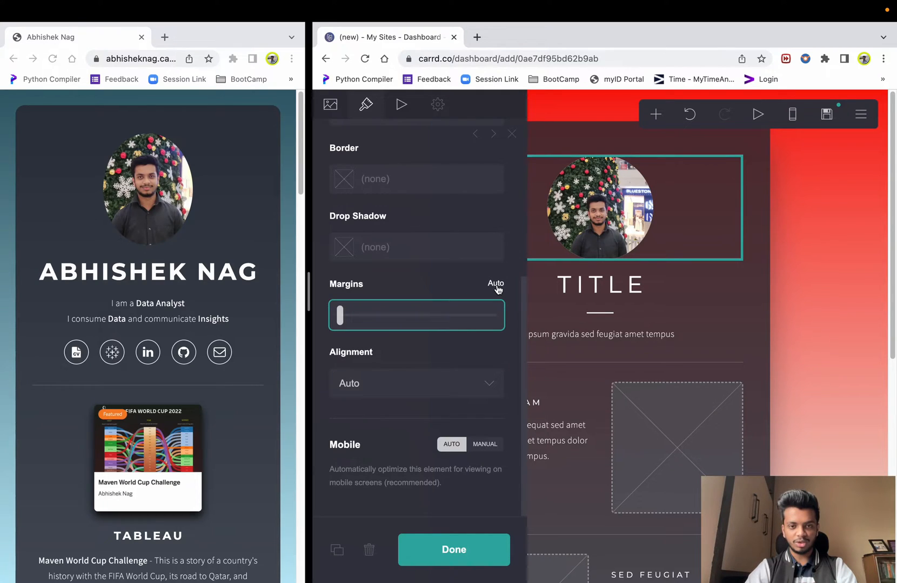
pyautogui.click(390, 384)
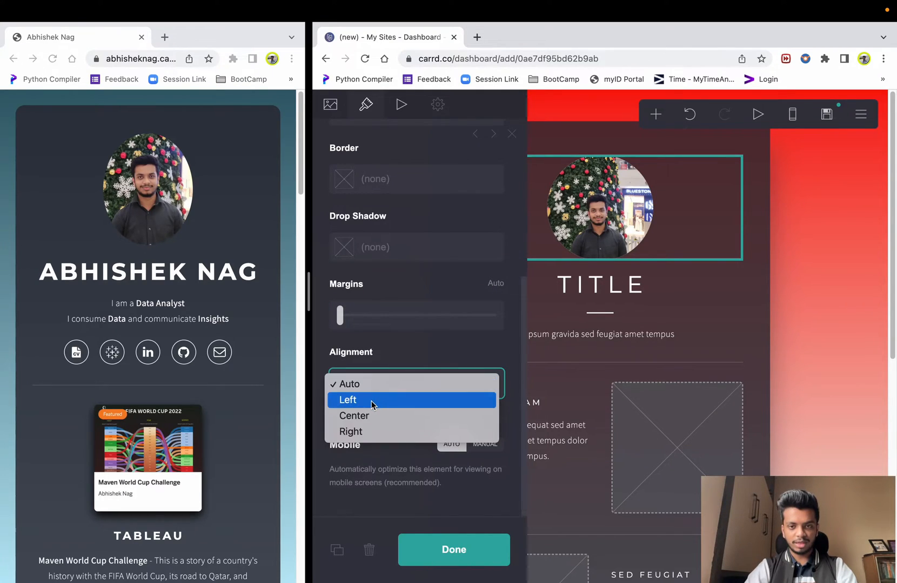
pyautogui.click(372, 400)
pyautogui.click(387, 381)
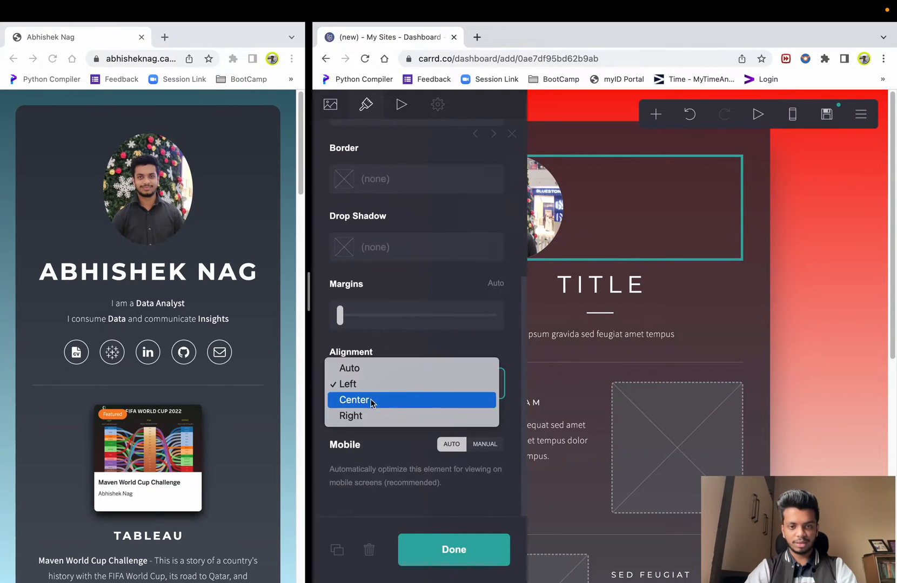
pyautogui.click(367, 367)
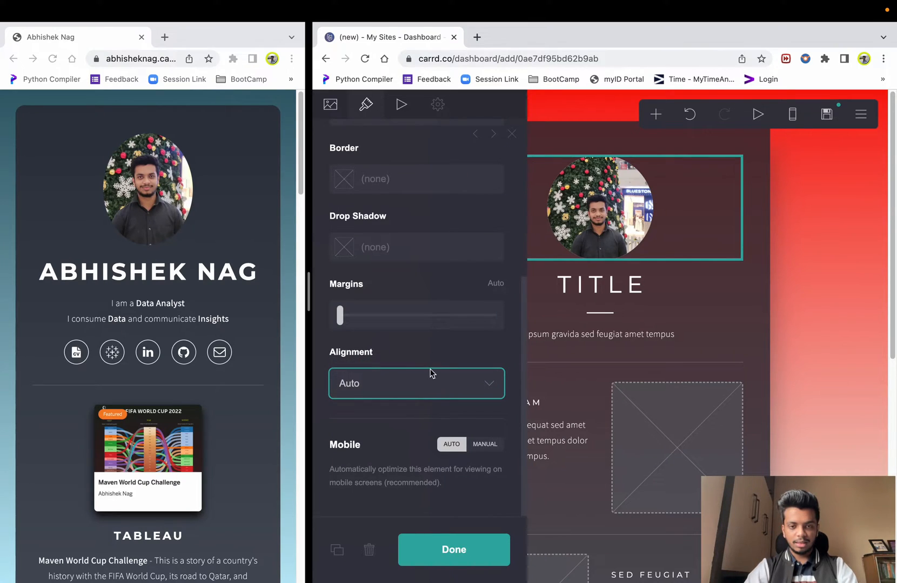
pyautogui.click(357, 446)
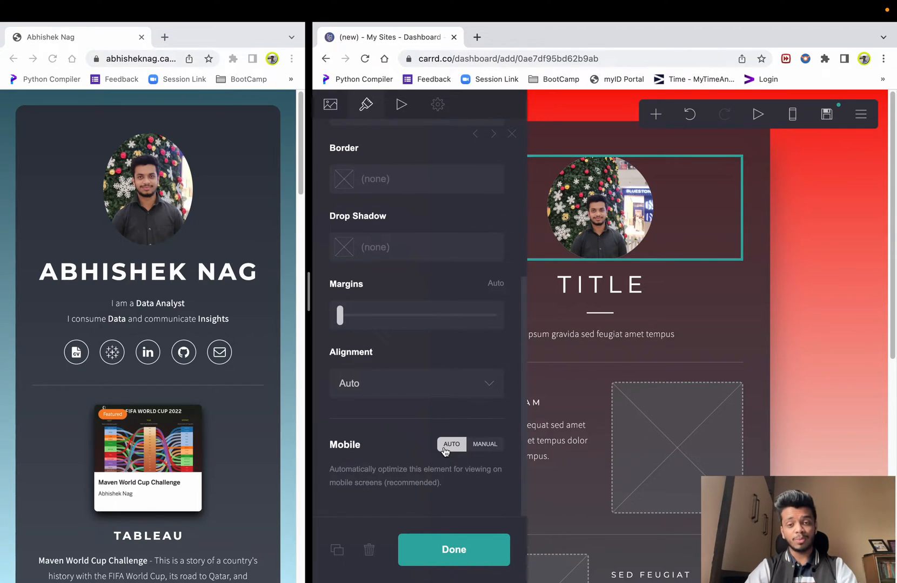
pyautogui.scroll(5, 403, 373)
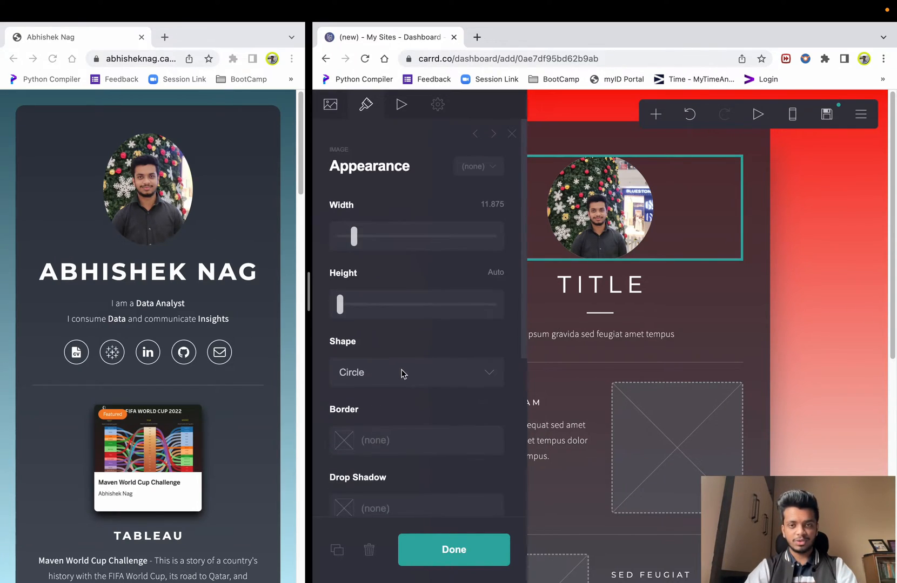
pyautogui.scroll(-5, 403, 373)
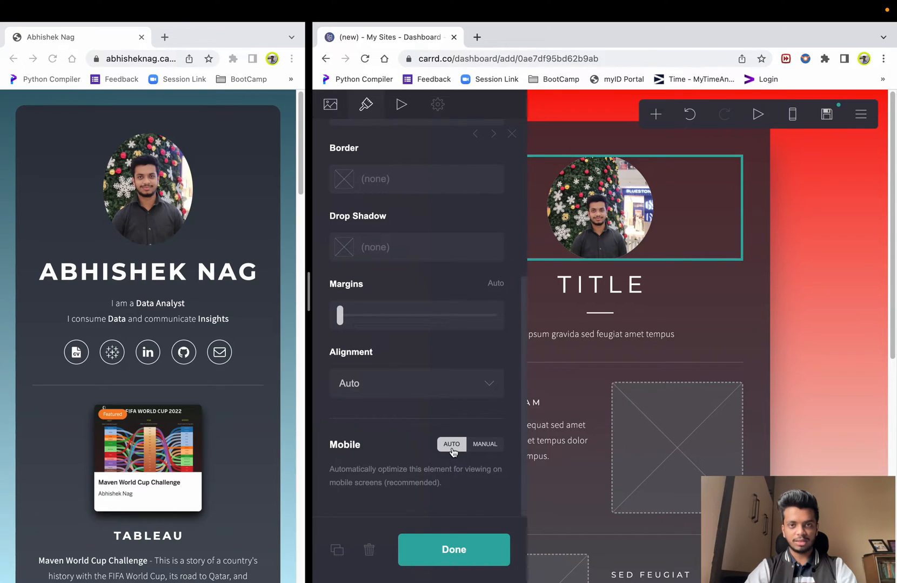
pyautogui.scroll(5, 394, 362)
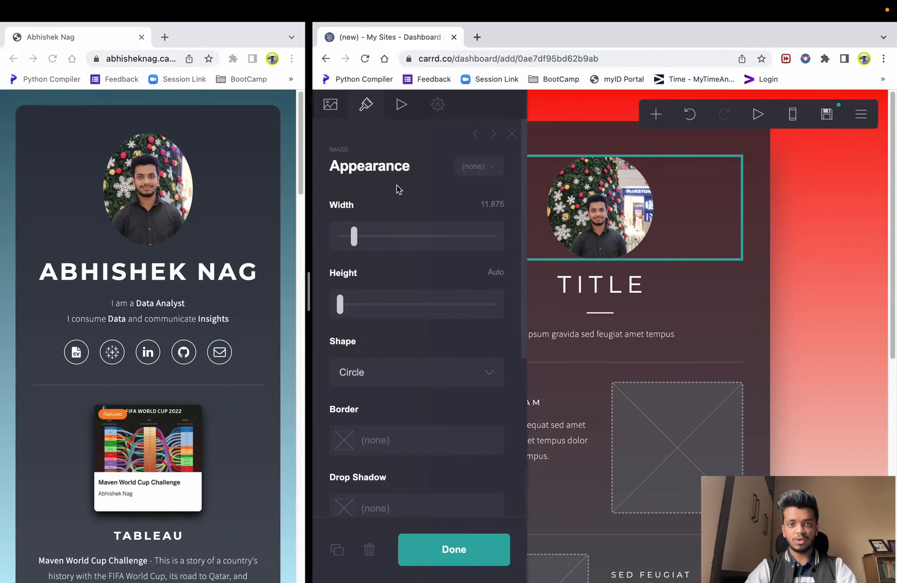
pyautogui.click(340, 110)
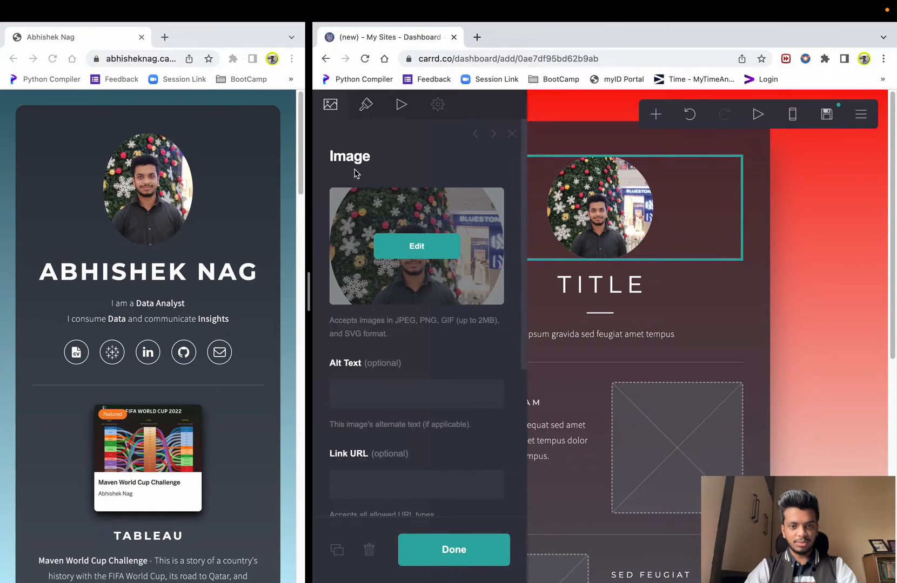
# - Enter 'My Profile Pic' as the photo's alt text, leaving the link URL blank
pyautogui.scroll(-4, 340, 265)
pyautogui.scroll(2, 340, 265)
pyautogui.click(377, 254)
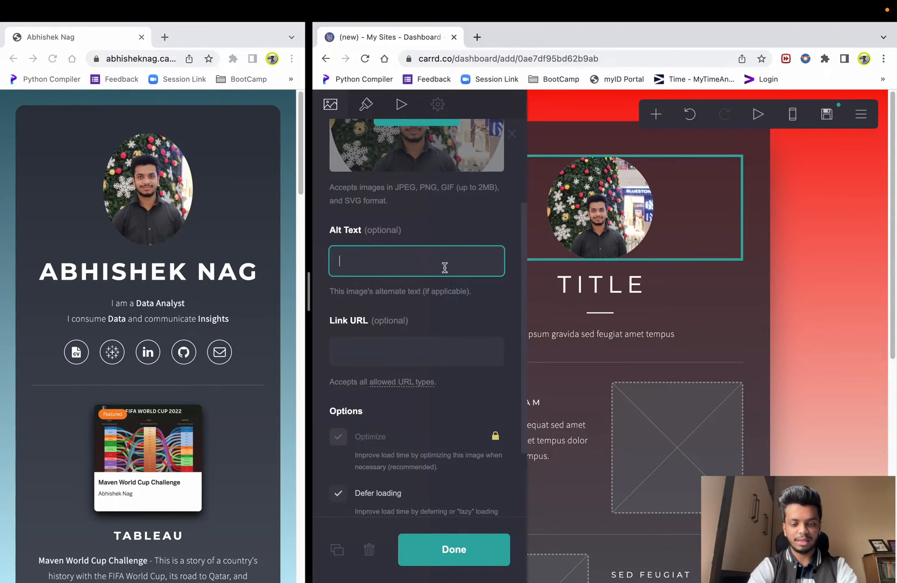
pyautogui.write('ofile Pic')
pyautogui.click(427, 335)
pyautogui.click(389, 350)
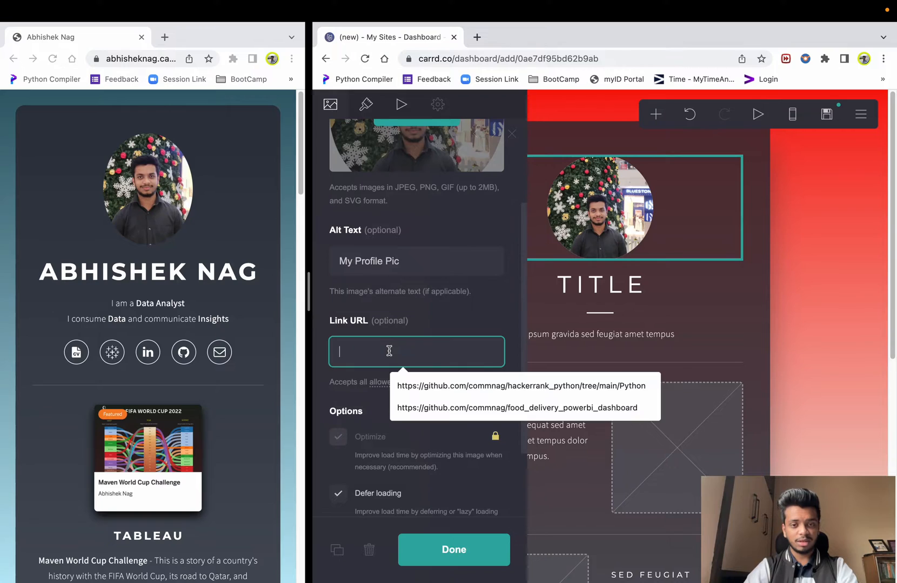
pyautogui.click(443, 322)
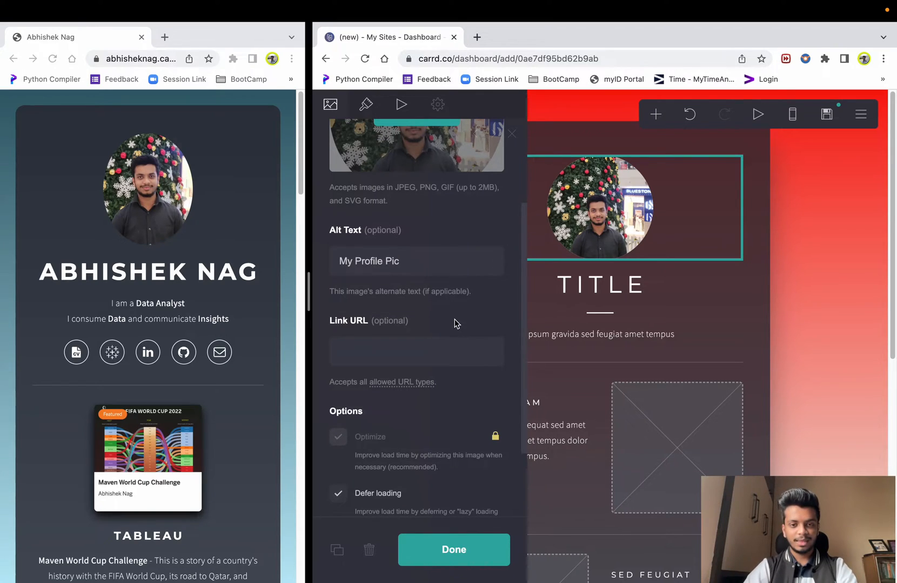
pyautogui.scroll(-3, 457, 322)
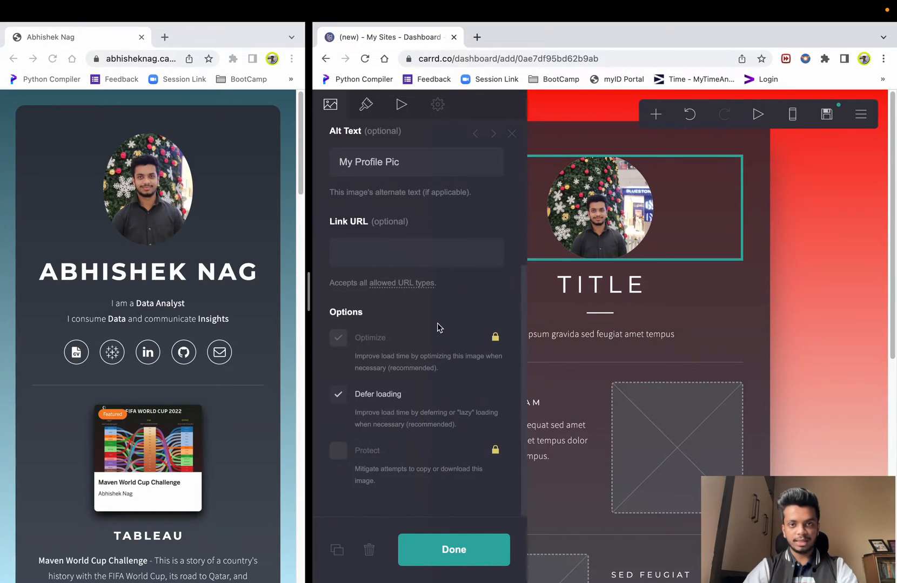
pyautogui.scroll(3, 437, 324)
# - Set the photo's On Visible entrance animation to Blur In
pyautogui.click(369, 108)
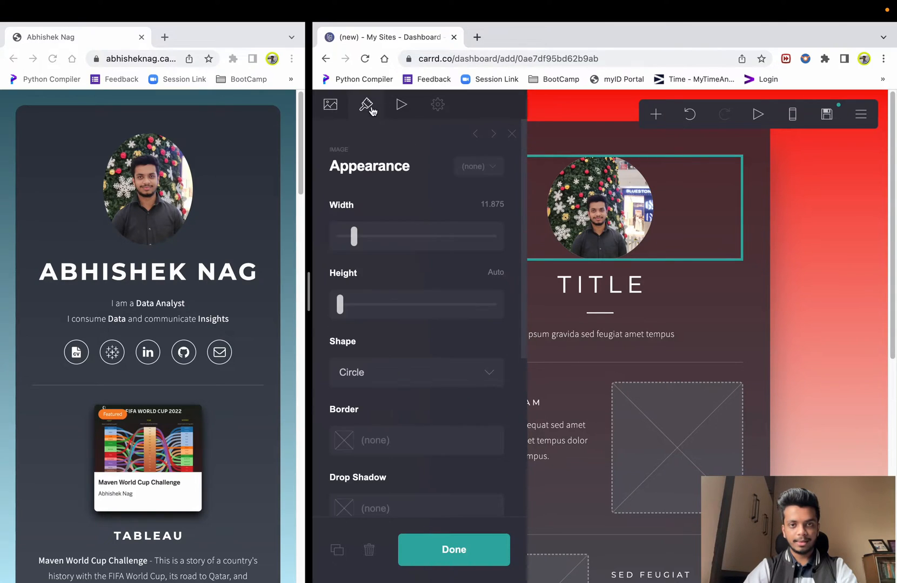
pyautogui.click(403, 105)
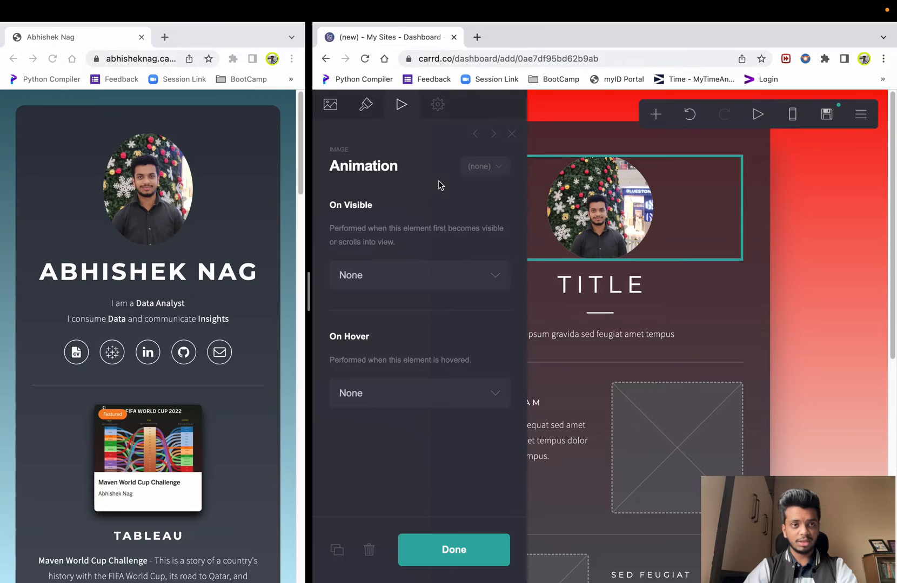
pyautogui.click(52, 59)
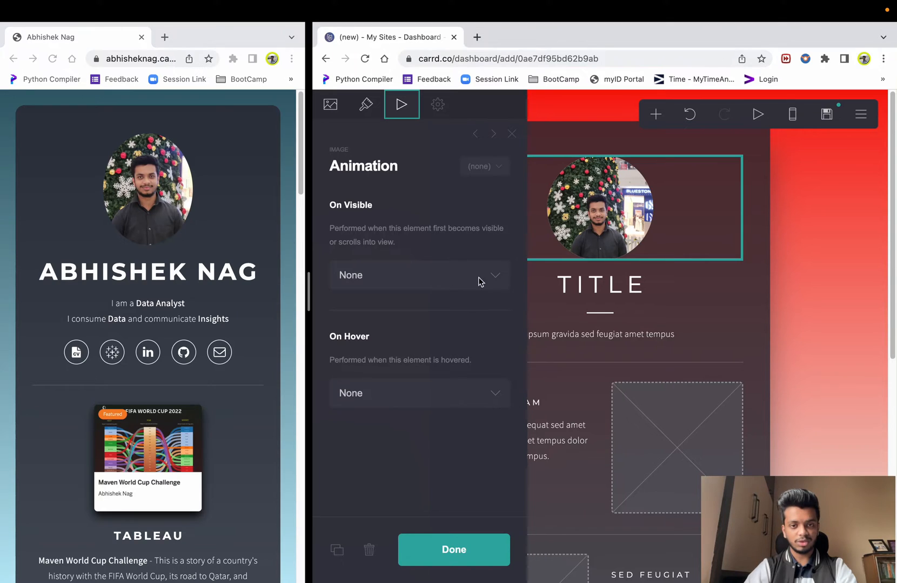
pyautogui.click(444, 278)
pyautogui.click(403, 293)
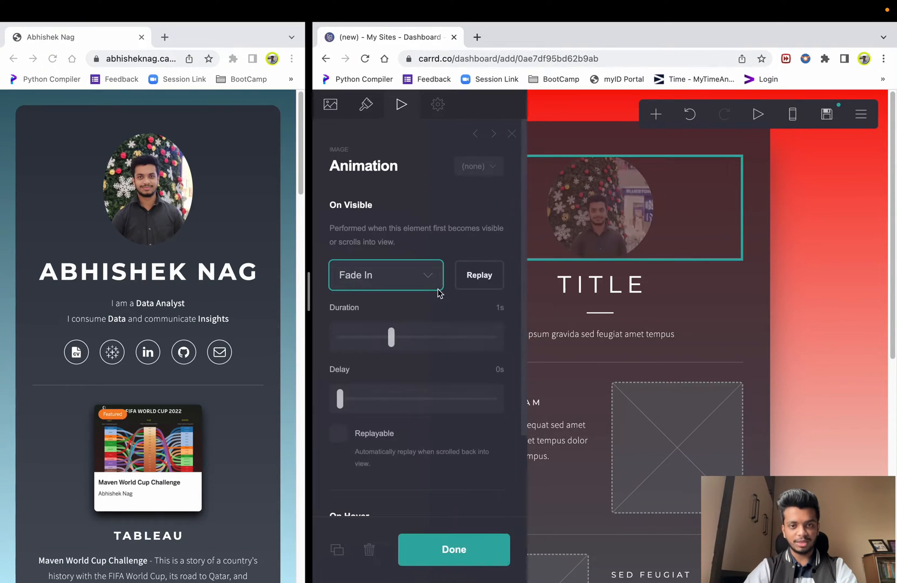
pyautogui.click(419, 286)
pyautogui.click(416, 292)
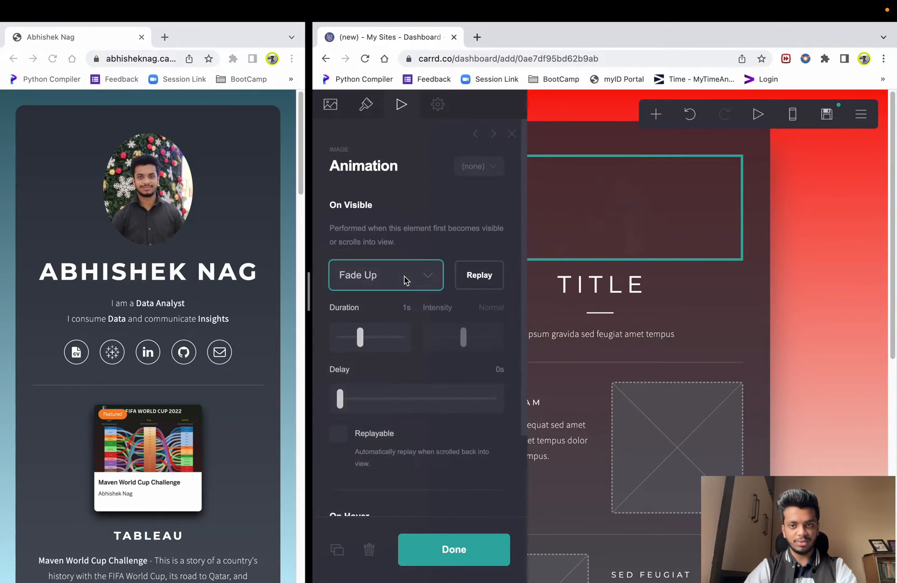
pyautogui.click(376, 289)
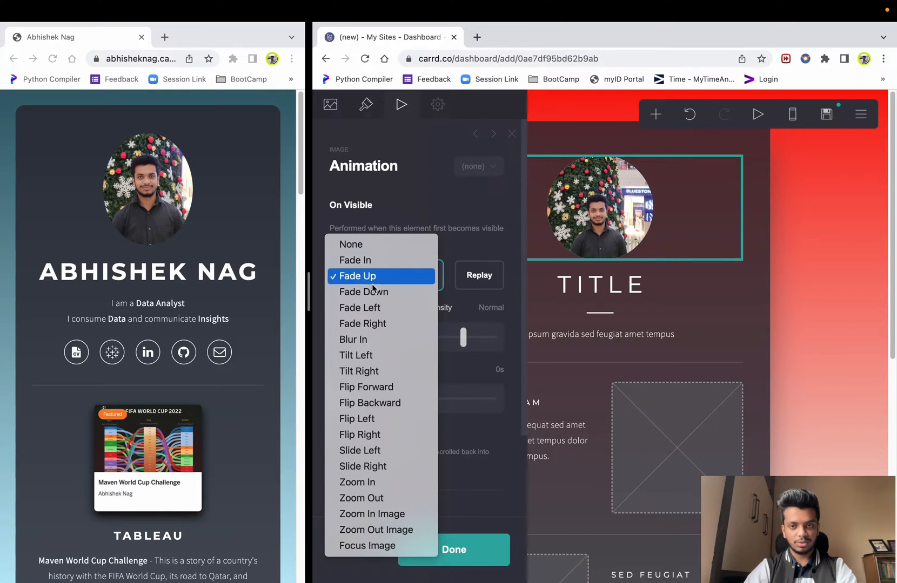
pyautogui.click(377, 339)
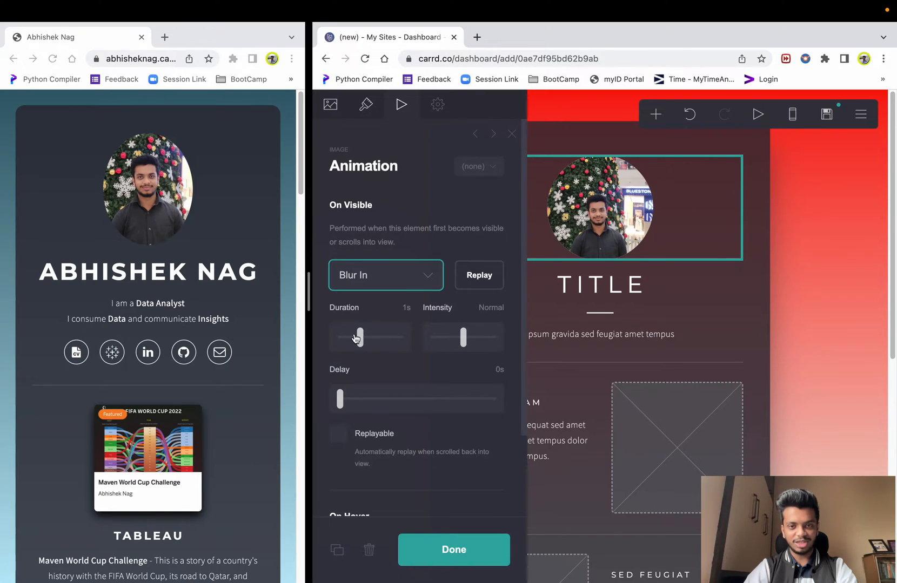
pyautogui.scroll(-3, 454, 347)
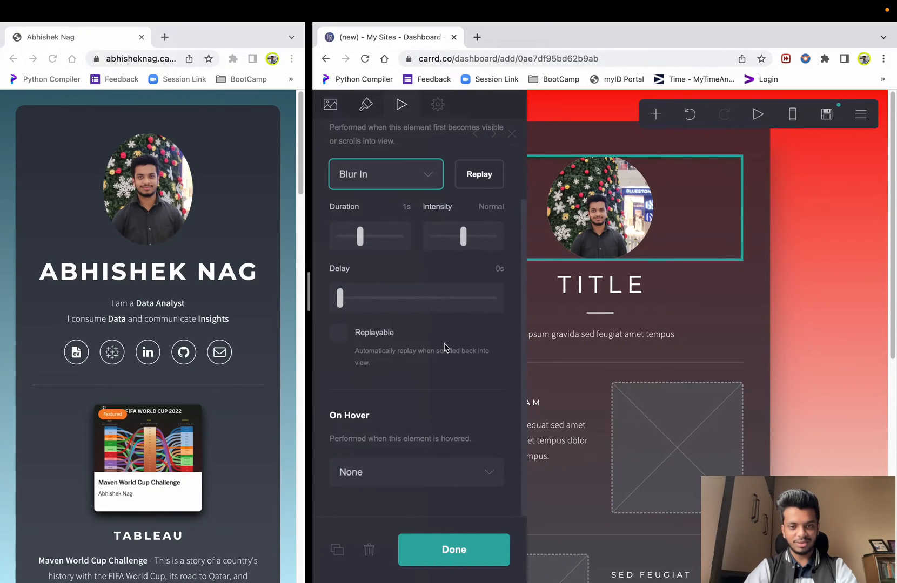
# - Set the photo's On Hover effect to Grow
pyautogui.click(436, 472)
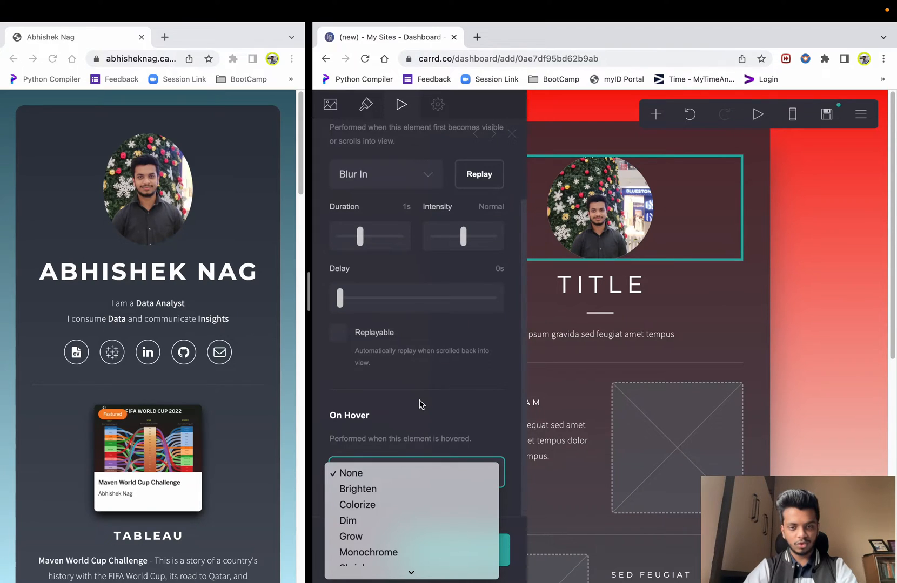
pyautogui.click(385, 489)
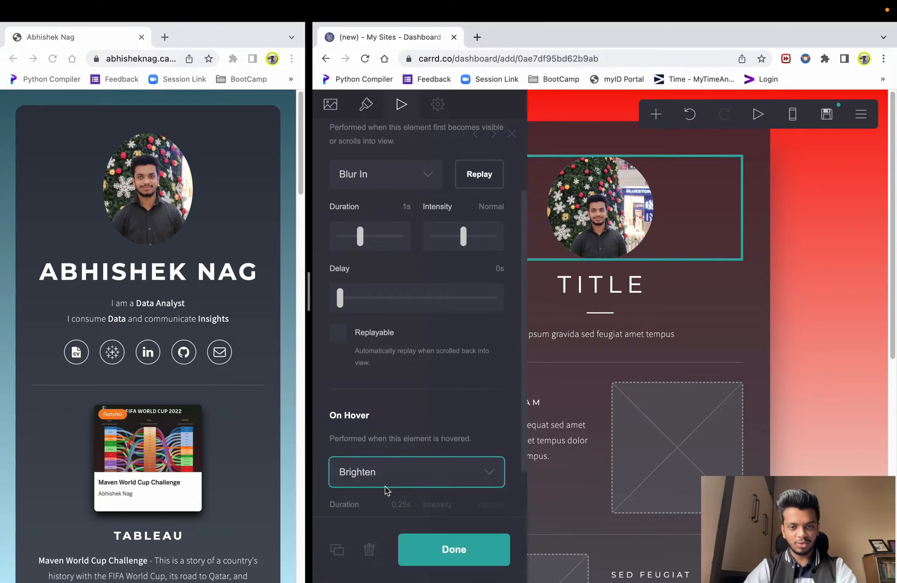
pyautogui.scroll(-2, 394, 409)
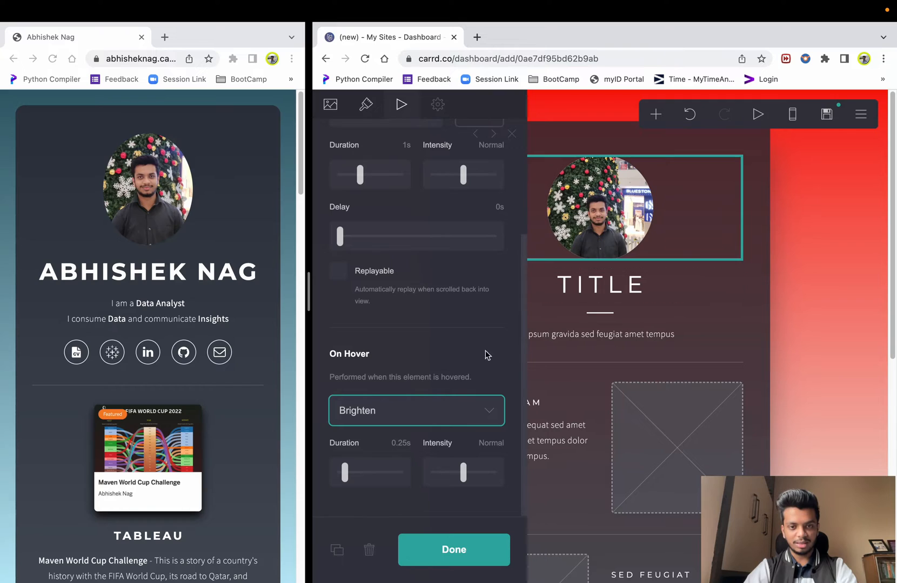
pyautogui.click(441, 404)
pyautogui.click(449, 428)
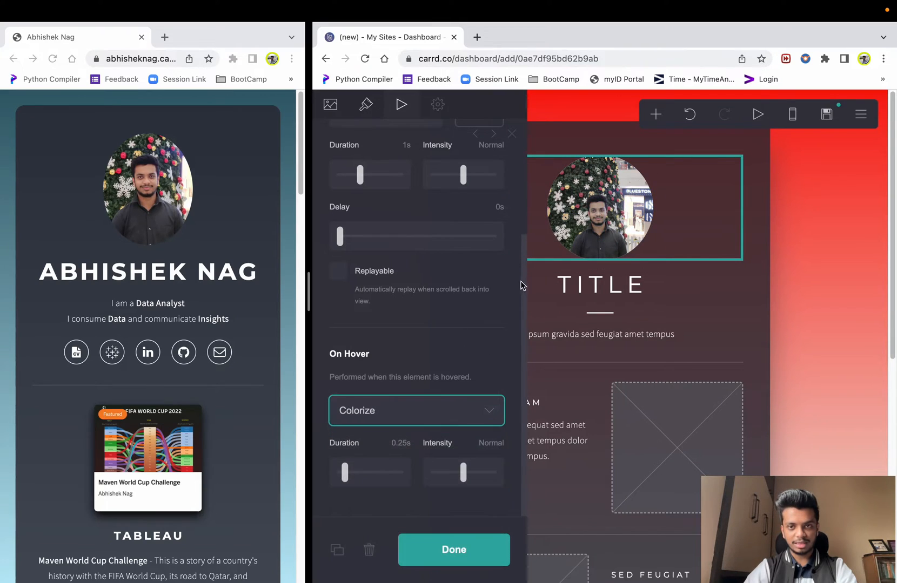
pyautogui.click(438, 354)
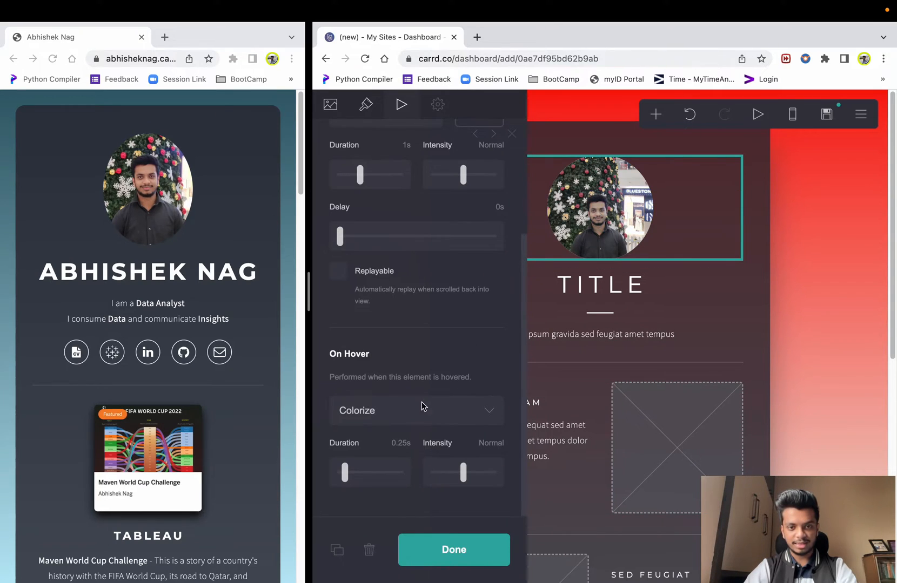
pyautogui.click(422, 419)
pyautogui.click(374, 450)
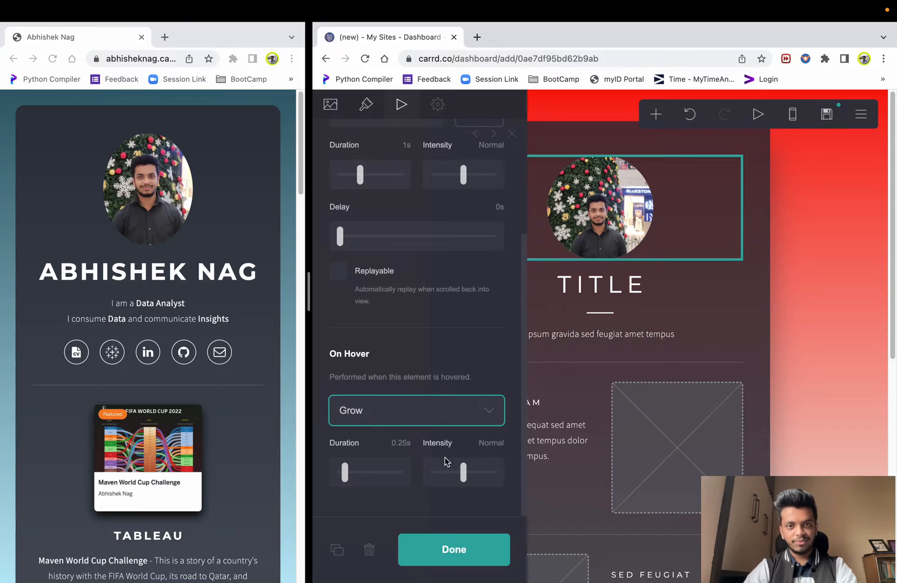
pyautogui.scroll(3, 411, 216)
# - Open the photo's Settings and view its Style options
pyautogui.click(437, 106)
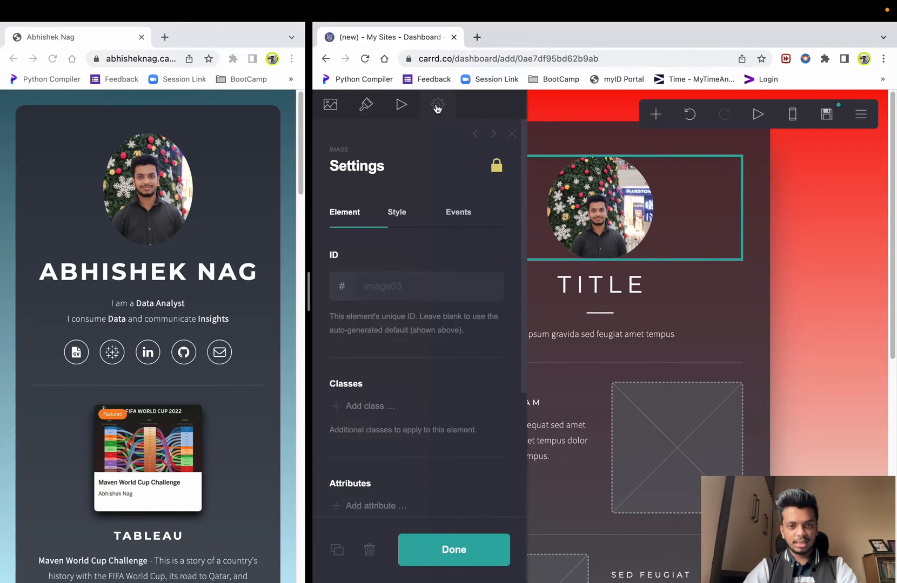
pyautogui.scroll(-5, 393, 297)
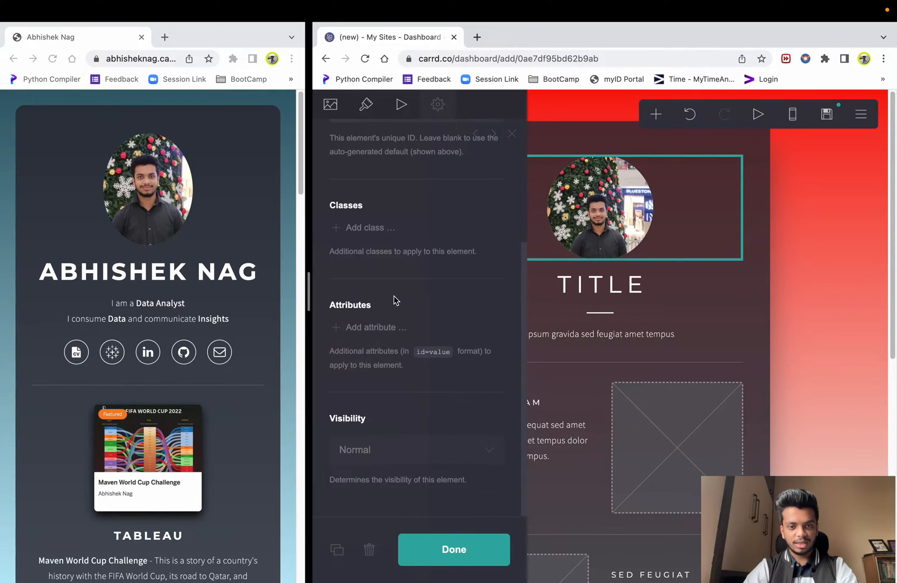
pyautogui.scroll(5, 393, 297)
pyautogui.click(447, 212)
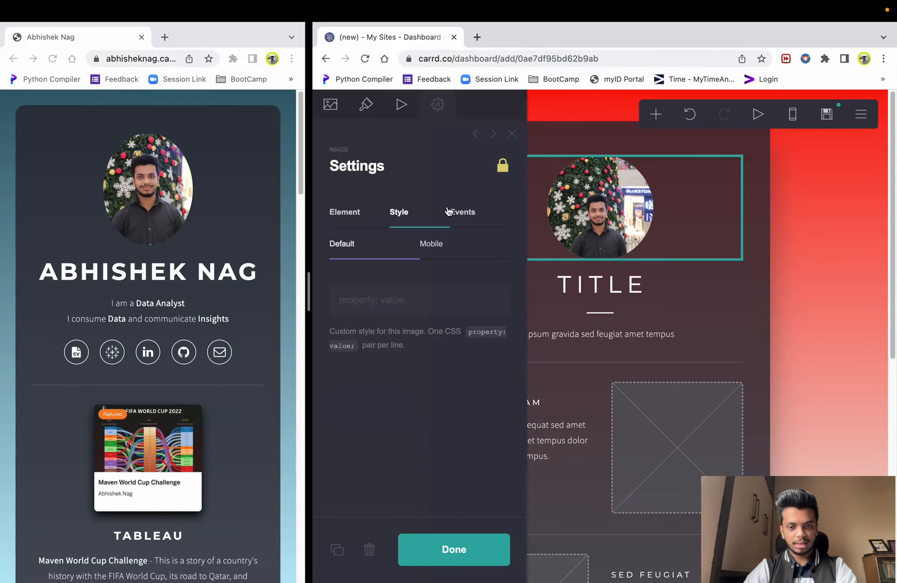
# - Replace the TITLE heading with the owner's name, wrapped in ** for bold
pyautogui.click(633, 285)
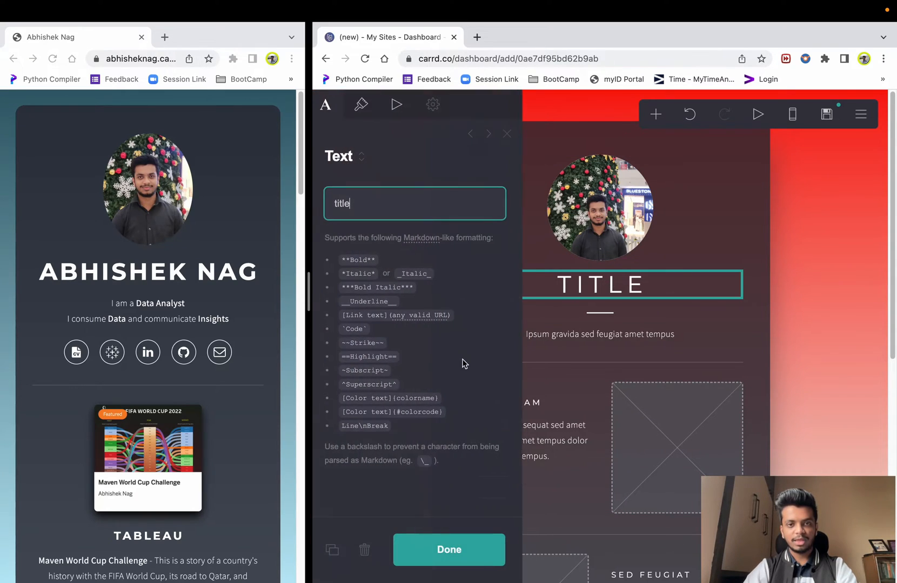
pyautogui.doubleClick(408, 202)
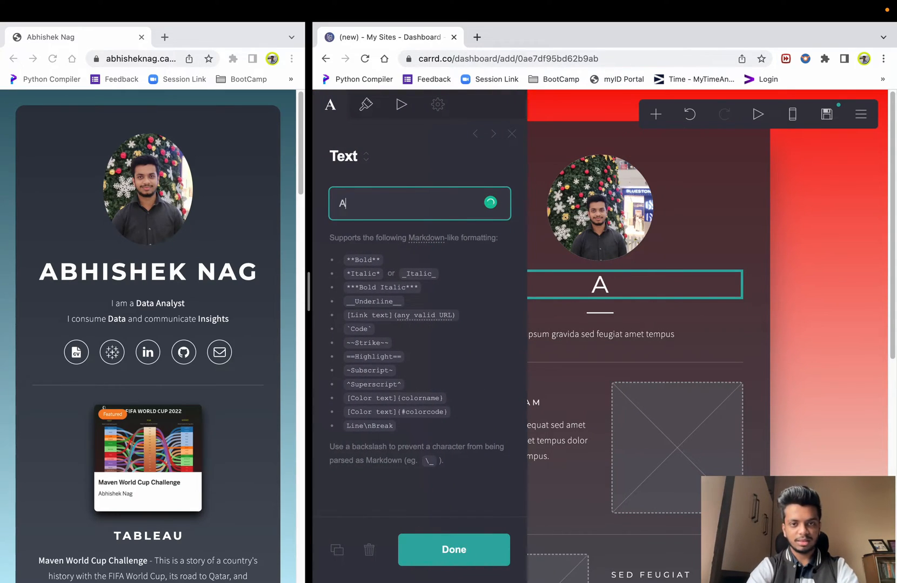
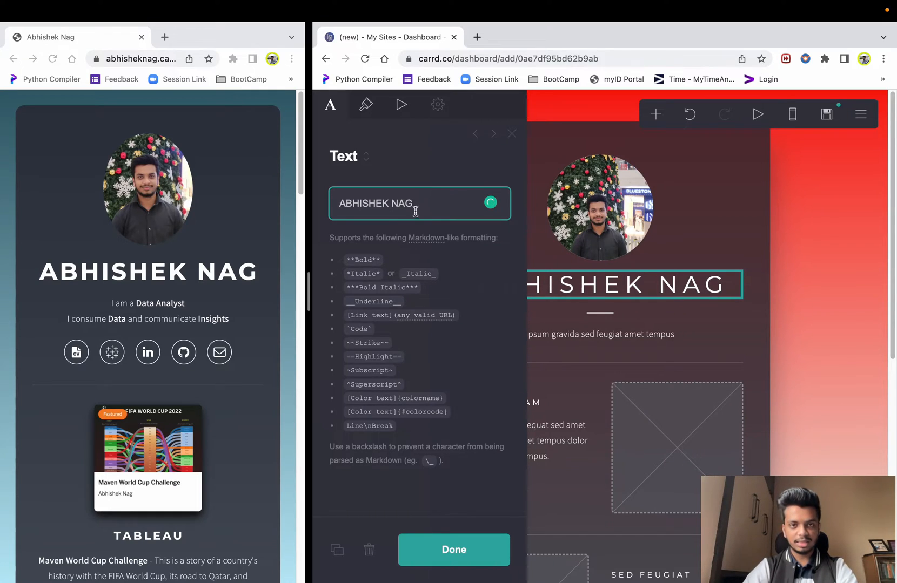
pyautogui.click(341, 203)
pyautogui.moveTo(348, 259); pyautogui.dragTo(381, 261)
pyautogui.moveTo(355, 301); pyautogui.dragTo(403, 302)
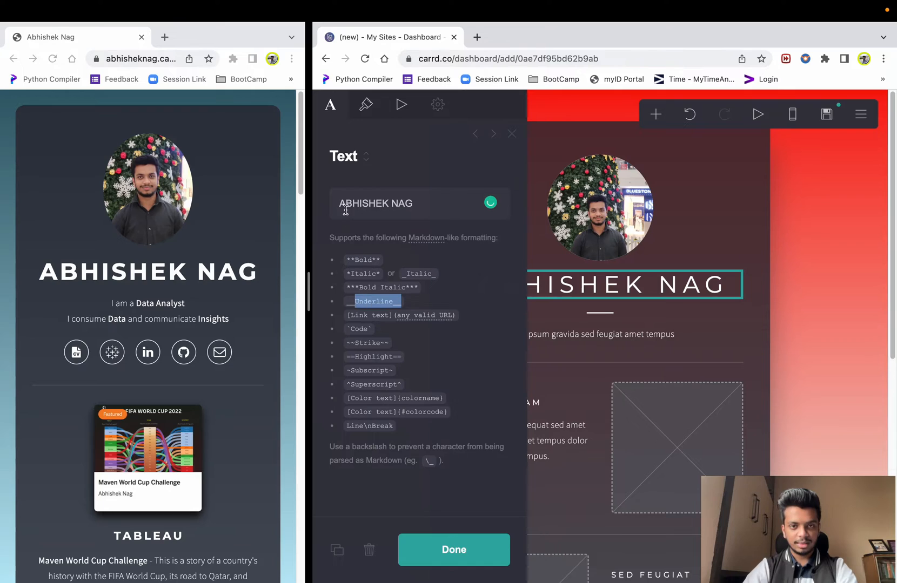
pyautogui.click(342, 203)
pyautogui.write('**')
pyautogui.click(437, 198)
pyautogui.write('**')
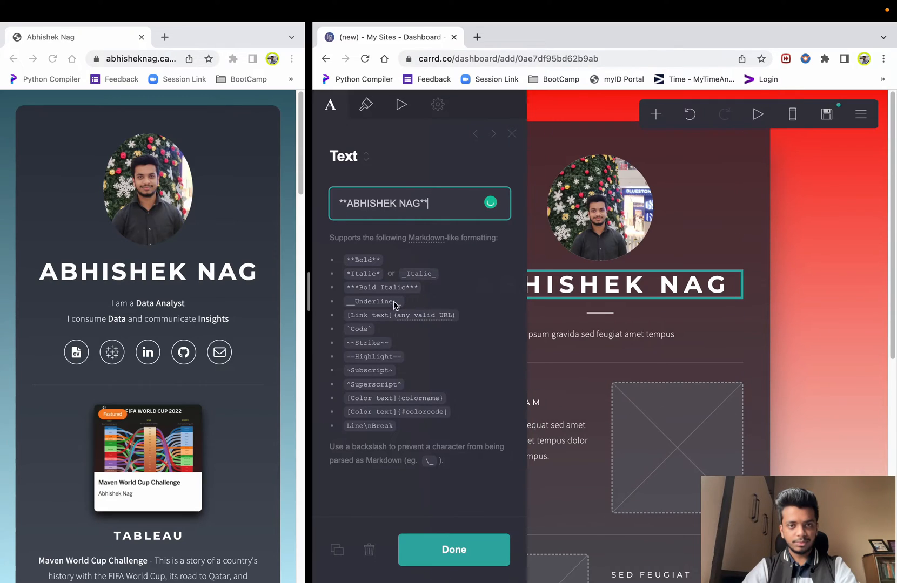
pyautogui.click(367, 104)
pyautogui.click(332, 105)
# - Review the heading's text colours and font, reverting a Michroma trial back to Montserrat
pyautogui.click(366, 104)
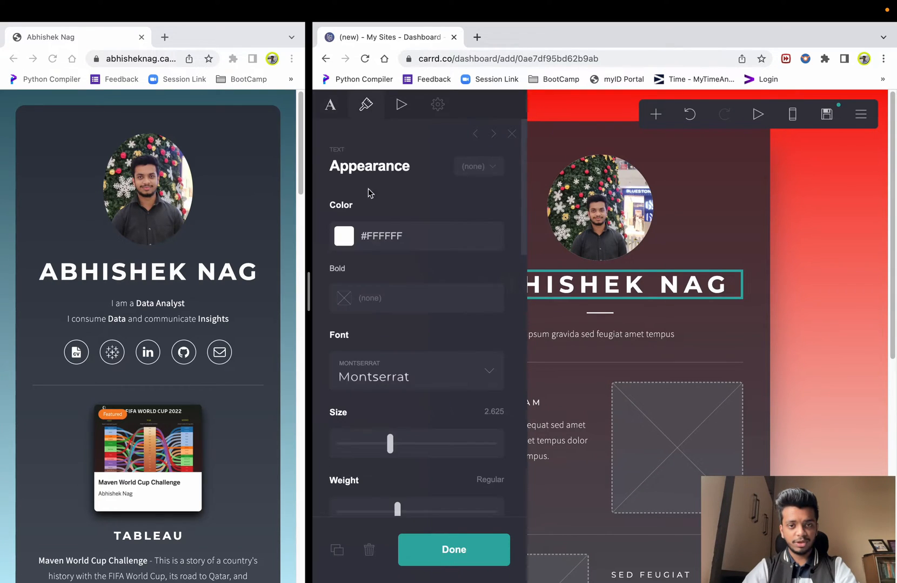
pyautogui.click(349, 231)
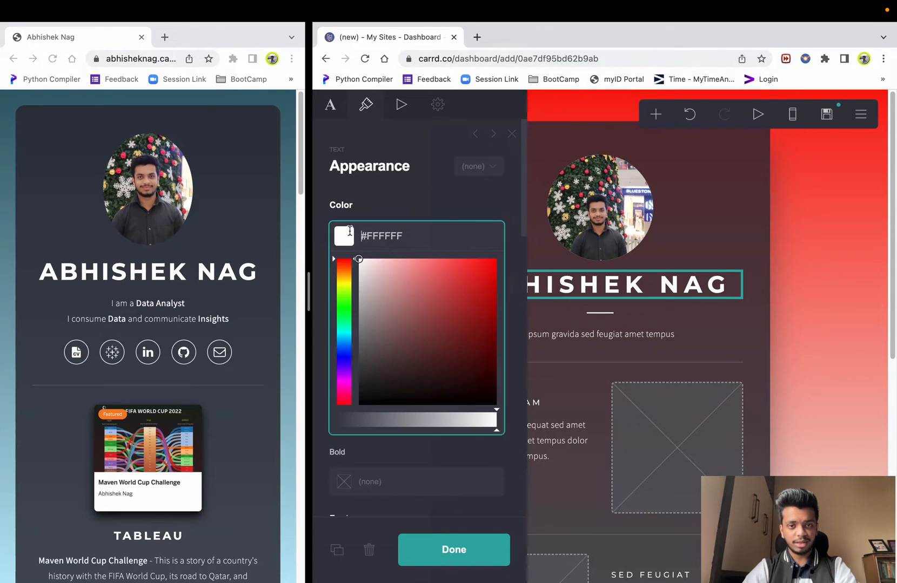
pyautogui.click(391, 205)
pyautogui.click(348, 300)
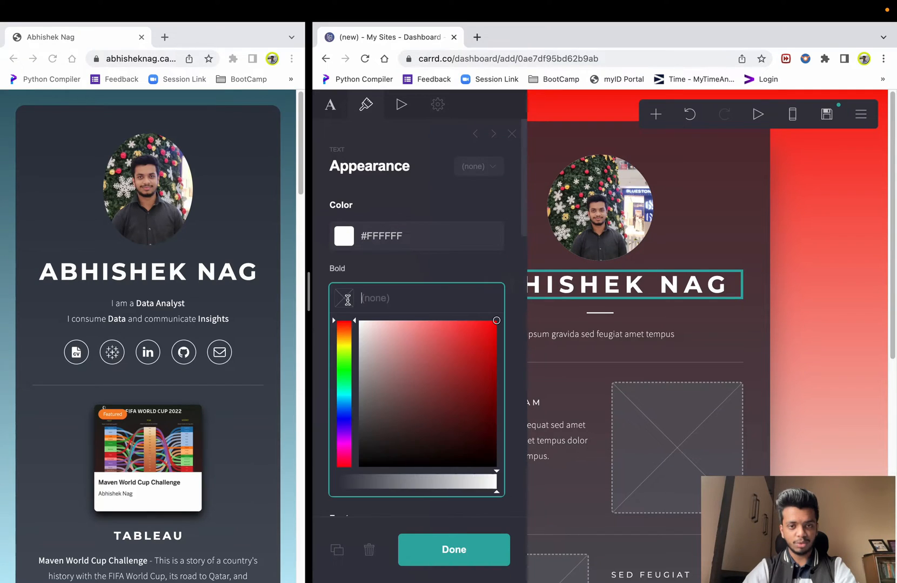
pyautogui.click(367, 274)
pyautogui.scroll(-2, 419, 364)
pyautogui.scroll(-2, 418, 360)
pyautogui.click(464, 331)
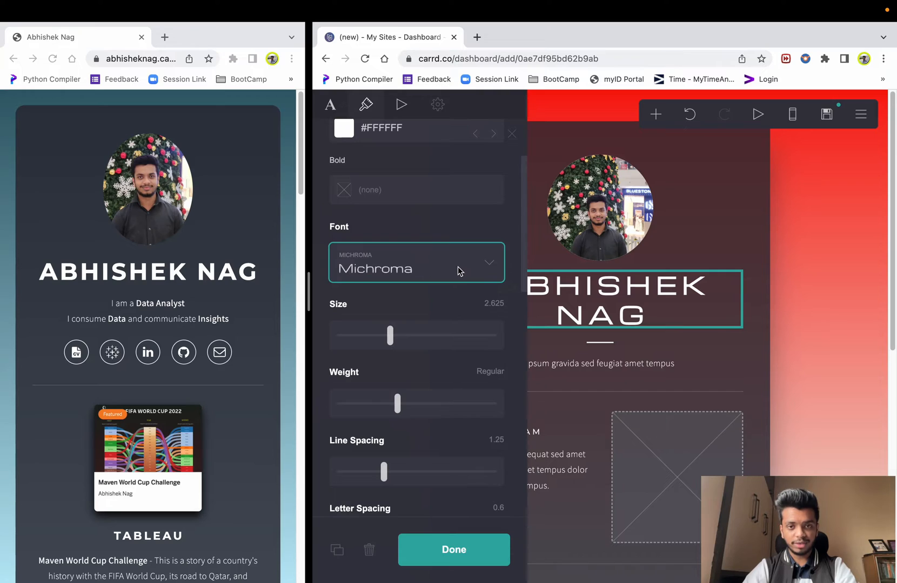
pyautogui.click(423, 298)
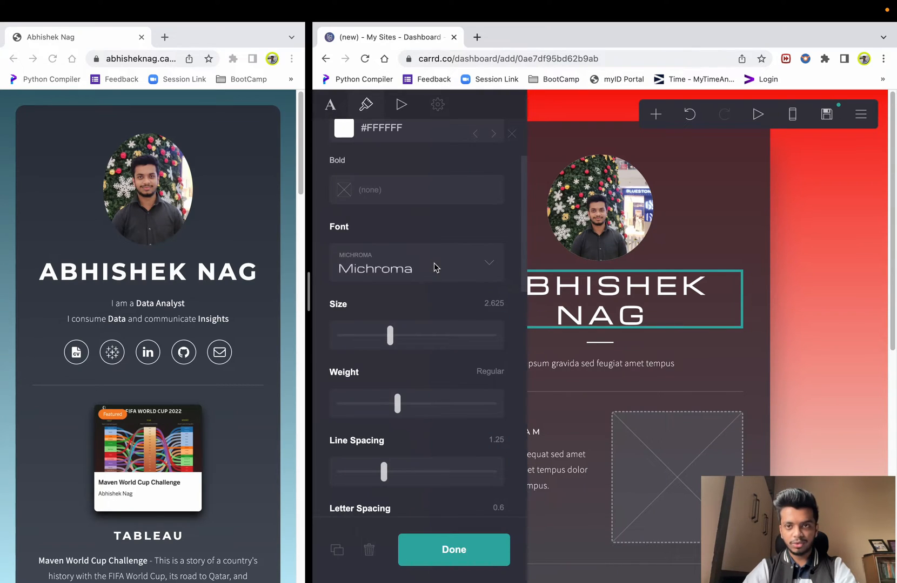
pyautogui.click(690, 116)
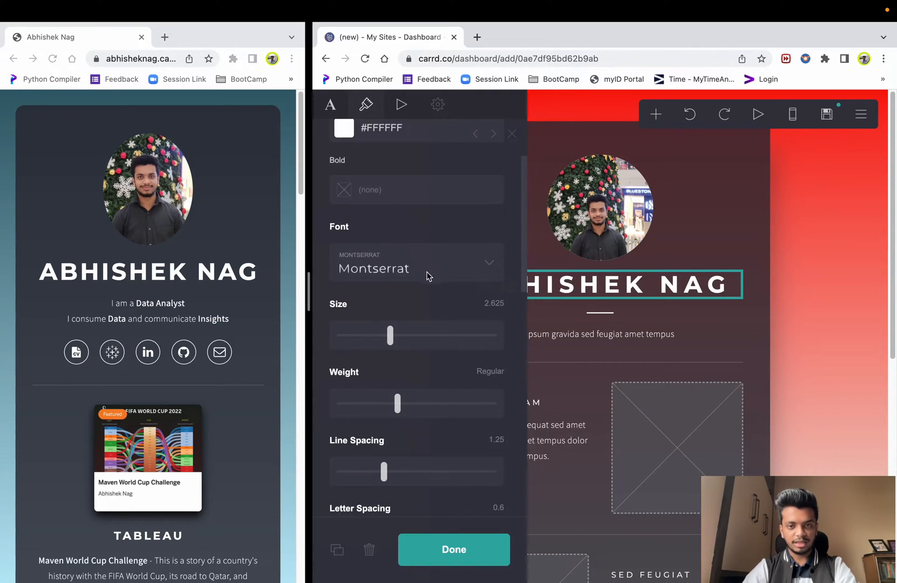
pyautogui.scroll(-2, 433, 313)
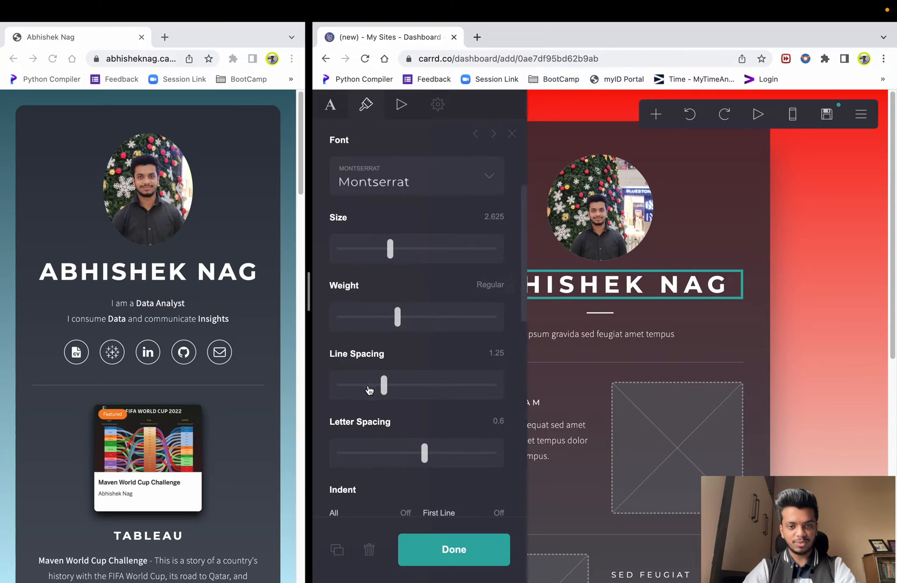
pyautogui.scroll(-4, 377, 374)
pyautogui.scroll(-7, 400, 373)
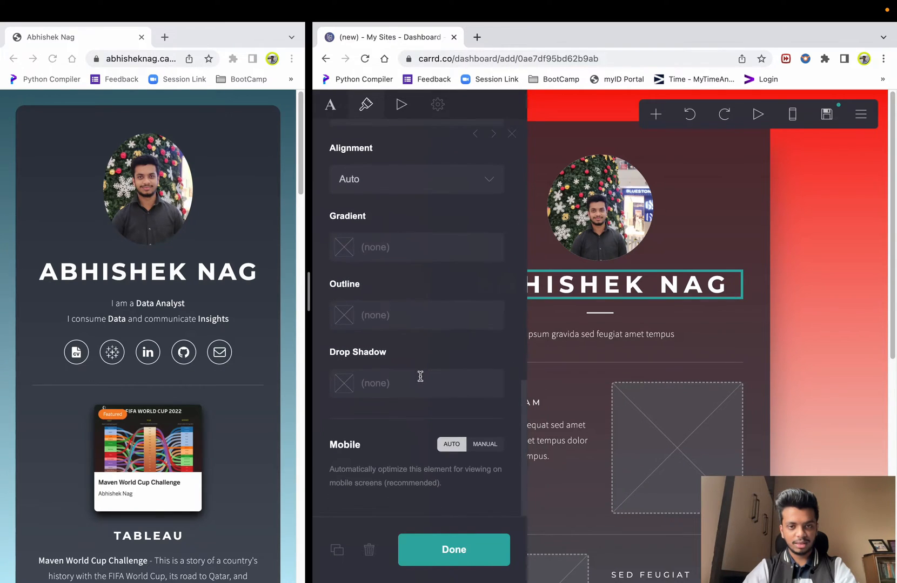
pyautogui.scroll(8, 424, 374)
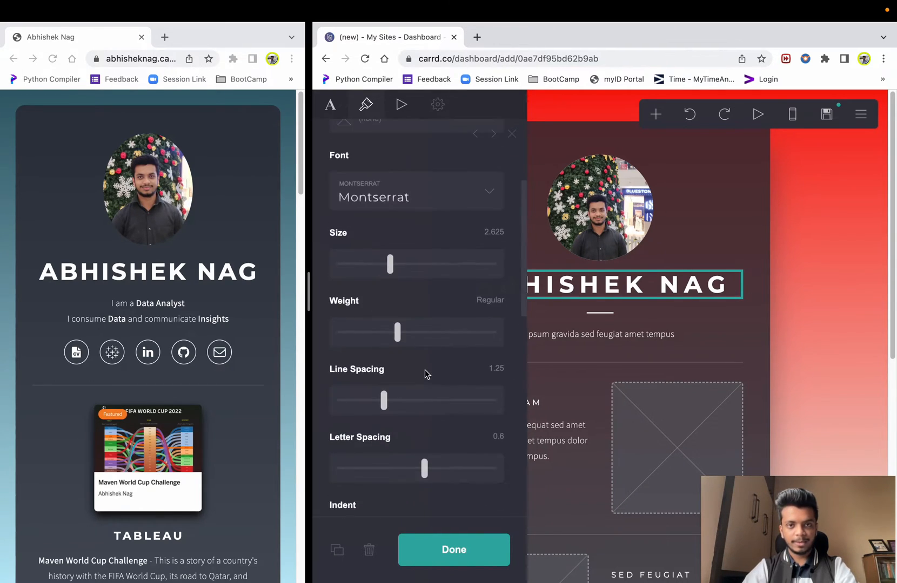
# - Check the page background gradient, then select the tagline text beneath the name
pyautogui.click(400, 107)
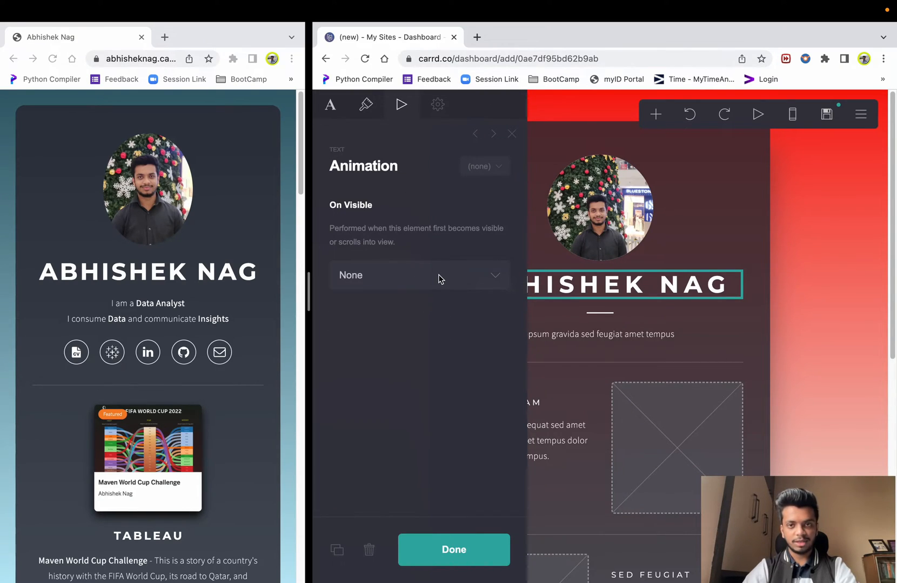
pyautogui.click(552, 112)
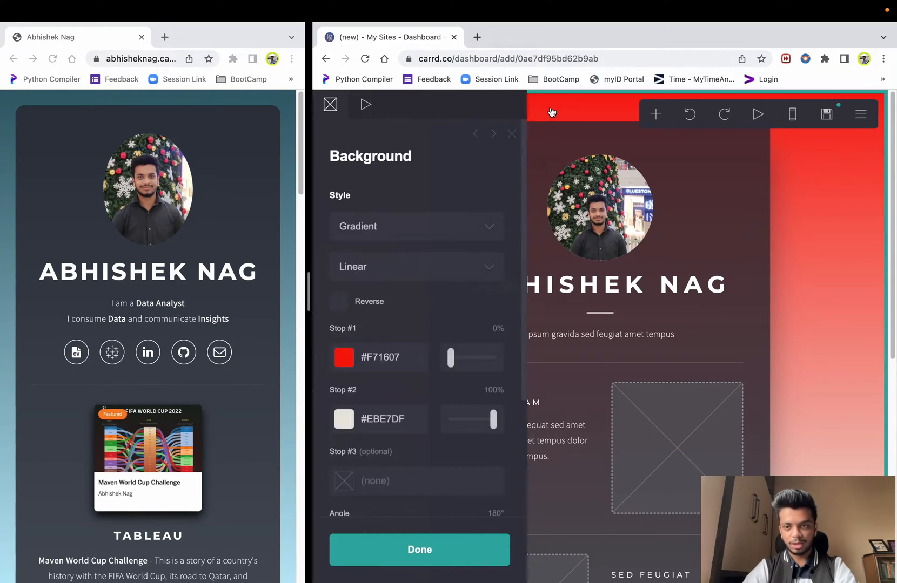
pyautogui.click(815, 345)
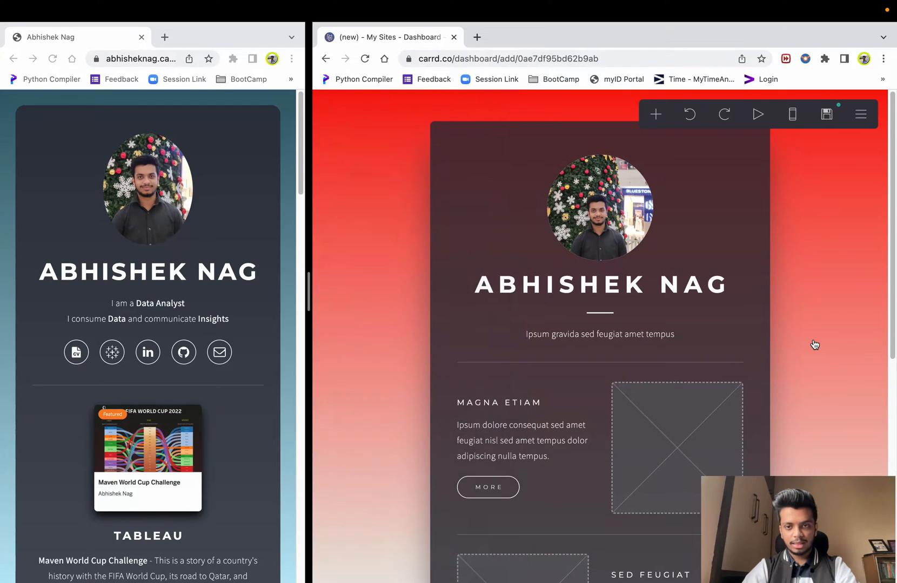
pyautogui.click(596, 336)
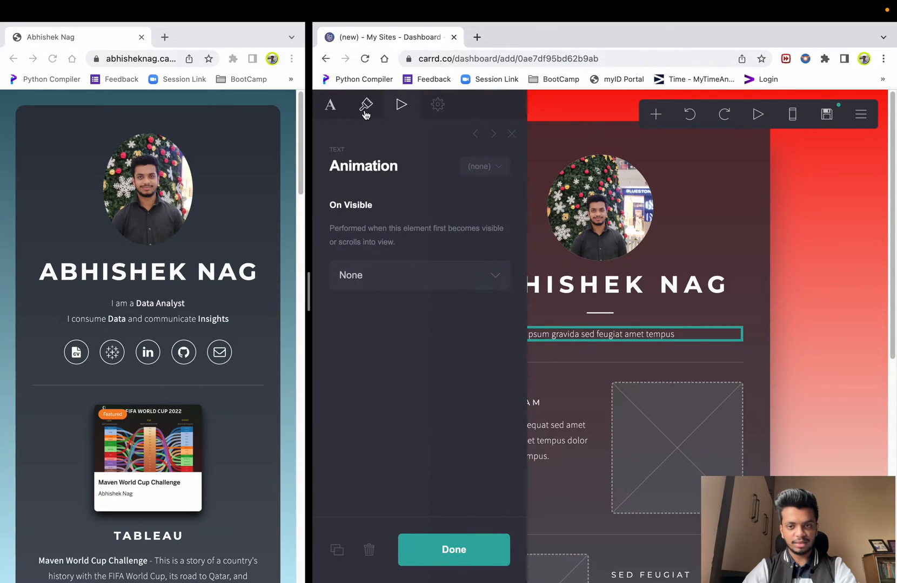
# - Replace the tagline with two lines: 'I am a Data Analyst' and 'I consume Data and communicate Insights'
pyautogui.click(330, 106)
pyautogui.tripleClick(416, 214)
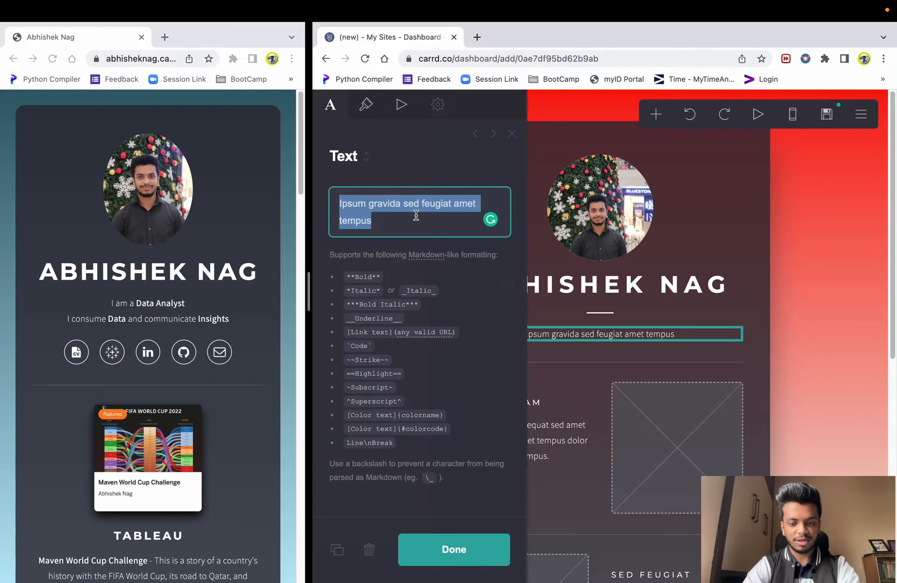
pyautogui.write('I')
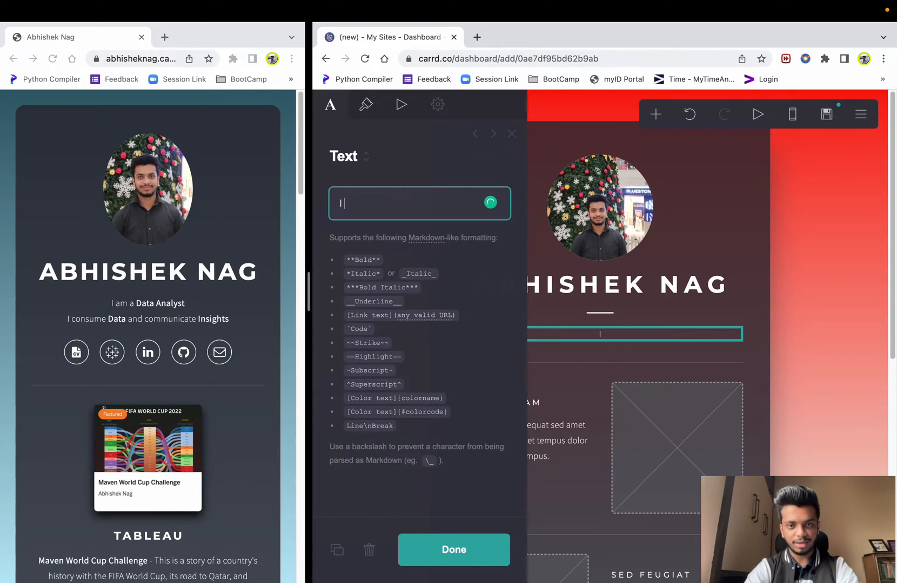
pyautogui.write(' am a Data An')
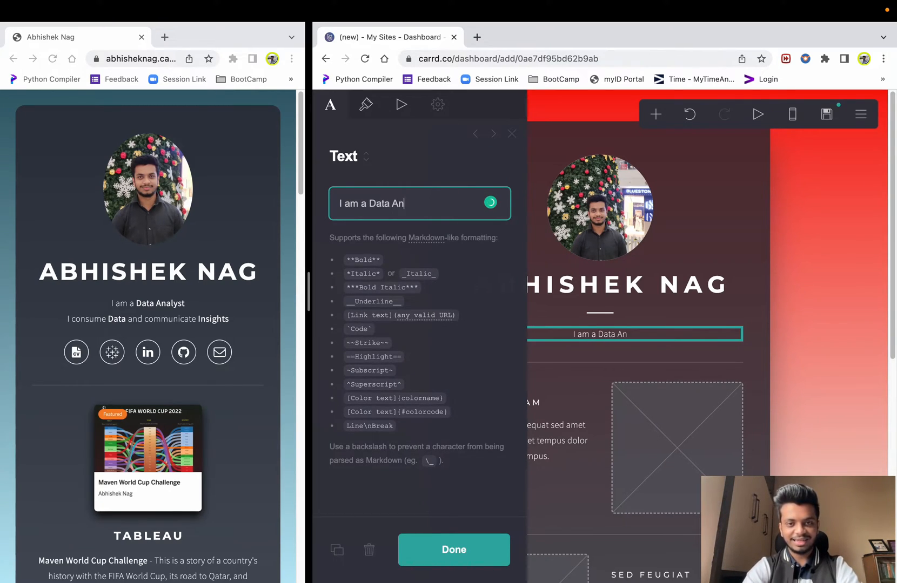
pyautogui.write('alyst')
pyautogui.press('Return')
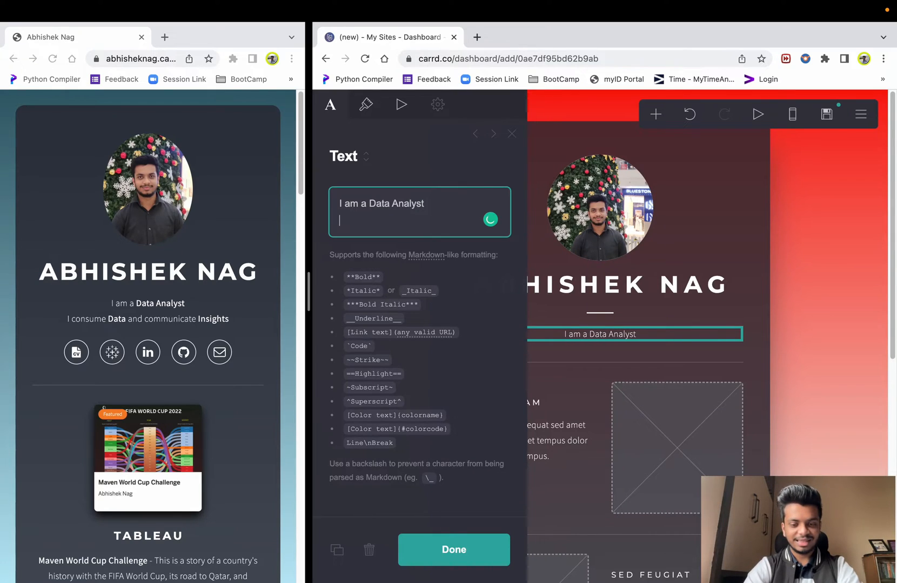
pyautogui.write('I consume')
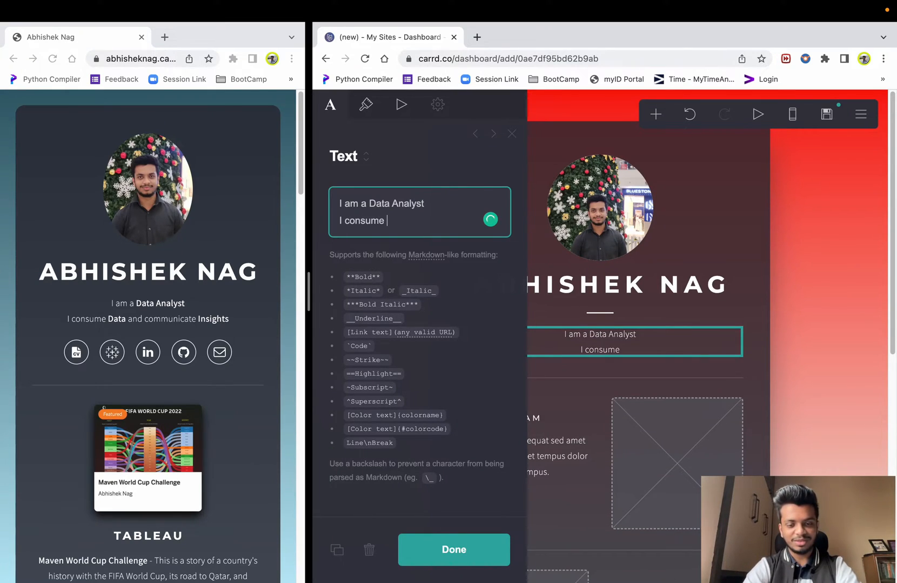
pyautogui.write(' Data and ')
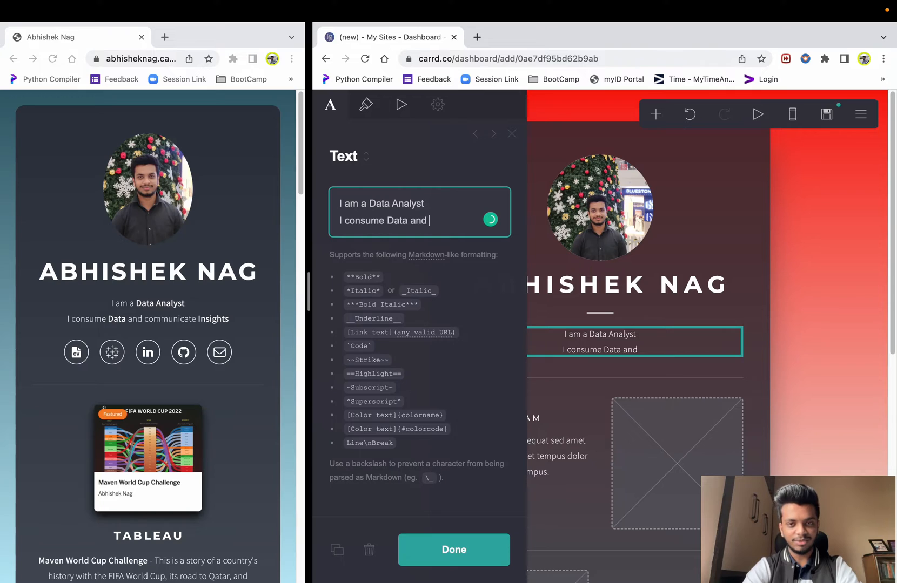
pyautogui.write('communicate In')
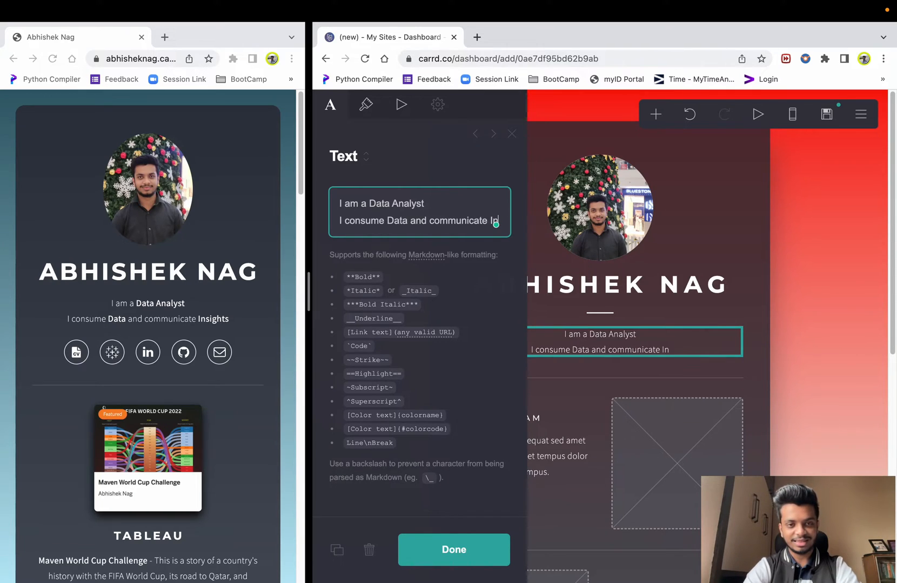
pyautogui.write('sight')
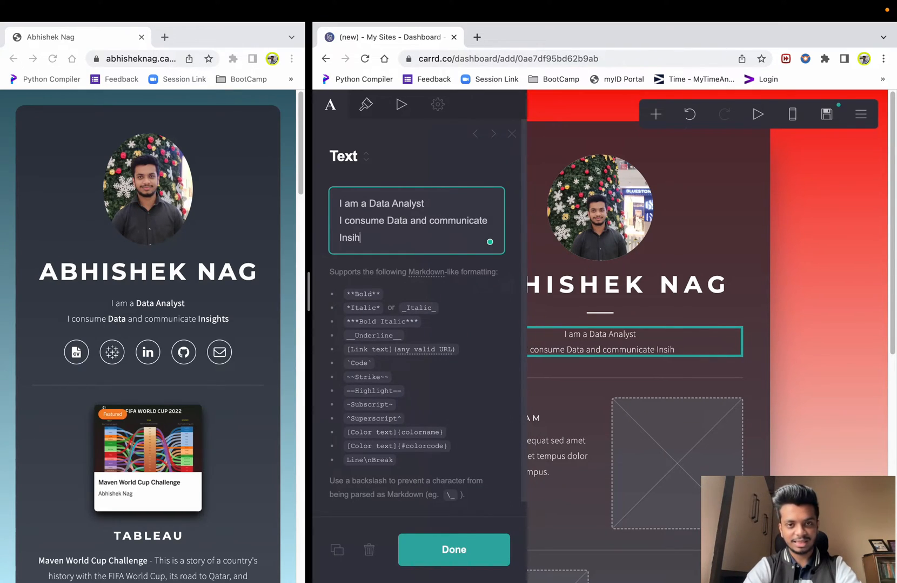
pyautogui.press('BackSpace')
pyautogui.press('BackSpace')
pyautogui.write('ghts')
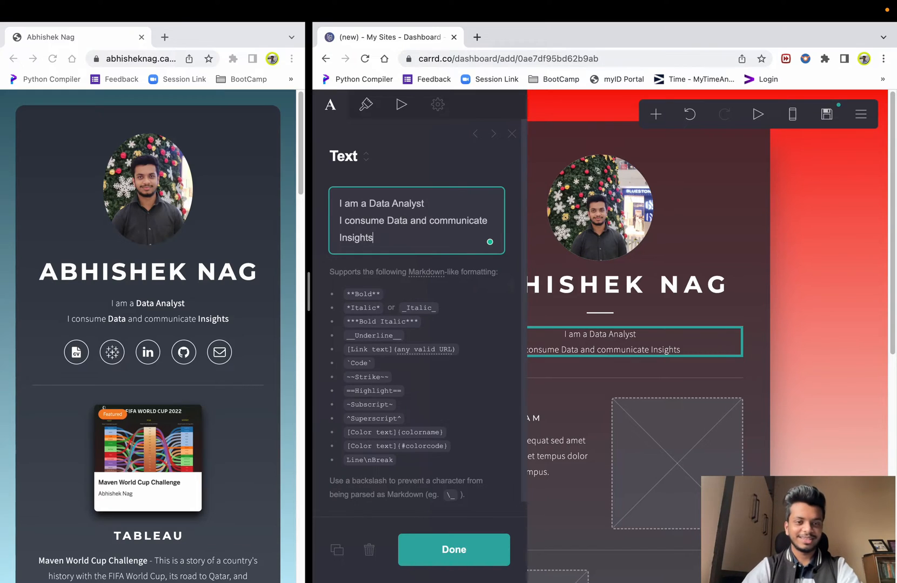
# - Wrap Insights, Data and Data Analyst in ** markers so they appear bold
pyautogui.click(338, 238)
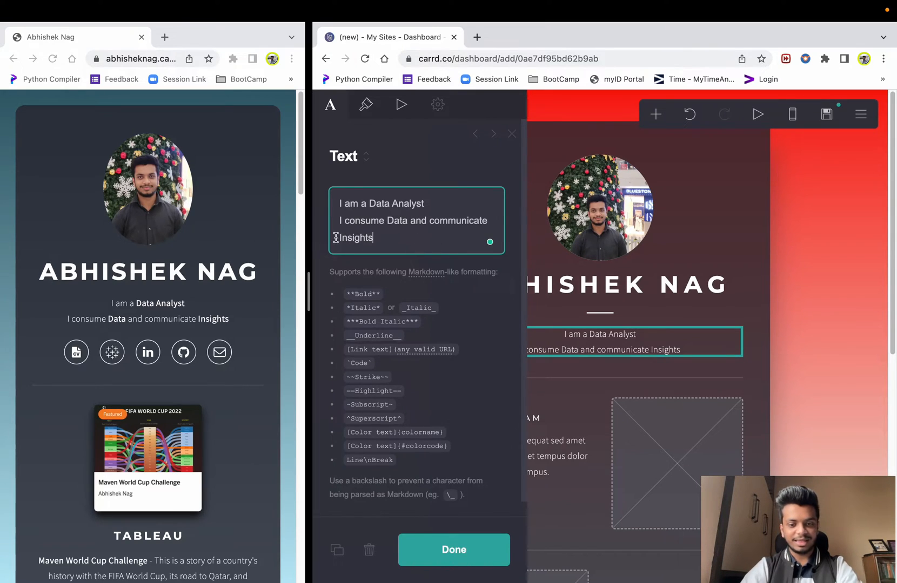
pyautogui.write('**')
pyautogui.click(425, 238)
pyautogui.write('**')
pyautogui.click(390, 221)
pyautogui.write('**')
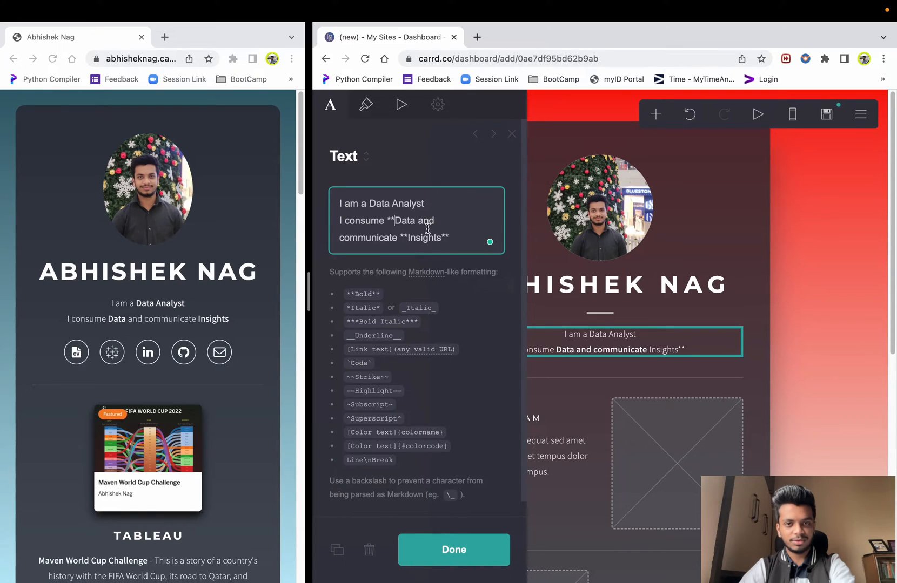
pyautogui.click(416, 221)
pyautogui.write('**Data')
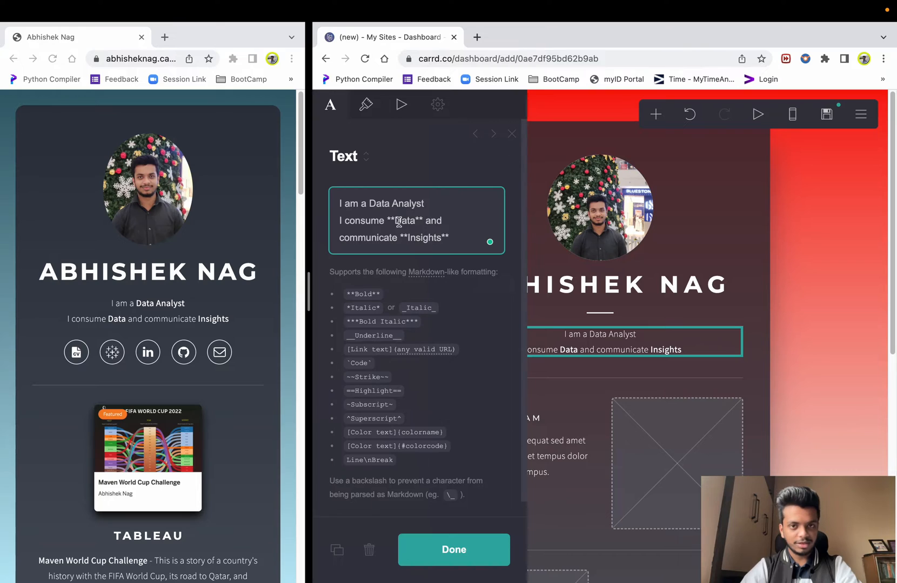
pyautogui.write('**')
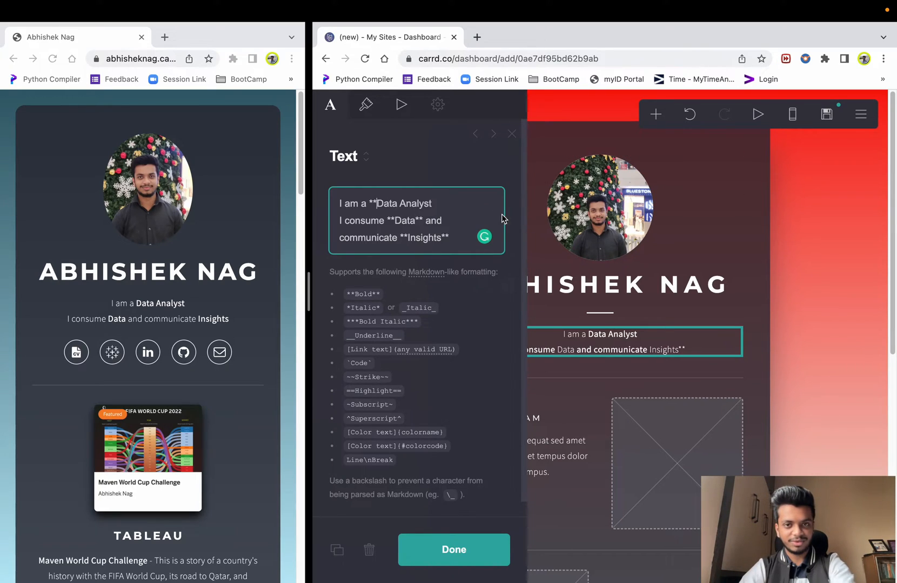
pyautogui.click(449, 206)
pyautogui.write('**')
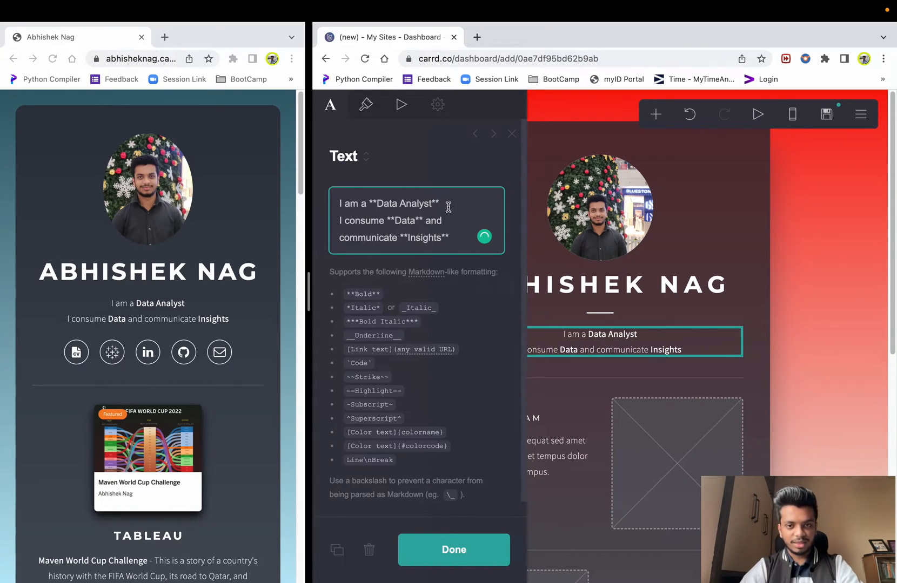
pyautogui.scroll(-1, 480, 377)
# - Delete the divider under the name and drag the icon row up beneath the tagline
pyautogui.click(483, 541)
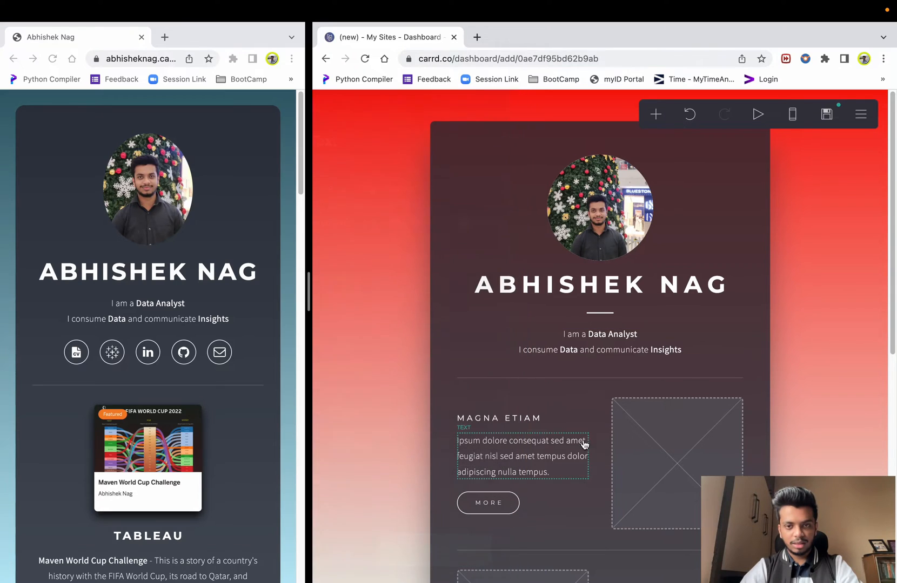
pyautogui.click(600, 314)
pyautogui.click(369, 551)
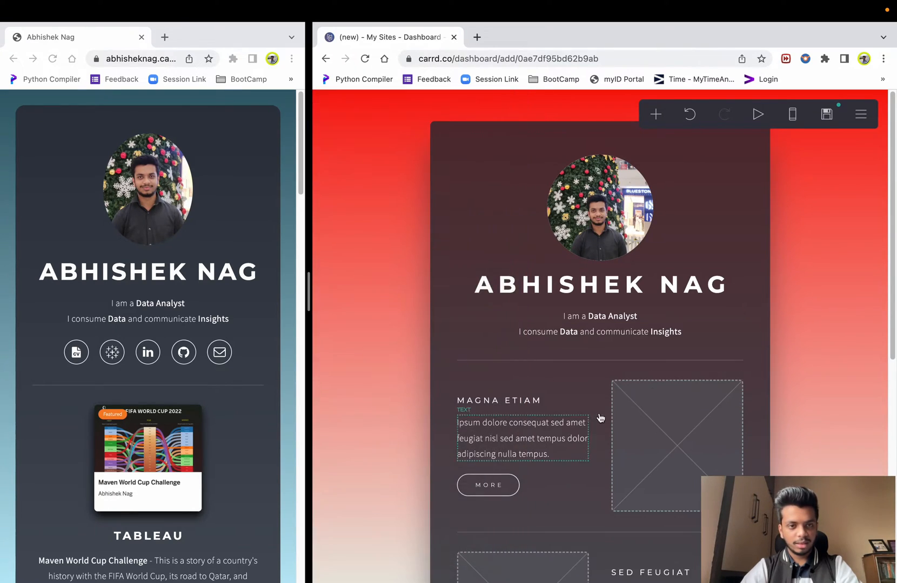
pyautogui.scroll(-7, 614, 324)
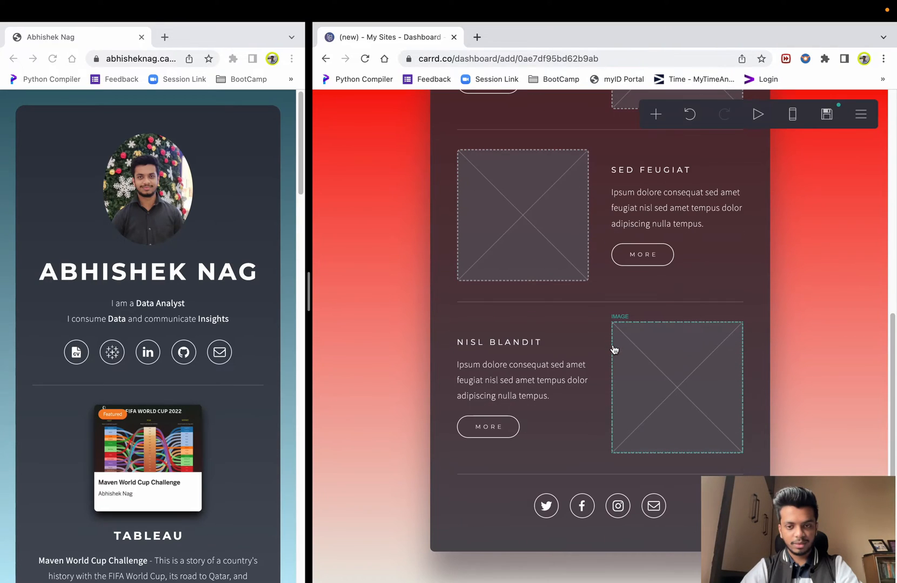
pyautogui.moveTo(503, 509); pyautogui.dragTo(512, 344)
# - Set the icon row's Appearance Alignment to Center
pyautogui.click(641, 375)
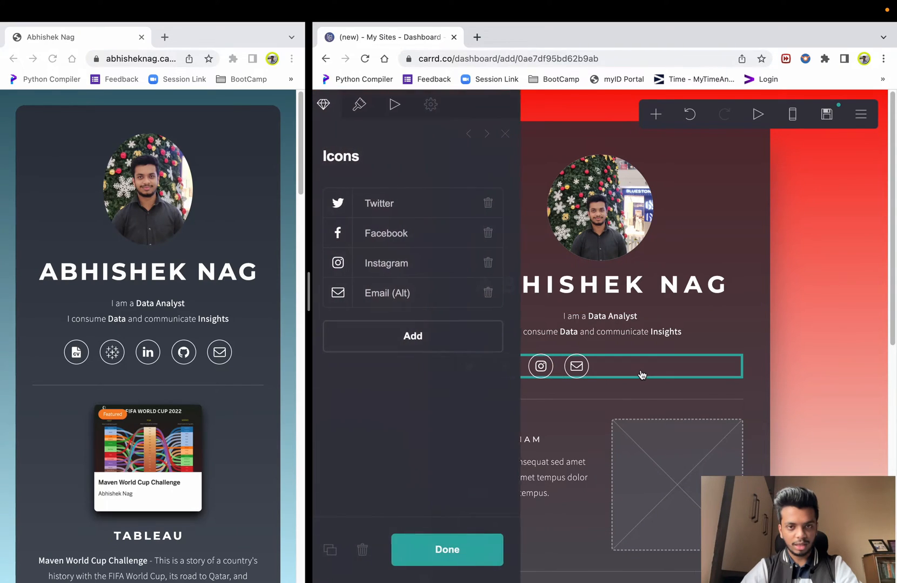
pyautogui.click(837, 373)
pyautogui.click(643, 367)
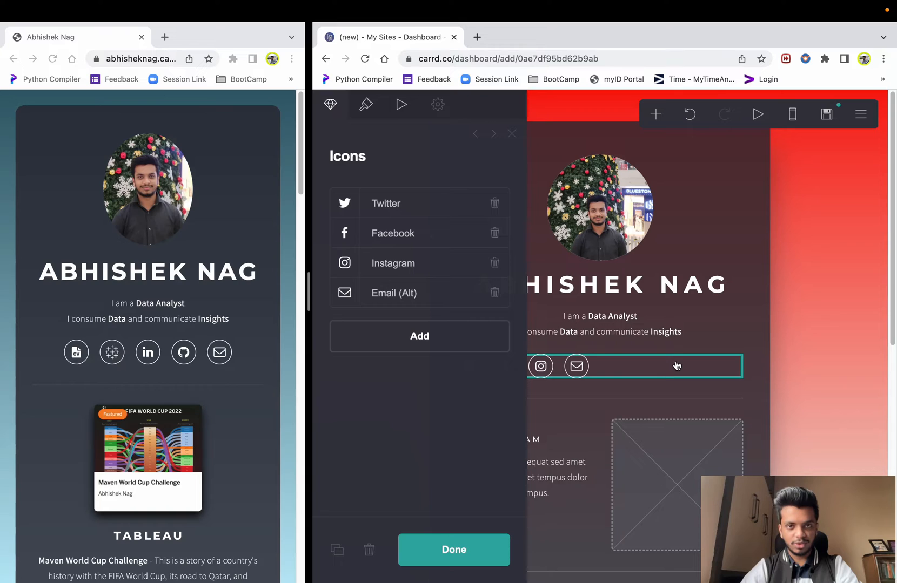
pyautogui.click(366, 104)
pyautogui.scroll(-8, 388, 273)
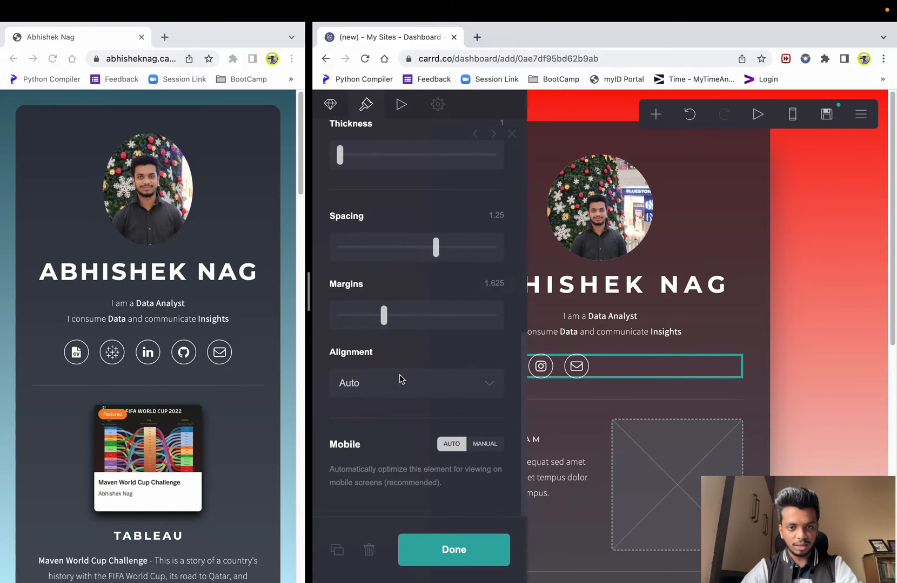
pyautogui.click(400, 381)
pyautogui.click(377, 416)
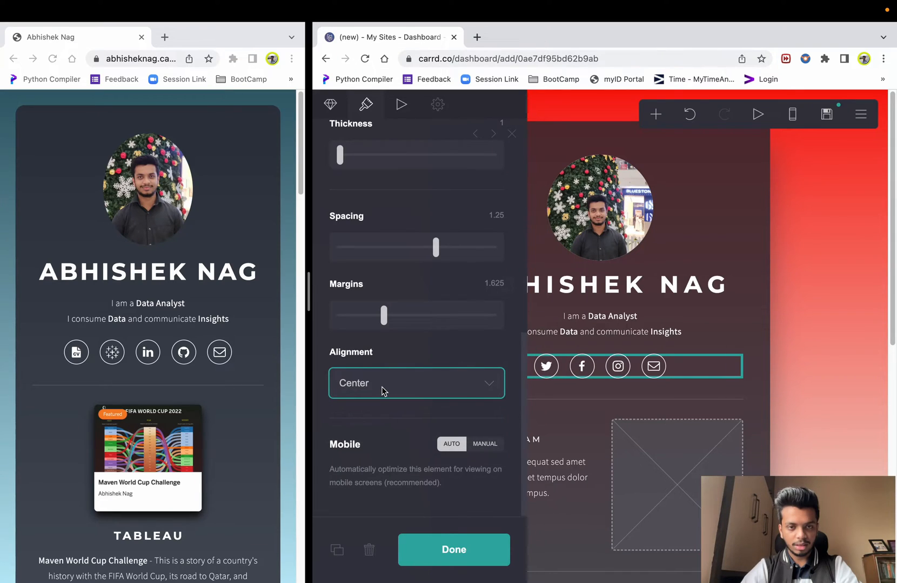
pyautogui.scroll(8, 392, 359)
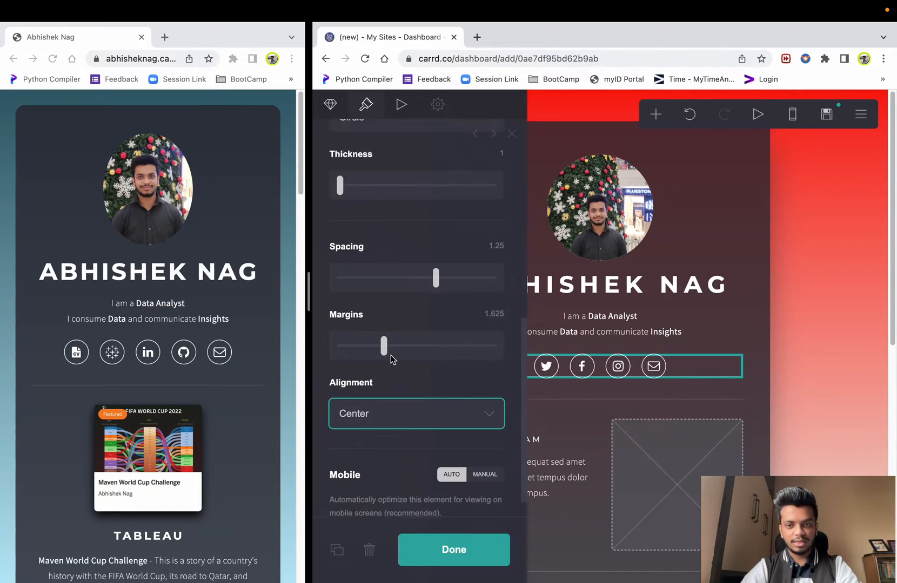
pyautogui.click(330, 105)
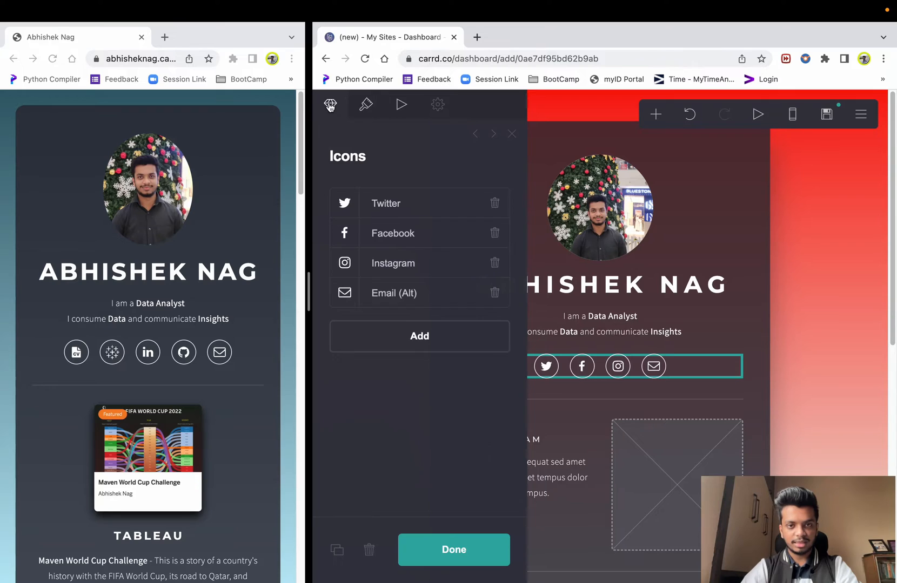
# - Delete the Twitter, Facebook and Instagram icons from the row
pyautogui.click(494, 203)
pyautogui.click(495, 203)
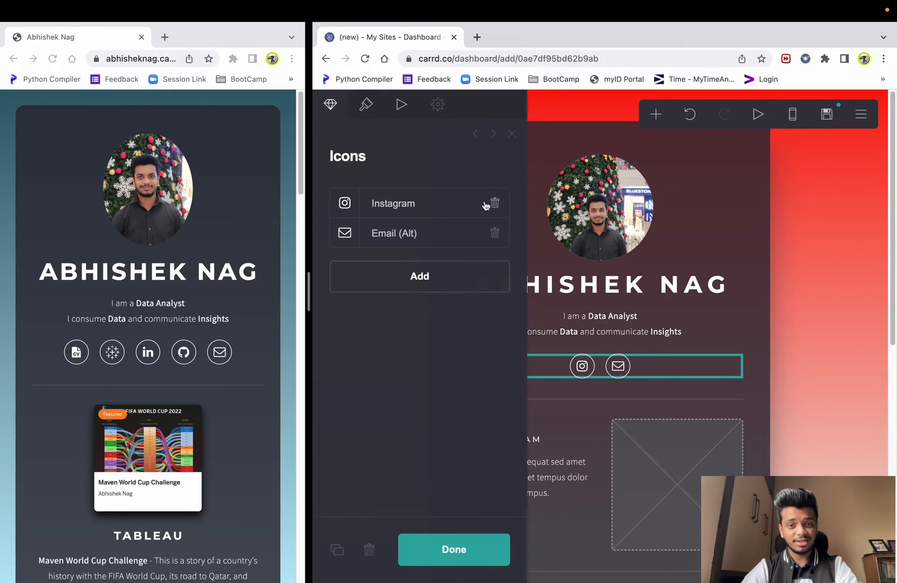
pyautogui.click(494, 203)
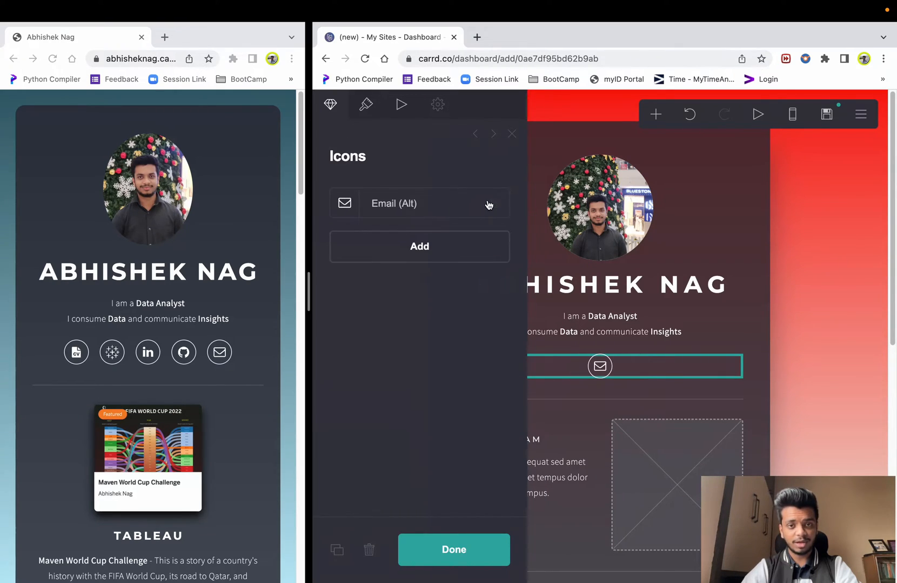
# - Add a second icon and set its type to CV
pyautogui.click(419, 247)
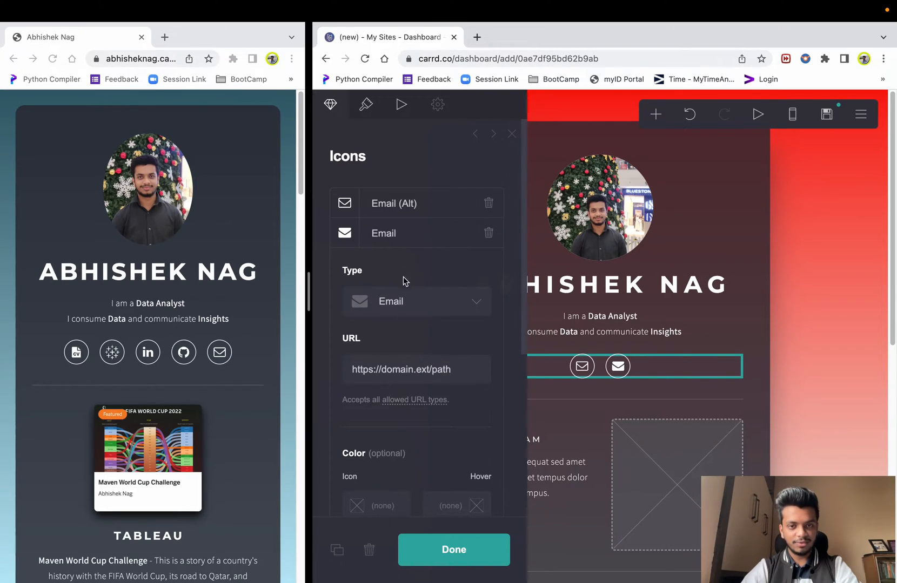
pyautogui.click(431, 306)
pyautogui.click(390, 315)
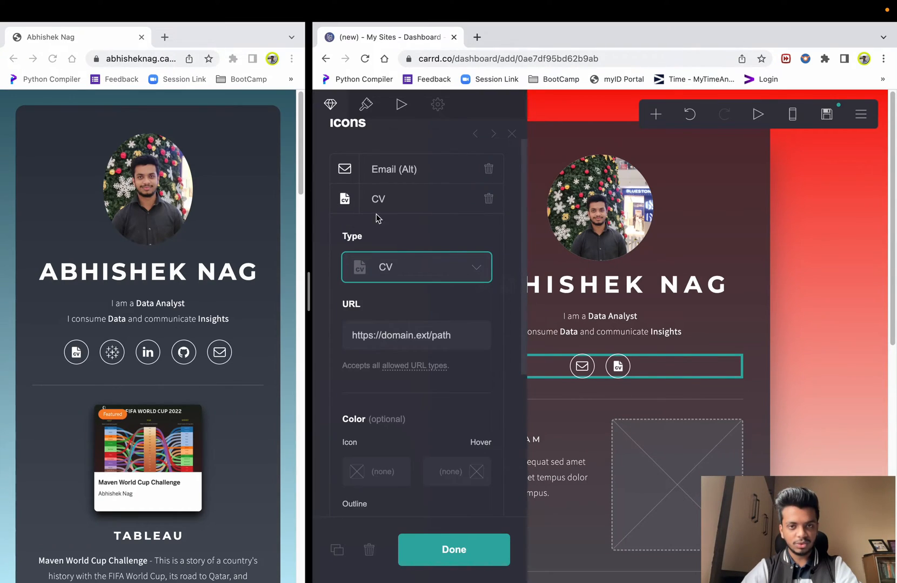
pyautogui.click(490, 564)
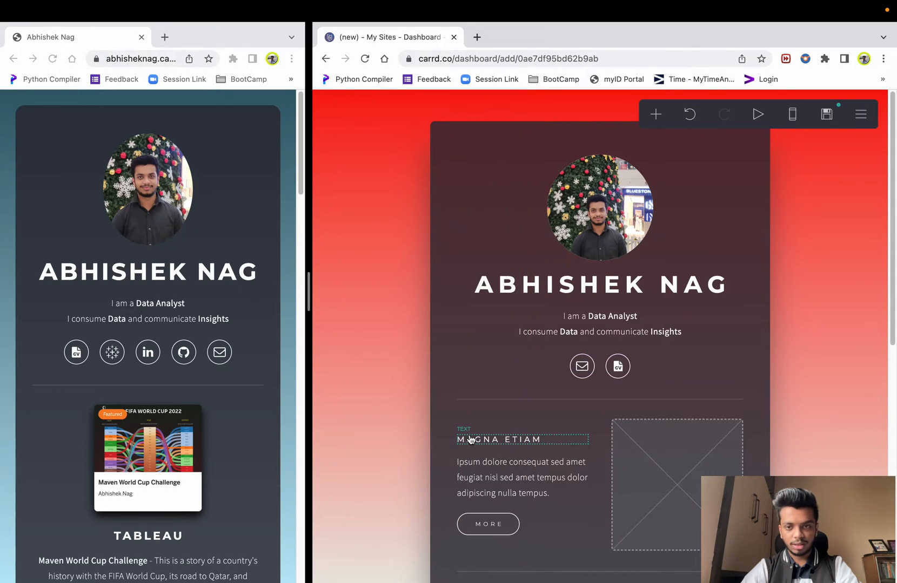
# - Add a third icon to the row and set its type to Tableau
pyautogui.click(550, 367)
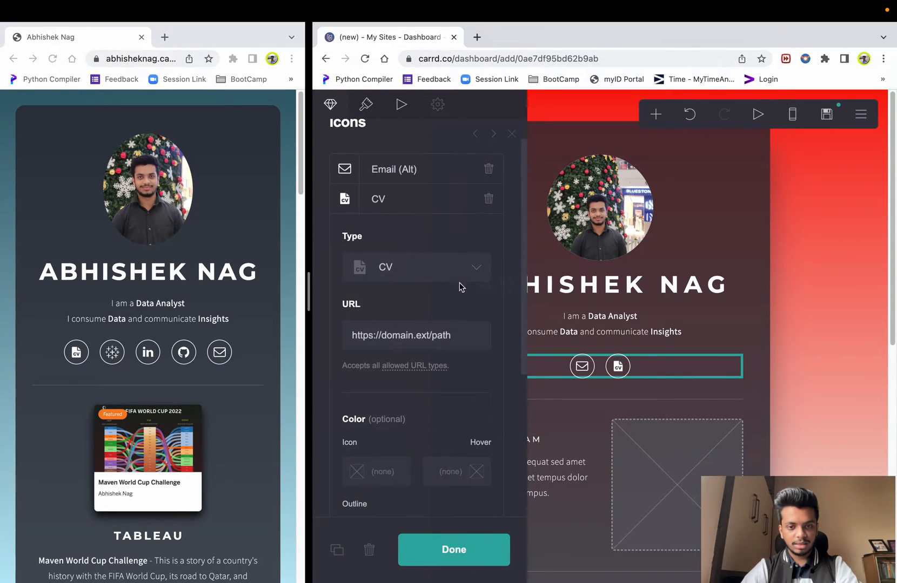
pyautogui.scroll(-3, 409, 367)
pyautogui.scroll(-3, 409, 372)
pyautogui.click(406, 468)
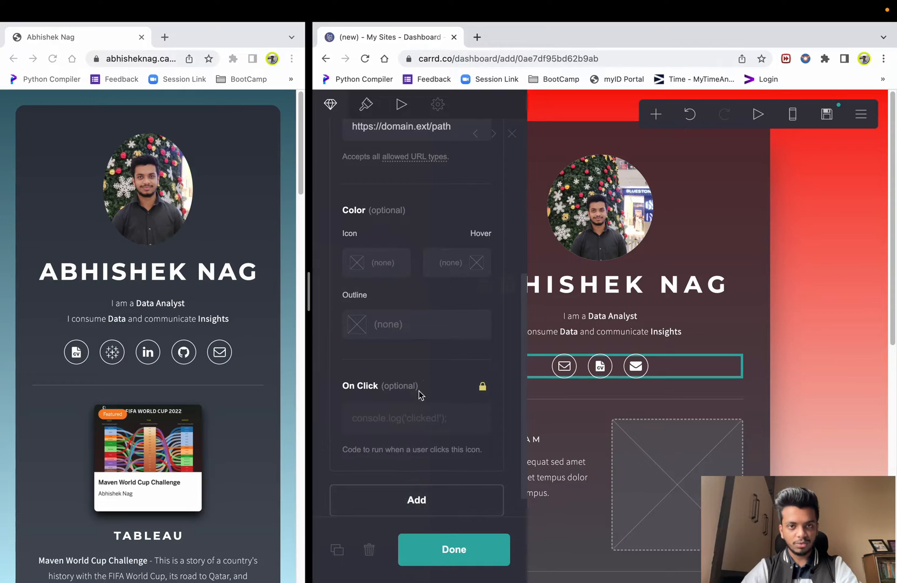
pyautogui.scroll(4, 395, 191)
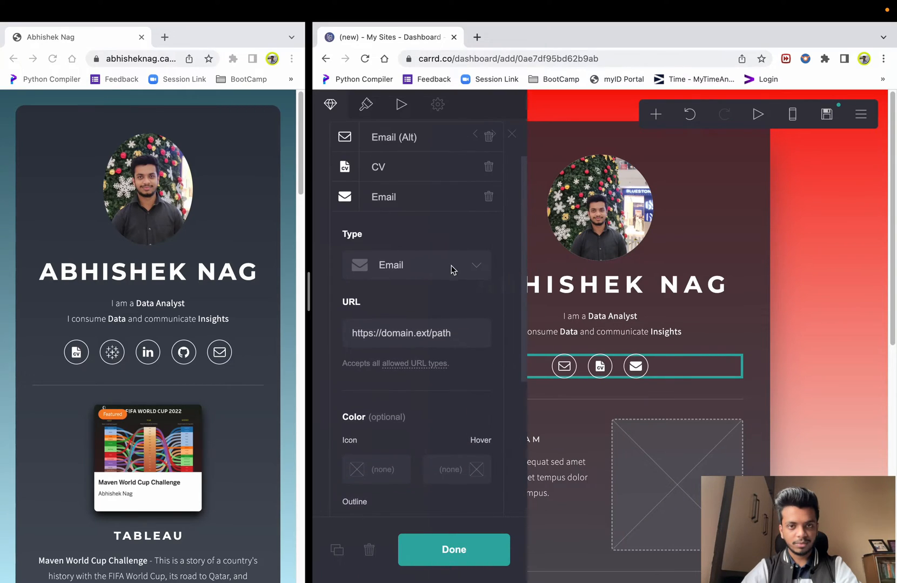
pyautogui.click(481, 266)
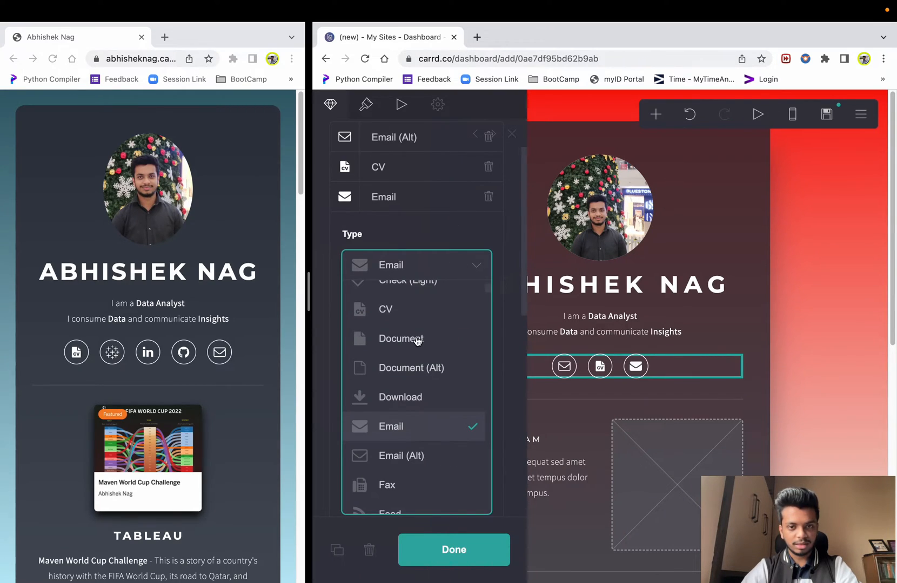
pyautogui.scroll(-3, 406, 329)
pyautogui.scroll(4, 406, 331)
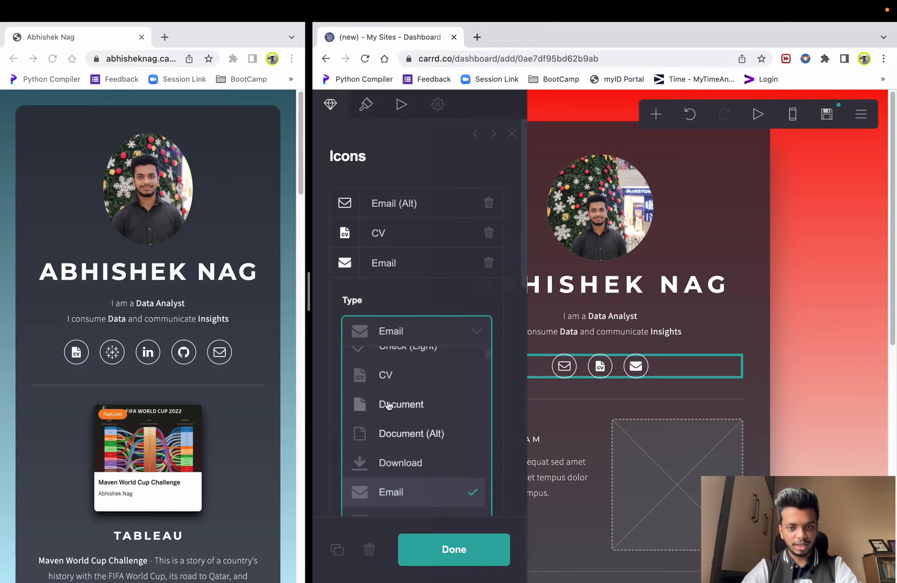
pyautogui.scroll(-2, 387, 401)
pyautogui.scroll(-3, 386, 401)
pyautogui.scroll(-2, 434, 239)
pyautogui.scroll(-6, 440, 280)
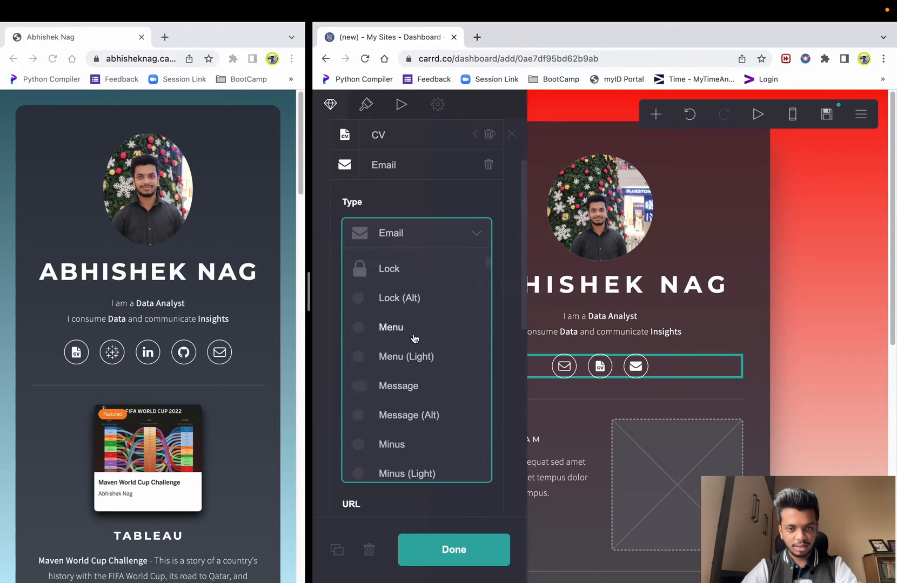
pyautogui.scroll(-15, 414, 339)
pyautogui.press('t')
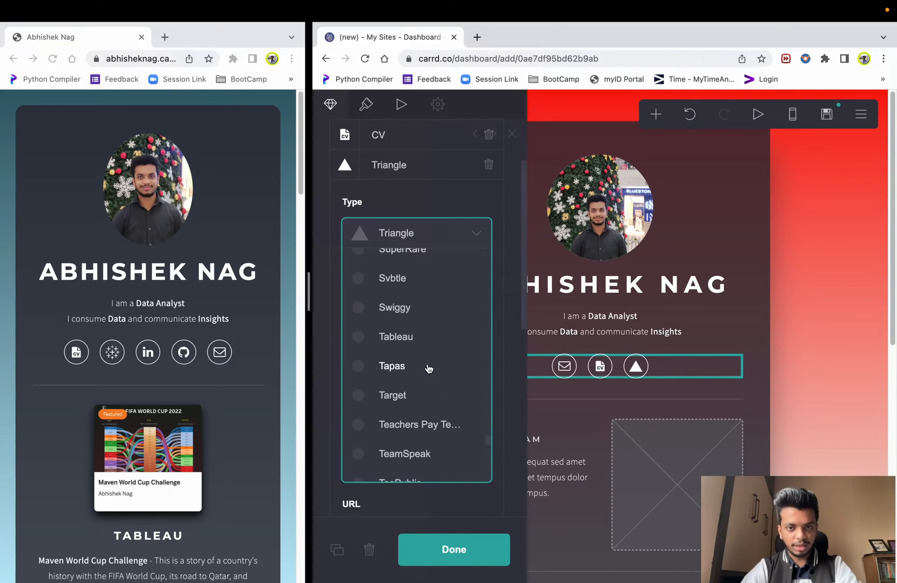
pyautogui.click(392, 340)
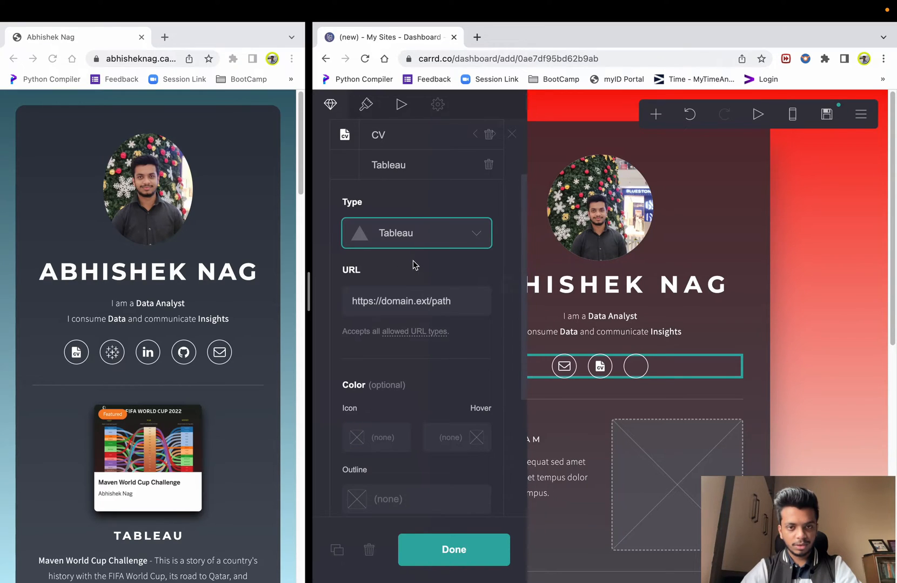
pyautogui.scroll(-1, 413, 264)
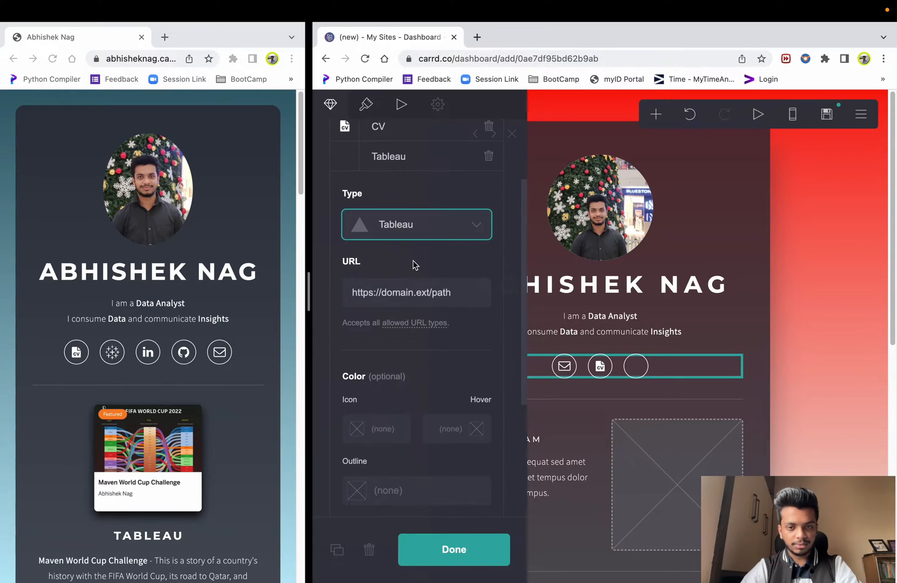
pyautogui.scroll(-4, 413, 268)
# - Add a fourth icon and set its type to LinkedIn
pyautogui.click(412, 486)
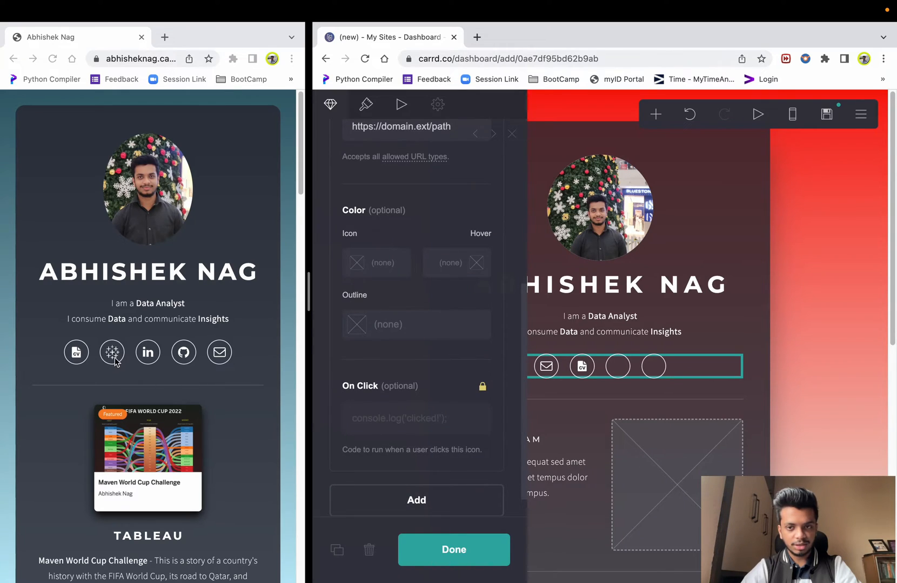
pyautogui.scroll(5, 394, 264)
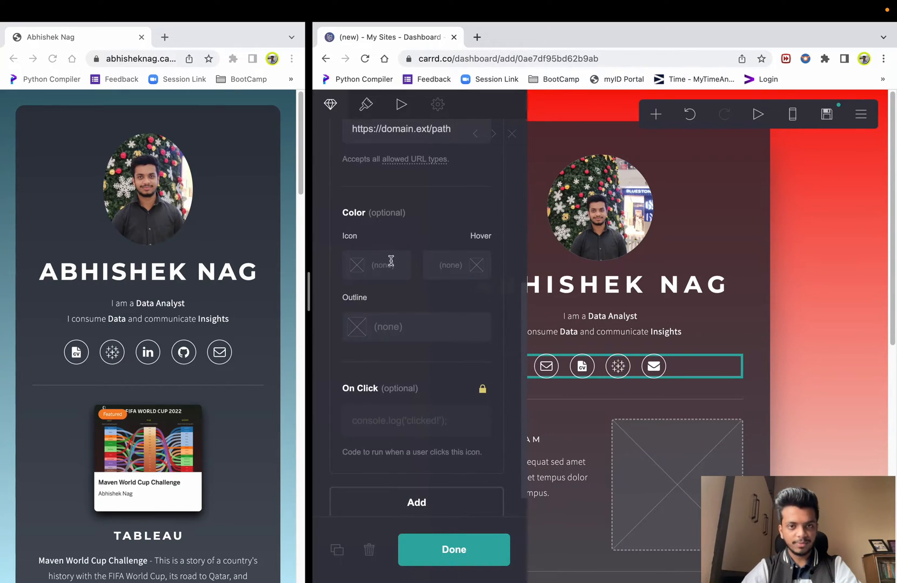
pyautogui.click(461, 350)
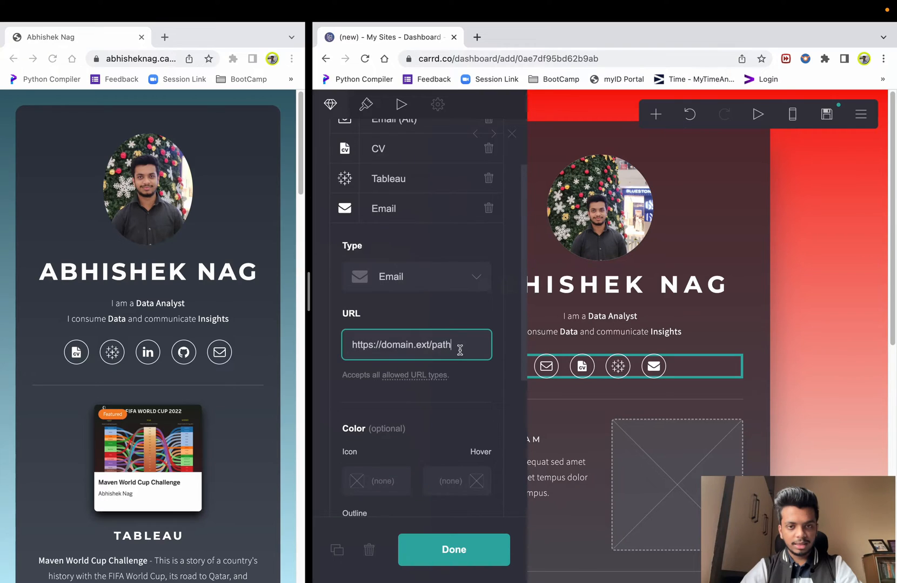
pyautogui.click(446, 284)
pyautogui.scroll(-3, 441, 357)
pyautogui.scroll(-5, 429, 379)
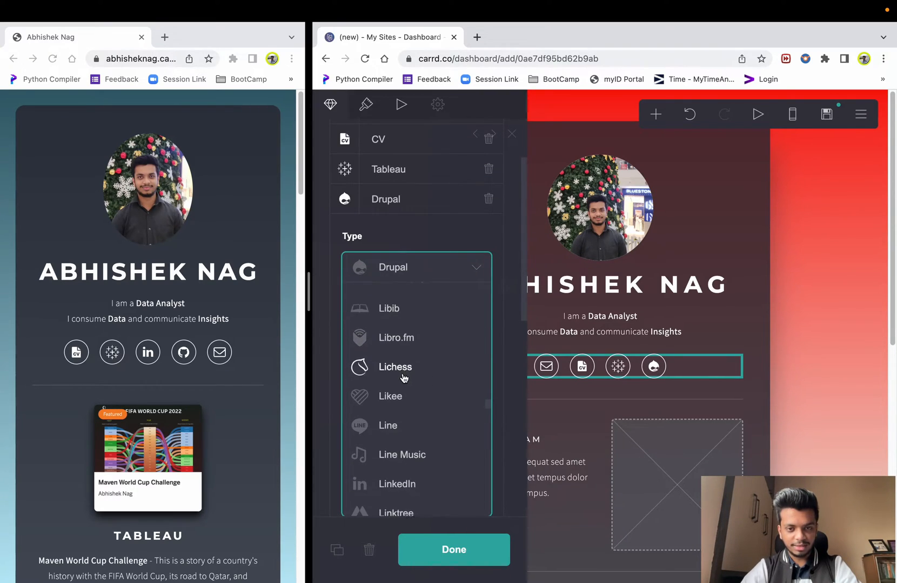
pyautogui.scroll(-3, 406, 378)
pyautogui.click(395, 360)
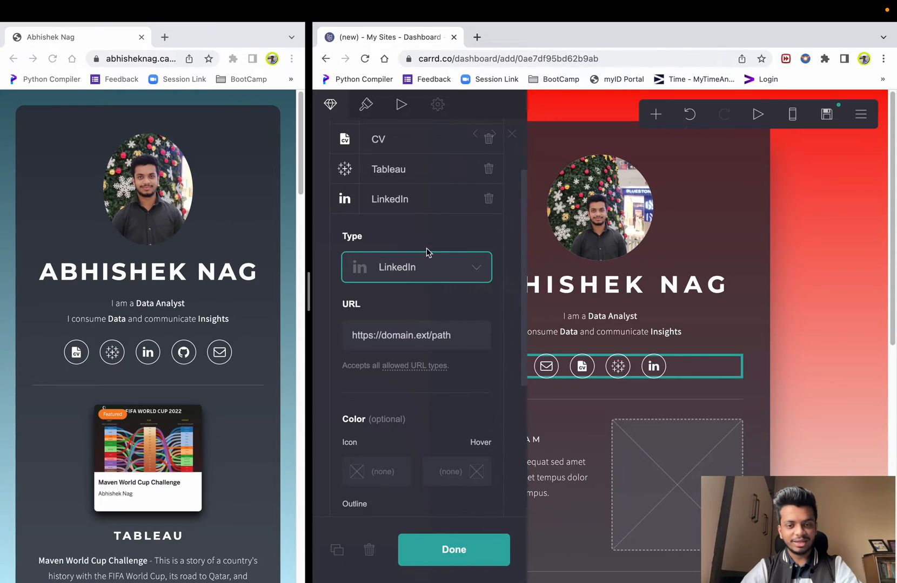
# - Set the fifth icon's type to GitHub
pyautogui.scroll(-5, 438, 502)
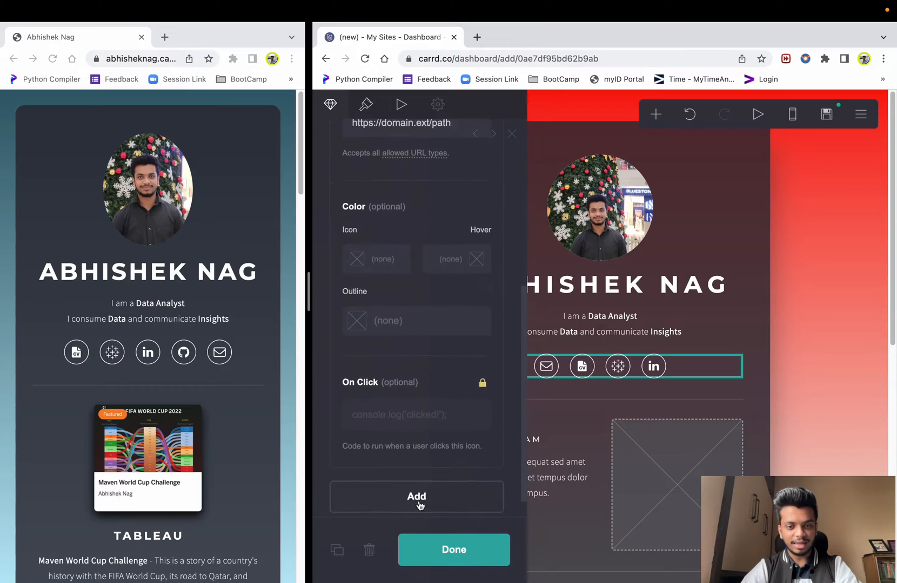
pyautogui.scroll(5, 403, 268)
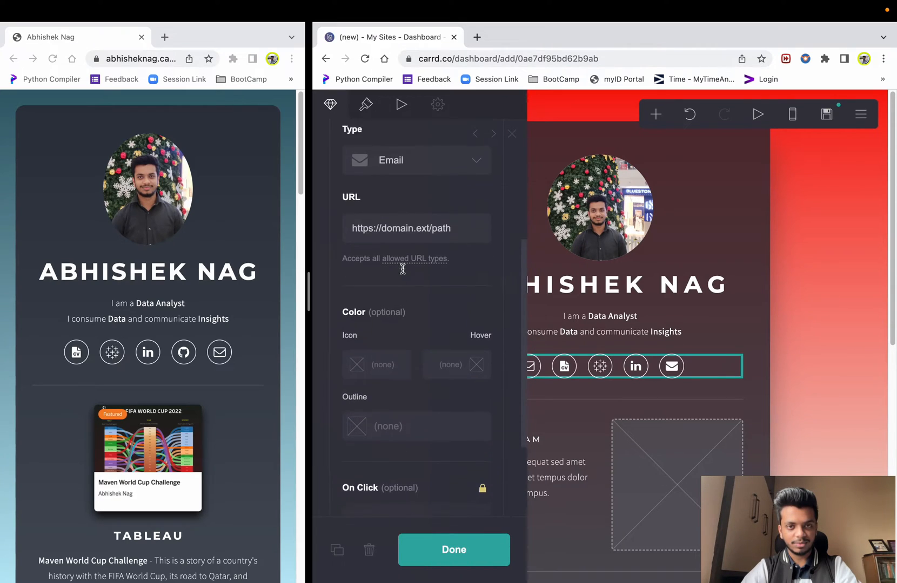
pyautogui.click(426, 173)
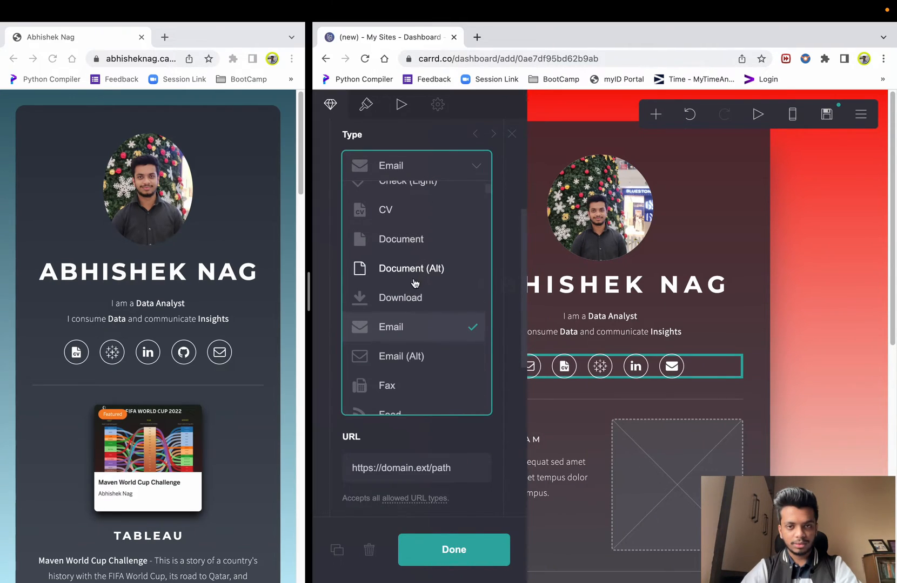
pyautogui.scroll(-5, 416, 281)
pyautogui.click(401, 219)
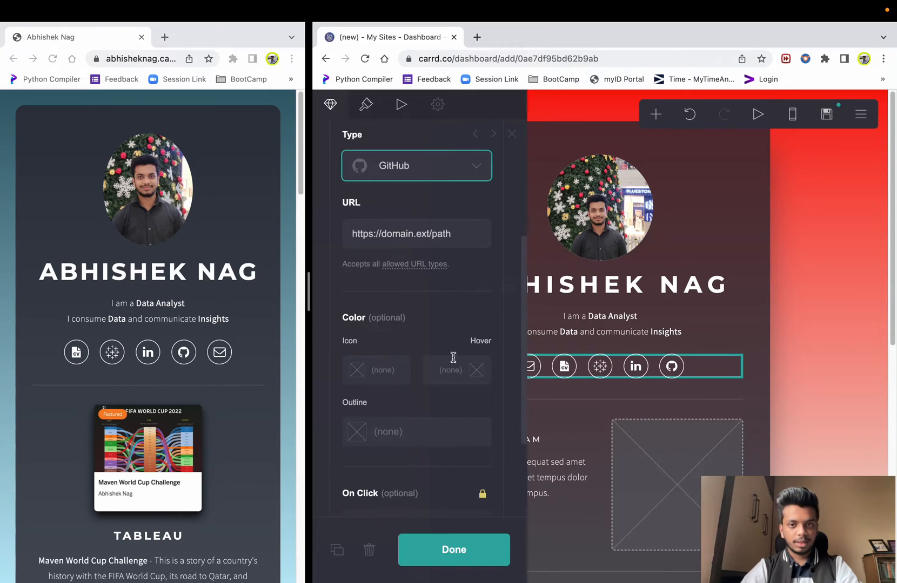
pyautogui.scroll(3, 431, 232)
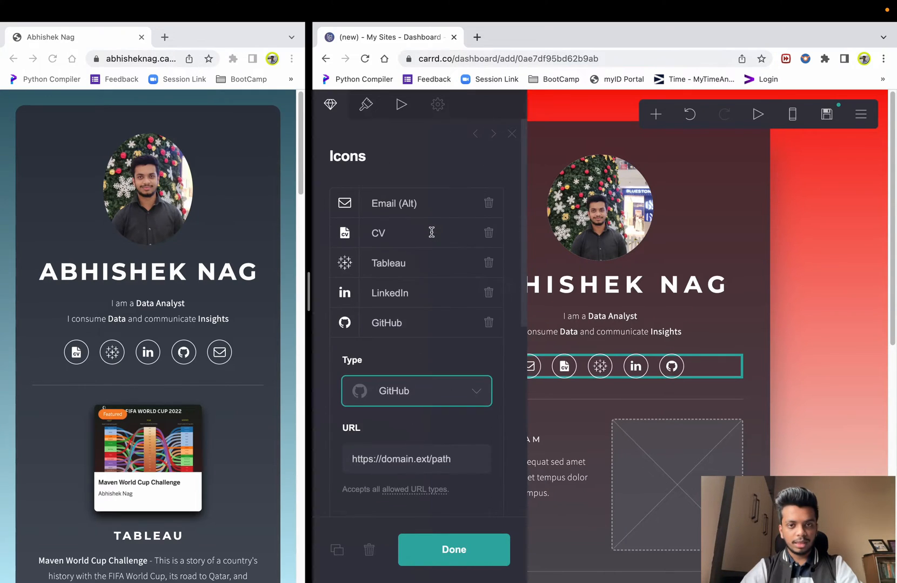
pyautogui.click(407, 211)
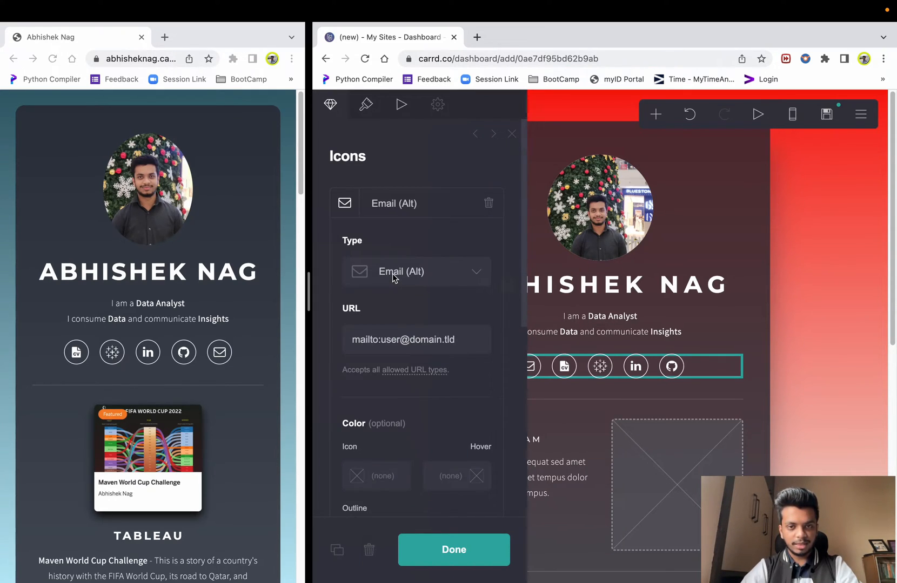
# - Replace the user@domain placeholder after mailto: with the owner's e-mail address
pyautogui.click(385, 340)
pyautogui.click(458, 339)
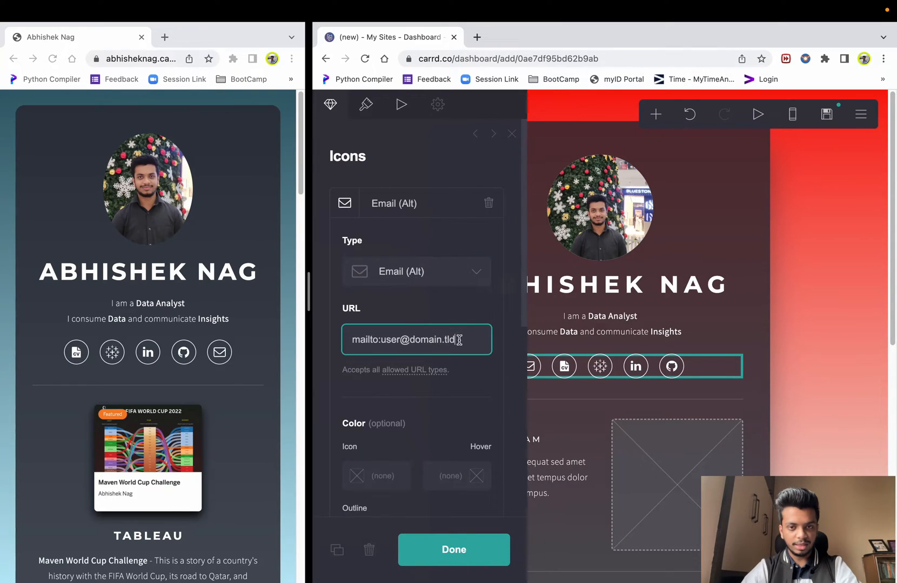
pyautogui.click(400, 339)
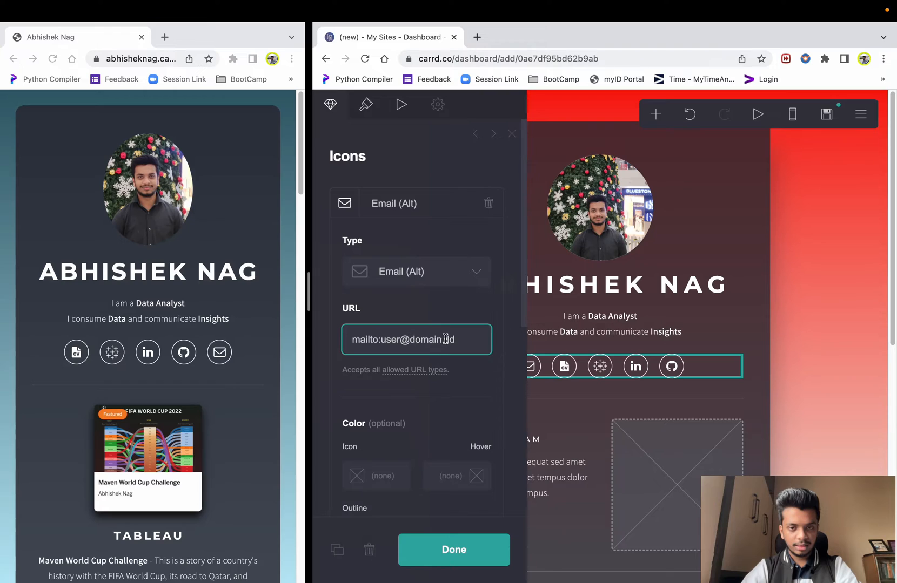
pyautogui.moveTo(425, 339); pyautogui.dragTo(393, 339)
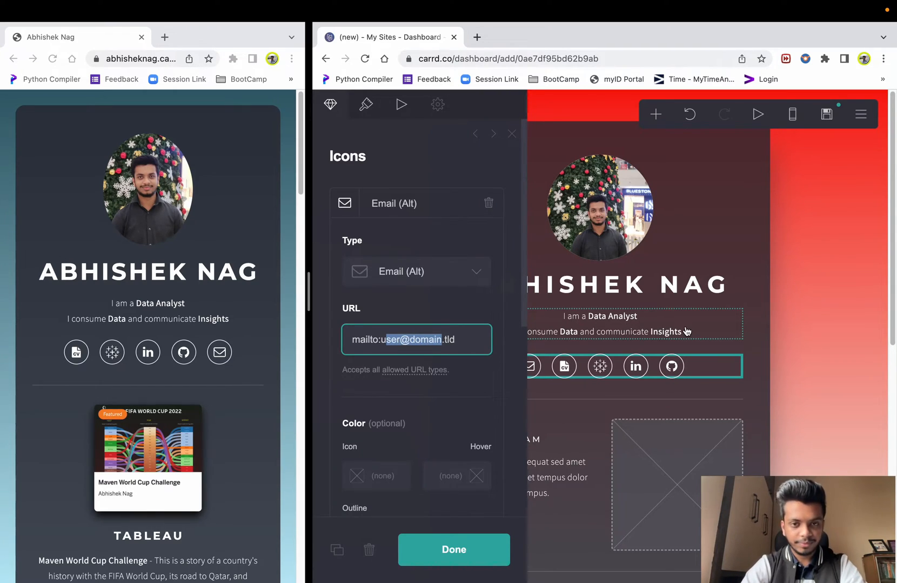
pyautogui.press('BackSpace')
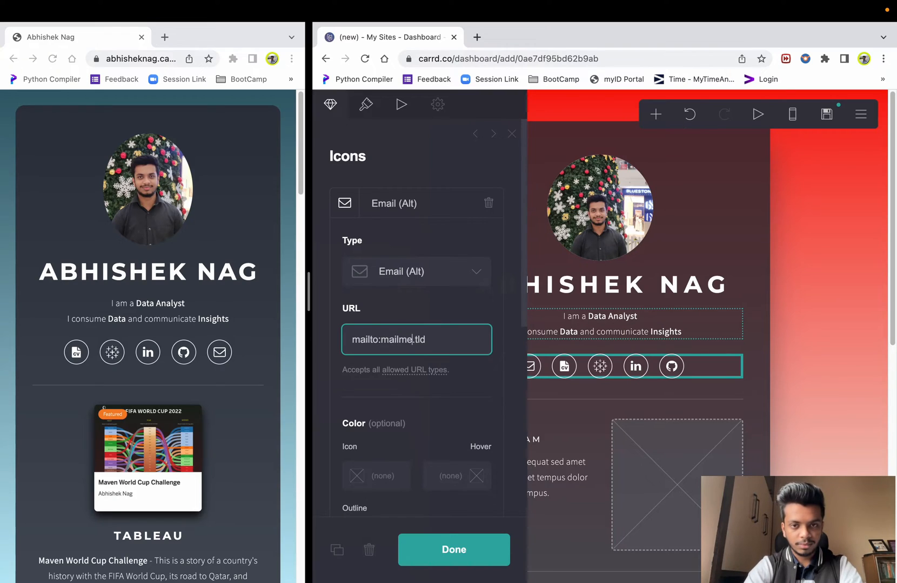
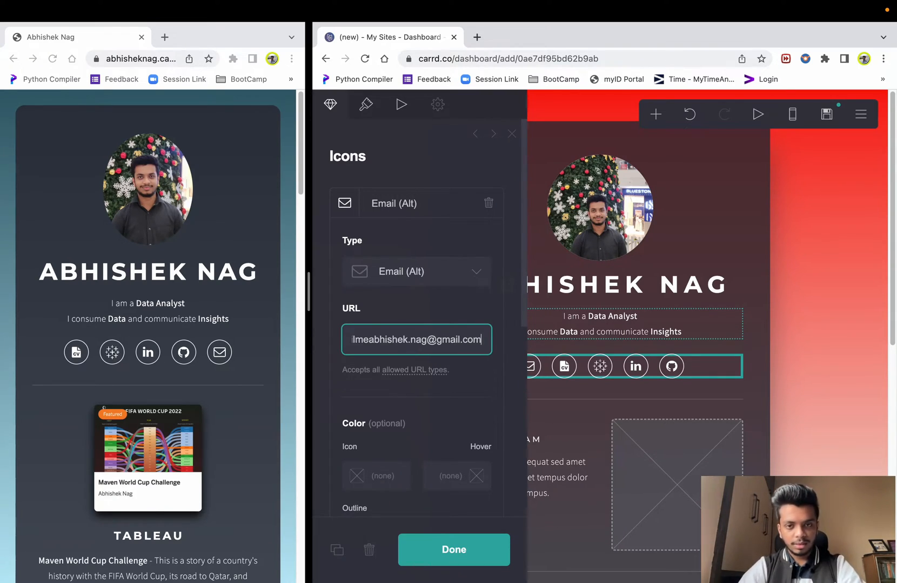
pyautogui.press('super+Right')
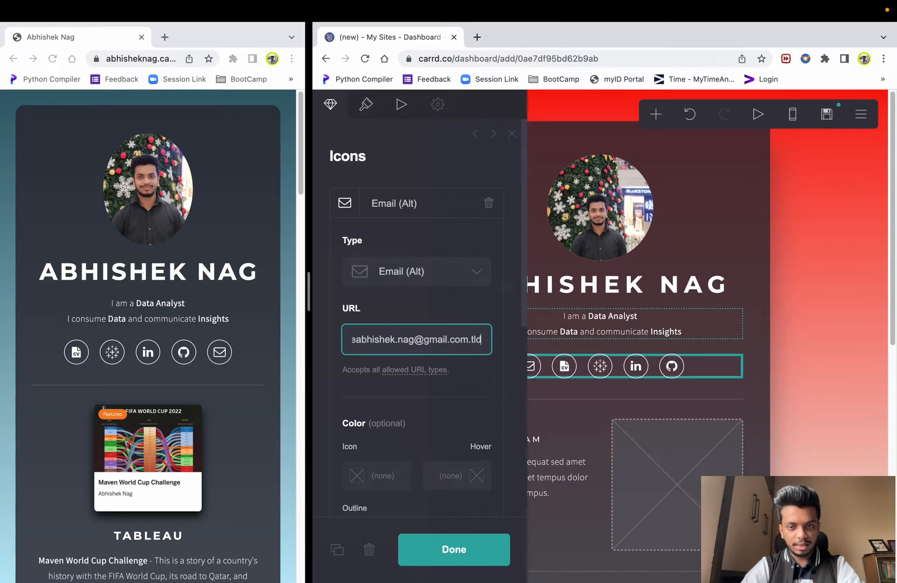
pyautogui.press('super+Left')
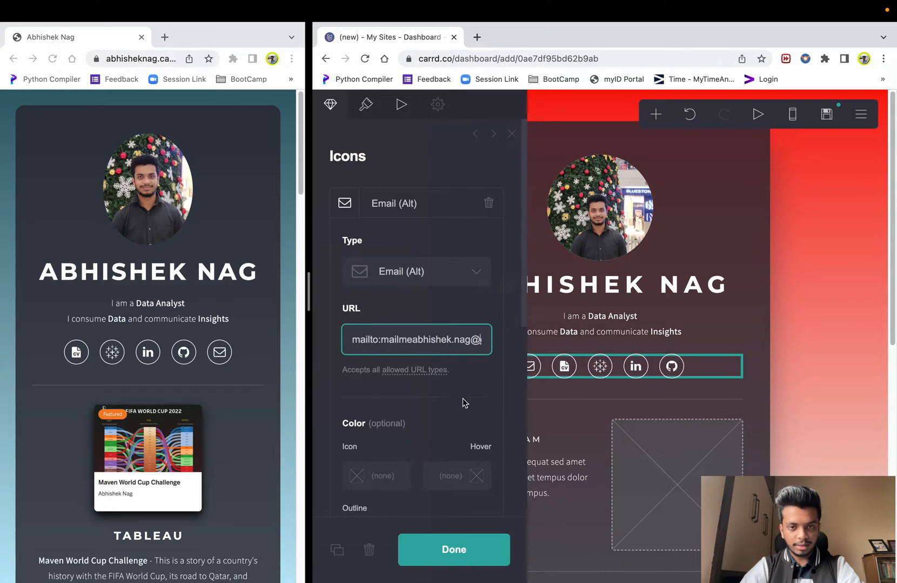
# - Compare against the live portfolio and open the icon hover colour option in the Icons panel
pyautogui.scroll(-4, 414, 382)
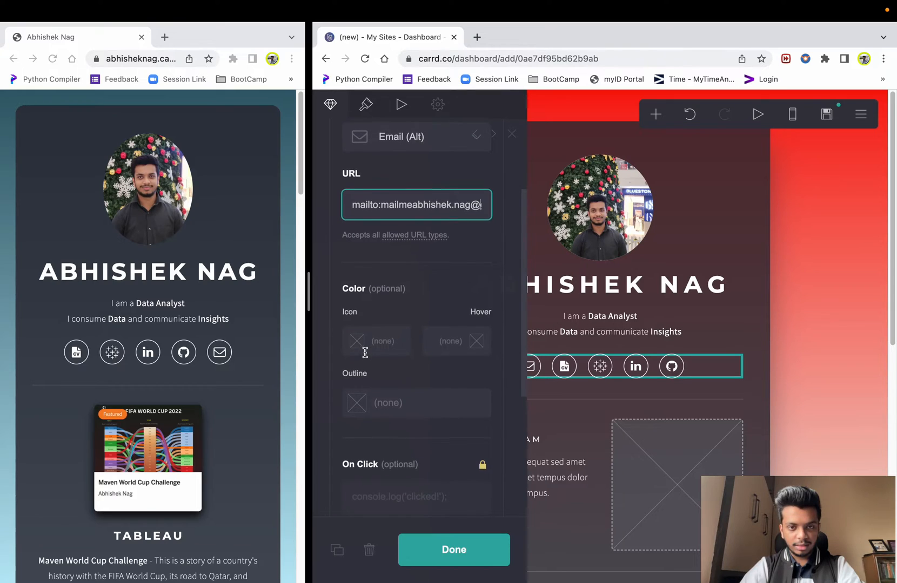
pyautogui.scroll(-3, 364, 352)
pyautogui.scroll(-1, 362, 347)
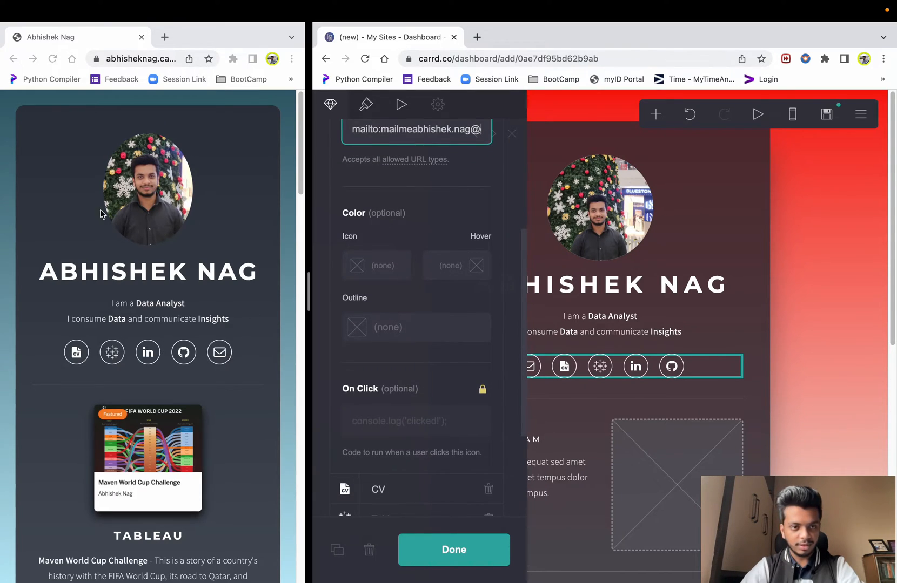
pyautogui.click(54, 222)
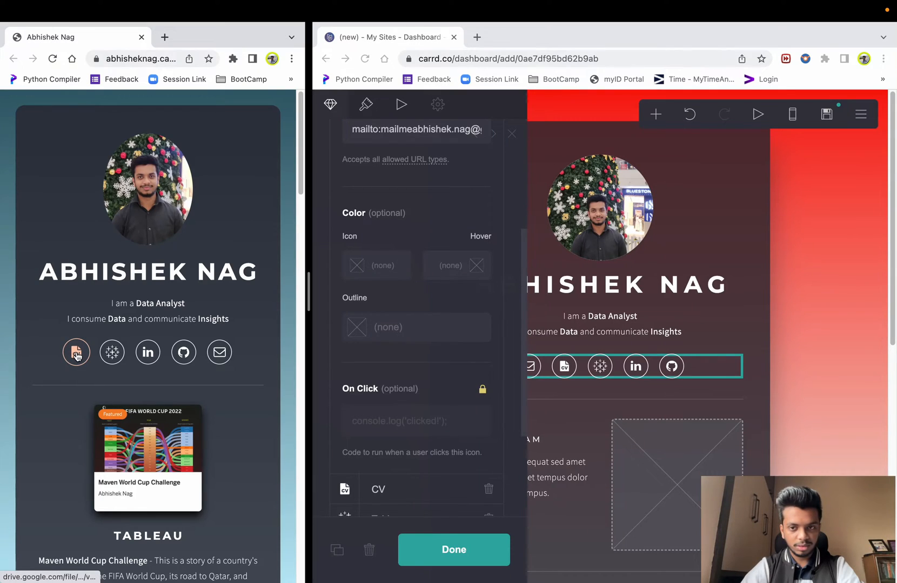
pyautogui.click(472, 262)
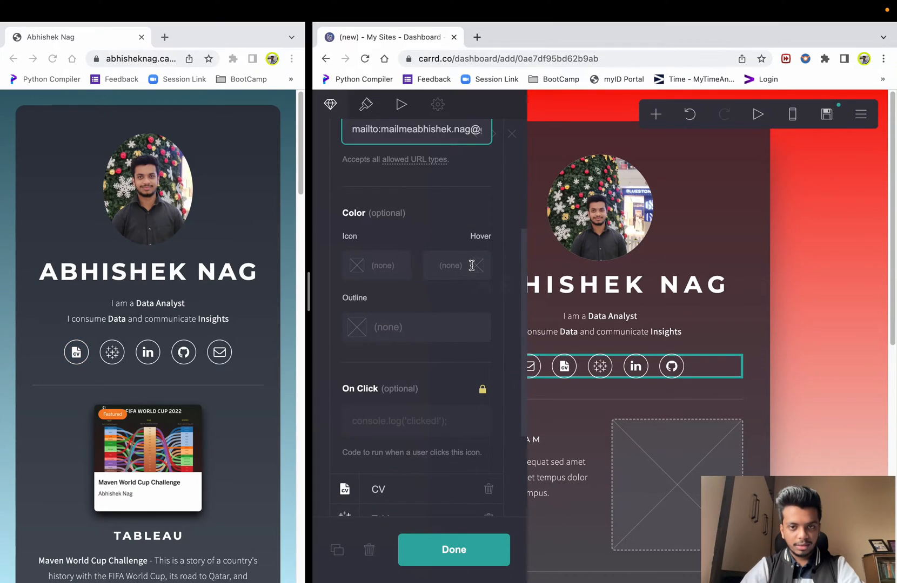
pyautogui.click(468, 267)
pyautogui.scroll(-3, 431, 267)
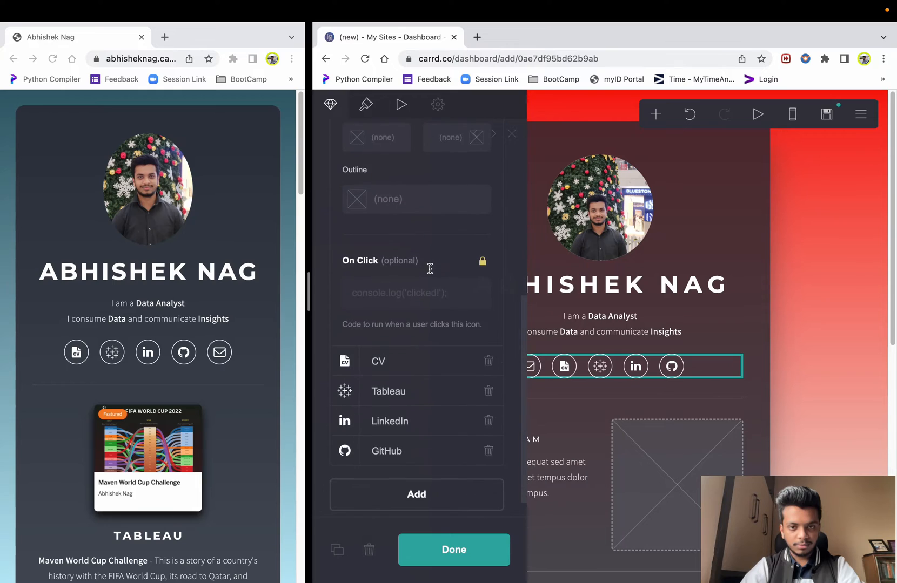
pyautogui.scroll(-1, 430, 273)
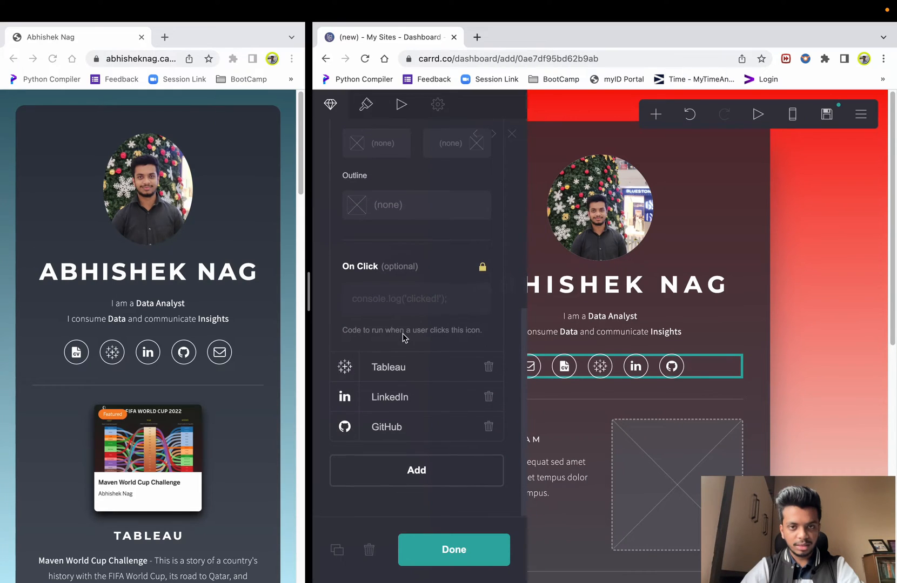
pyautogui.scroll(6, 395, 242)
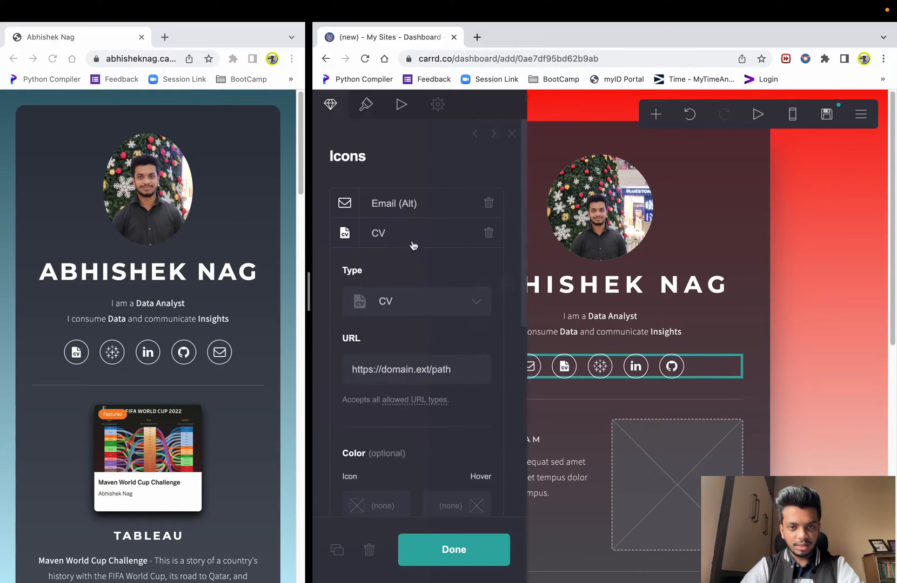
# - Select the CV icon's placeholder URL and start loading drive.google.com in a new tab
pyautogui.tripleClick(458, 367)
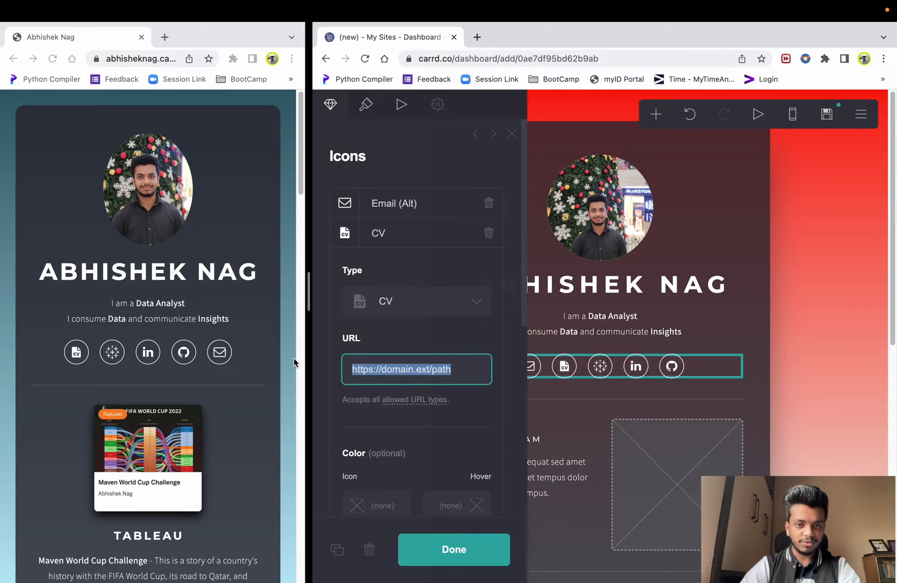
pyautogui.press('BackSpace')
pyautogui.click(382, 333)
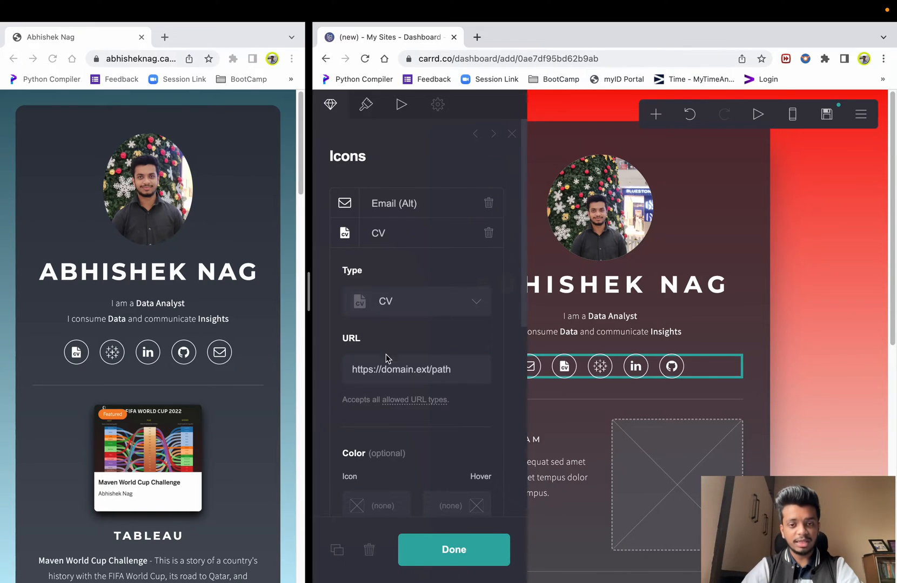
pyautogui.moveTo(459, 369); pyautogui.dragTo(313, 373)
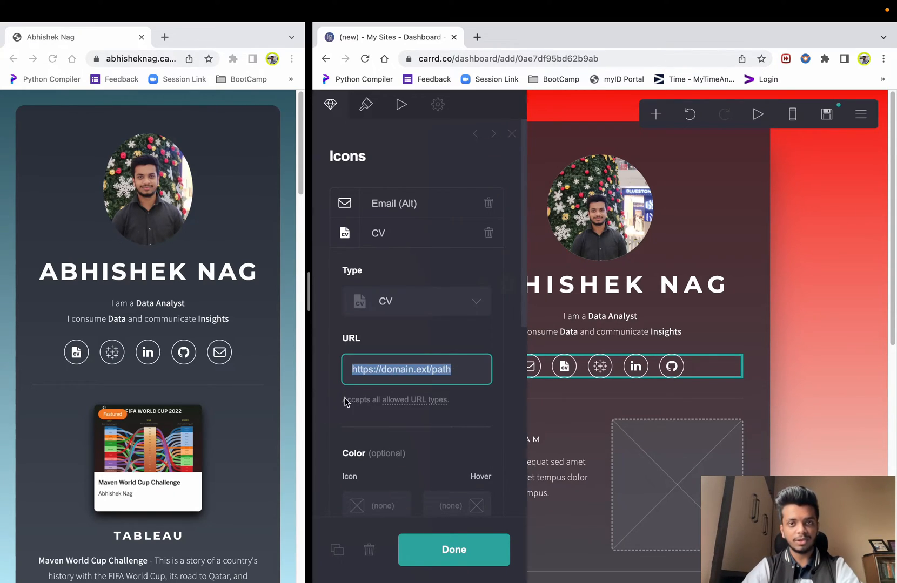
pyautogui.click(477, 37)
pyautogui.write('drive')
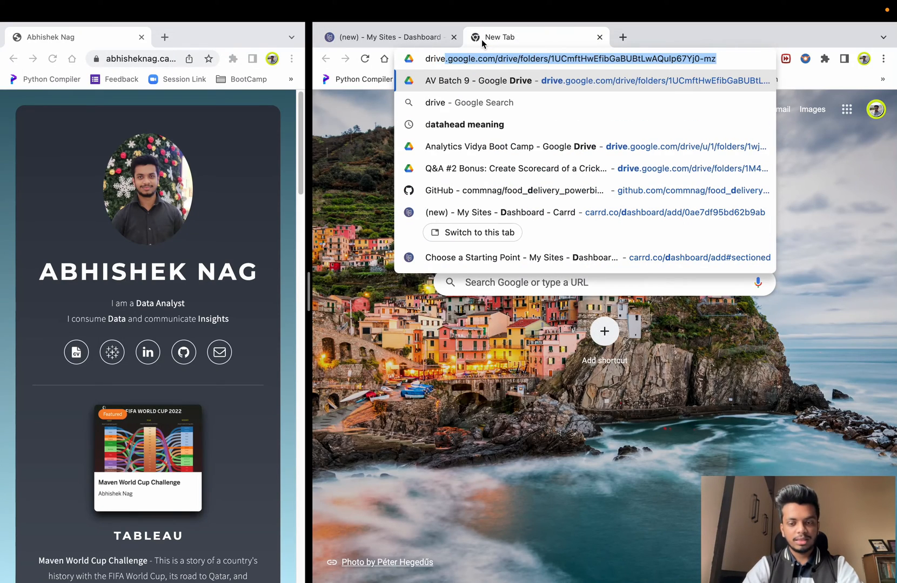
pyautogui.write('.google.com')
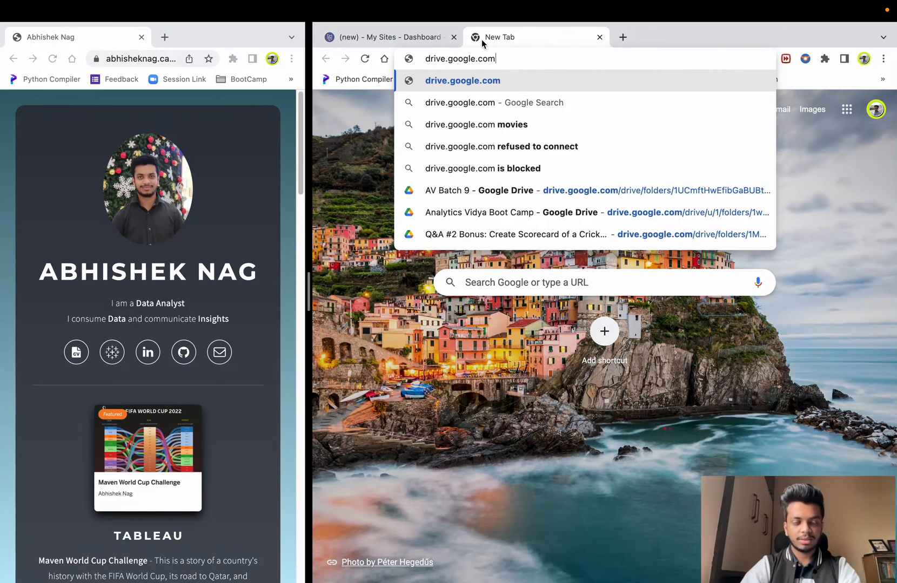
# - Copy the resume PDF's Google Drive share link and paste it as the CV icon's URL
pyautogui.press('Return')
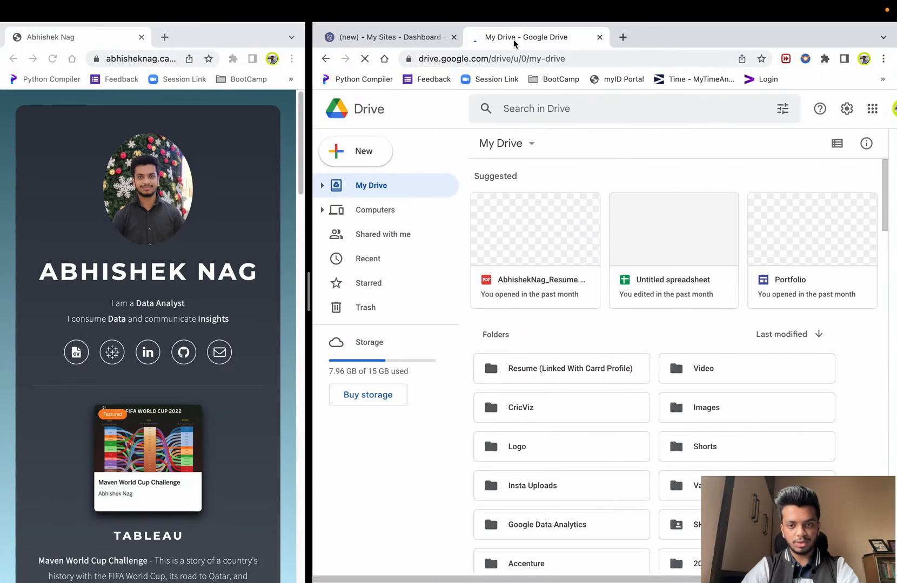
pyautogui.doubleClick(589, 369)
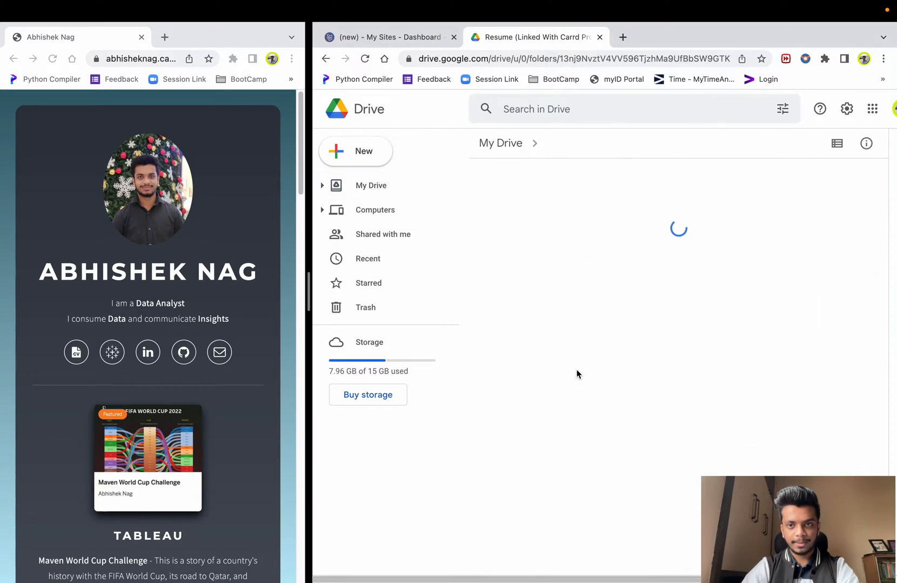
pyautogui.click(578, 249)
pyautogui.doubleClick(578, 244)
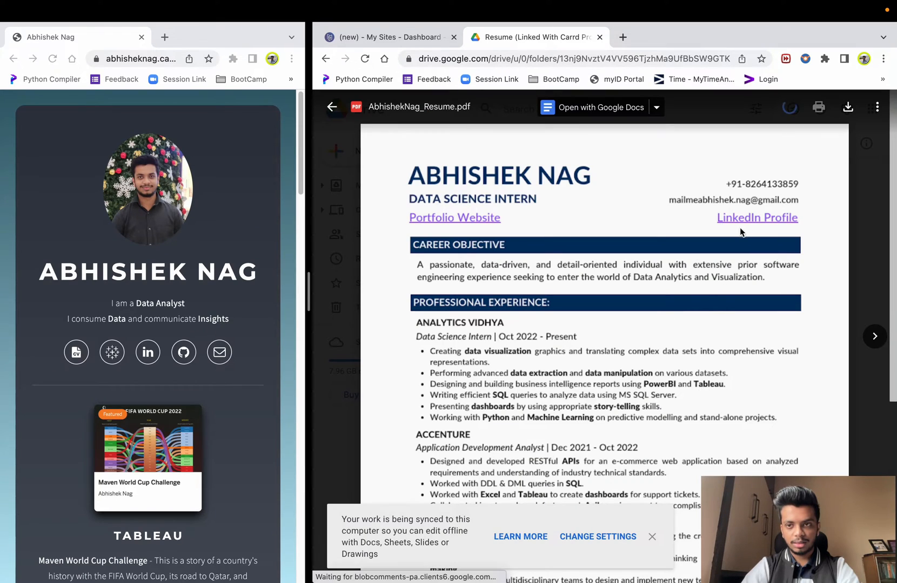
pyautogui.press('Escape')
pyautogui.rightClick(555, 314)
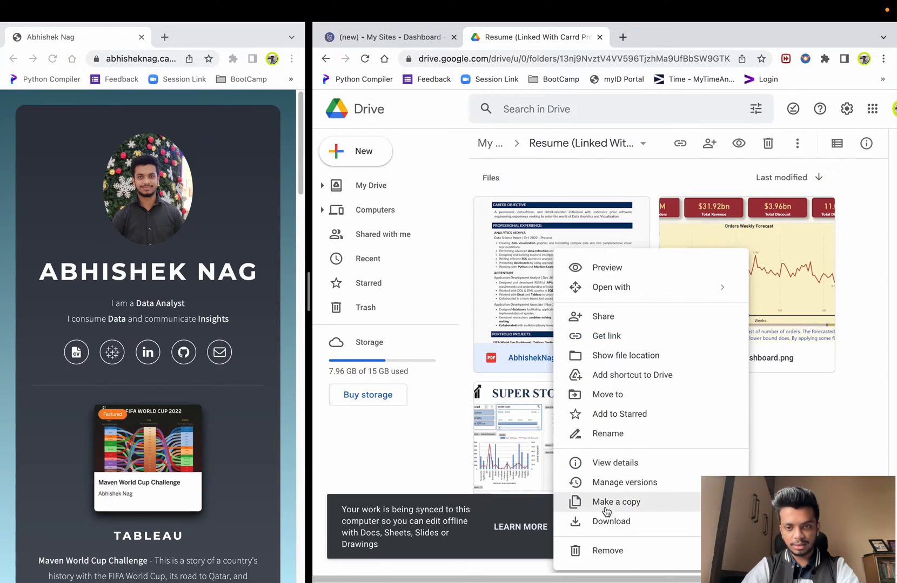
pyautogui.click(601, 330)
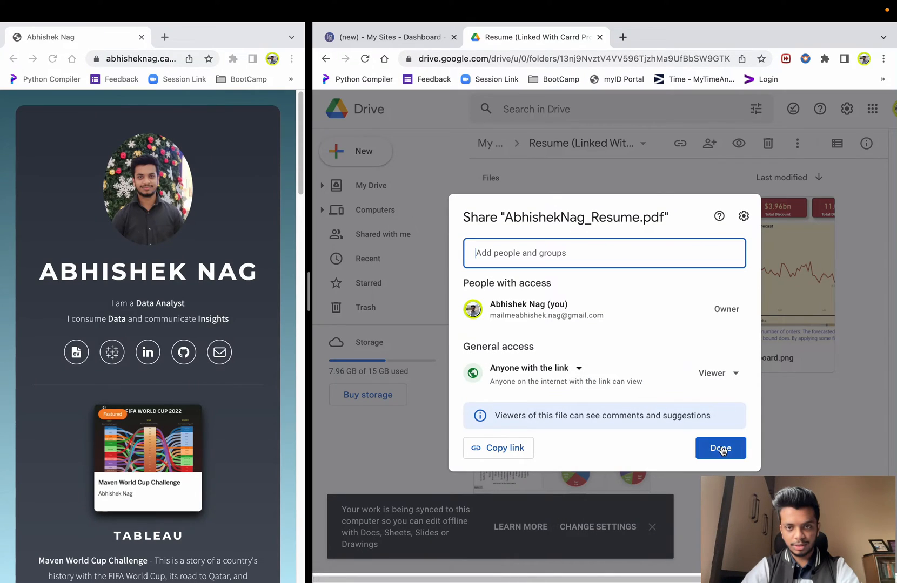
pyautogui.click(507, 448)
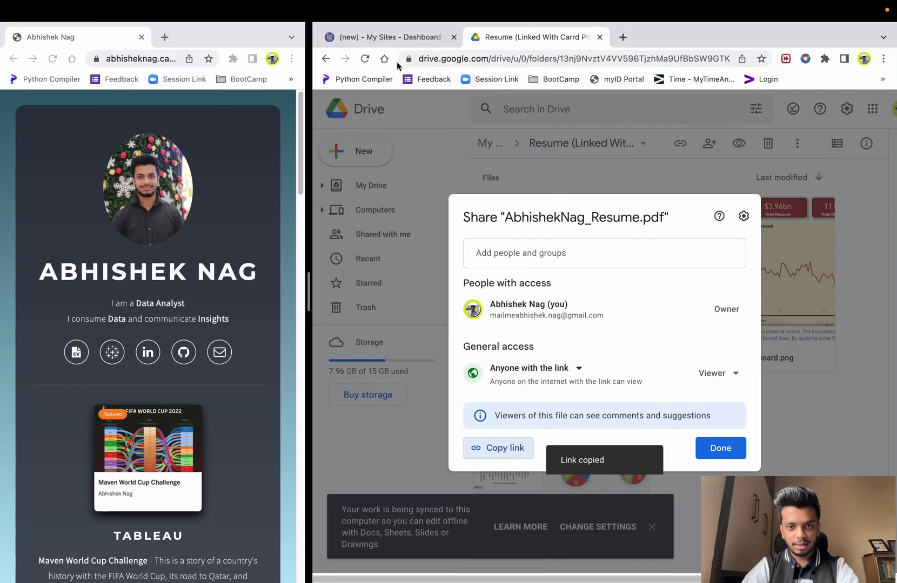
pyautogui.click(389, 36)
pyautogui.tripleClick(466, 371)
pyautogui.hotkey('ctrl', 'v')
# - Save the CV icon's Drive link and reopen the icon settings to confirm it
pyautogui.click(471, 544)
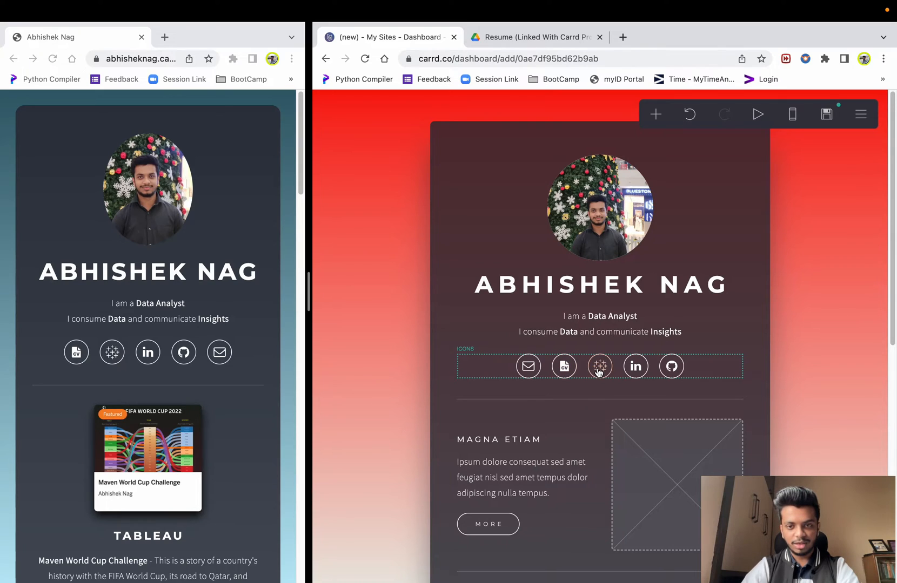
pyautogui.click(492, 371)
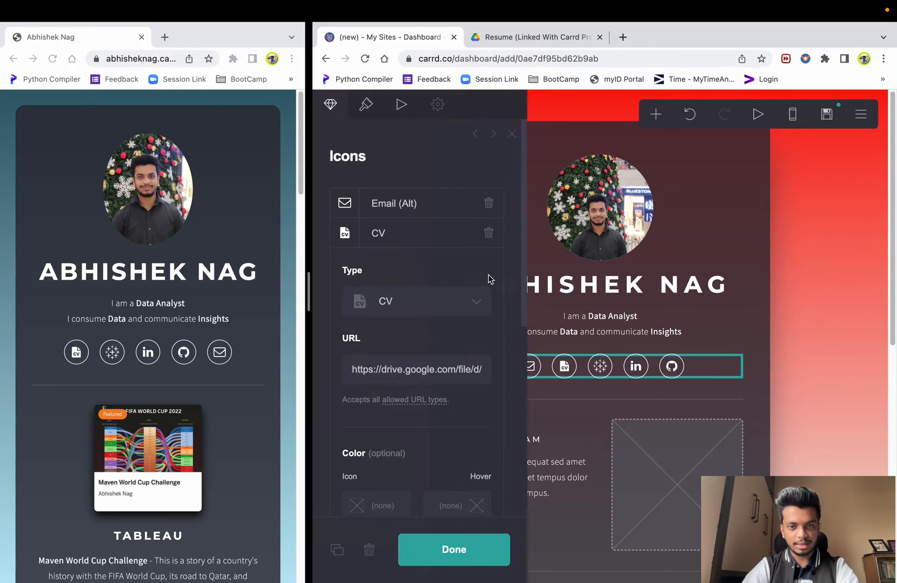
pyautogui.scroll(-7, 485, 277)
pyautogui.scroll(3, 438, 384)
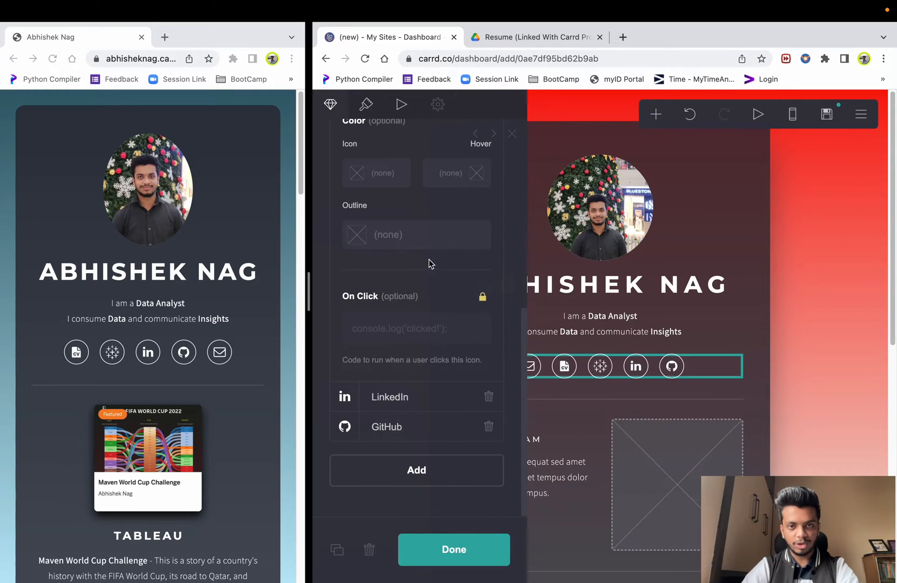
pyautogui.scroll(5, 425, 271)
pyautogui.tripleClick(459, 401)
pyautogui.scroll(-7, 430, 280)
# - Review the LinkedIn and GitHub icons' URLs
pyautogui.click(414, 400)
pyautogui.scroll(3, 410, 317)
pyautogui.click(459, 242)
pyautogui.scroll(-3, 411, 303)
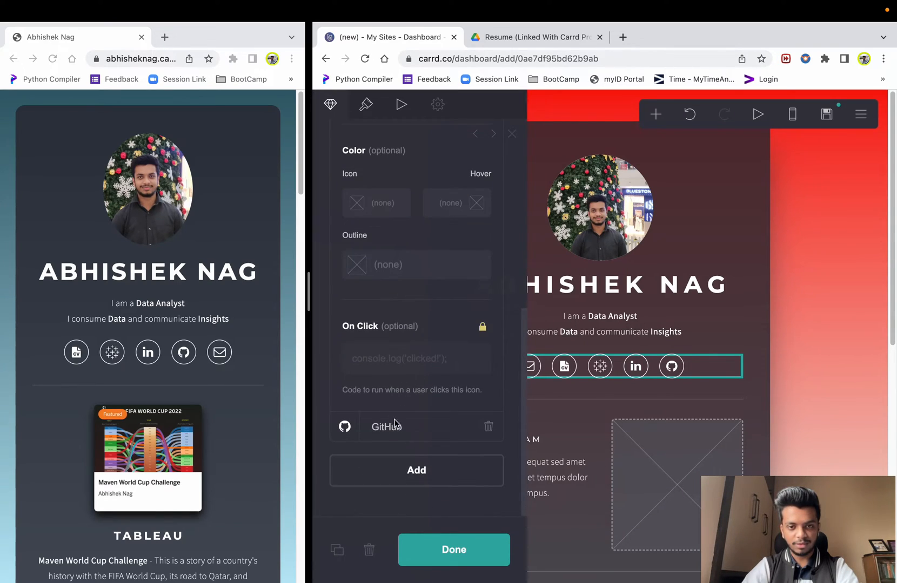
pyautogui.click(390, 438)
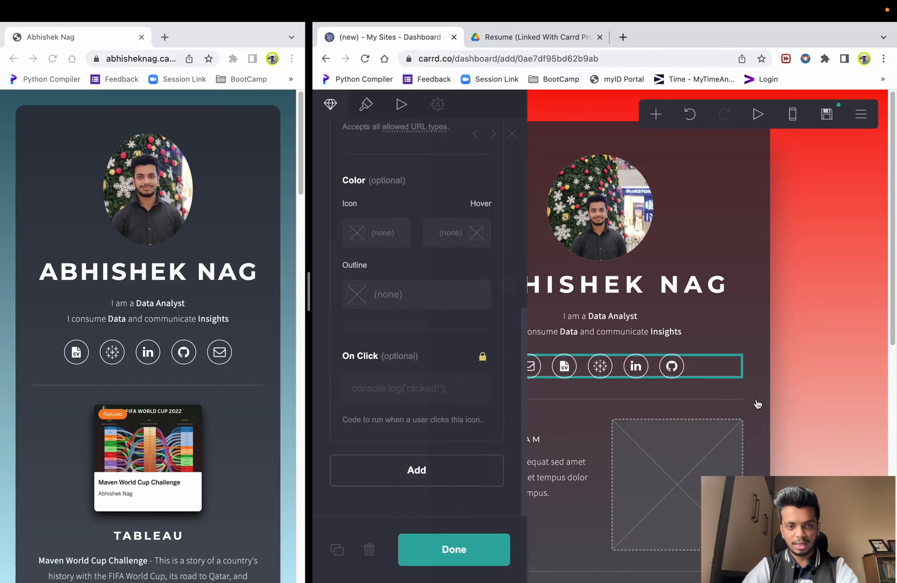
# - Close the icon and background settings to return to the page canvas
pyautogui.click(799, 389)
pyautogui.press('Escape')
pyautogui.click(713, 366)
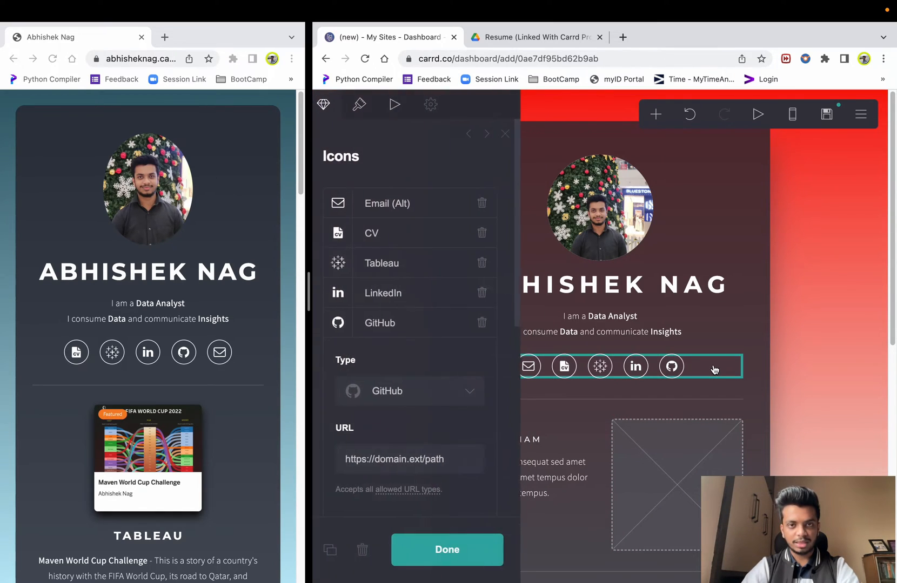
pyautogui.click(858, 377)
pyautogui.click(722, 367)
pyautogui.click(821, 355)
pyautogui.click(820, 355)
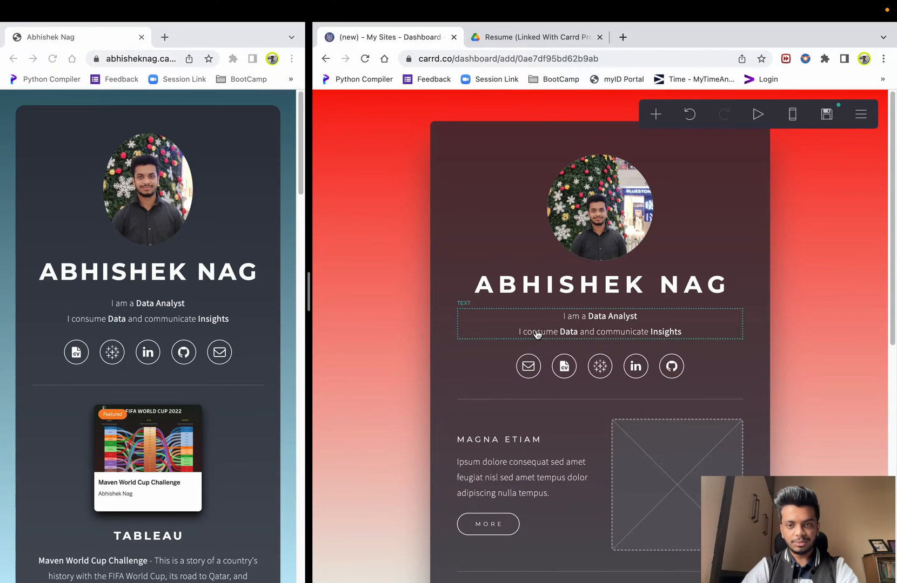
# - Set the social icons' On Hover animation to Grow
pyautogui.scroll(-3, 532, 335)
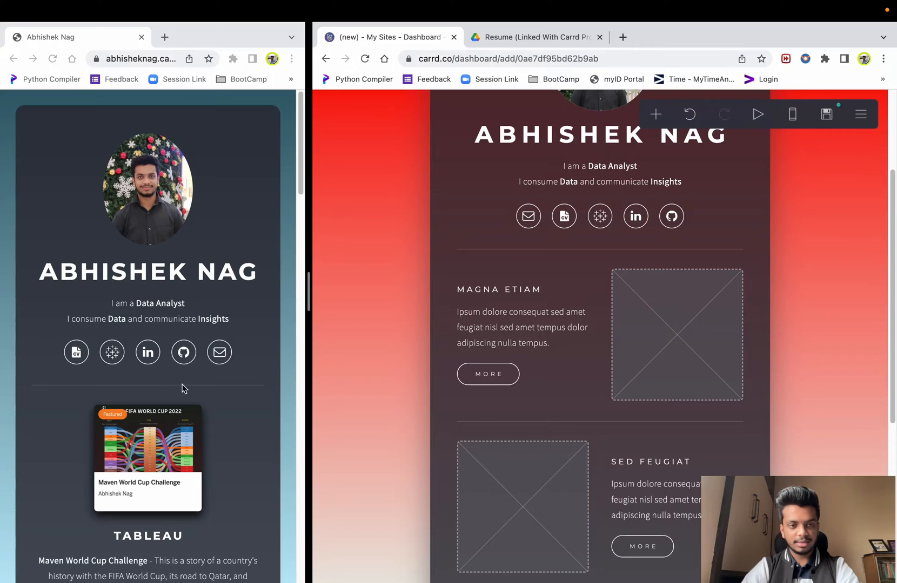
pyautogui.click(71, 389)
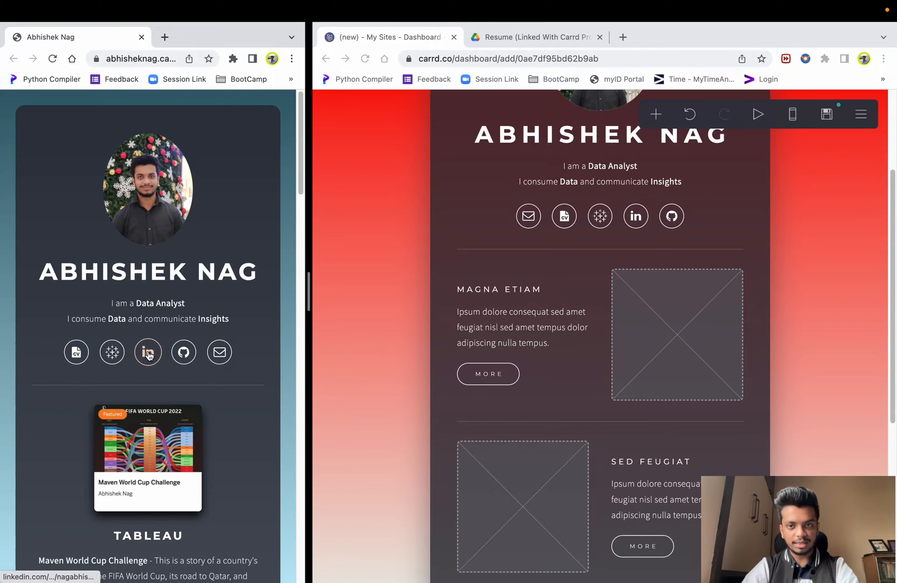
pyautogui.click(515, 216)
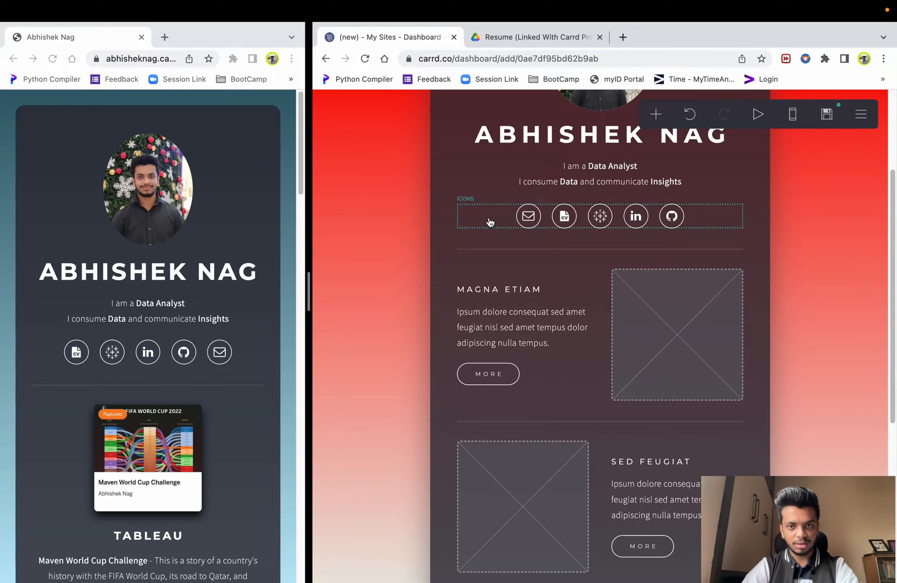
pyautogui.click(501, 223)
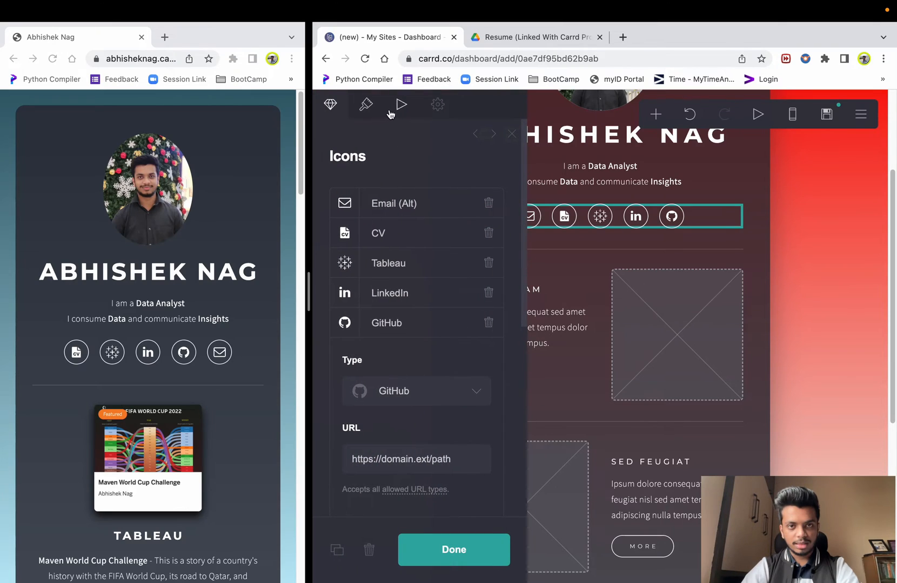
pyautogui.click(367, 106)
pyautogui.click(399, 106)
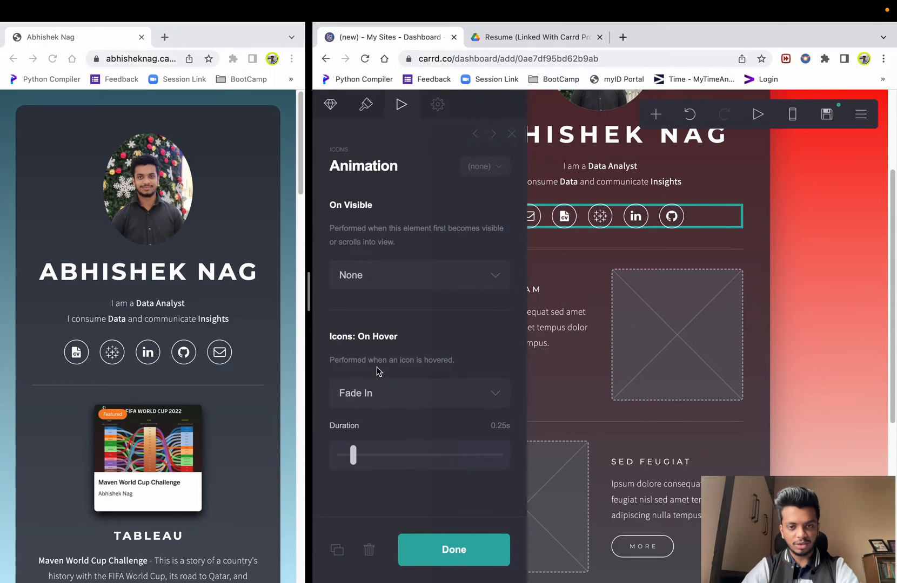
pyautogui.click(397, 394)
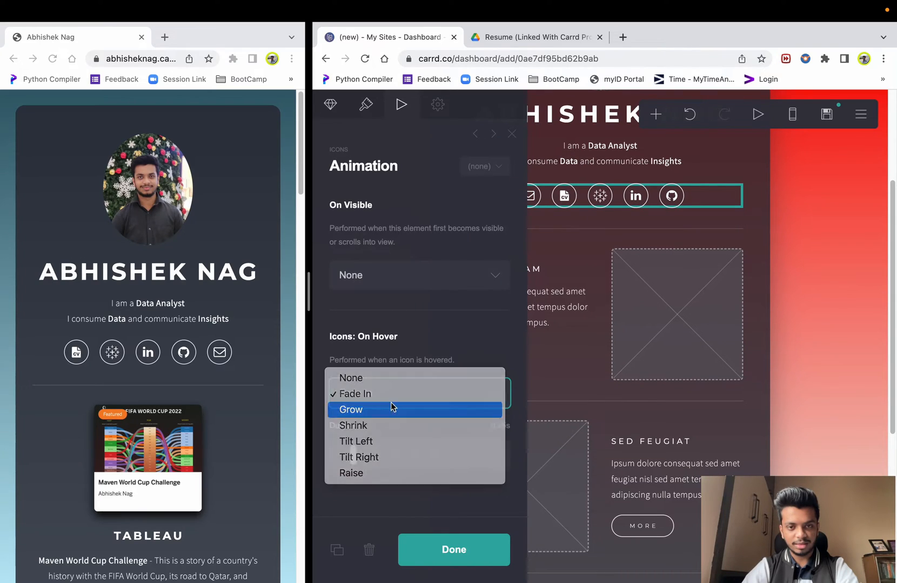
pyautogui.click(386, 409)
pyautogui.click(781, 296)
pyautogui.press('Escape')
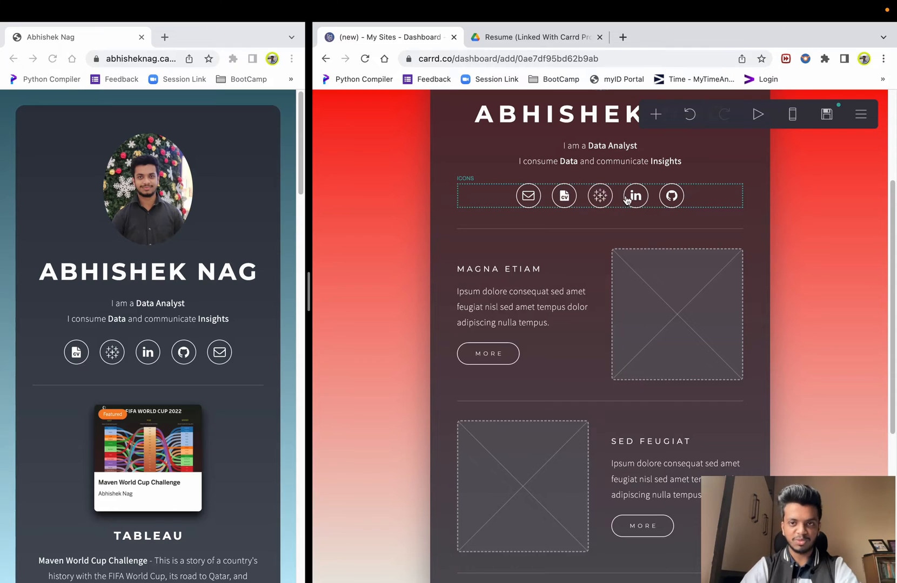
# - Rename the MAGNA ETIAM heading to Tableau
pyautogui.scroll(-2, 499, 261)
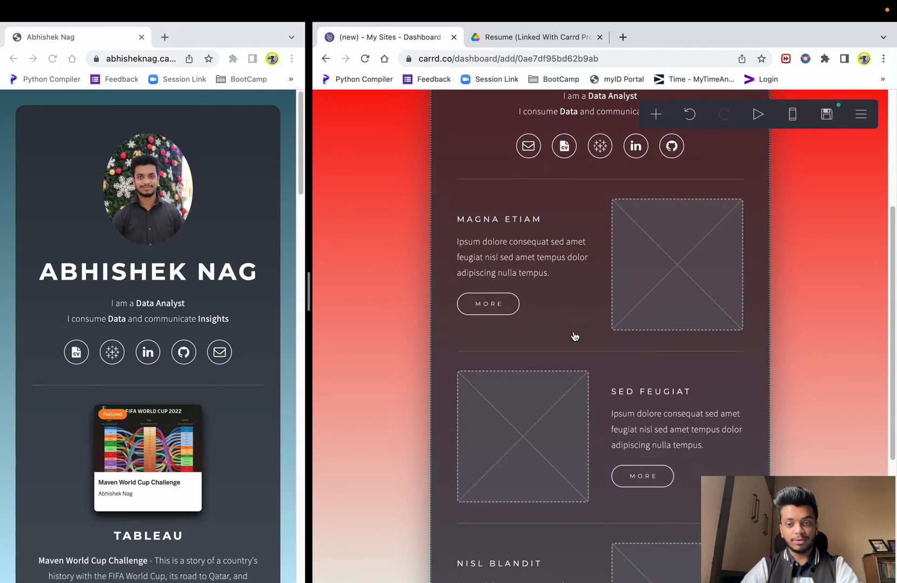
pyautogui.scroll(-3, 575, 334)
pyautogui.scroll(2, 575, 334)
pyautogui.scroll(-3, 212, 354)
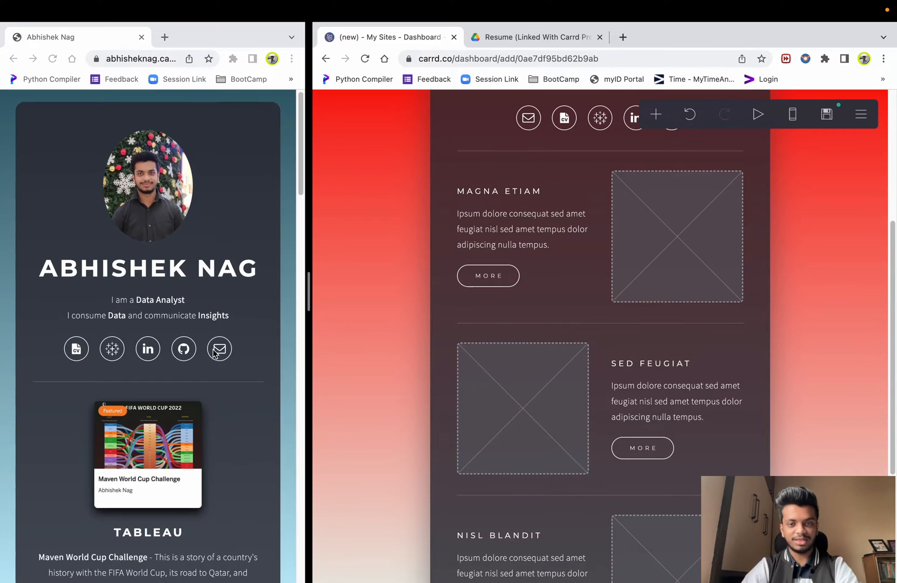
pyautogui.click(490, 192)
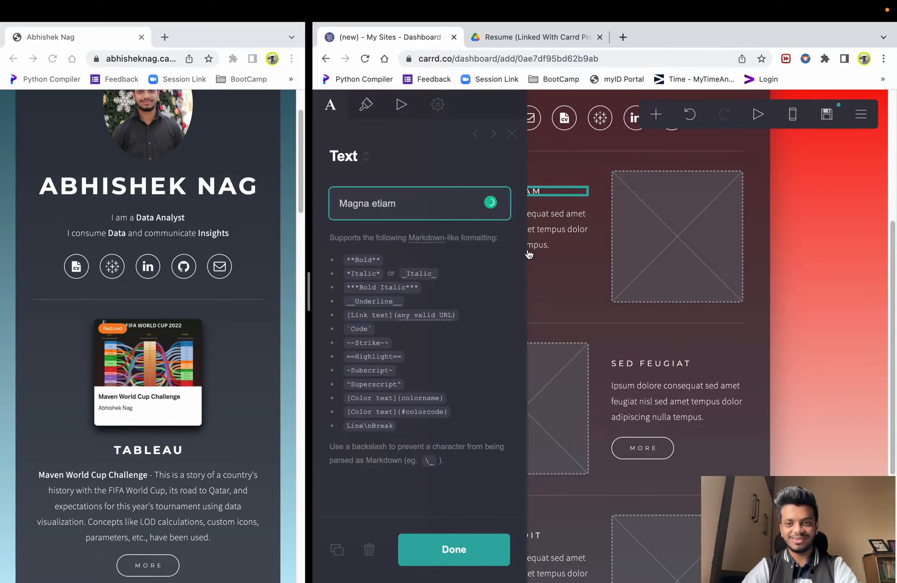
pyautogui.click(832, 298)
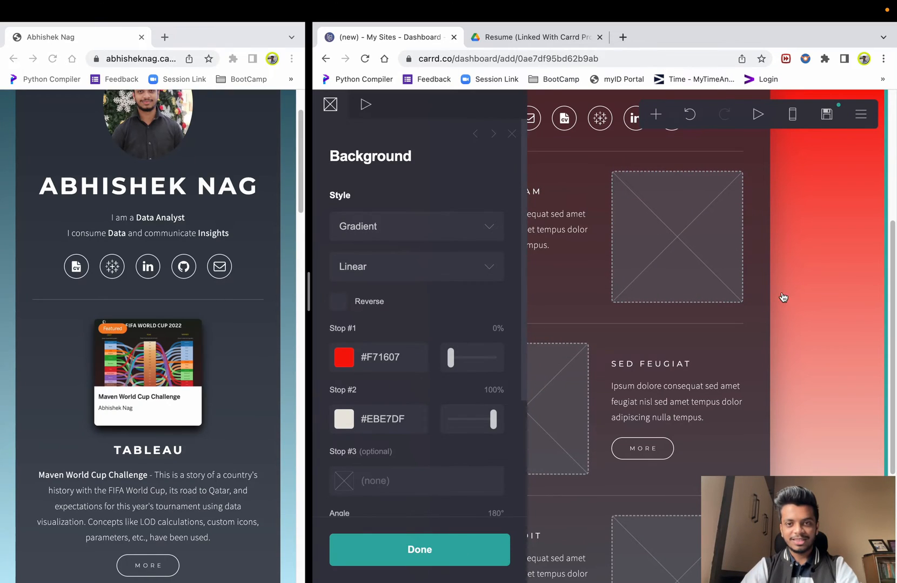
pyautogui.click(505, 194)
pyautogui.tripleClick(403, 208)
pyautogui.write('Tableau')
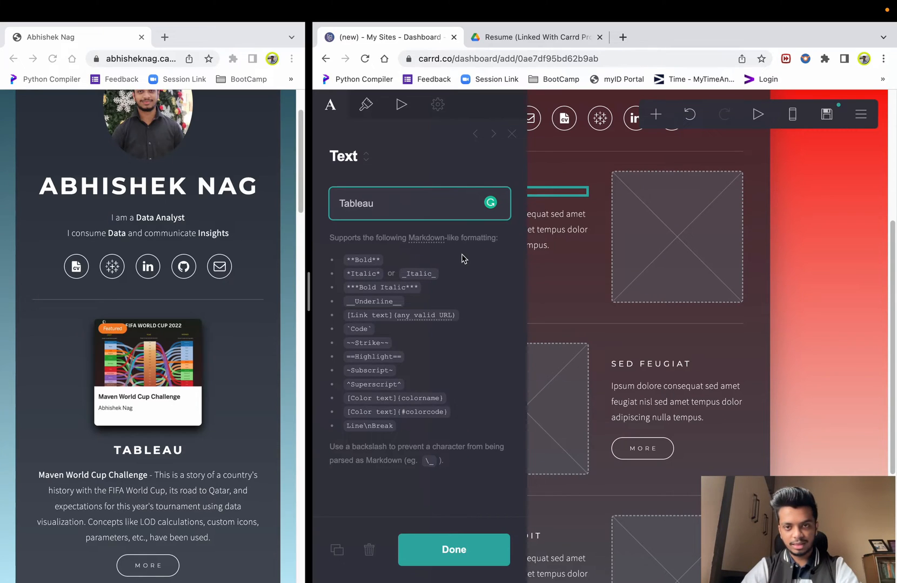
pyautogui.click(846, 334)
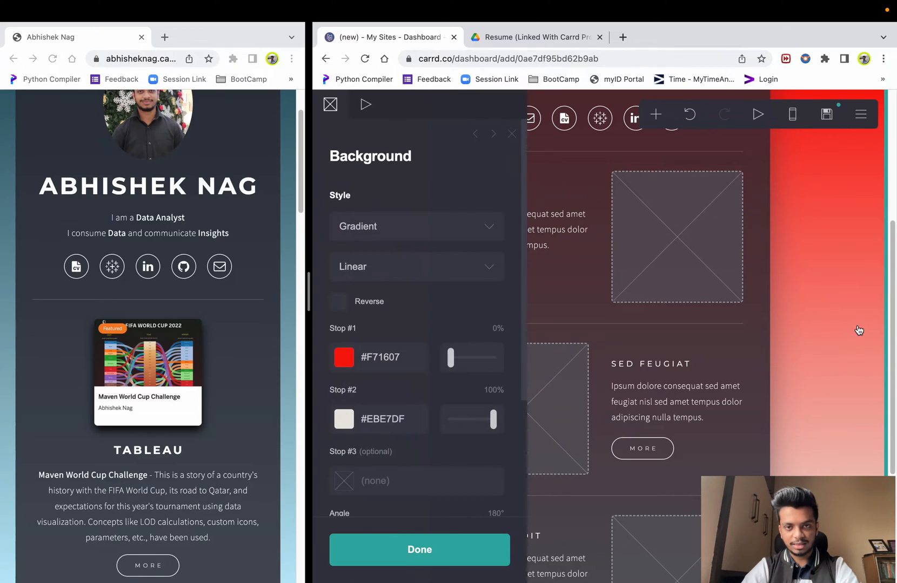
# - Rename the SED FEUGIAT heading to PowerBI
pyautogui.click(679, 369)
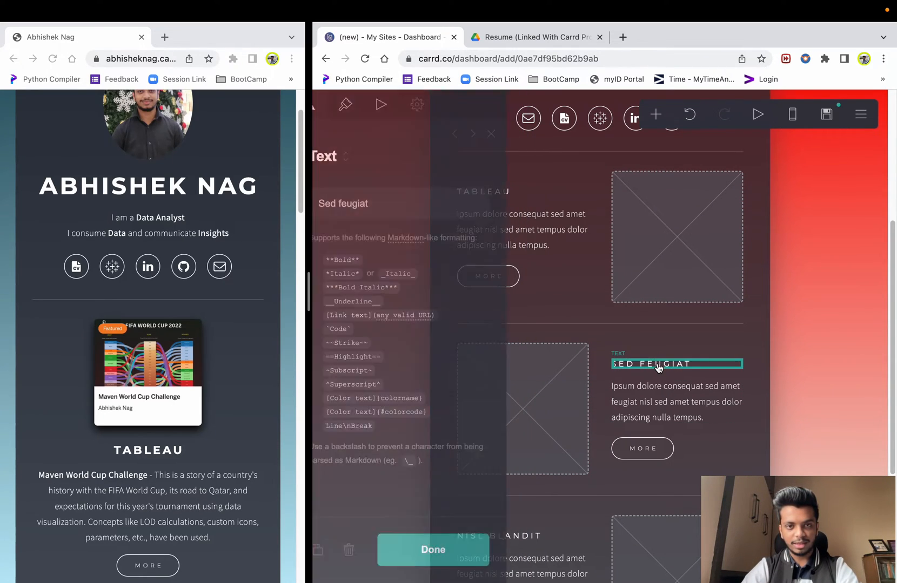
pyautogui.tripleClick(422, 208)
pyautogui.write('P')
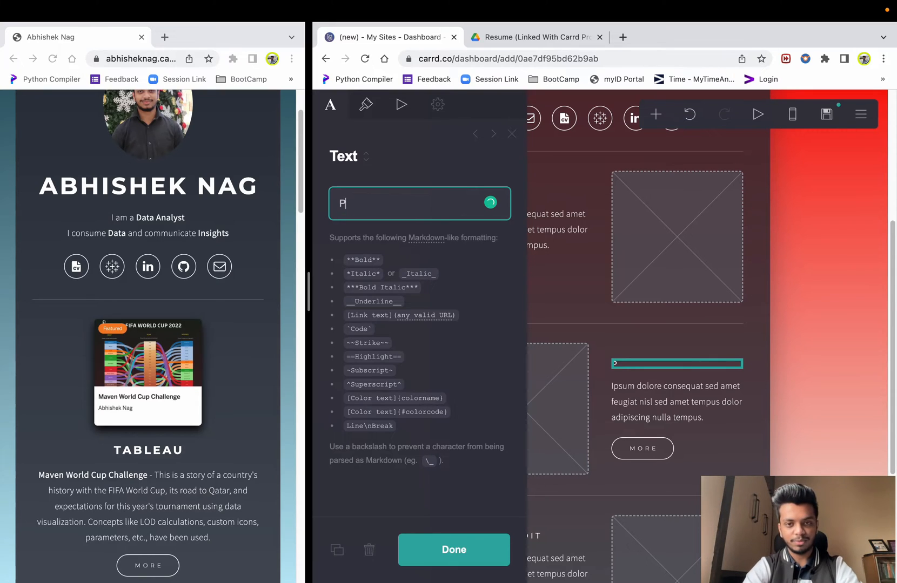
pyautogui.click(855, 340)
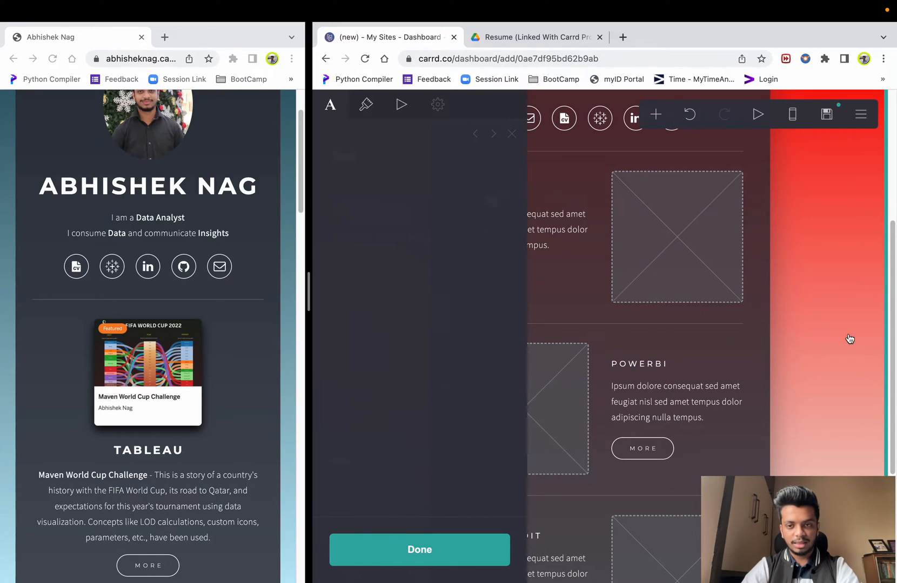
# - Rename the NISL BLANDIT heading to SQL
pyautogui.scroll(-4, 612, 348)
pyautogui.scroll(1, 612, 349)
pyautogui.click(570, 355)
pyautogui.click(557, 358)
pyautogui.click(832, 309)
pyautogui.click(556, 354)
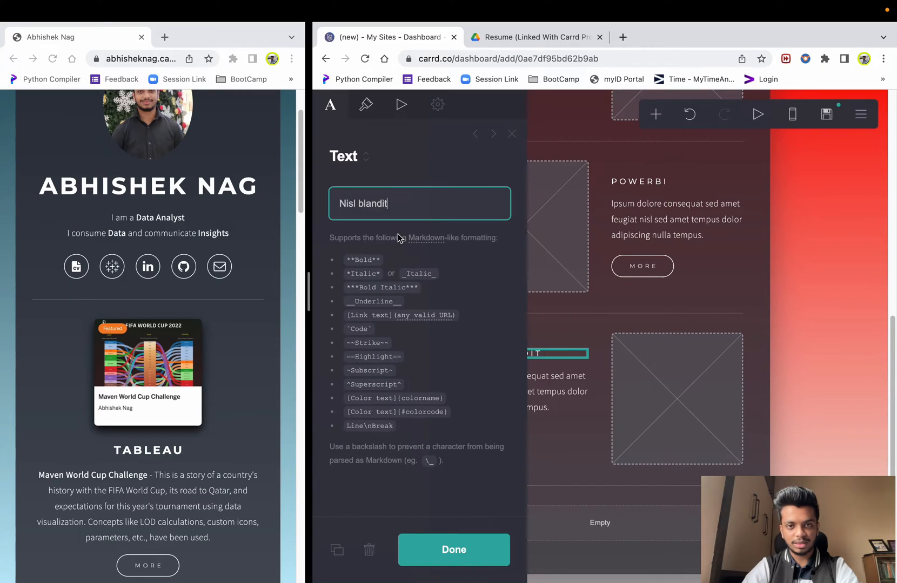
pyautogui.tripleClick(407, 203)
pyautogui.write('SQL')
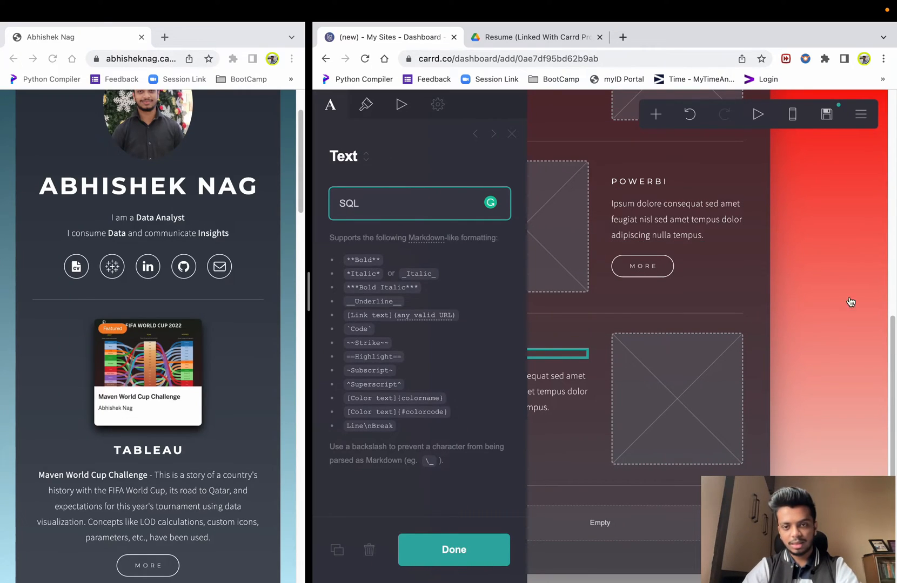
pyautogui.click(838, 322)
# - Delete the empty block below the SQL section
pyautogui.click(857, 374)
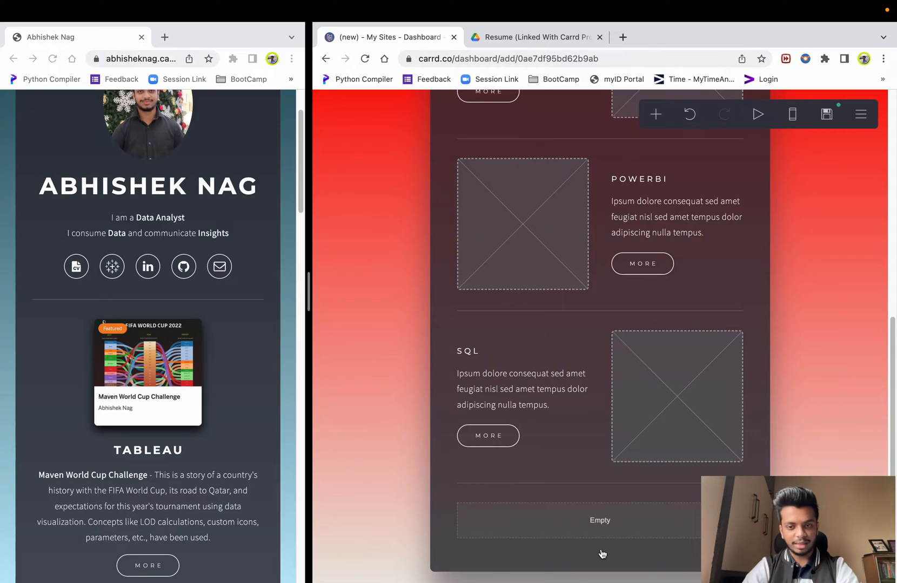
pyautogui.click(593, 527)
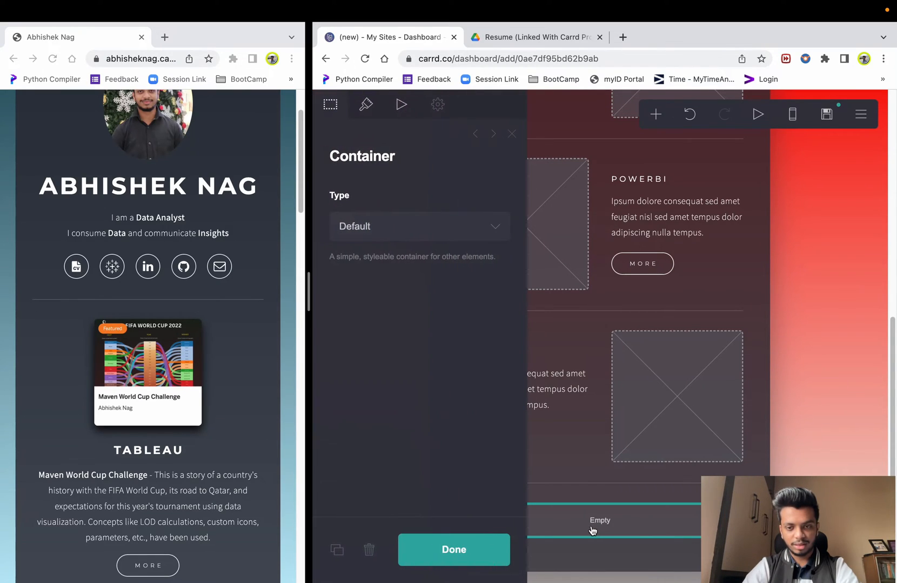
pyautogui.click(370, 549)
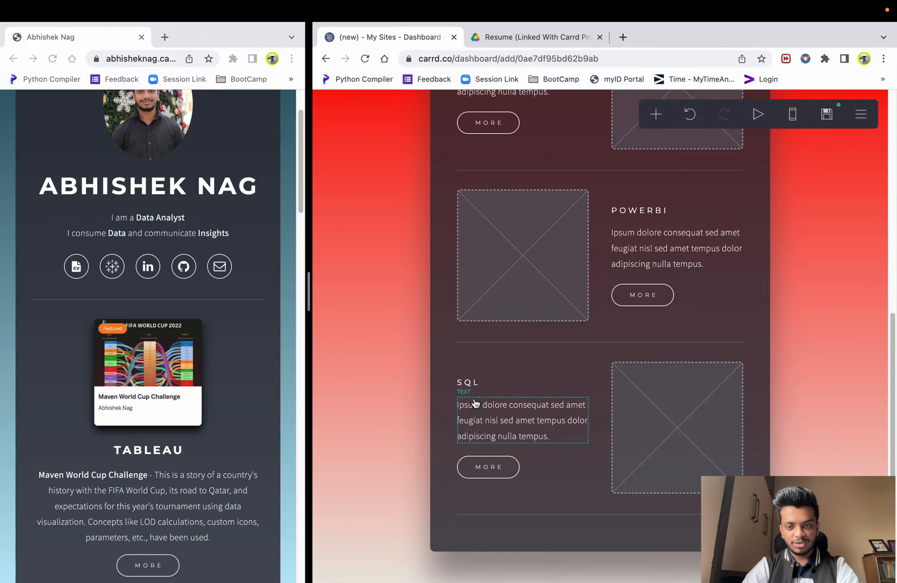
pyautogui.scroll(7, 585, 457)
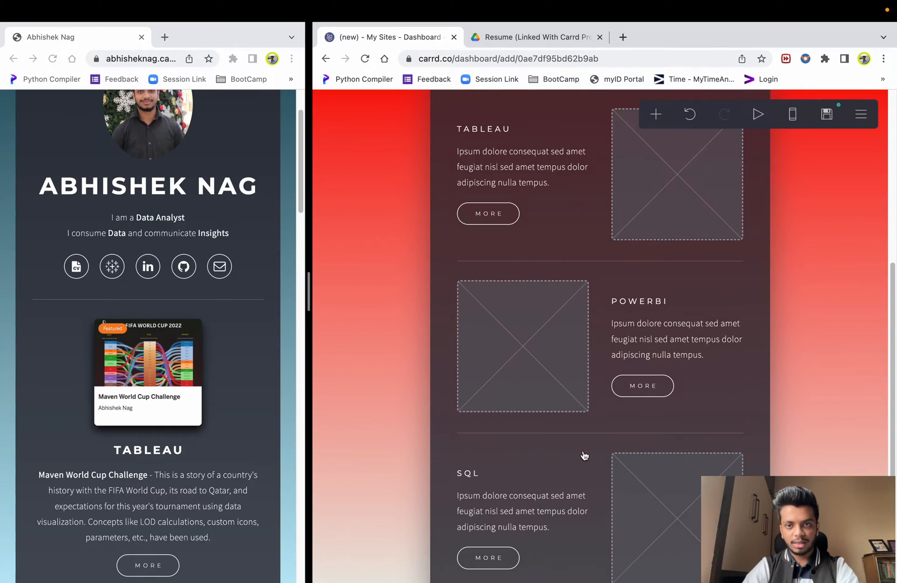
# - Load FIFA 2022 Dashboard.png into the TABLEAU image placeholder
pyautogui.scroll(-2, 565, 456)
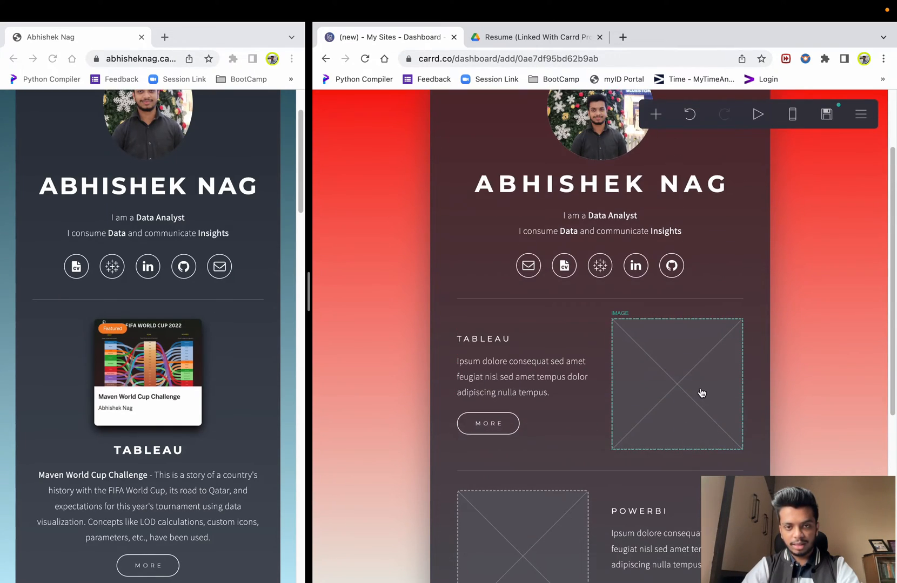
pyautogui.click(701, 394)
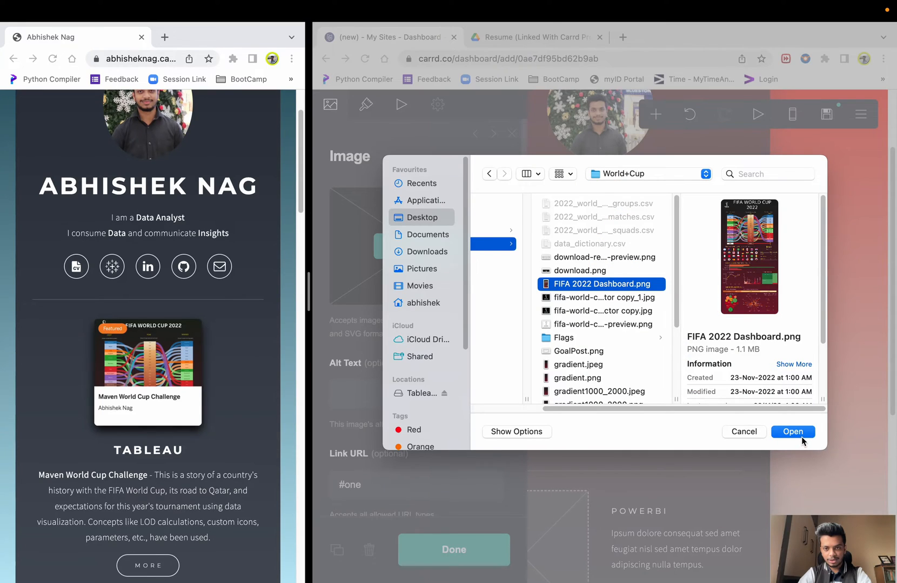
pyautogui.click(799, 433)
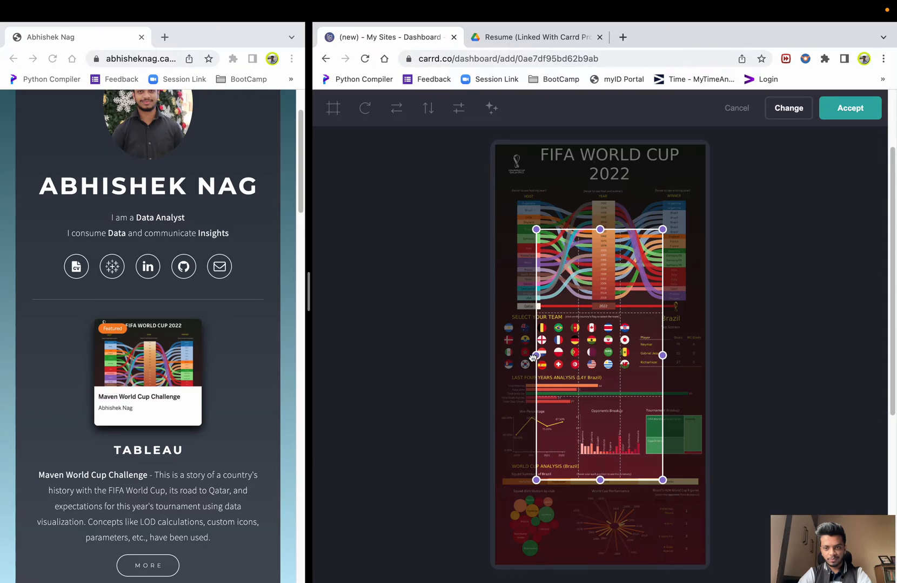
# - Crop the dashboard image to its full width and upper part, then apply it
pyautogui.moveTo(534, 357); pyautogui.dragTo(473, 359)
pyautogui.moveTo(663, 355); pyautogui.dragTo(728, 360)
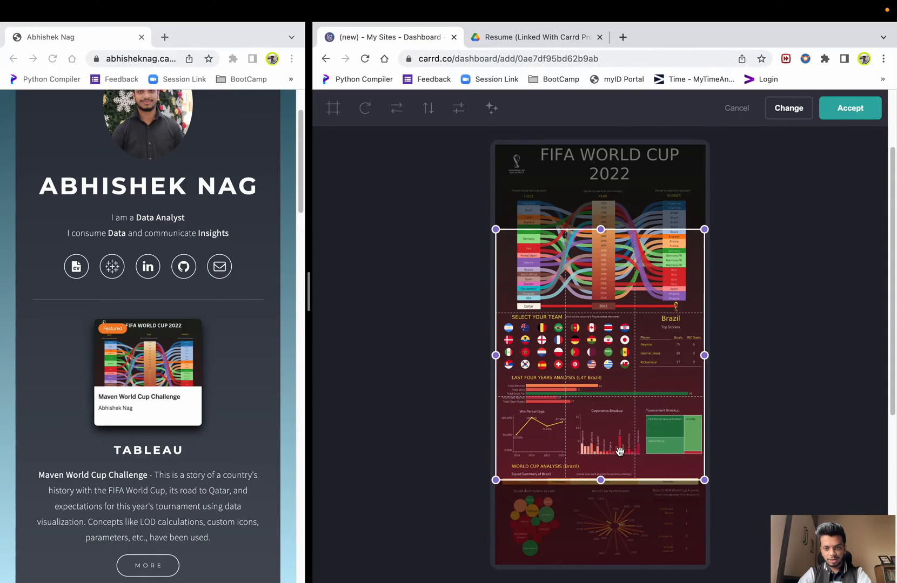
pyautogui.moveTo(603, 478); pyautogui.dragTo(603, 450)
pyautogui.moveTo(634, 342); pyautogui.dragTo(635, 260)
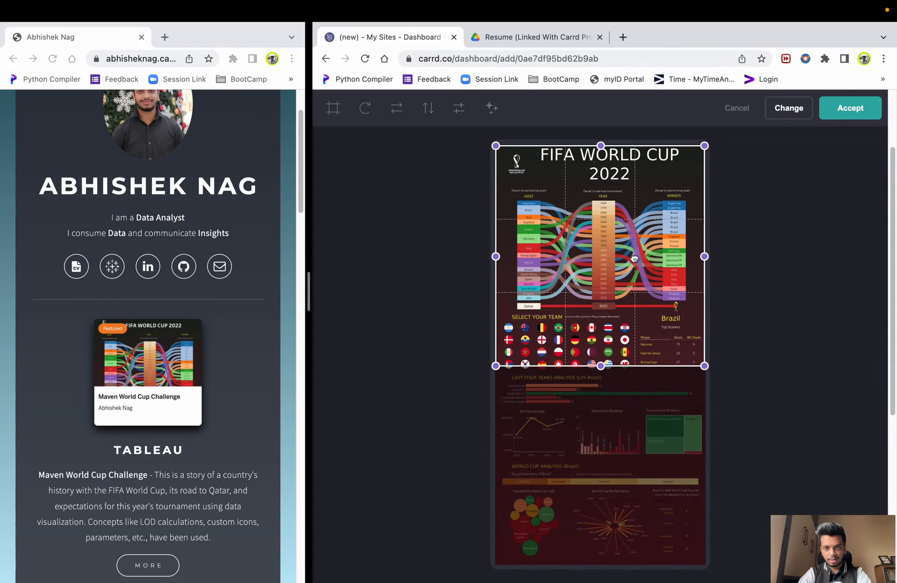
pyautogui.moveTo(600, 144); pyautogui.dragTo(603, 137)
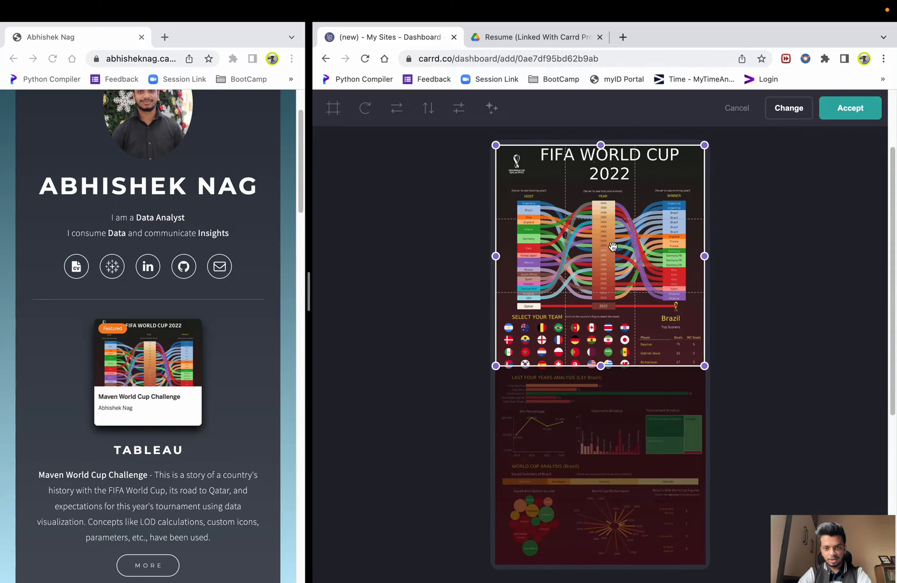
pyautogui.moveTo(600, 367); pyautogui.dragTo(601, 375)
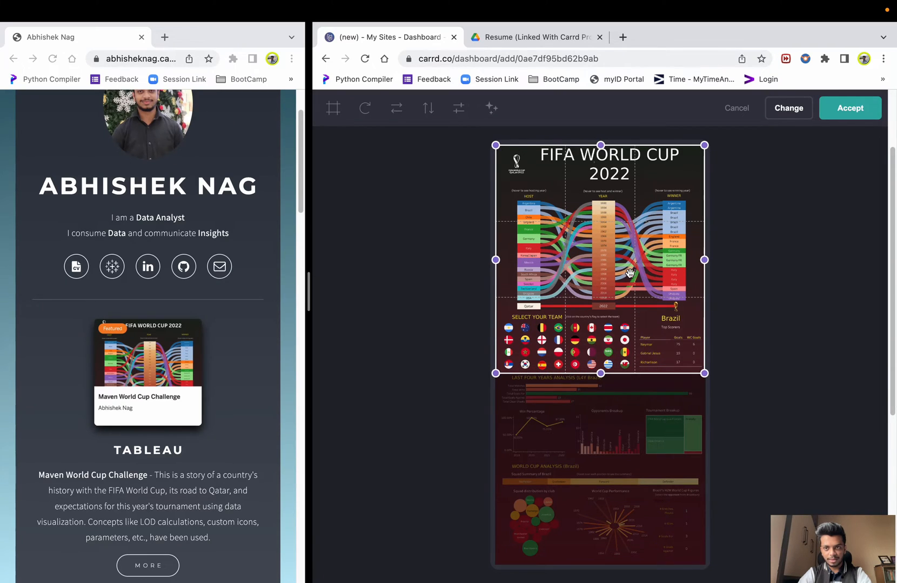
pyautogui.click(839, 113)
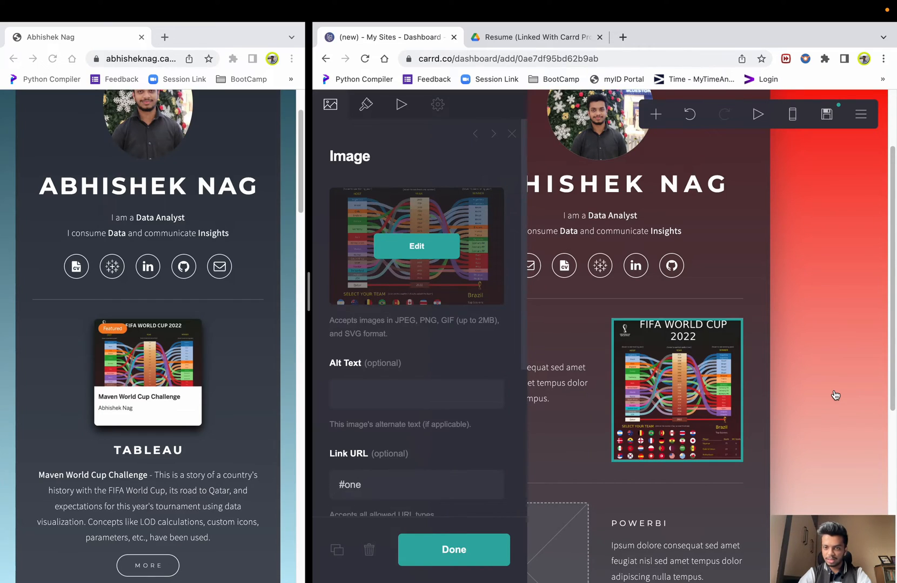
pyautogui.click(806, 422)
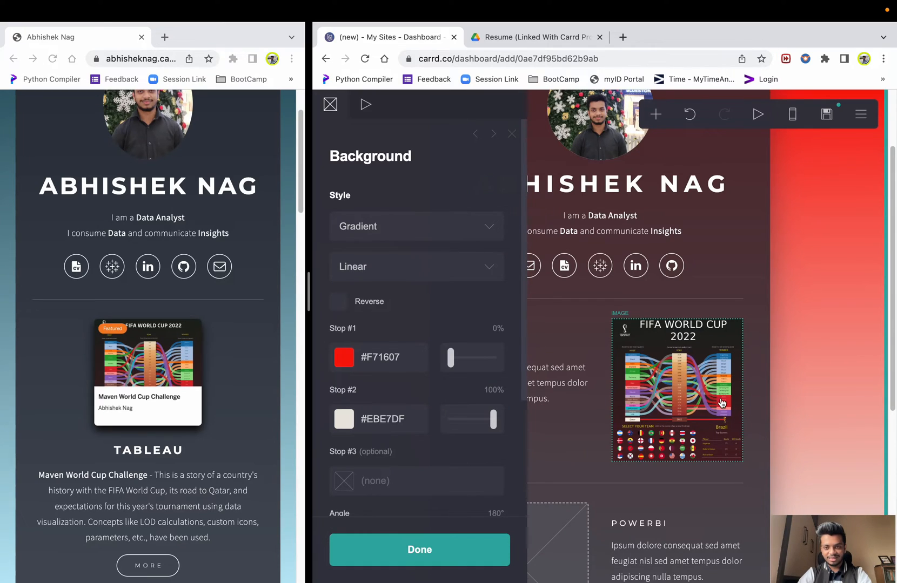
pyautogui.scroll(-1, 710, 398)
pyautogui.click(859, 397)
# - Replace the TABLEAU placeholder paragraph with the Maven World Cup Challenge description from the live page
pyautogui.click(522, 342)
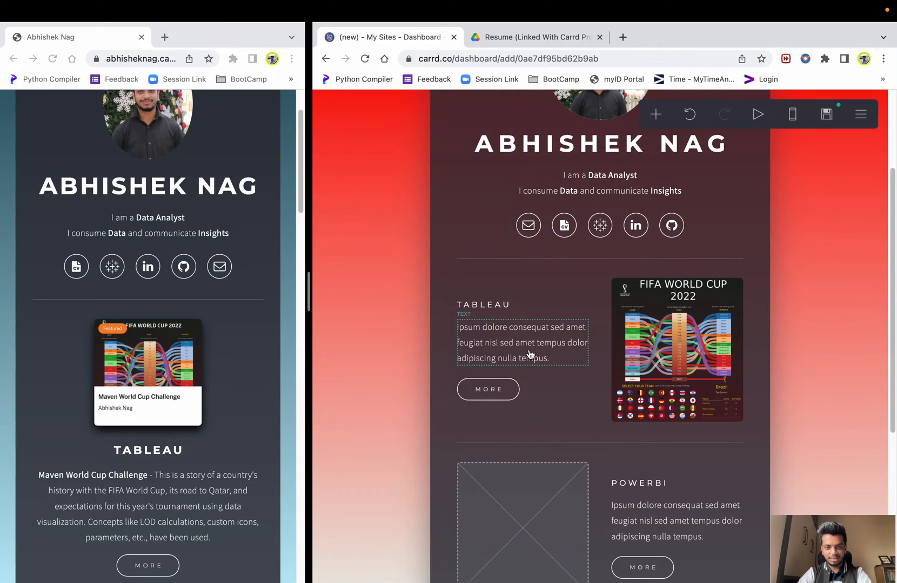
pyautogui.scroll(-2, 196, 464)
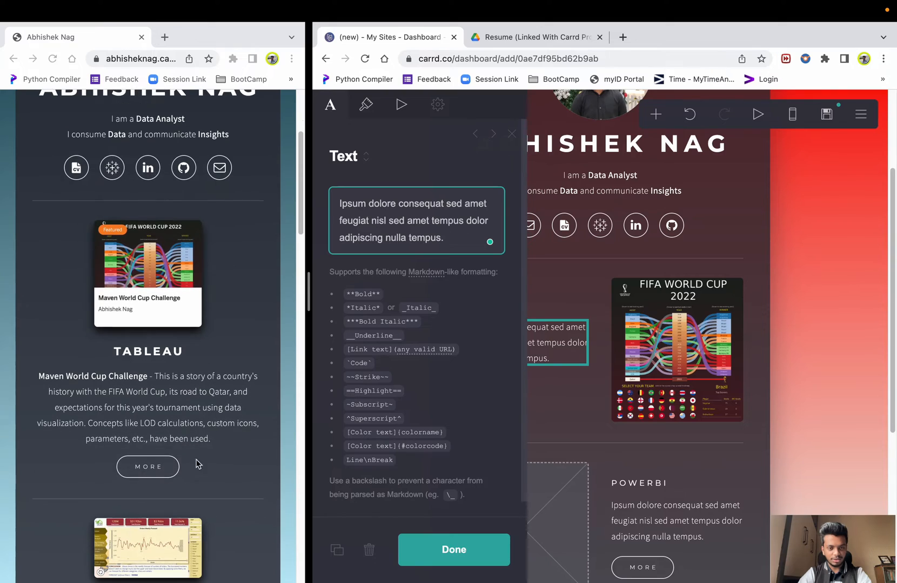
pyautogui.click(218, 438)
pyautogui.moveTo(40, 378); pyautogui.dragTo(252, 444)
pyautogui.press('super+c')
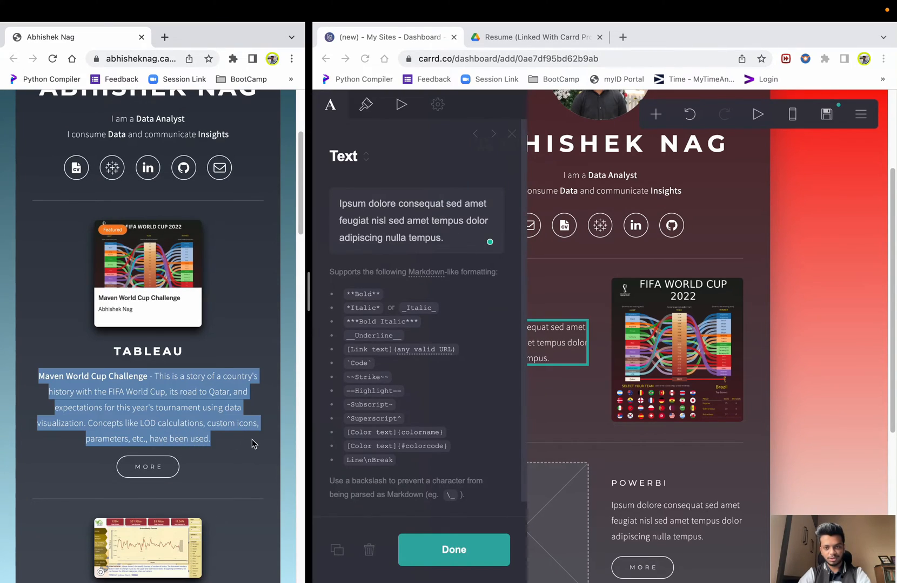
pyautogui.click(803, 394)
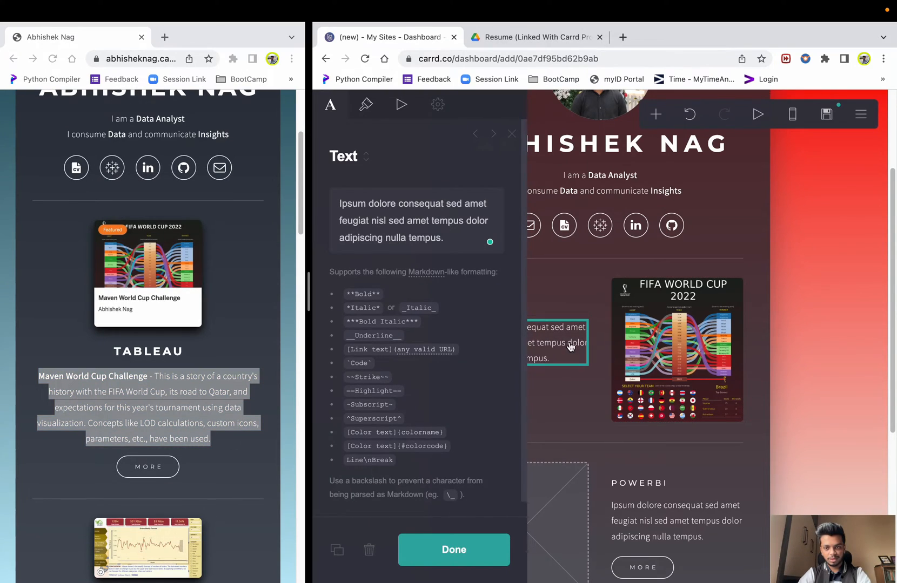
pyautogui.click(833, 327)
pyautogui.click(543, 344)
pyautogui.tripleClick(419, 242)
pyautogui.press('super+v')
pyautogui.click(472, 556)
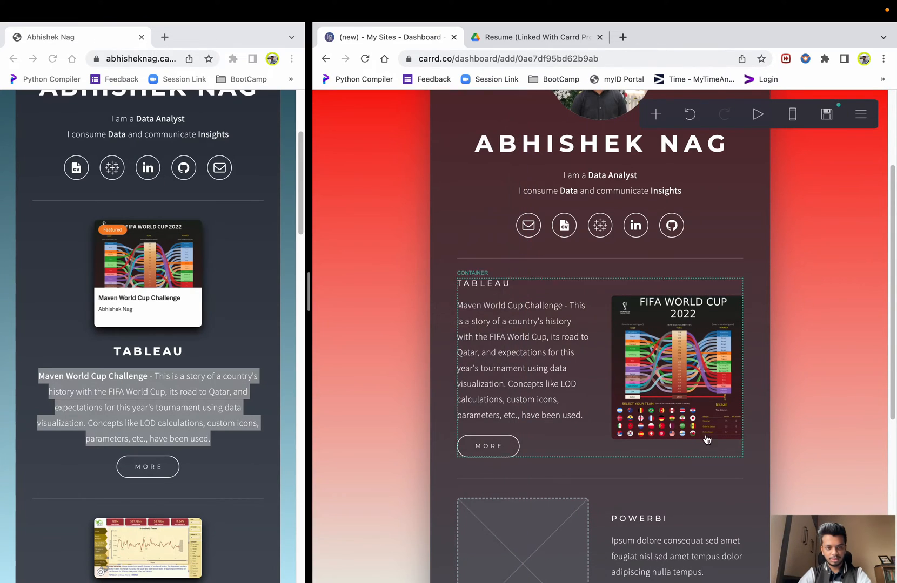
# - Bold the 'Maven World Cup Challenge' title with ** Markdown markers
pyautogui.click(540, 351)
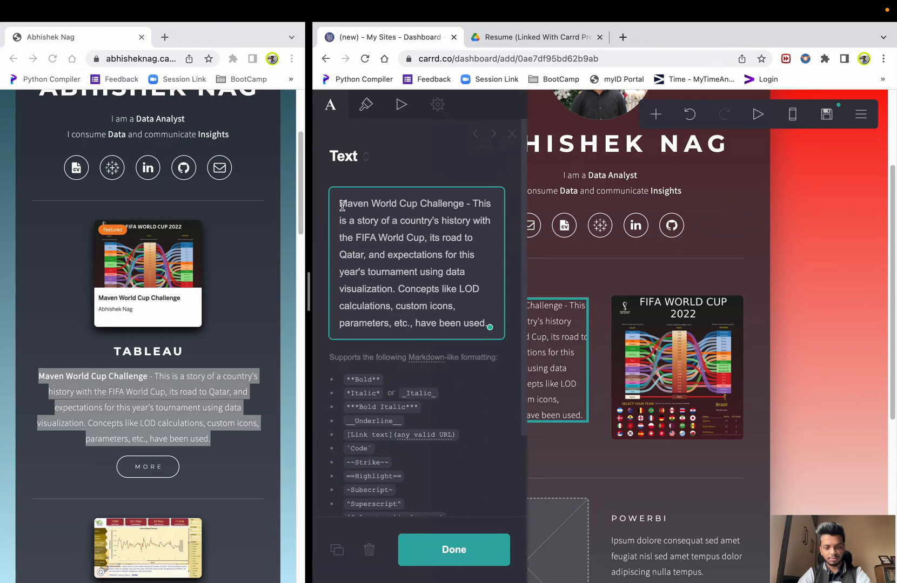
pyautogui.write('**')
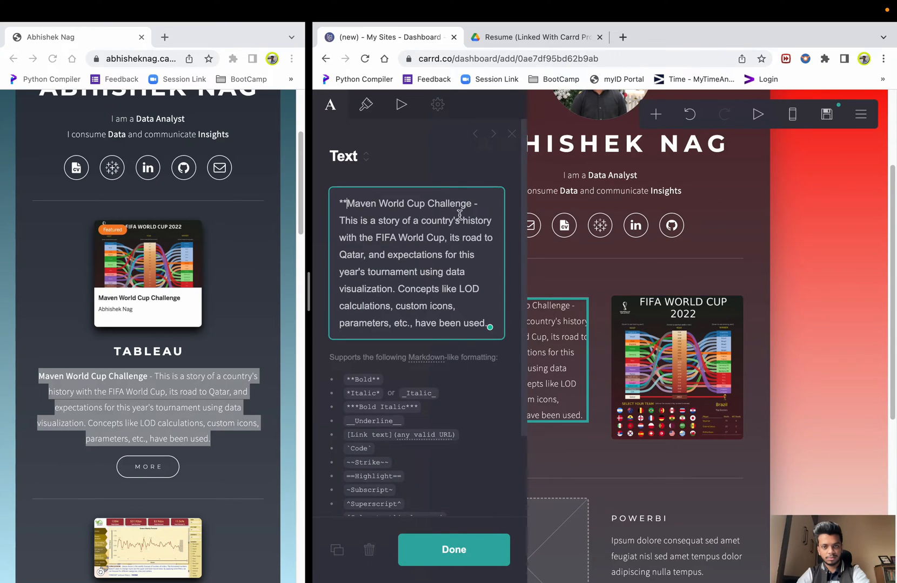
pyautogui.write('**')
pyautogui.click(782, 313)
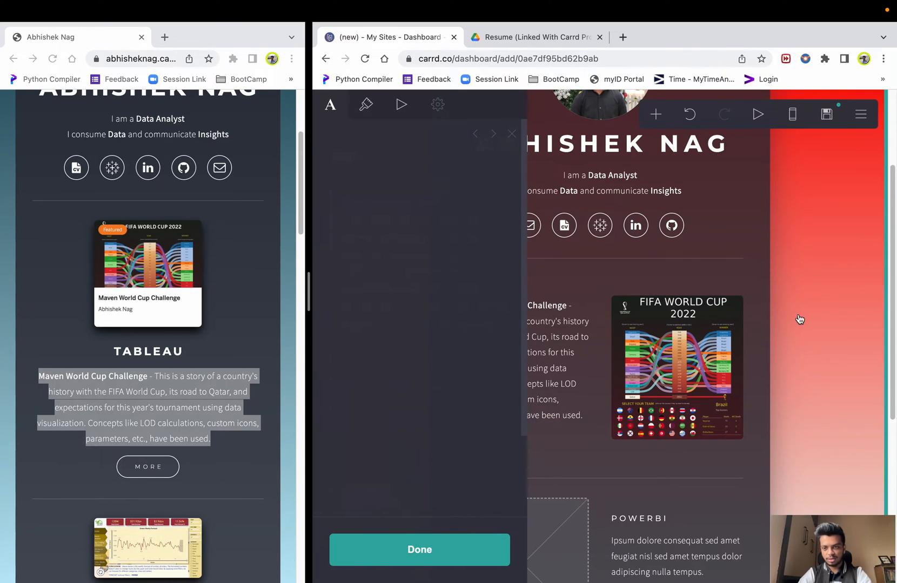
pyautogui.click(814, 360)
pyautogui.scroll(-2, 596, 454)
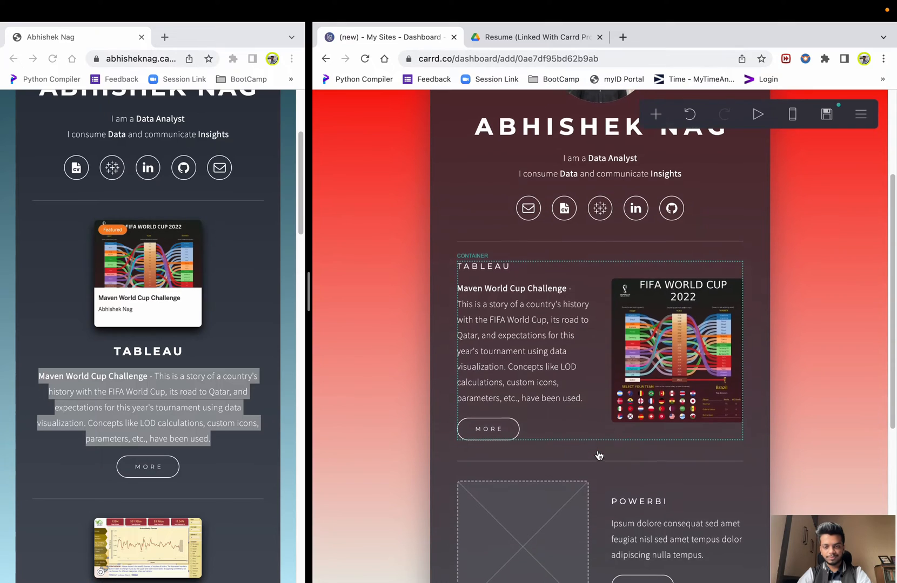
pyautogui.click(493, 406)
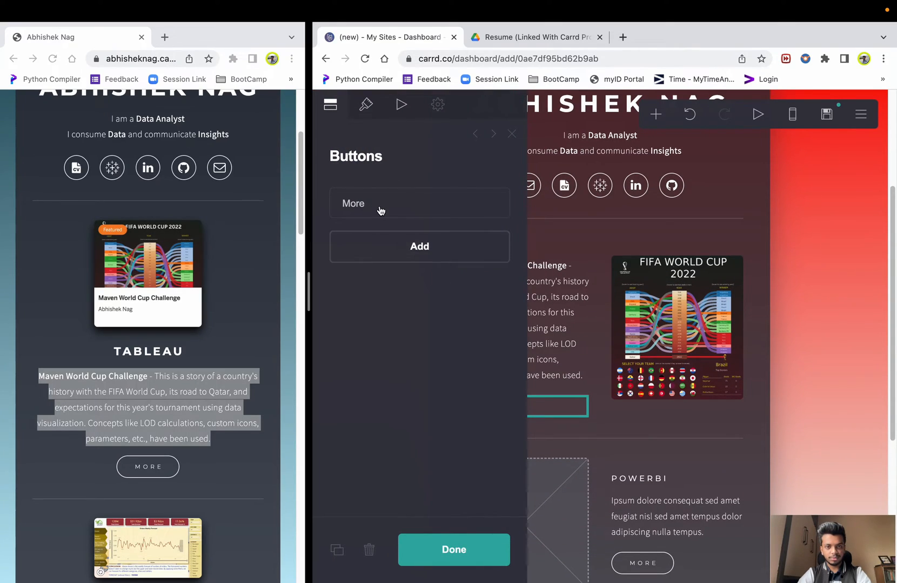
# - Relabel the Tableau project's button to 'Click Here'
pyautogui.click(381, 211)
pyautogui.doubleClick(386, 275)
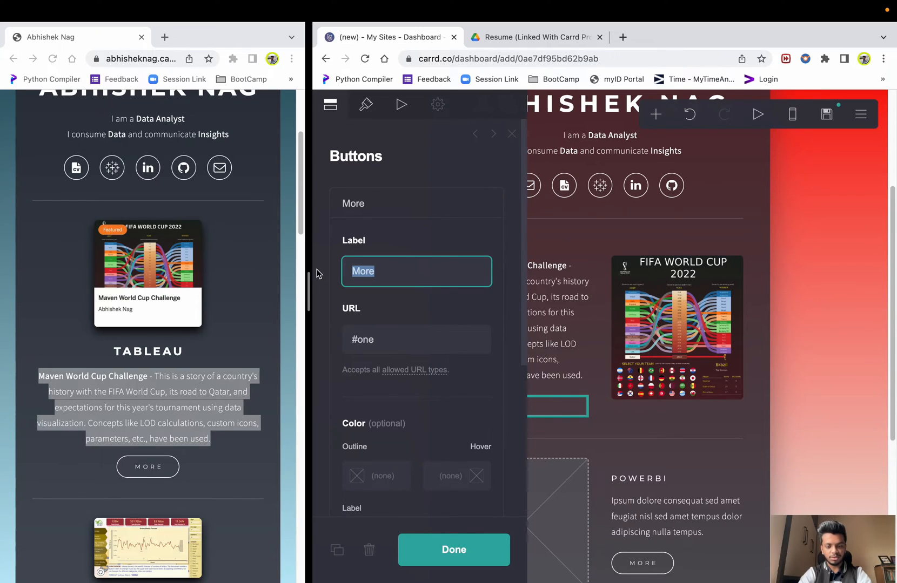
pyautogui.write('Click He')
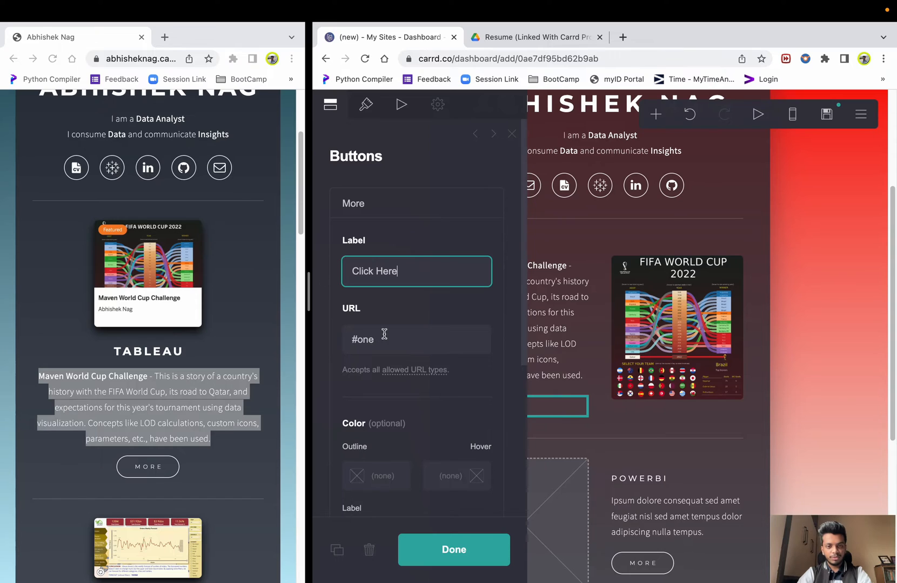
pyautogui.press('Tab')
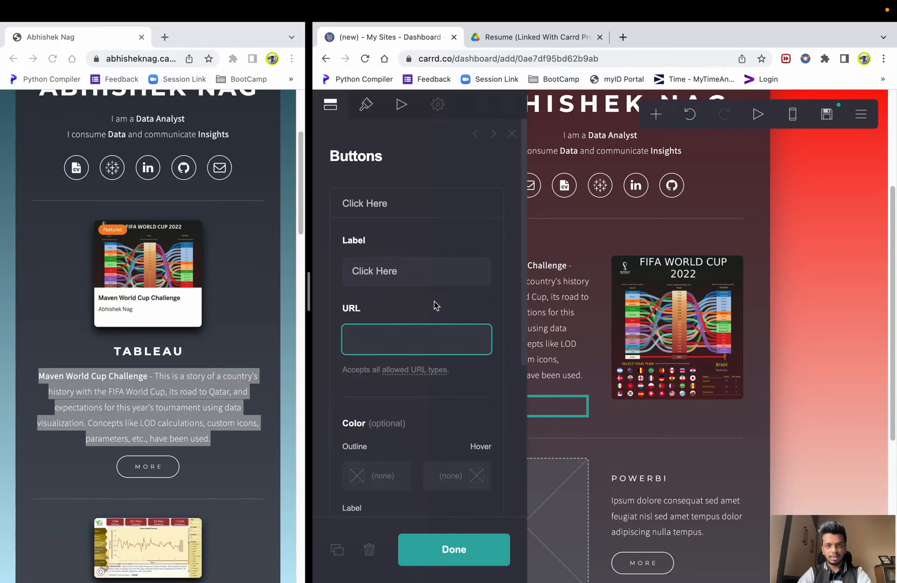
# - Start a Tableau Public search in a new browser tab
pyautogui.click(625, 37)
pyautogui.write('pubcli')
pyautogui.press('super+a')
# - Open the Maven World Cup Challenge viz on Tableau Public and copy its URL
pyautogui.write('publi')
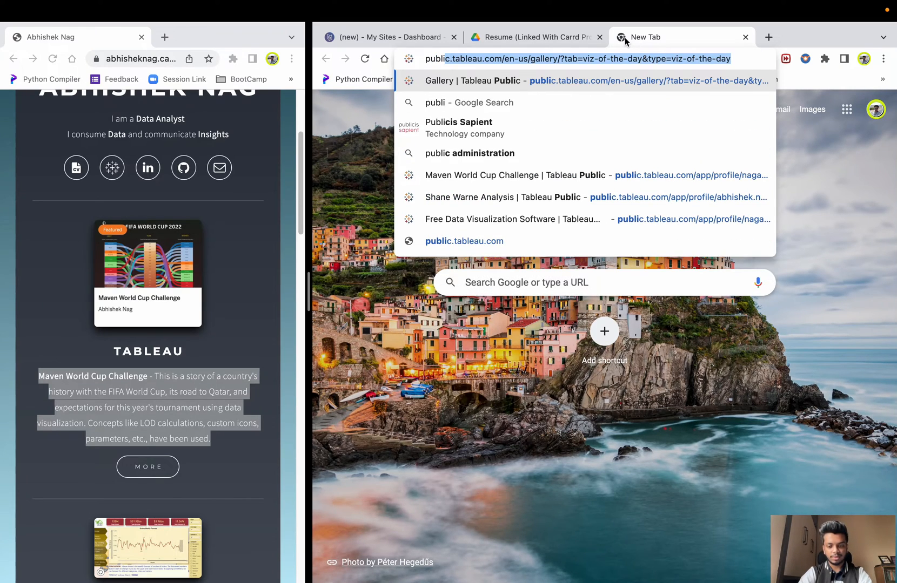
pyautogui.write('c')
pyautogui.press('Down')
pyautogui.press('Down')
pyautogui.press('Down')
pyautogui.press('Down')
pyautogui.press('Down')
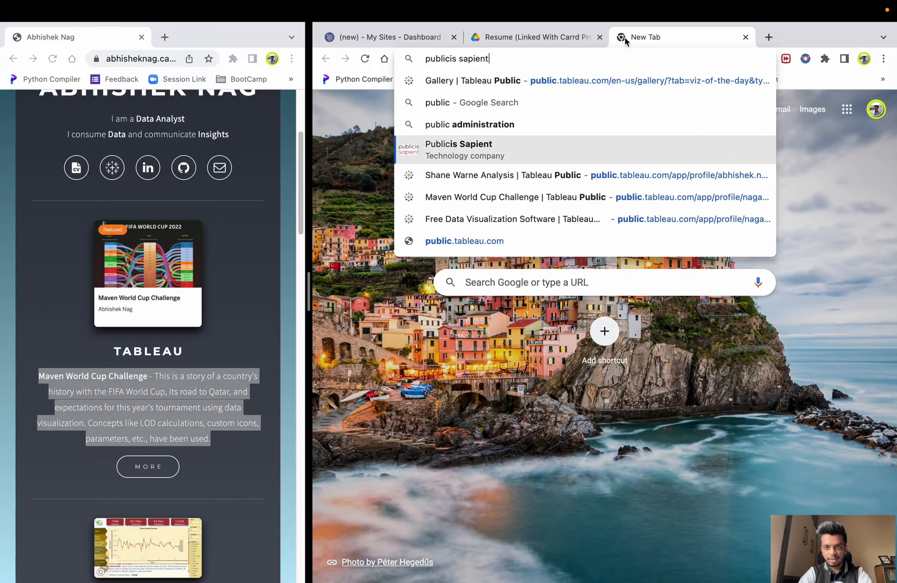
pyautogui.press('Return')
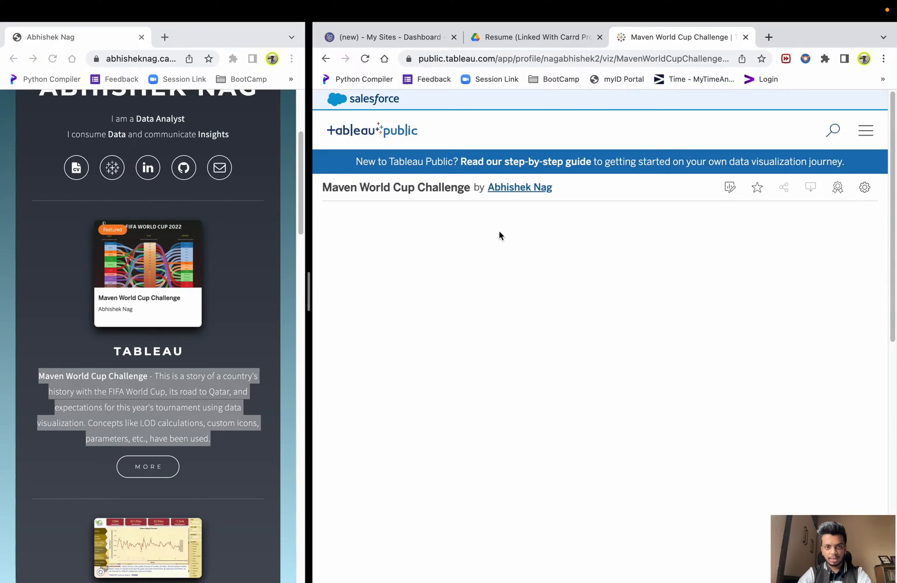
pyautogui.click(499, 53)
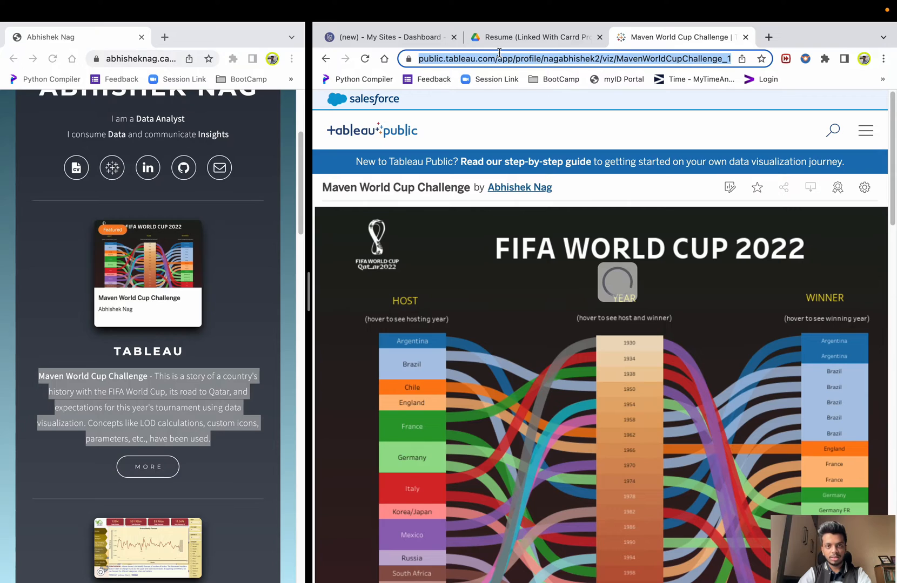
pyautogui.click(419, 38)
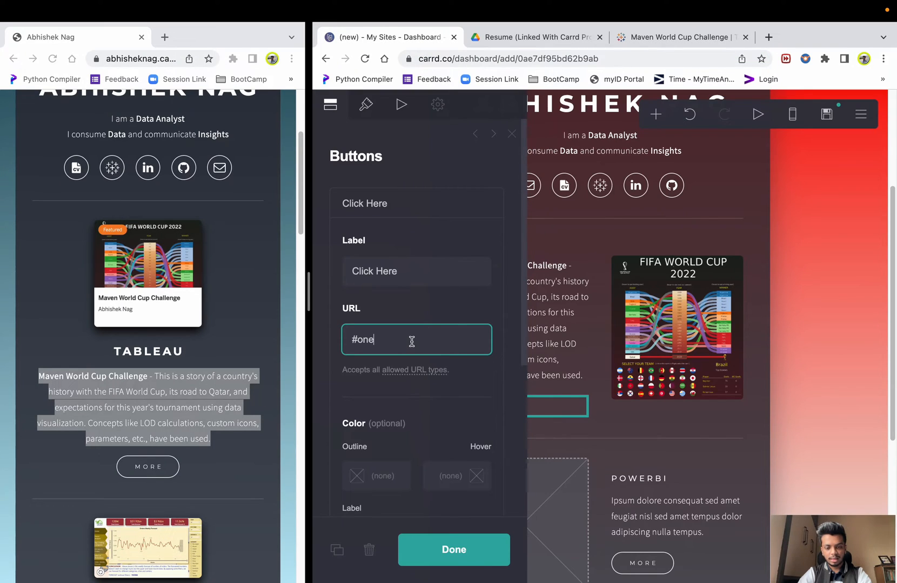
# - Paste the Tableau Public viz URL over #one as the Click Here button's link
pyautogui.press('super+v')
pyautogui.click(431, 309)
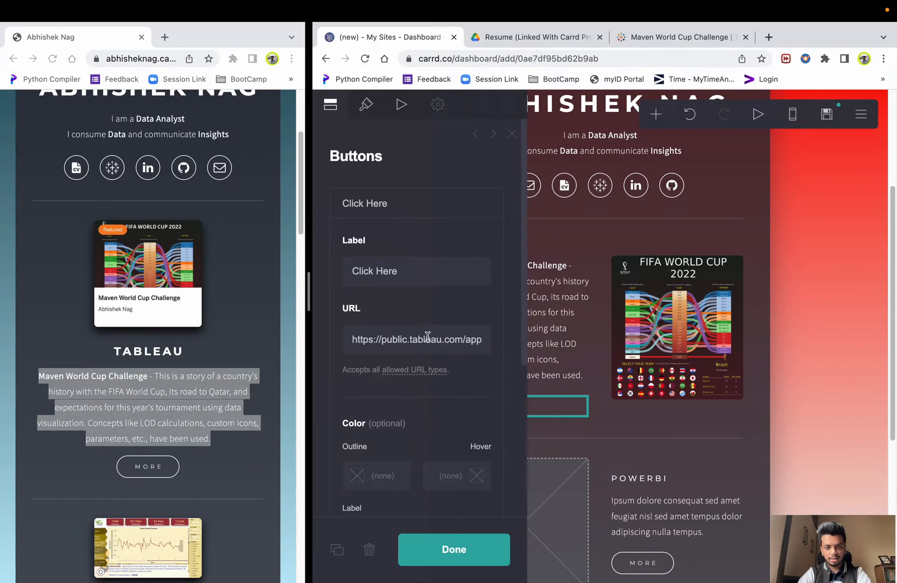
pyautogui.scroll(-4, 427, 332)
pyautogui.scroll(-2, 404, 362)
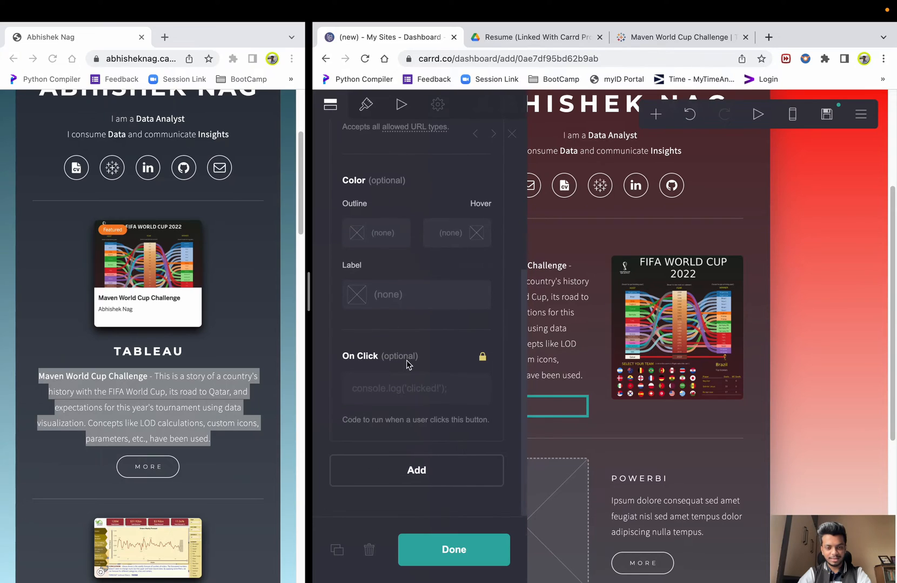
pyautogui.click(455, 546)
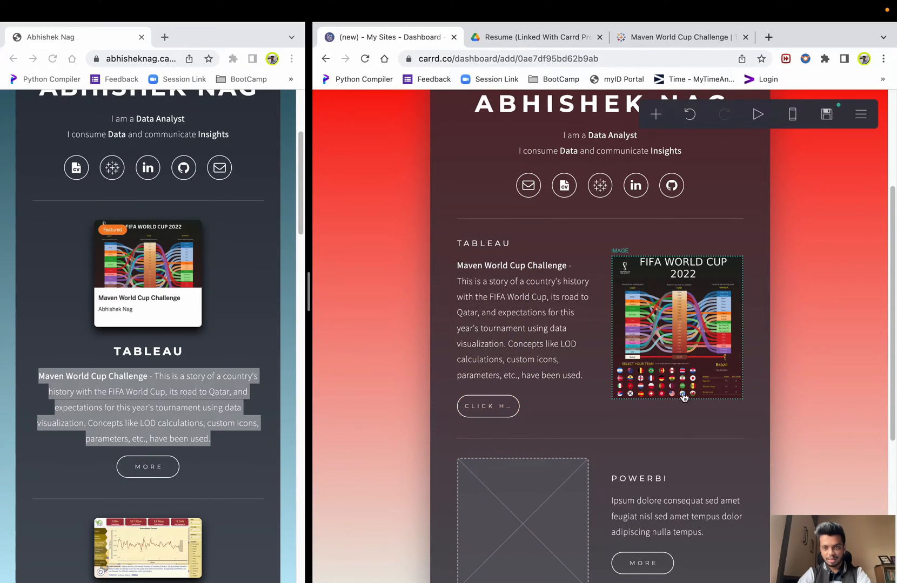
pyautogui.scroll(-2, 621, 397)
pyautogui.scroll(-5, 489, 330)
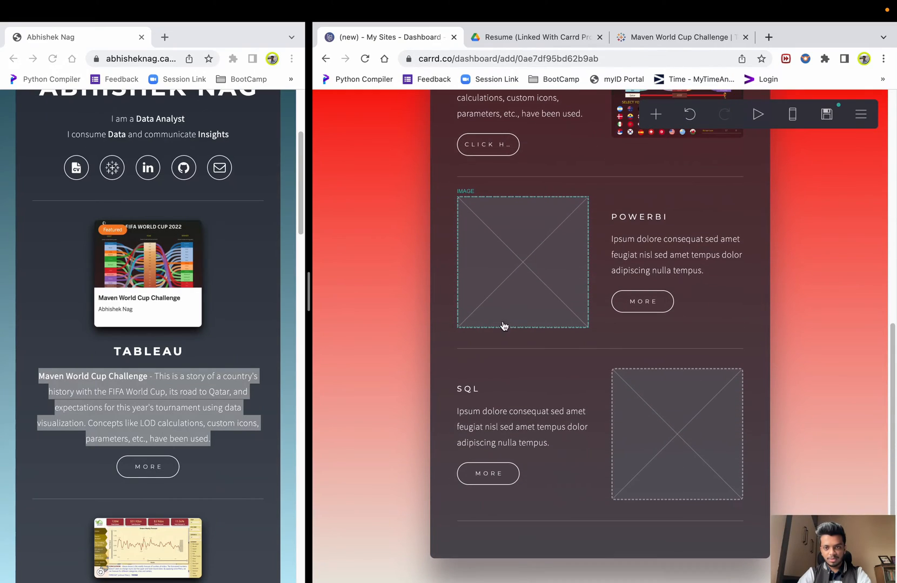
# - Upload the fifa-world-cup logo jpg into the POWERBI section's image slot
pyautogui.click(543, 275)
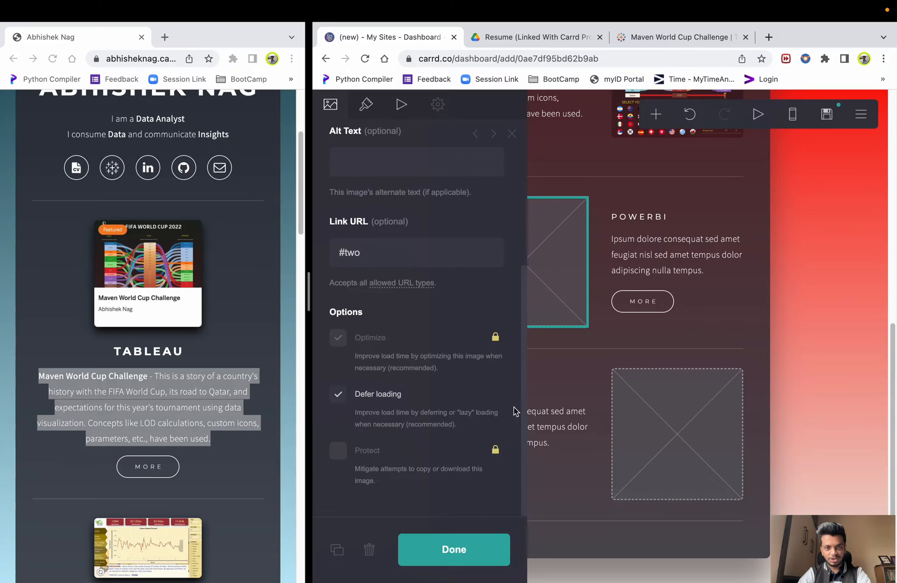
pyautogui.scroll(5, 378, 335)
pyautogui.click(426, 257)
pyautogui.scroll(-5, 530, 330)
pyautogui.scroll(5, 530, 331)
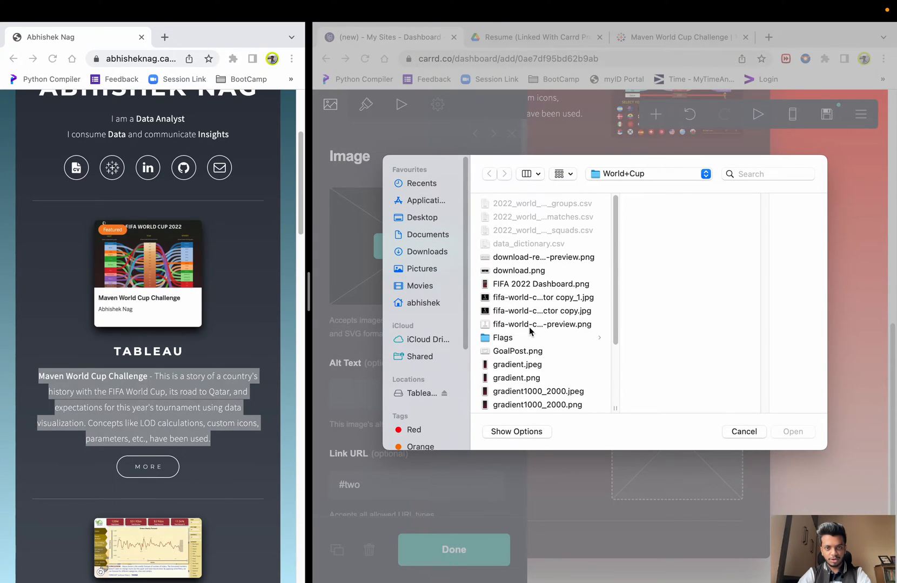
pyautogui.click(536, 300)
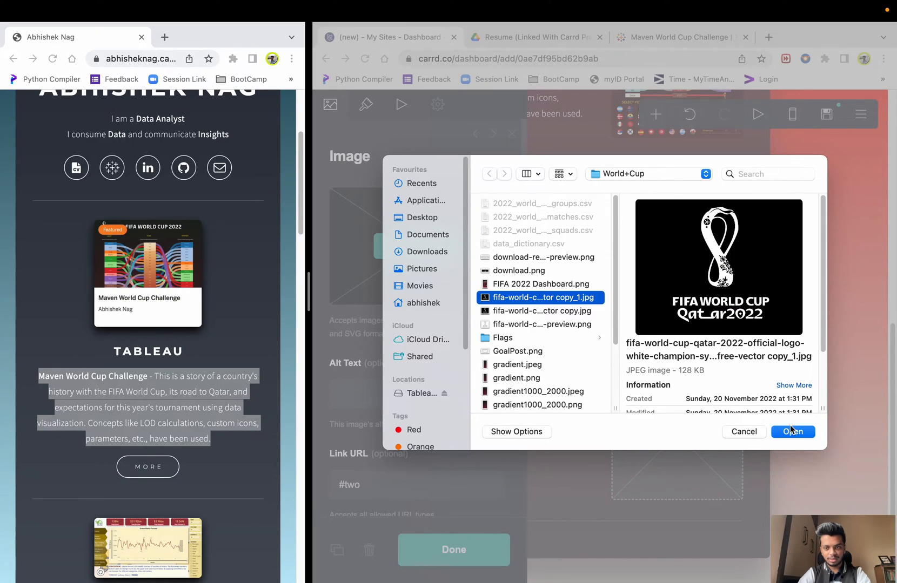
pyautogui.click(792, 432)
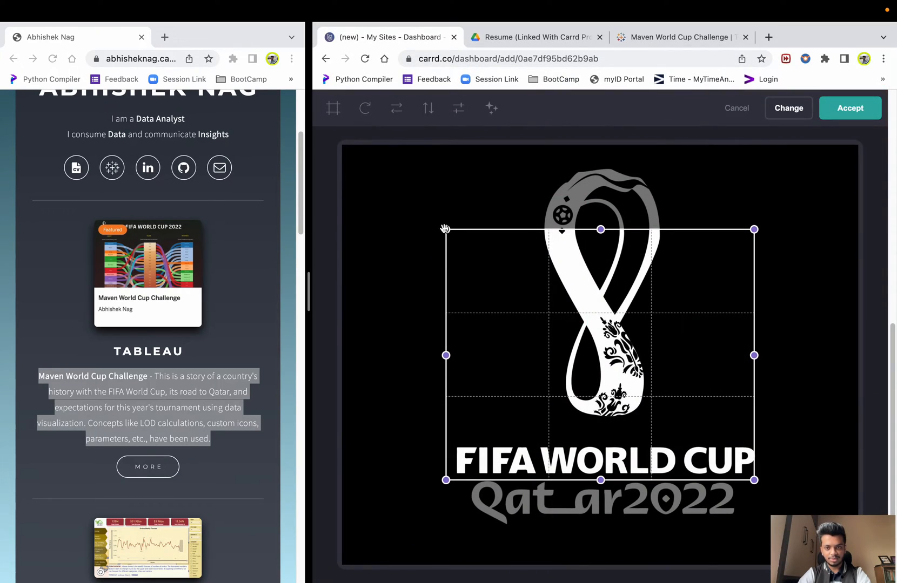
# - Expand the crop box to cover the whole Qatar 2022 logo and accept it
pyautogui.moveTo(755, 480); pyautogui.dragTo(854, 562)
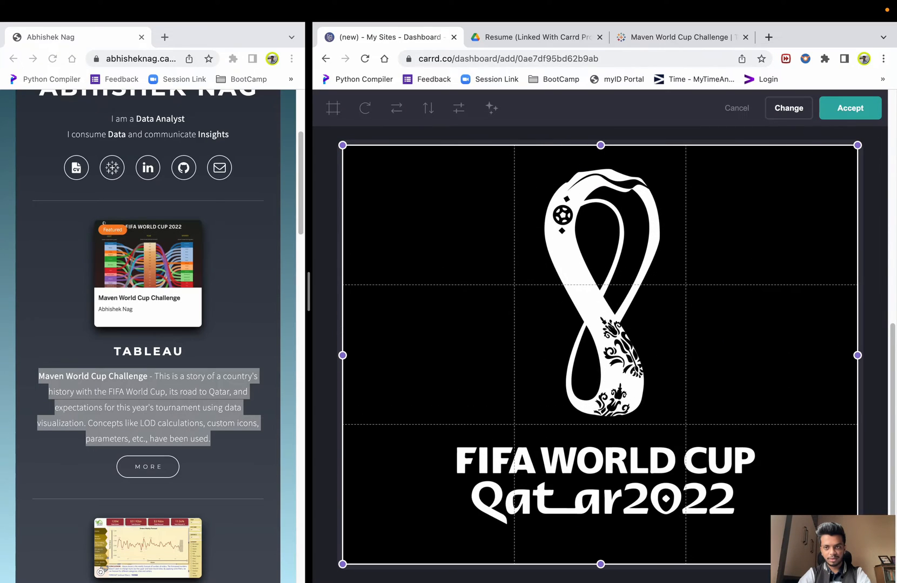
pyautogui.click(847, 114)
pyautogui.click(851, 315)
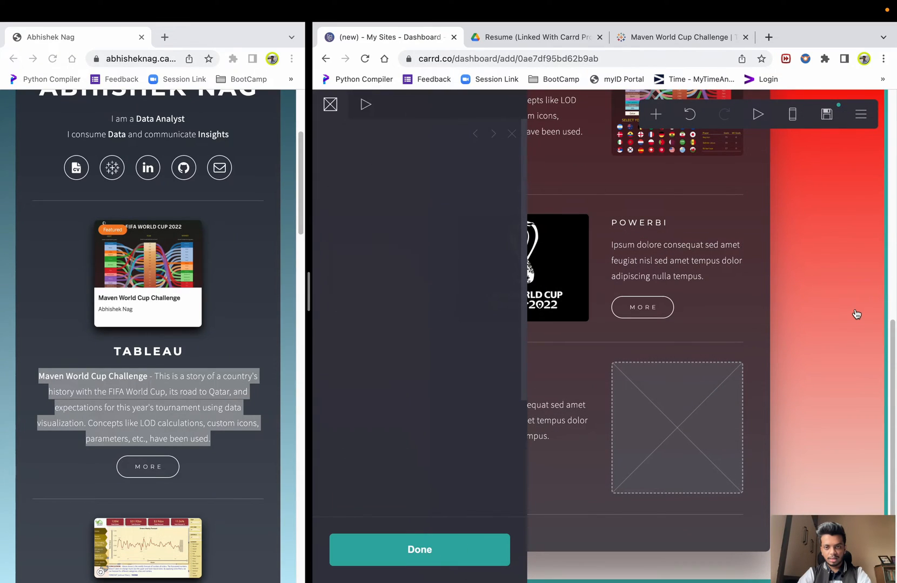
pyautogui.click(690, 262)
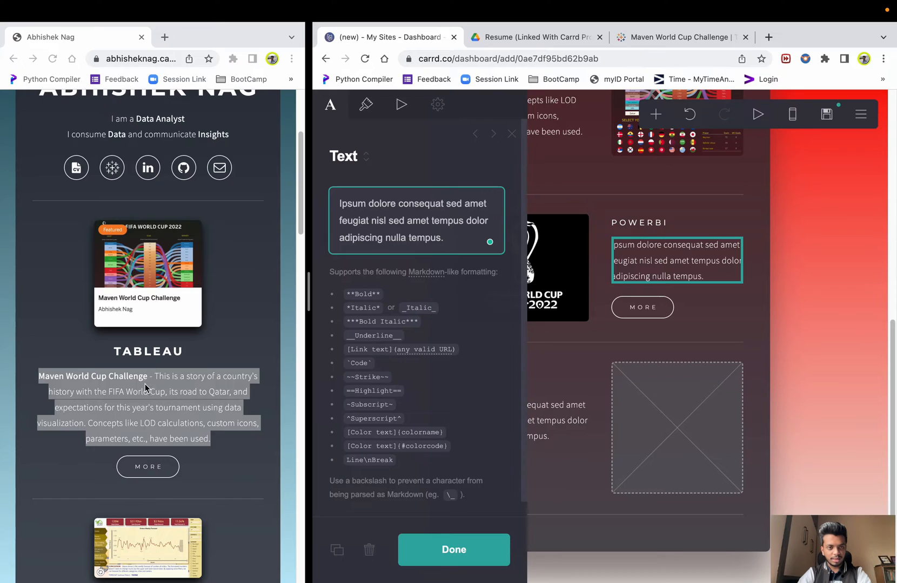
pyautogui.scroll(-7, 145, 386)
# - Paste the copied Microsoft PowerBI dashboard description over the POWERBI placeholder paragraph
pyautogui.moveTo(190, 316); pyautogui.dragTo(23, 269)
pyautogui.press('super+c')
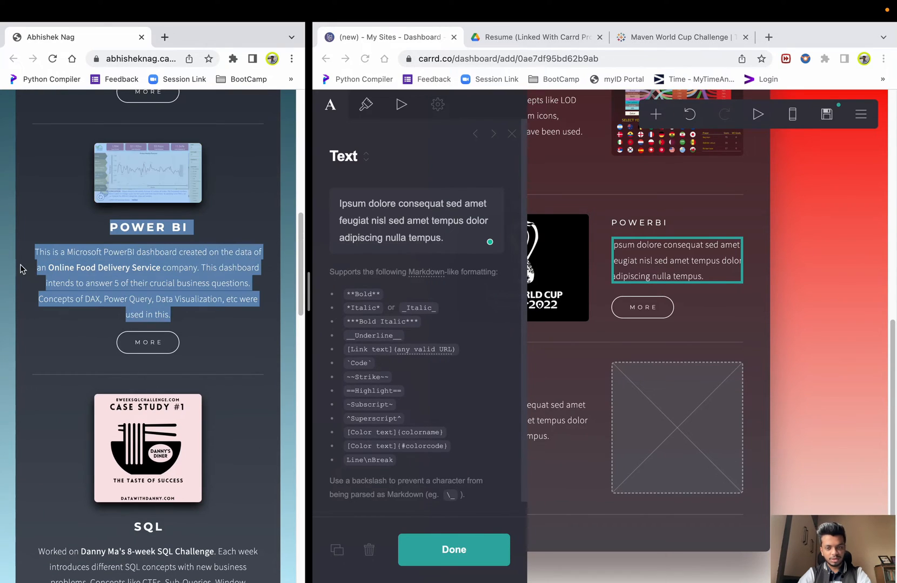
pyautogui.click(655, 270)
pyautogui.click(655, 271)
pyautogui.click(661, 257)
pyautogui.press('super+a')
pyautogui.press('super+v')
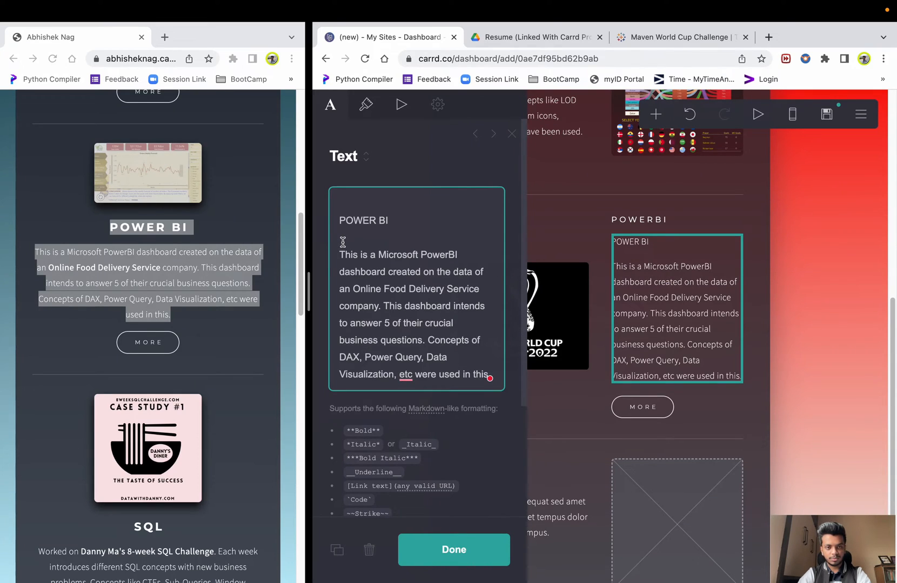
# - Delete the duplicated POWER BI heading line from the pasted description
pyautogui.moveTo(340, 251); pyautogui.dragTo(335, 195)
pyautogui.press('BackSpace')
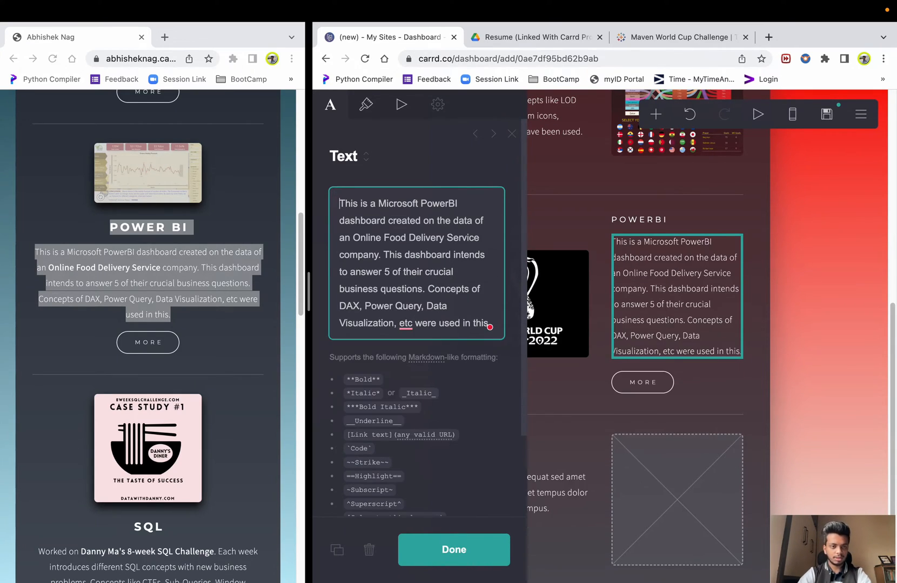
pyautogui.click(823, 315)
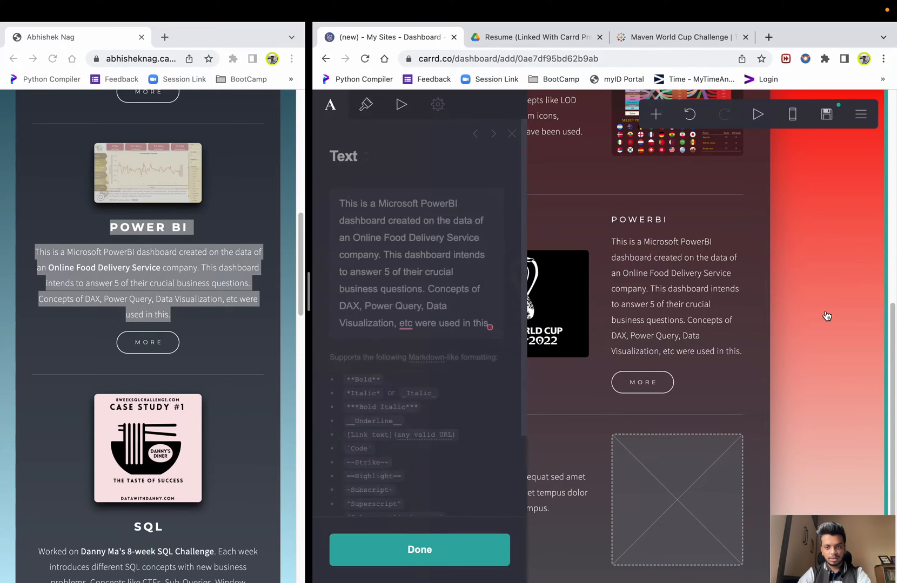
pyautogui.press('Escape')
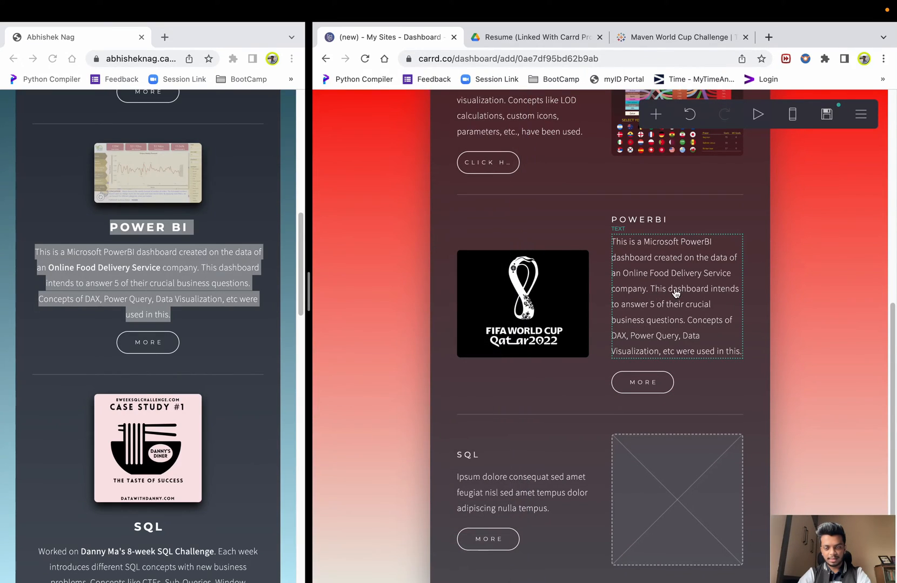
pyautogui.scroll(-1, 682, 306)
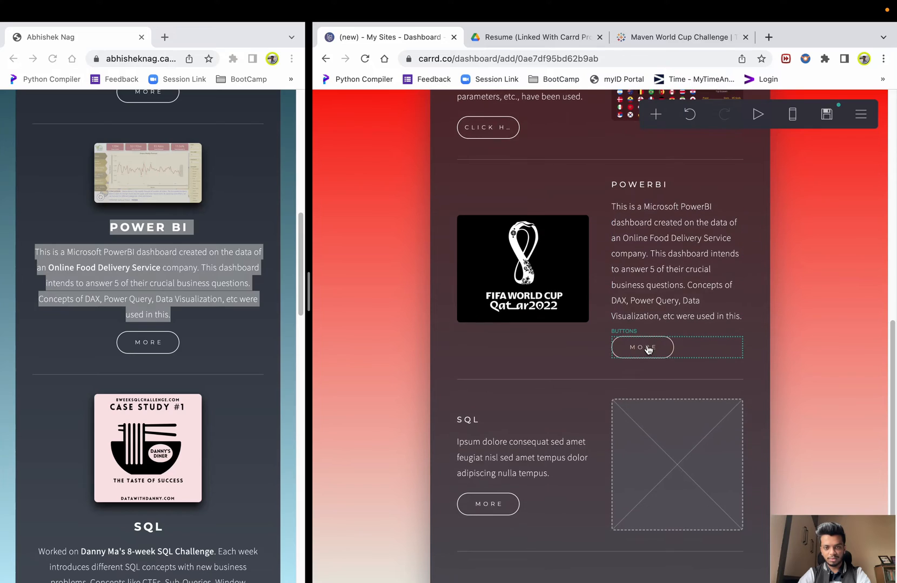
pyautogui.click(642, 347)
pyautogui.tripleClick(394, 331)
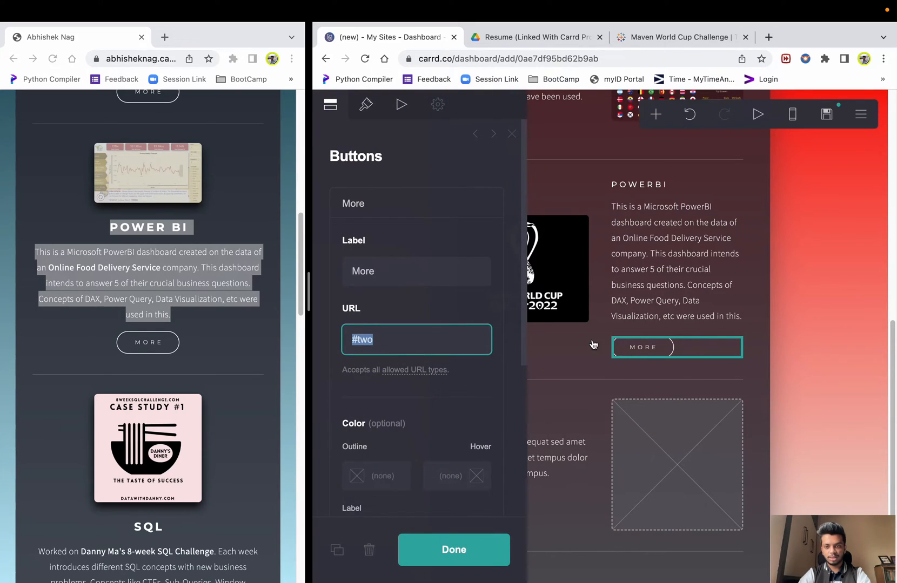
pyautogui.click(836, 328)
pyautogui.scroll(-1, 836, 328)
pyautogui.click(852, 318)
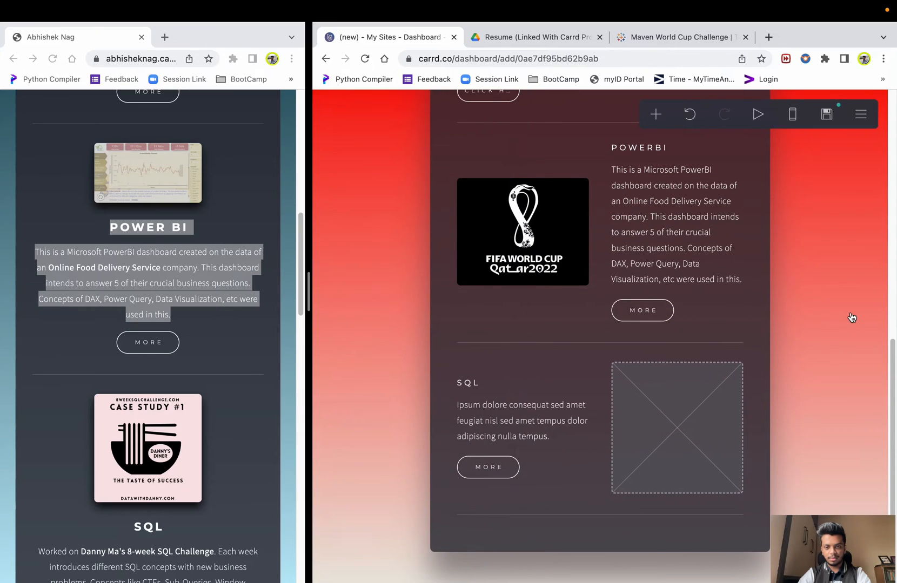
pyautogui.click(643, 310)
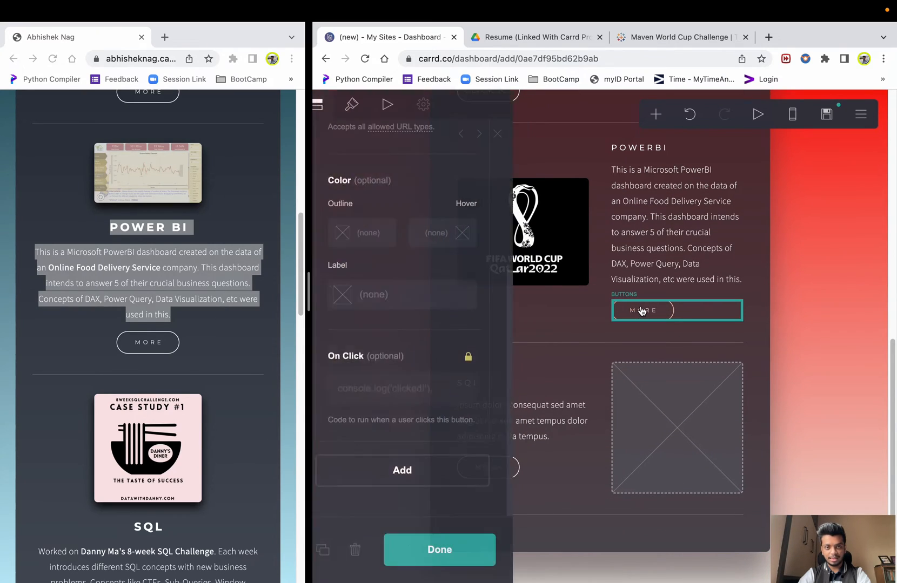
pyautogui.click(390, 111)
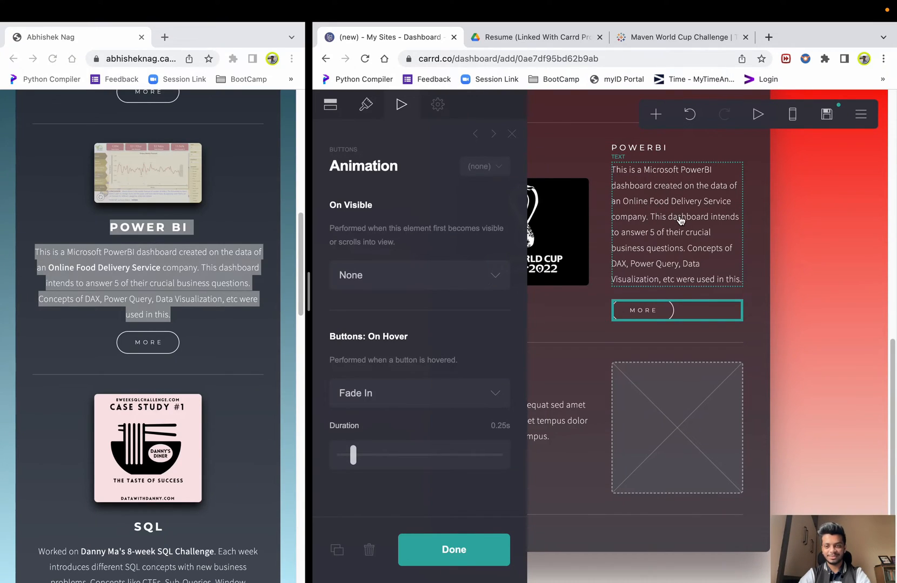
pyautogui.click(820, 284)
pyautogui.click(820, 284)
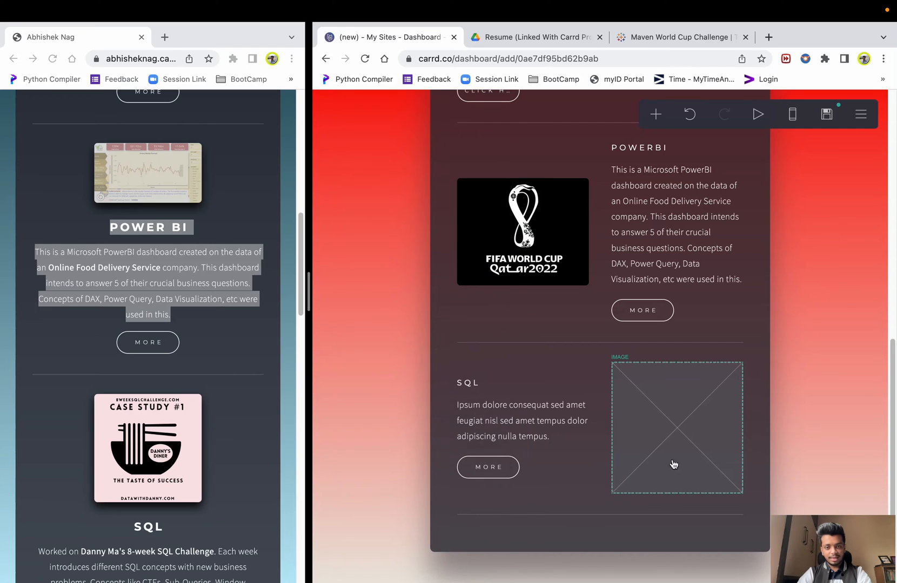
pyautogui.click(657, 475)
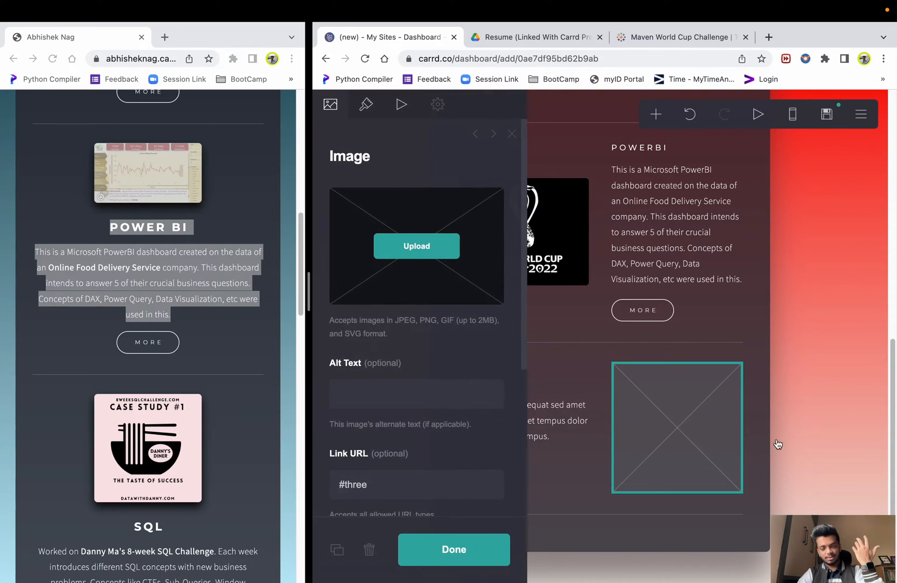
pyautogui.click(816, 437)
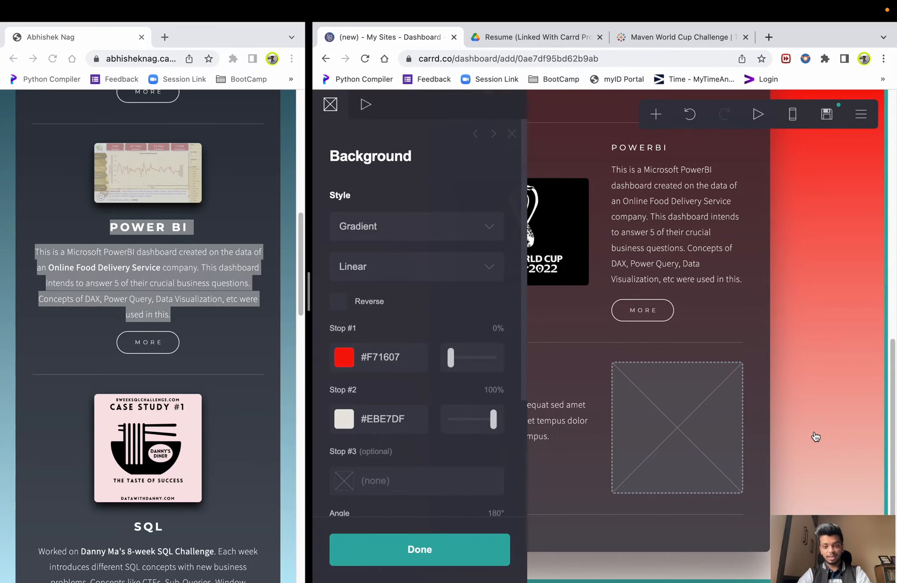
pyautogui.click(832, 420)
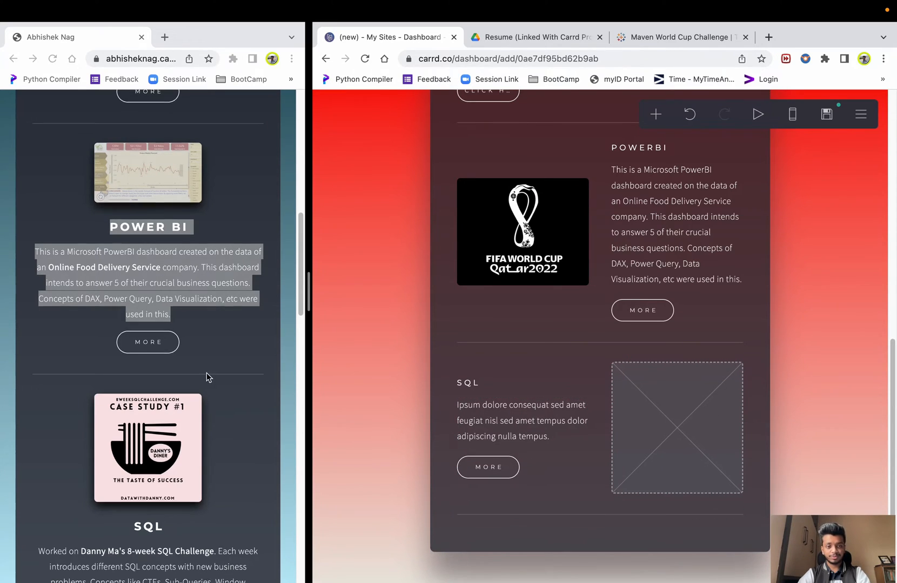
pyautogui.scroll(-15, 207, 374)
# - Add a new Text element to the page from the + element menu
pyautogui.scroll(3, 207, 374)
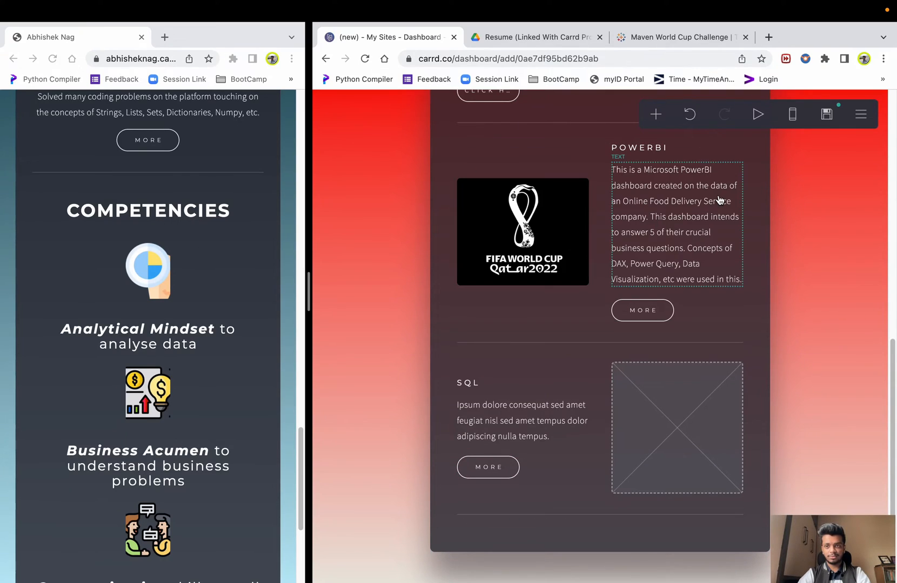
pyautogui.click(654, 116)
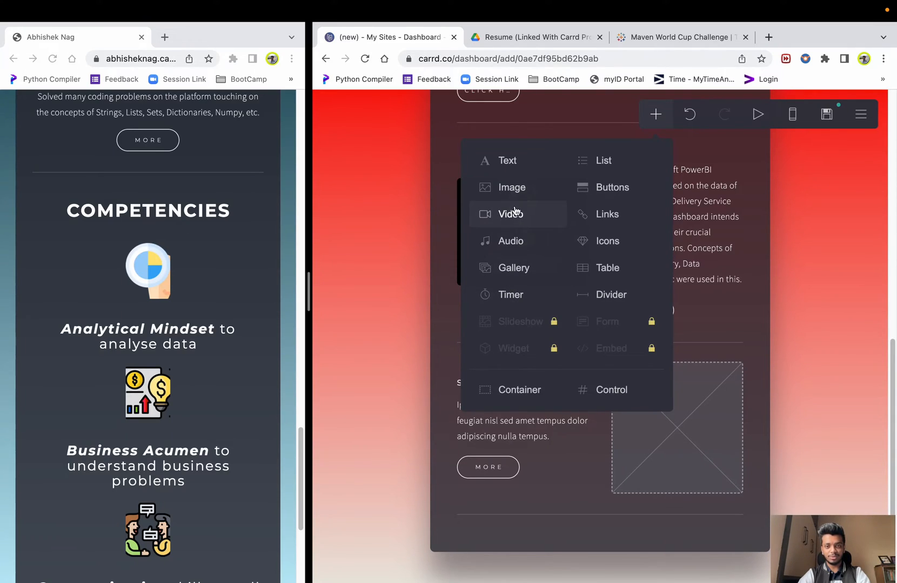
pyautogui.click(507, 162)
# - Replace the new text's placeholder with the bold **COMPETENCIES** heading
pyautogui.doubleClick(399, 210)
pyautogui.write('COMPETENCIES')
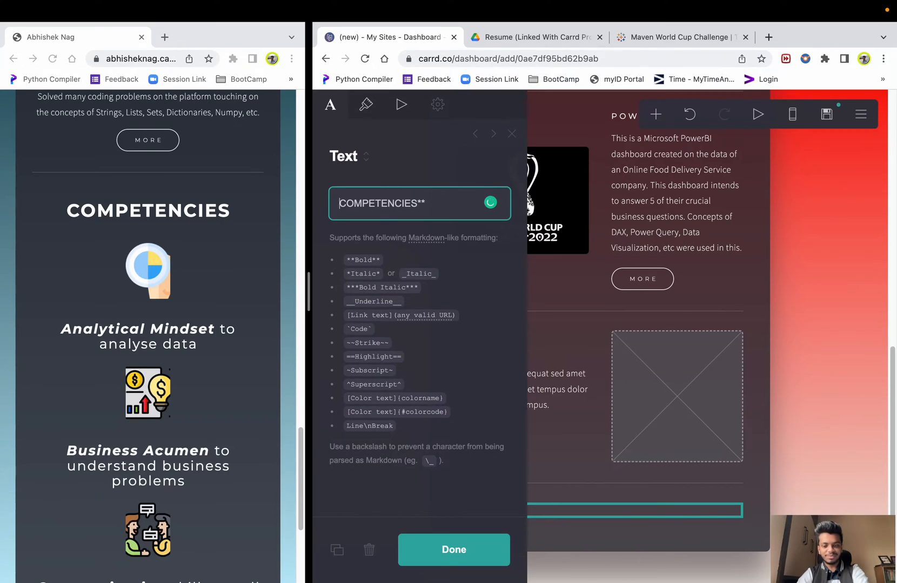
pyautogui.write('**')
pyautogui.click(444, 551)
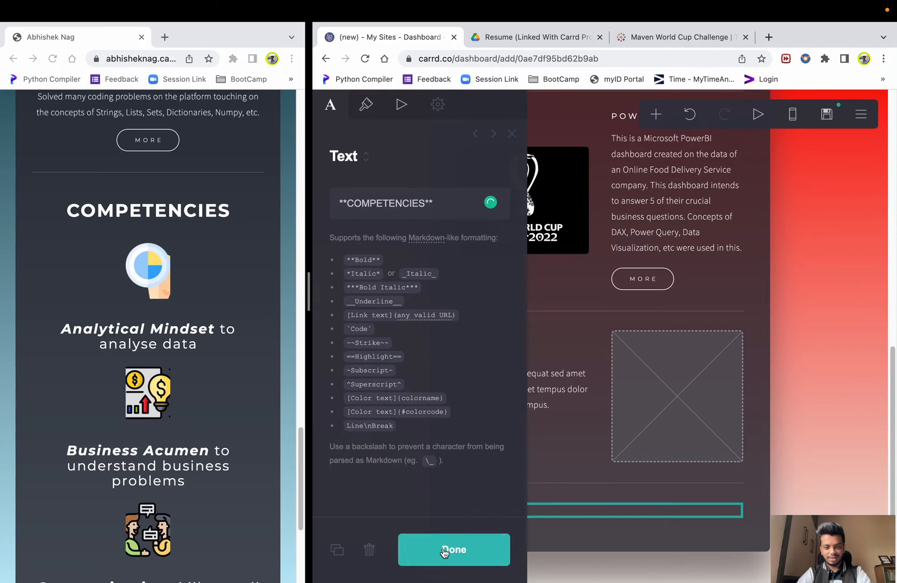
pyautogui.click(540, 511)
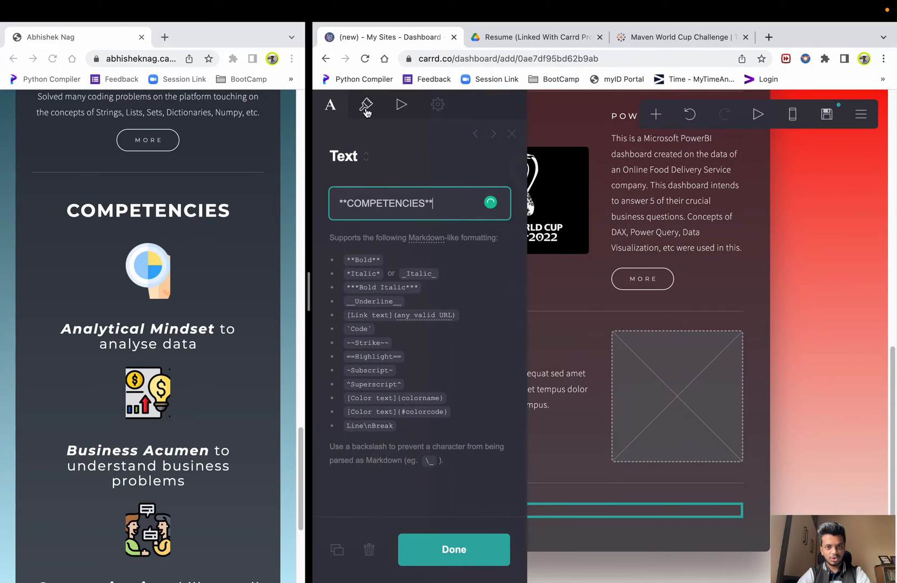
# - Give the COMPETENCIES heading size 3.25 and Regular weight
pyautogui.click(366, 111)
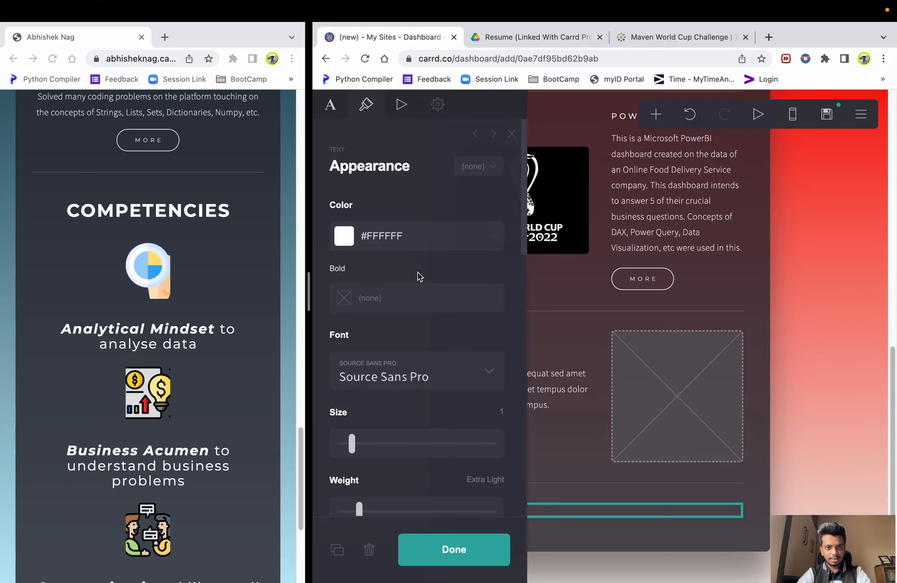
pyautogui.click(346, 105)
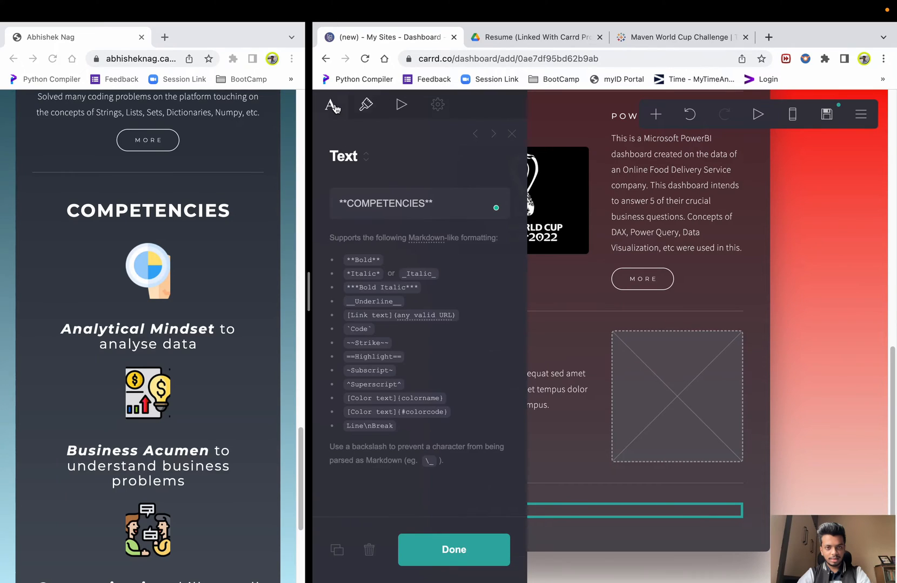
pyautogui.click(366, 108)
pyautogui.scroll(-2, 420, 278)
pyautogui.moveTo(352, 388); pyautogui.dragTo(405, 397)
pyautogui.scroll(-1, 397, 410)
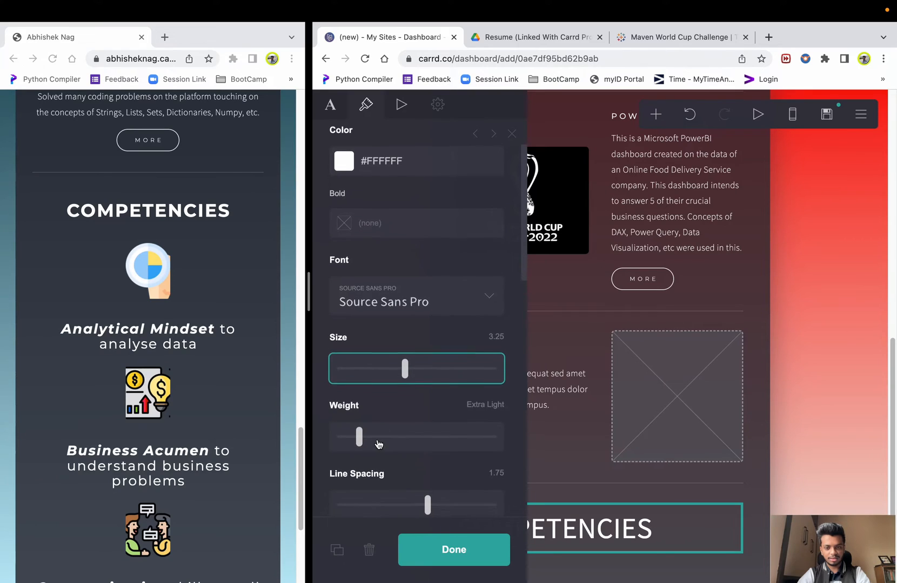
pyautogui.moveTo(365, 440); pyautogui.dragTo(401, 442)
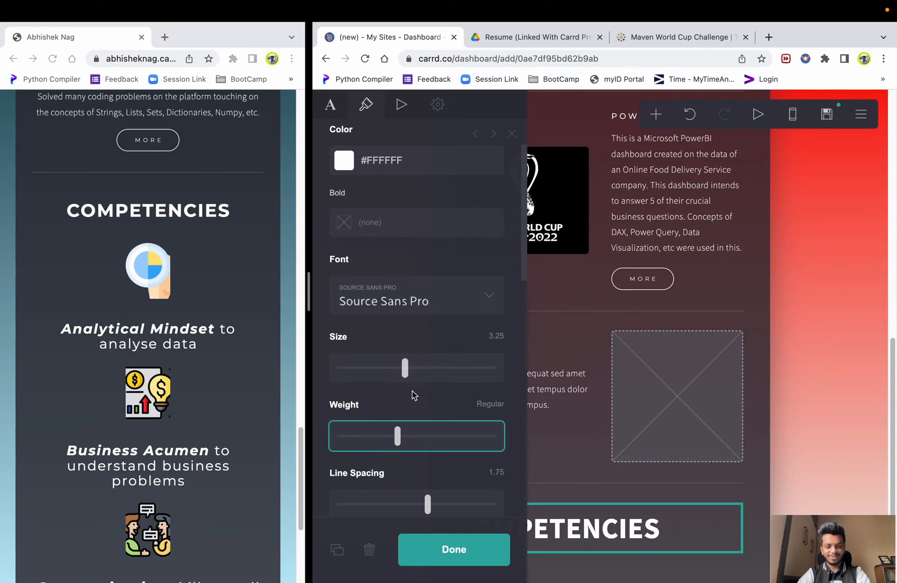
# - Set the heading's line spacing to 1.625 and centre-align it
pyautogui.scroll(-5, 422, 367)
pyautogui.moveTo(431, 349)
pyautogui.mouseDown()
pyautogui.moveTo(442, 348)
pyautogui.moveTo(417, 345)
pyautogui.mouseUp()
pyautogui.scroll(-2, 408, 358)
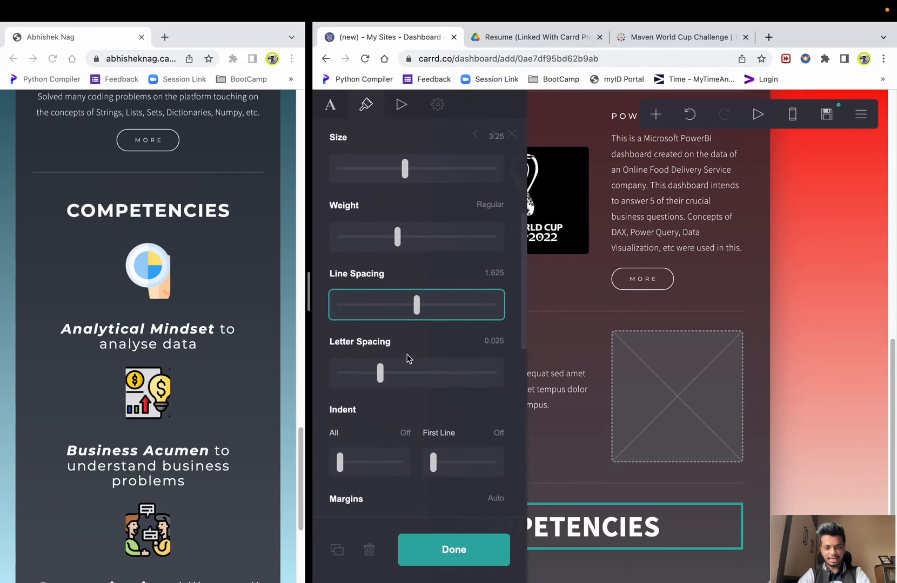
pyautogui.scroll(-12, 411, 359)
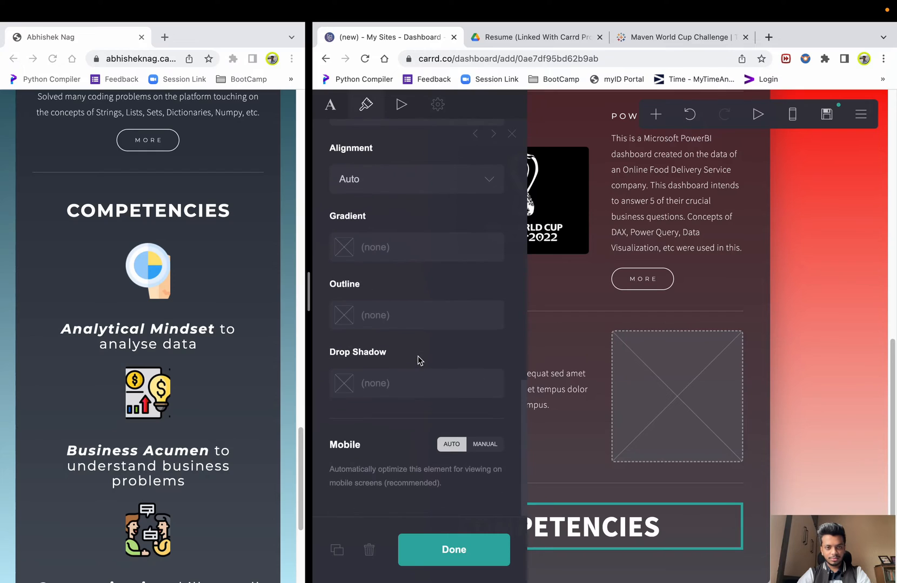
pyautogui.scroll(3, 417, 360)
pyautogui.click(411, 294)
pyautogui.click(377, 328)
pyautogui.click(856, 424)
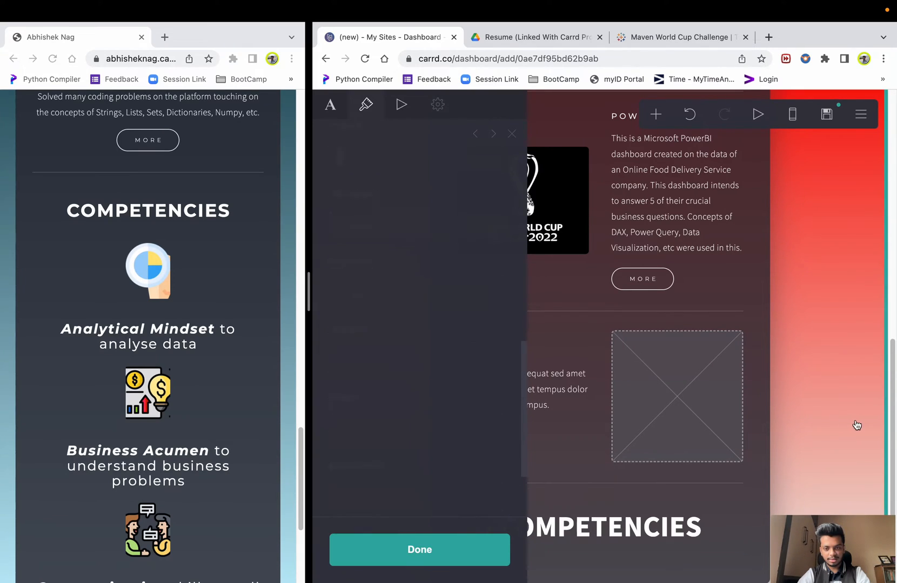
pyautogui.scroll(-1, 614, 523)
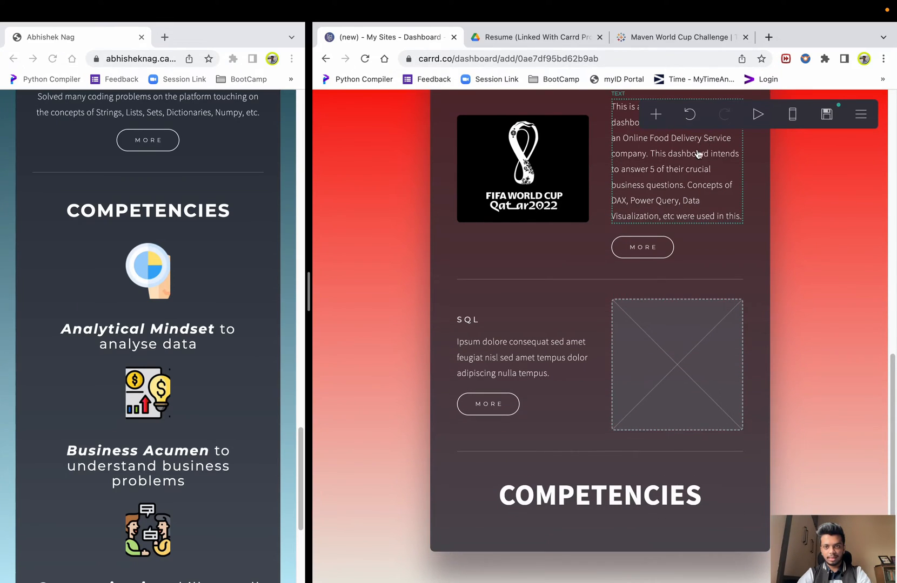
# - Add a trial Image element under COMPETENCIES, then delete it
pyautogui.click(656, 115)
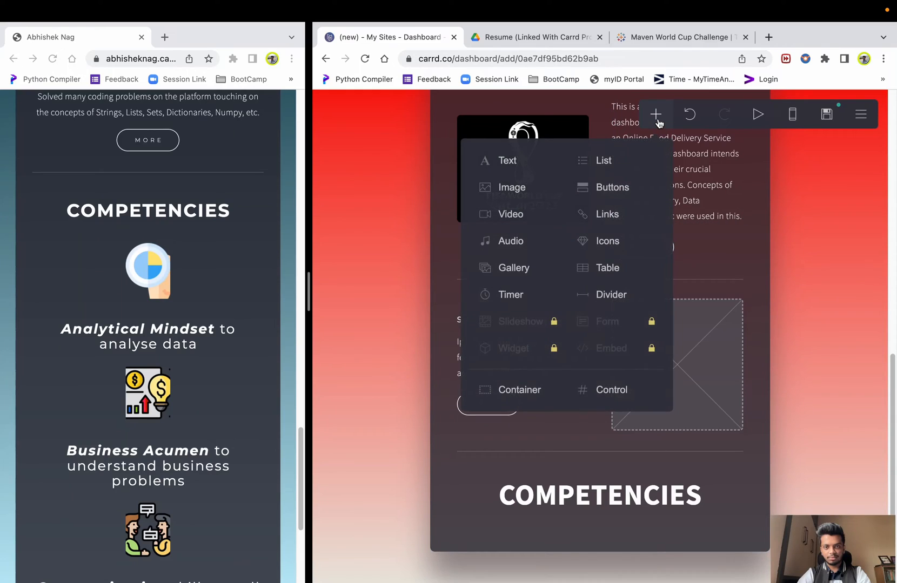
pyautogui.click(527, 194)
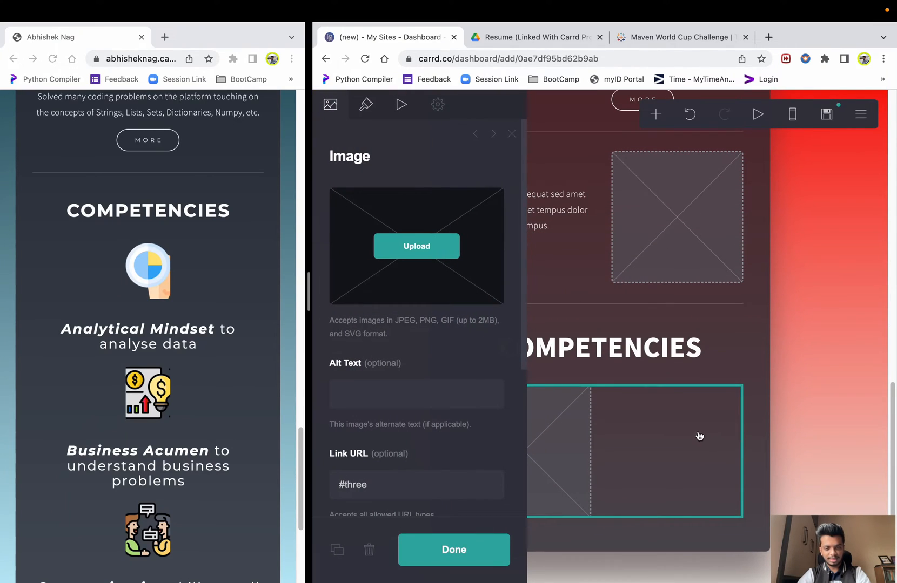
pyautogui.click(799, 317)
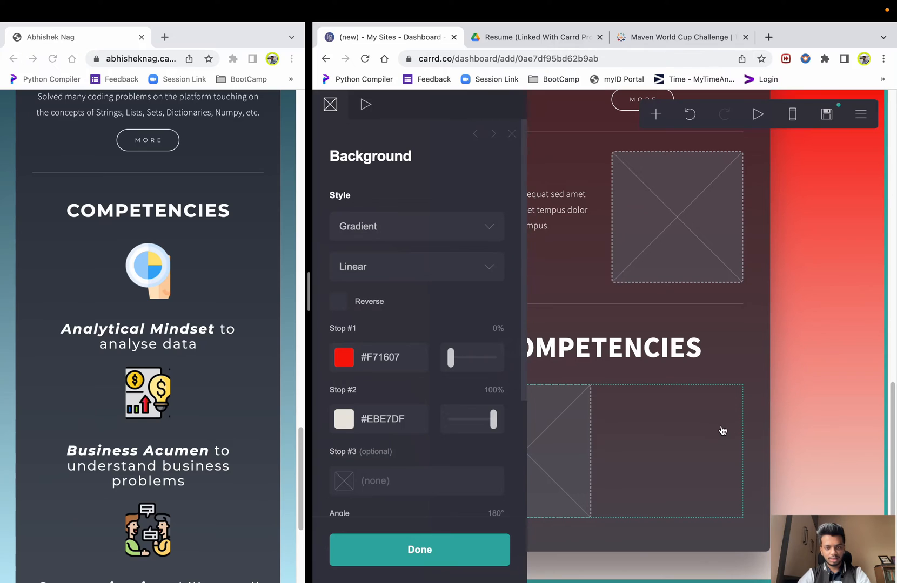
pyautogui.click(843, 381)
pyautogui.click(652, 432)
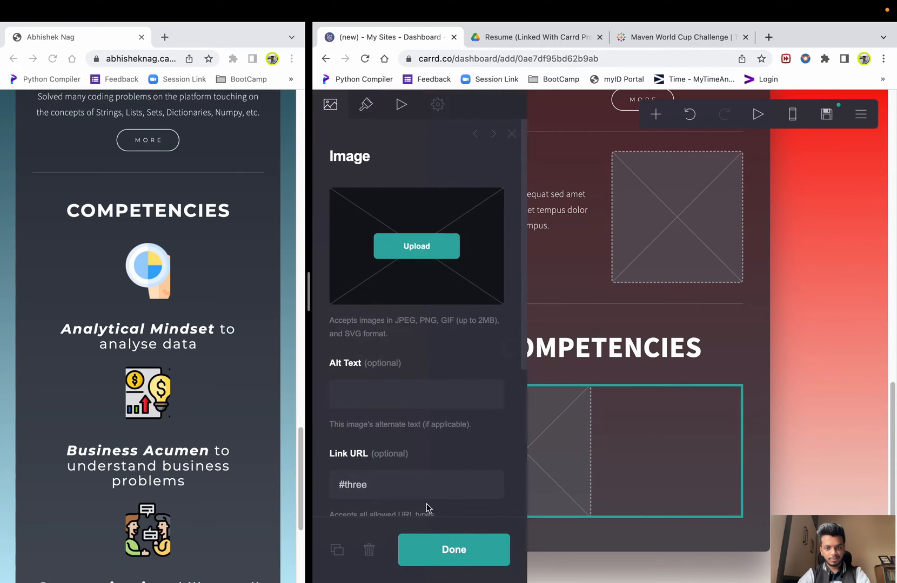
pyautogui.click(369, 550)
pyautogui.click(656, 116)
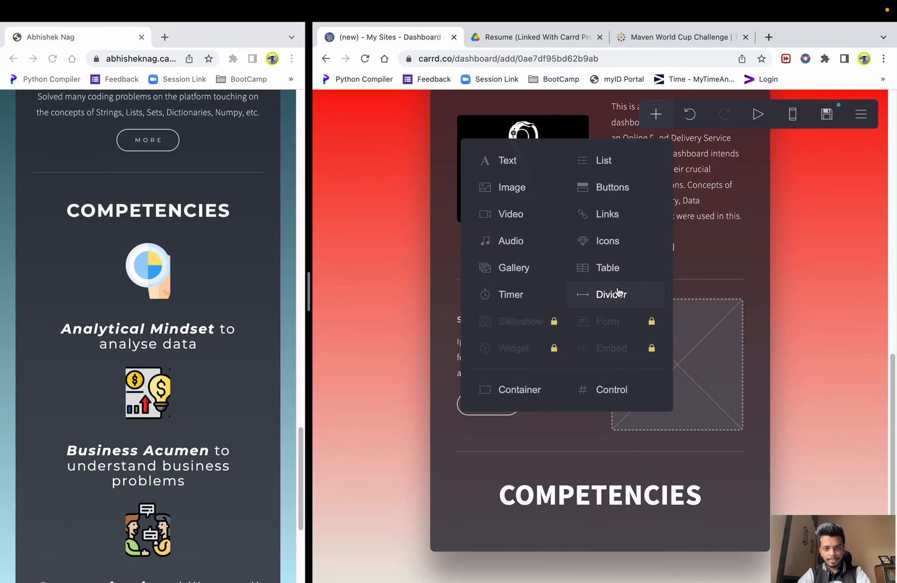
# - Add an empty Container element beneath the COMPETENCIES heading
pyautogui.click(481, 386)
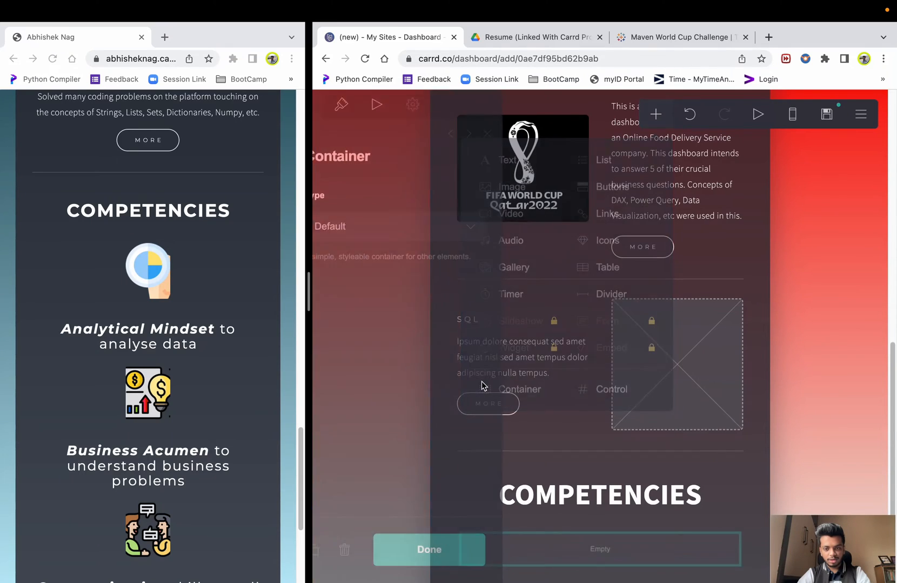
pyautogui.click(636, 506)
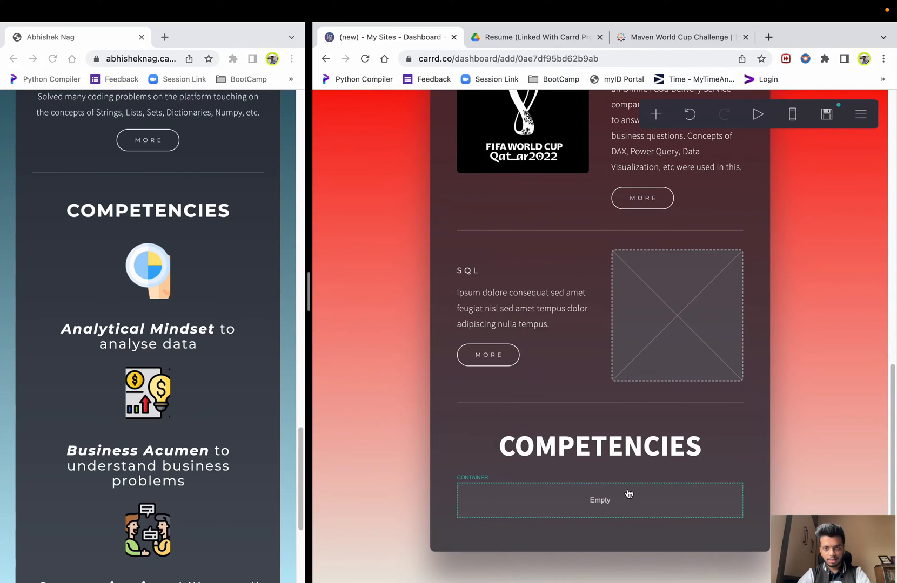
pyautogui.click(628, 493)
pyautogui.click(653, 117)
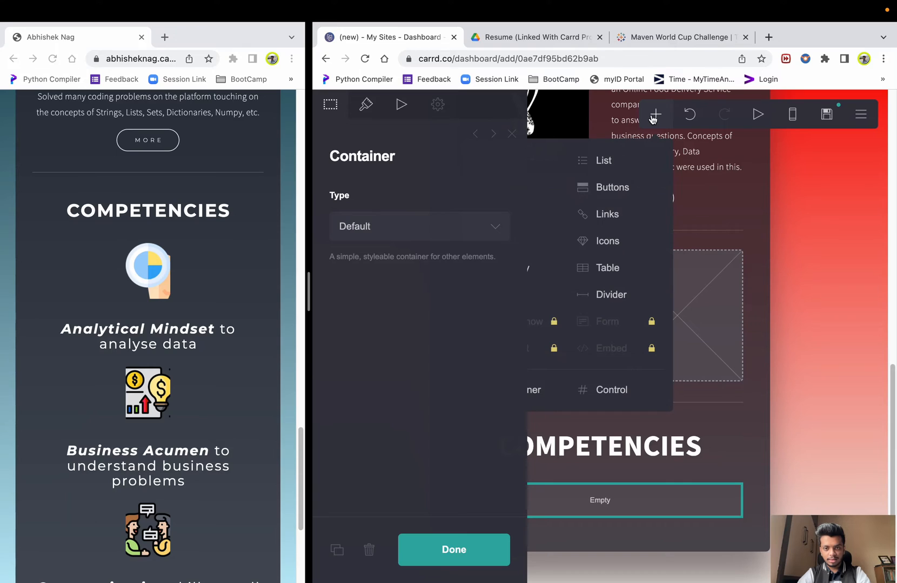
pyautogui.click(837, 379)
pyautogui.click(846, 395)
# - Switch the container to Columns type with two 50% columns
pyautogui.click(695, 488)
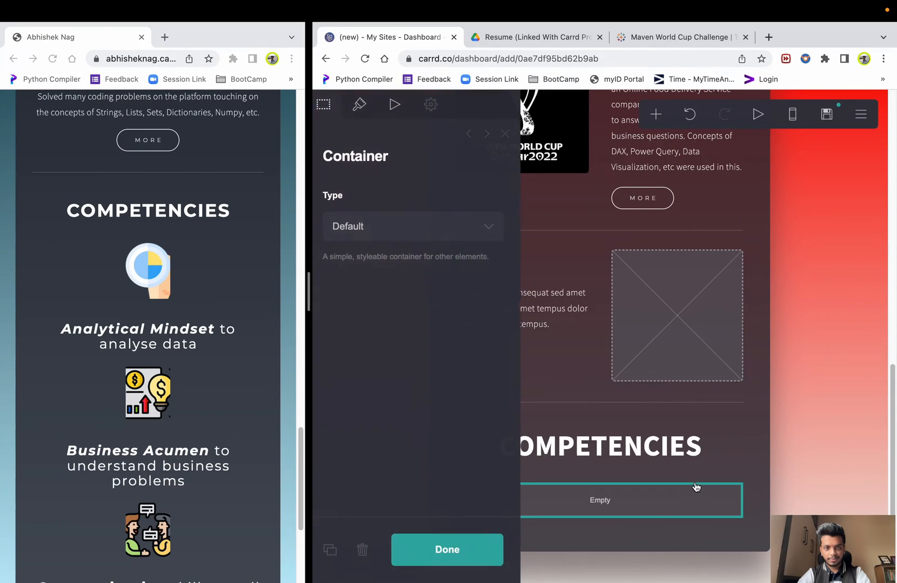
pyautogui.click(432, 226)
pyautogui.click(386, 244)
pyautogui.click(799, 346)
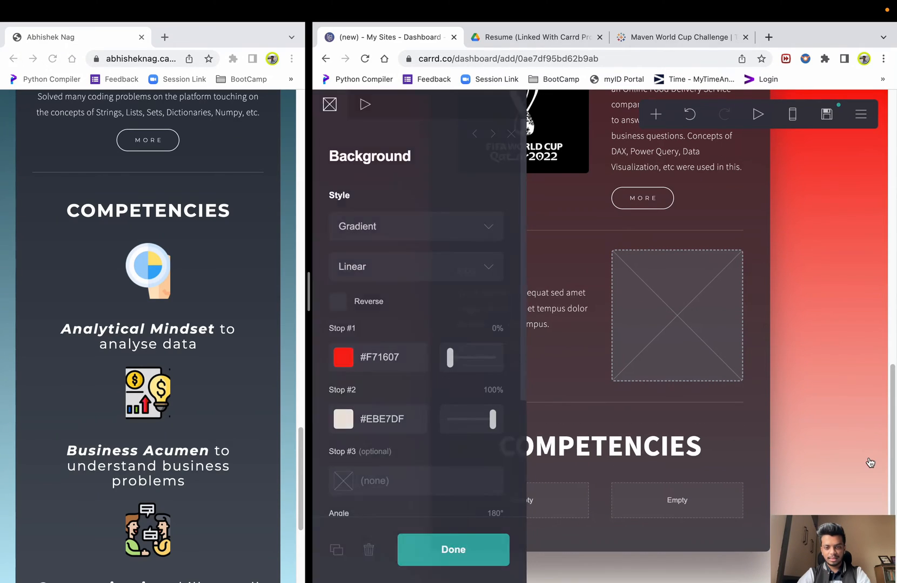
pyautogui.click(870, 463)
pyautogui.click(512, 505)
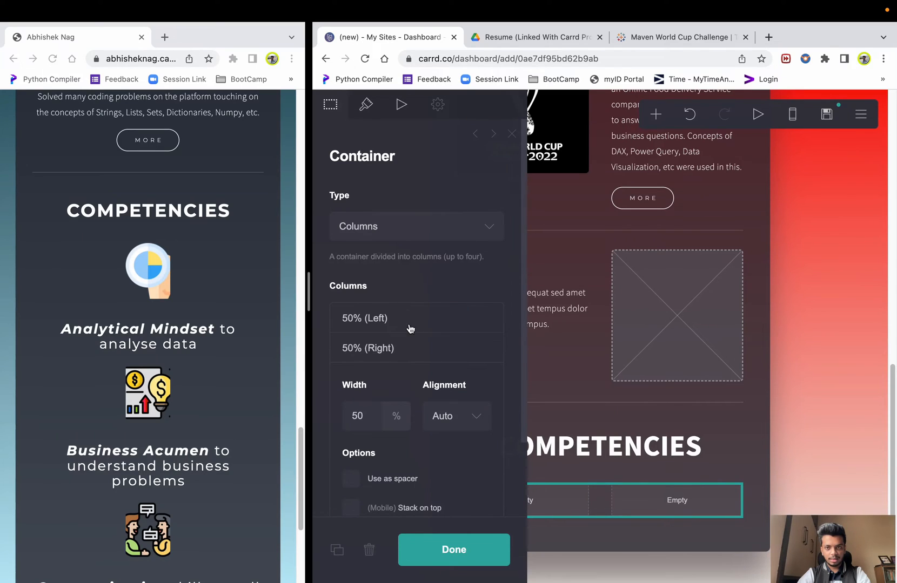
pyautogui.click(821, 399)
pyautogui.click(823, 395)
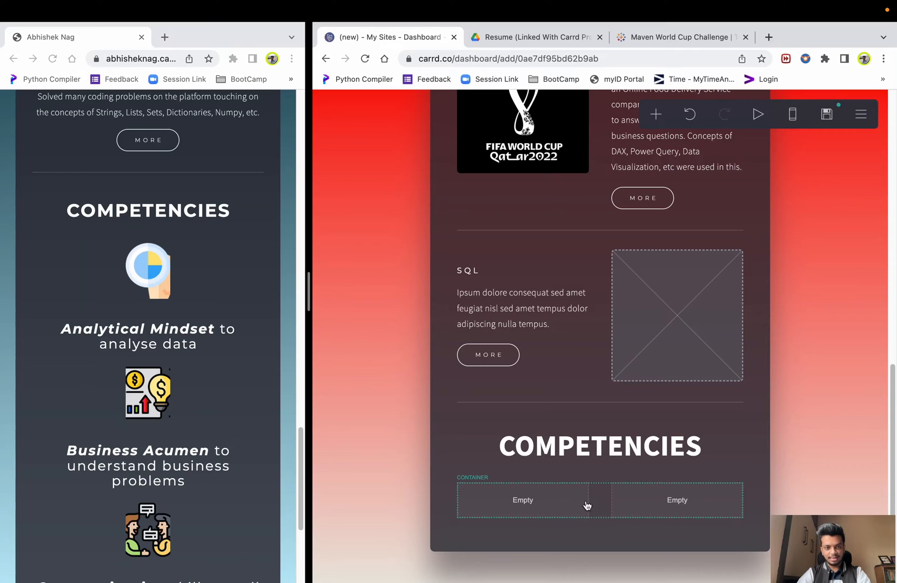
pyautogui.moveTo(309, 293); pyautogui.dragTo(588, 293)
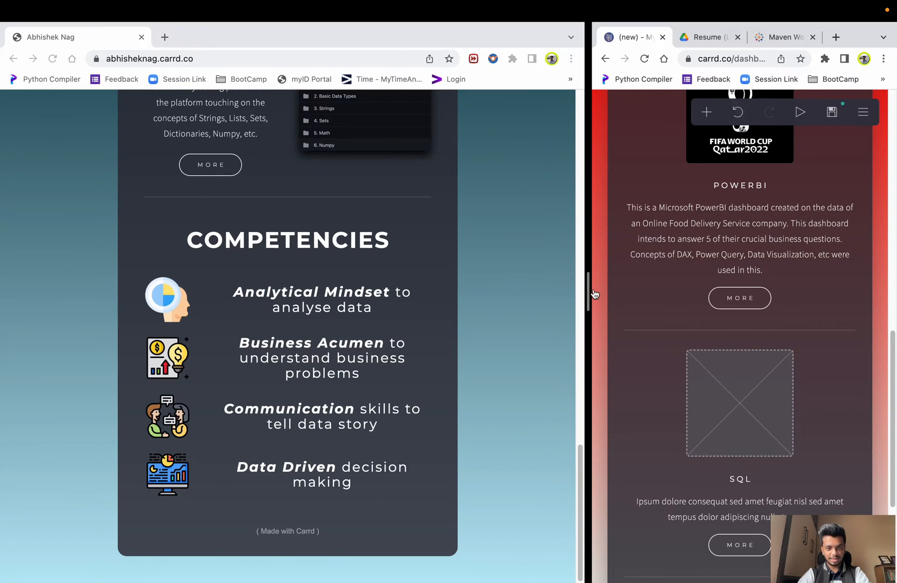
pyautogui.moveTo(589, 294); pyautogui.dragTo(368, 312)
pyautogui.scroll(-5, 280, 310)
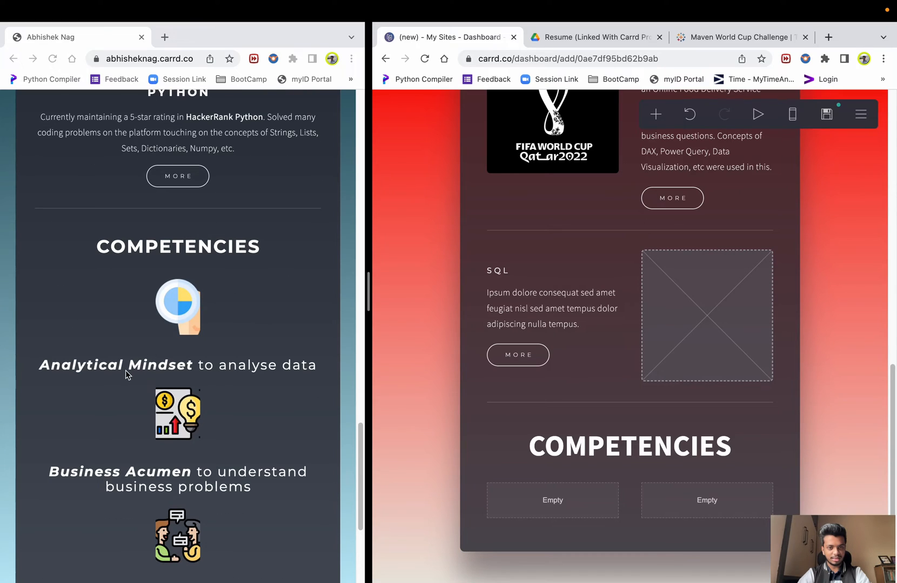
pyautogui.moveTo(371, 294); pyautogui.dragTo(583, 289)
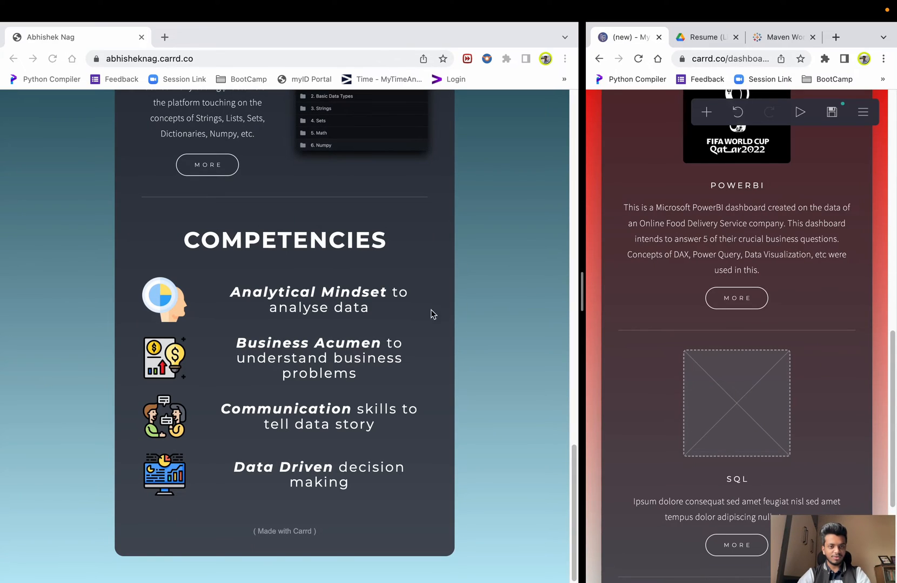
pyautogui.moveTo(581, 300); pyautogui.dragTo(438, 309)
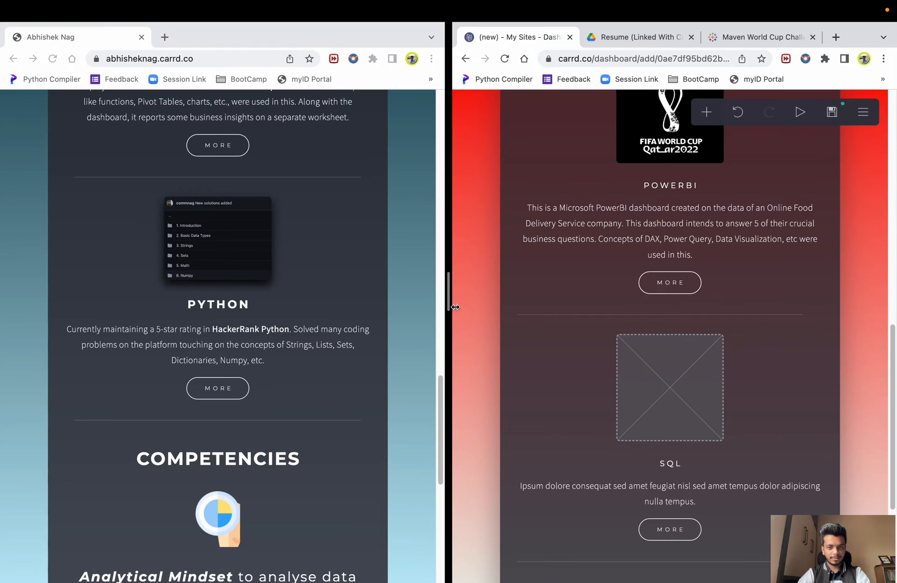
pyautogui.moveTo(454, 307); pyautogui.dragTo(469, 308)
# - Add an Image element and move it into the left empty column
pyautogui.scroll(-3, 575, 354)
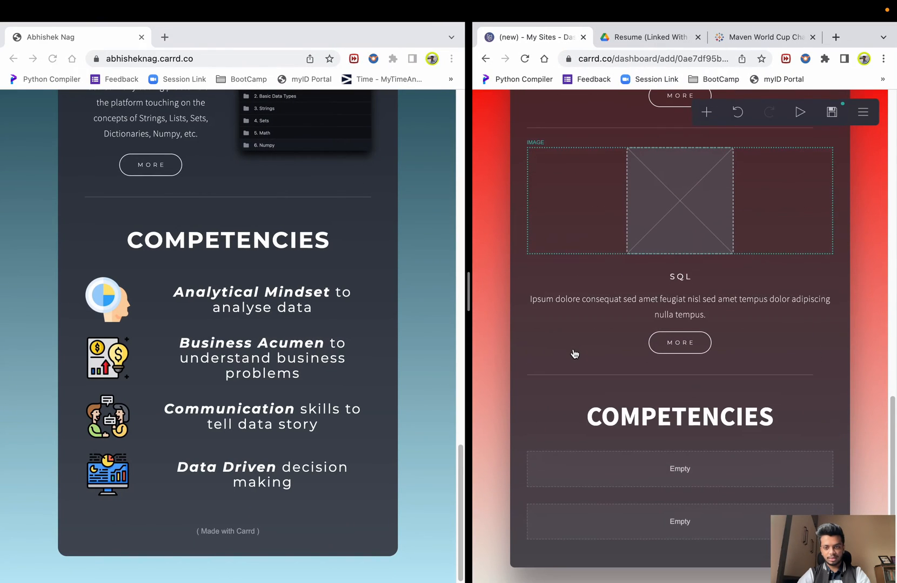
pyautogui.scroll(1, 572, 361)
pyautogui.scroll(-1, 572, 360)
pyautogui.moveTo(468, 289); pyautogui.dragTo(375, 295)
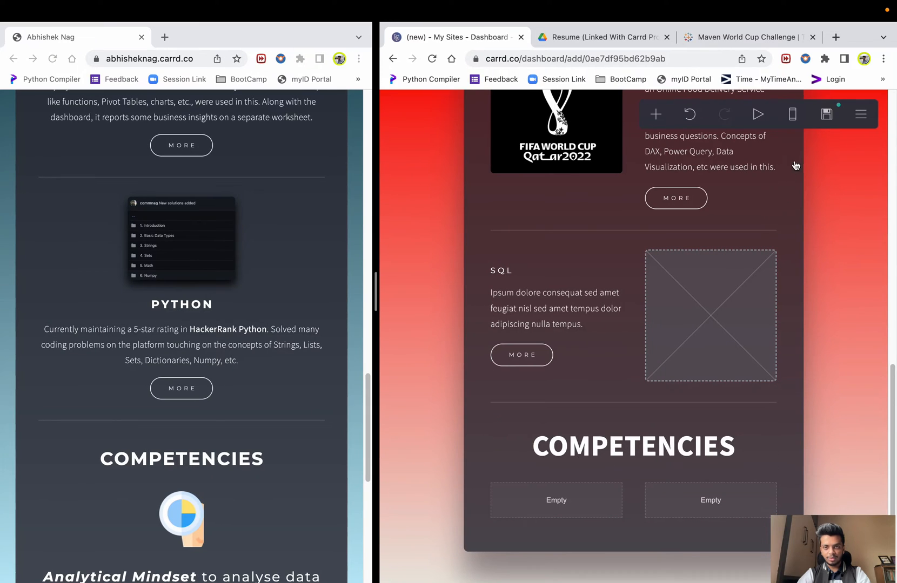
pyautogui.click(655, 114)
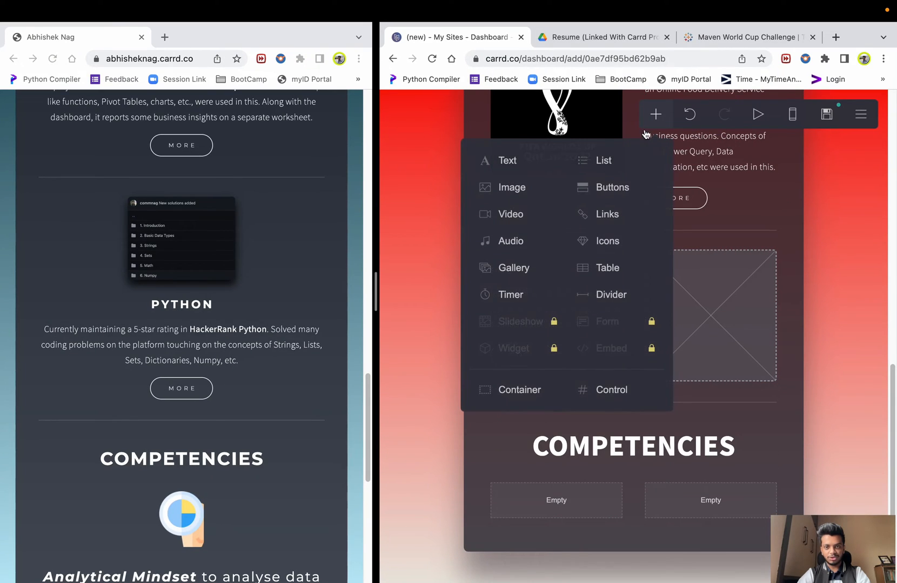
pyautogui.click(523, 192)
pyautogui.click(852, 405)
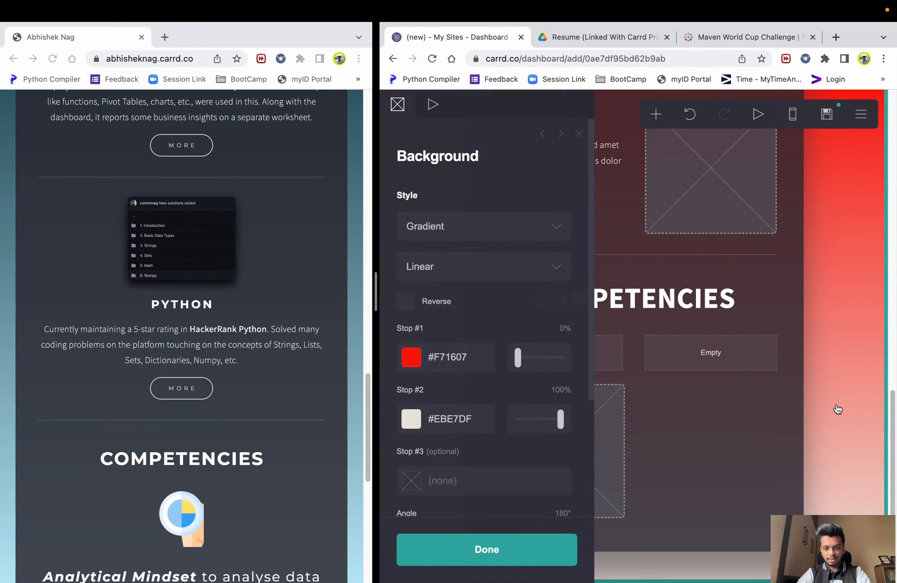
pyautogui.moveTo(568, 475); pyautogui.dragTo(558, 355)
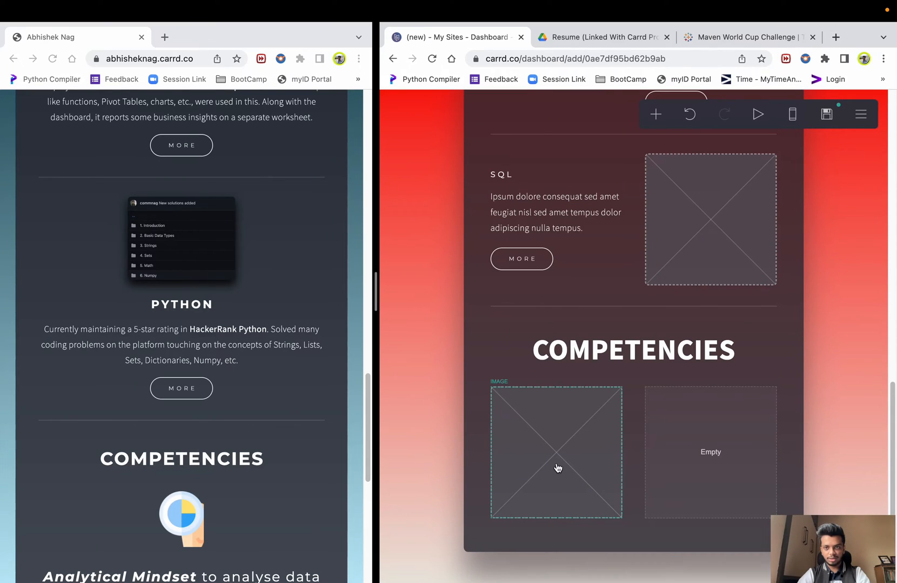
# - Add a Text element and move it into the right empty column
pyautogui.click(656, 114)
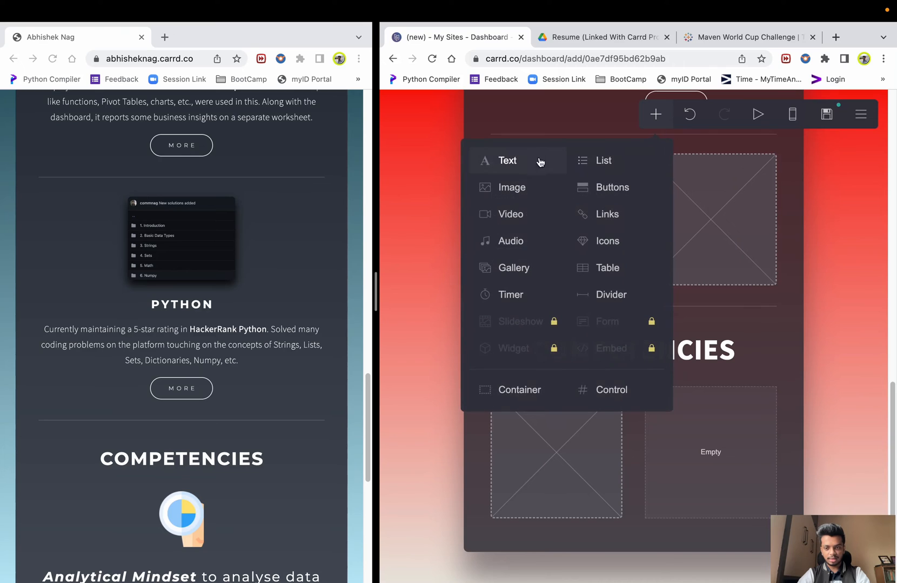
pyautogui.click(553, 162)
pyautogui.moveTo(717, 496); pyautogui.dragTo(714, 396)
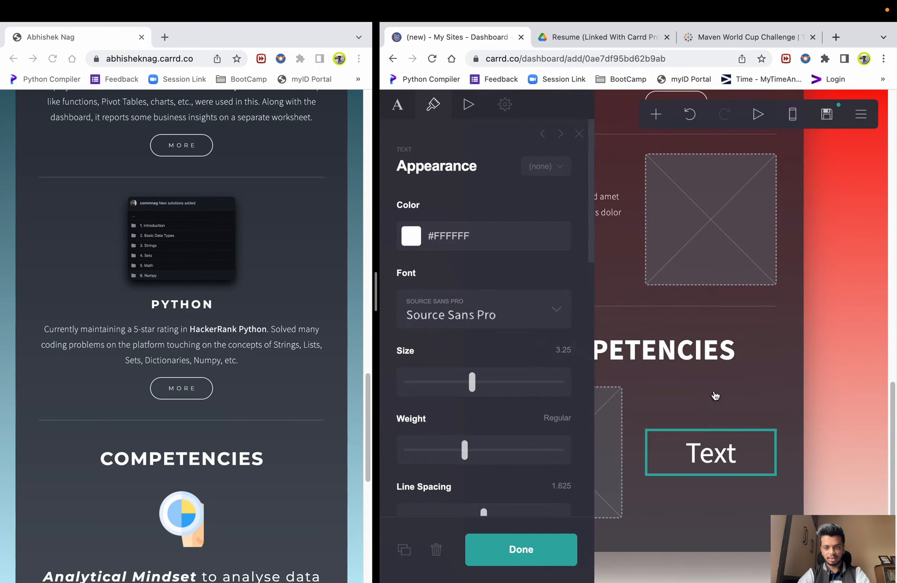
pyautogui.click(864, 374)
pyautogui.click(880, 370)
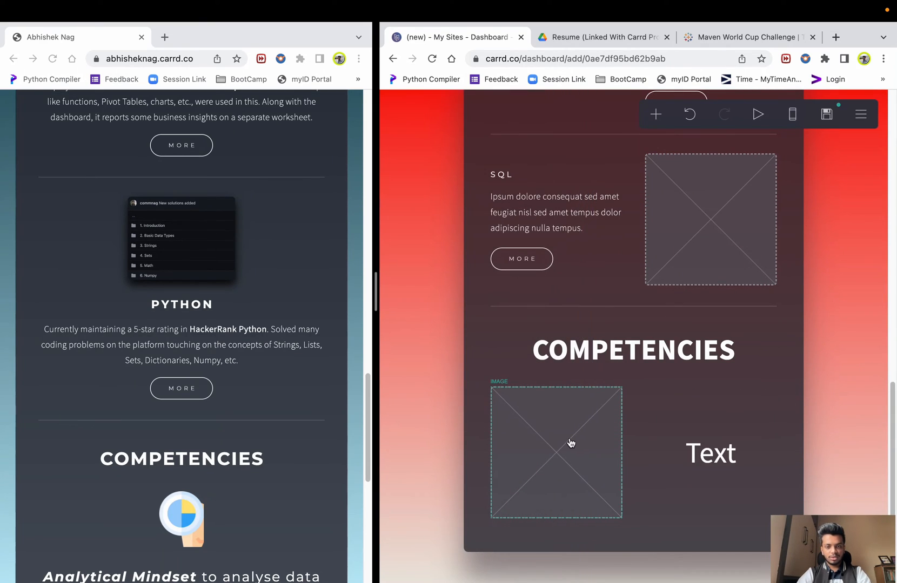
pyautogui.click(571, 443)
pyautogui.scroll(-2, 448, 436)
pyautogui.scroll(-2, 448, 432)
pyautogui.scroll(5, 449, 475)
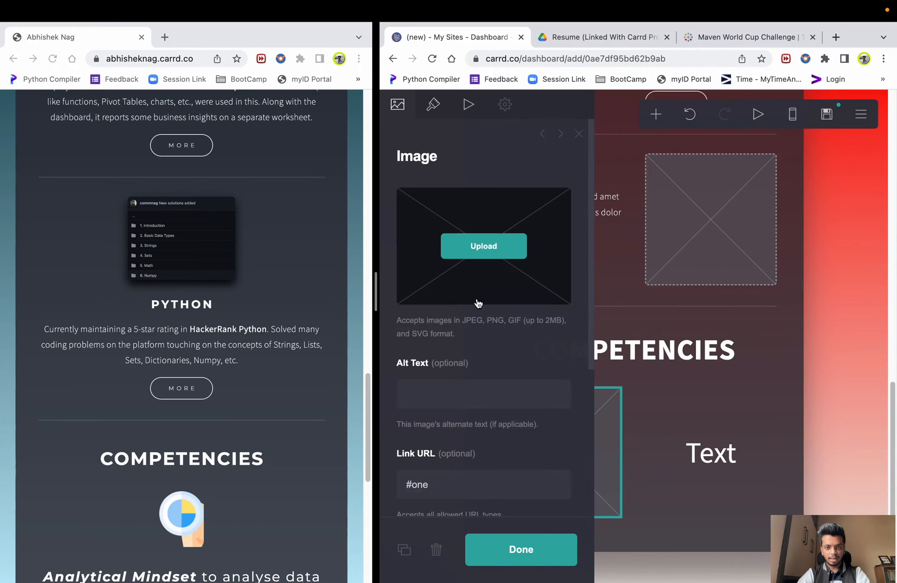
# - Upload trophy.png to the left column image, extending the crop to the whole picture
pyautogui.click(486, 257)
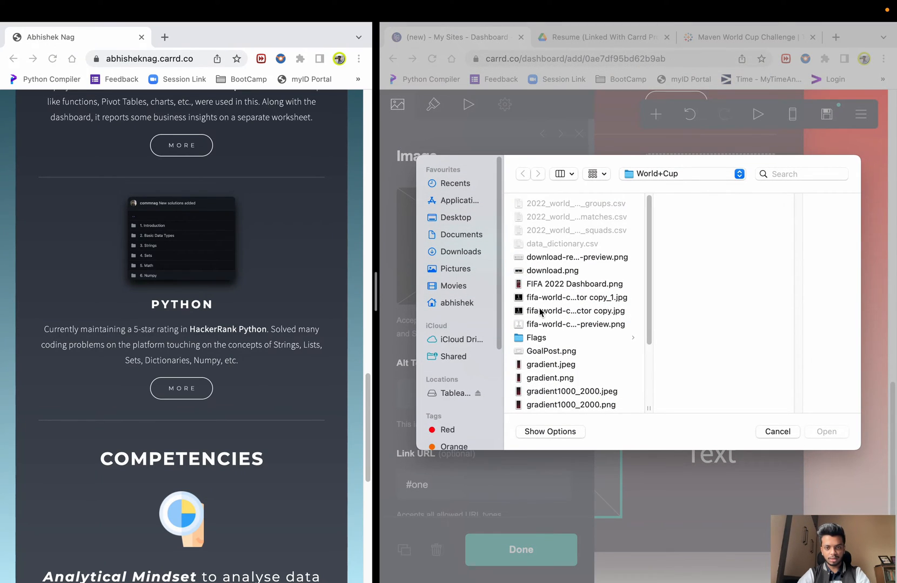
pyautogui.scroll(-4, 548, 355)
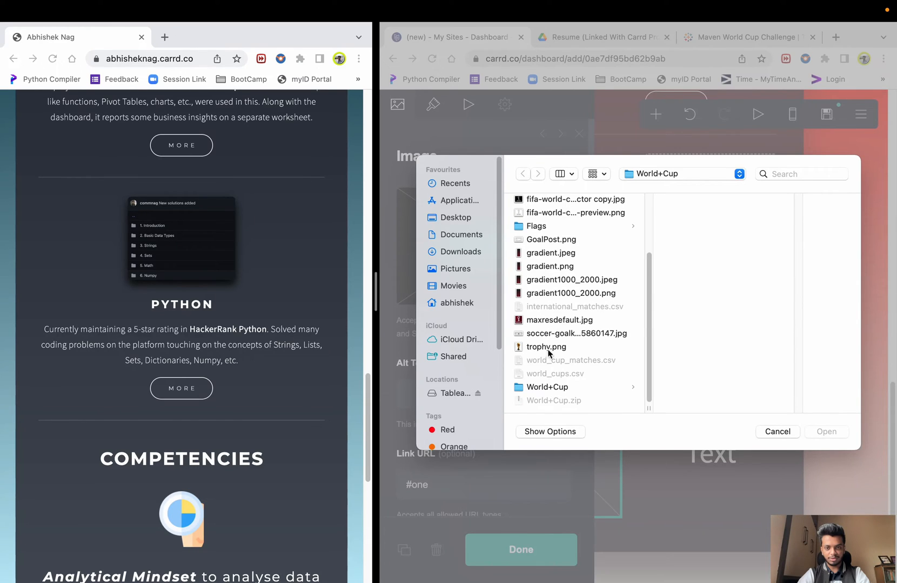
pyautogui.click(547, 349)
pyautogui.click(827, 432)
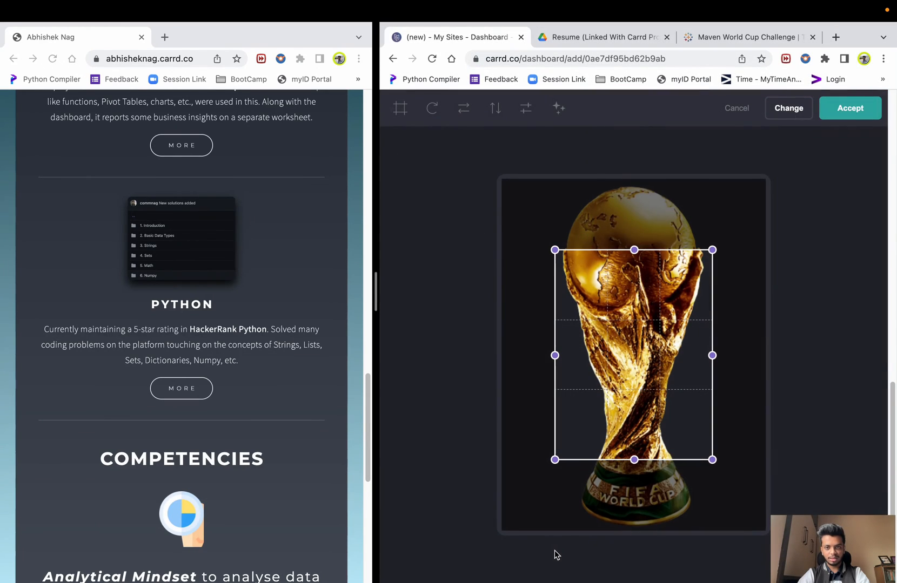
pyautogui.moveTo(555, 249); pyautogui.dragTo(502, 179)
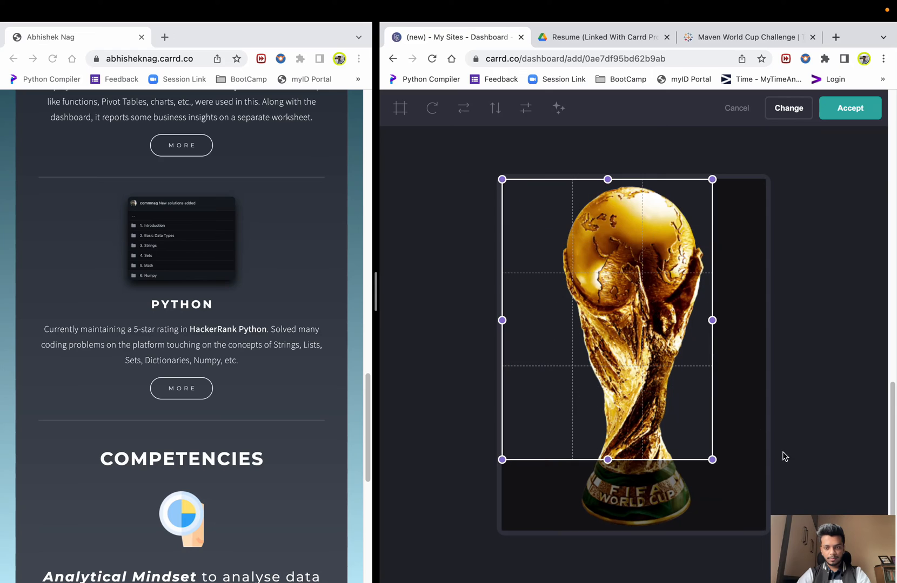
pyautogui.moveTo(712, 461); pyautogui.dragTo(765, 530)
pyautogui.click(858, 120)
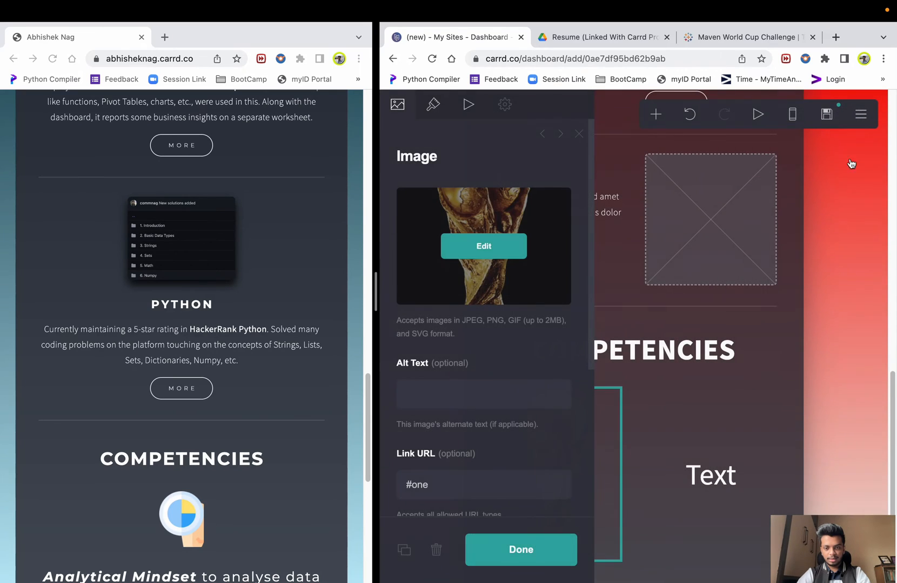
pyautogui.click(543, 550)
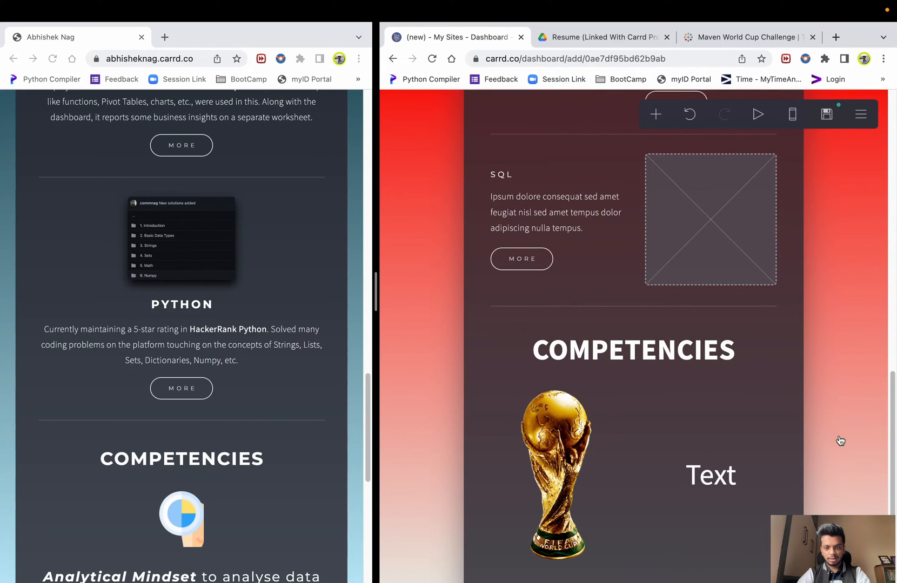
pyautogui.click(734, 489)
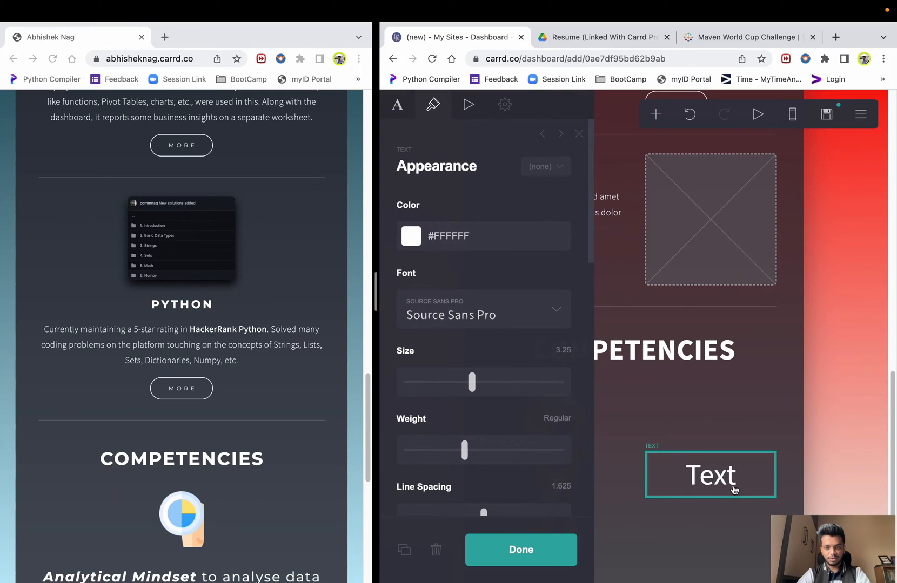
# - Change the right column's placeholder word Text to Talkative
pyautogui.click(733, 490)
pyautogui.click(734, 490)
pyautogui.click(400, 110)
pyautogui.tripleClick(457, 202)
pyautogui.write('Talk')
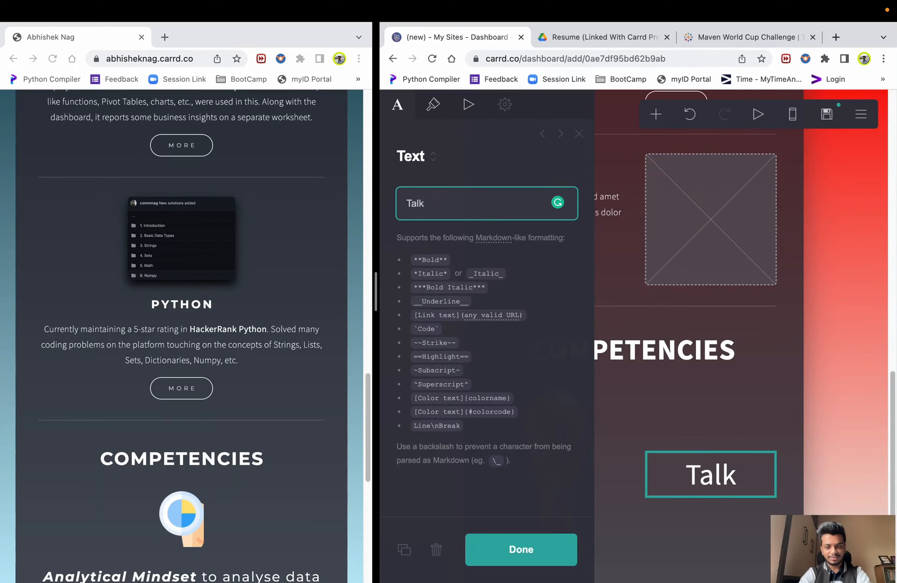
pyautogui.write('ative')
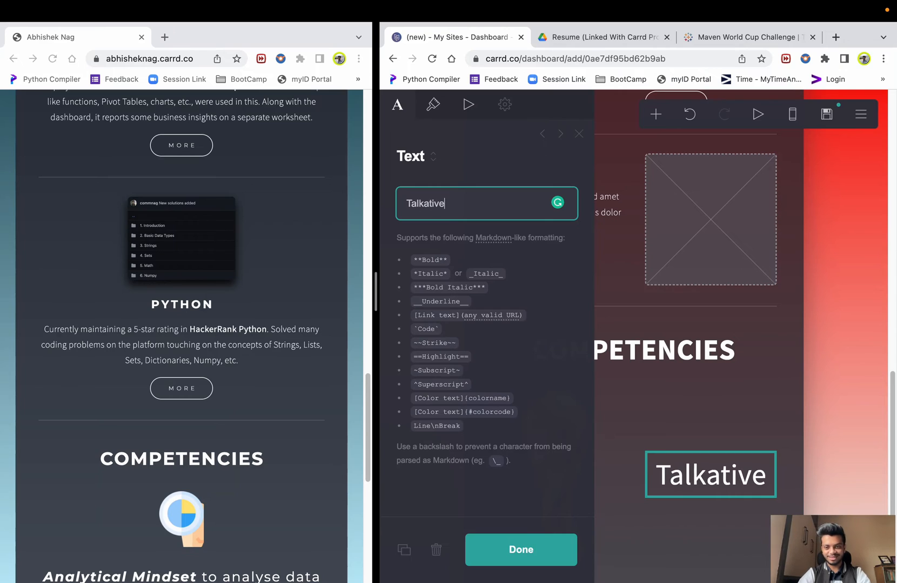
pyautogui.click(862, 378)
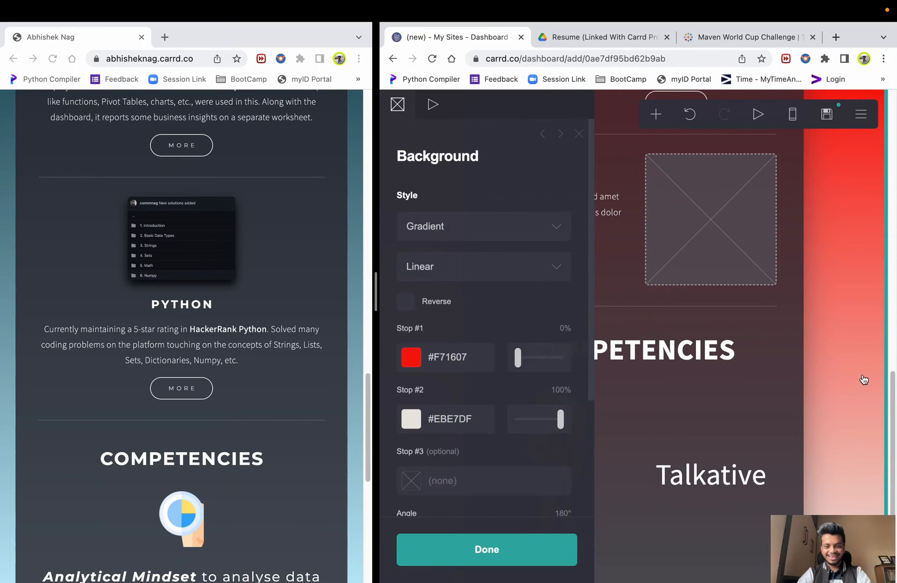
pyautogui.click(862, 379)
pyautogui.scroll(-1, 702, 432)
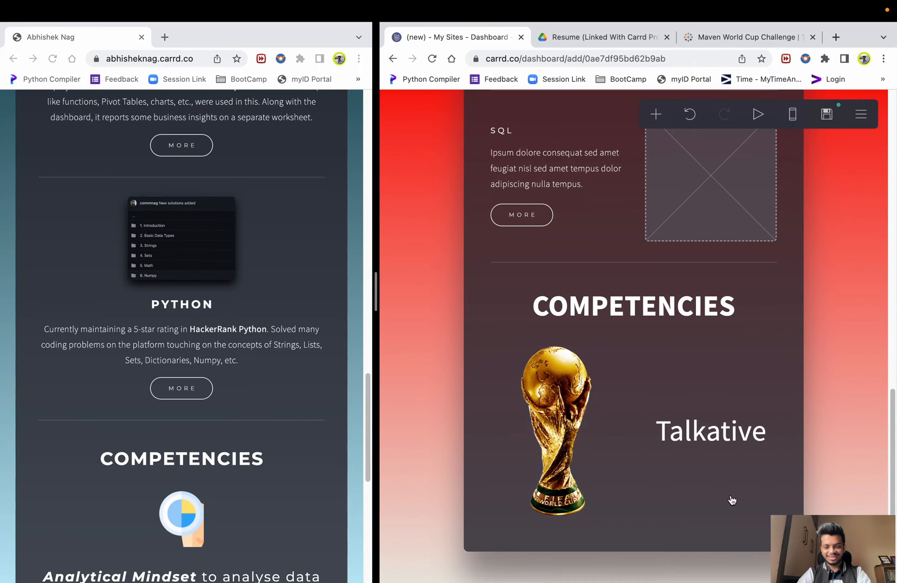
pyautogui.click(692, 499)
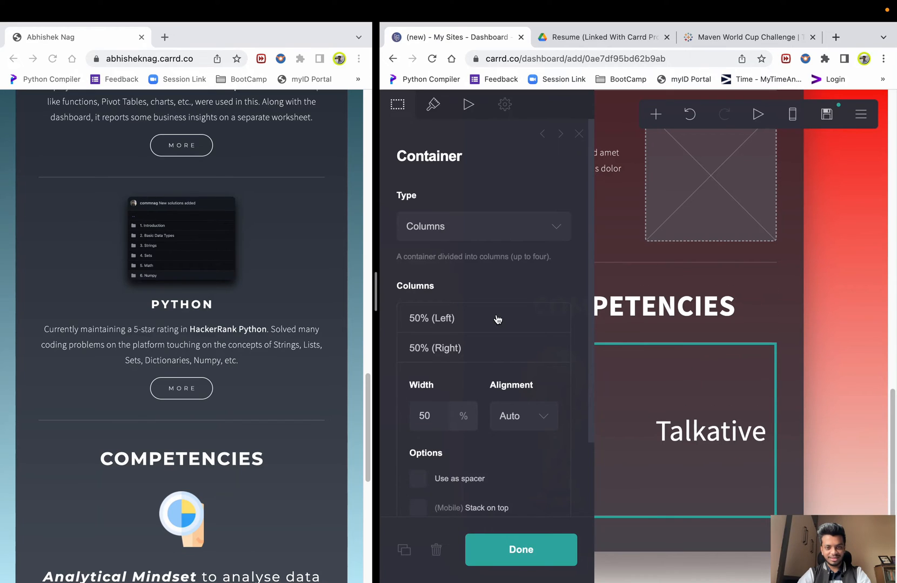
# - Set the trophy column's width to 20%, leaving 80% for the Talkative text
pyautogui.click(453, 320)
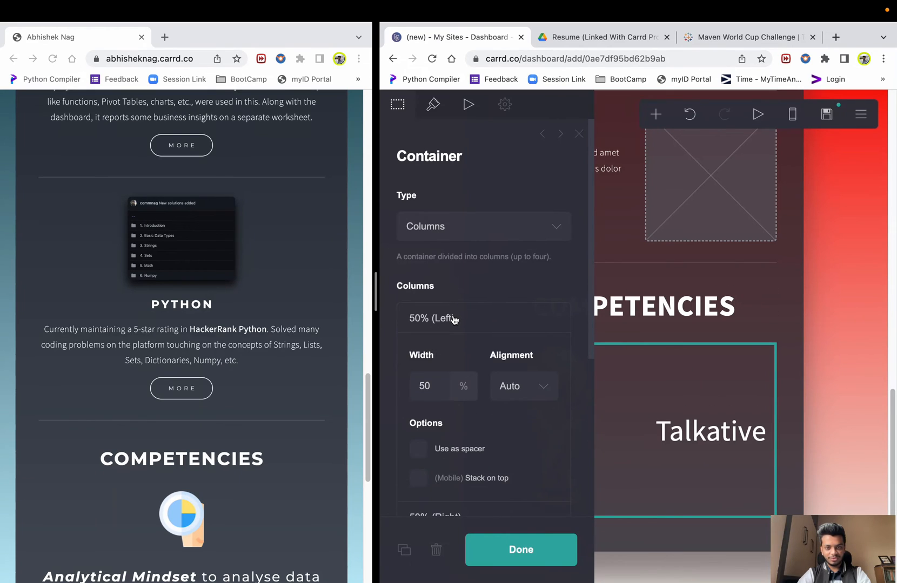
pyautogui.click(839, 391)
pyautogui.click(833, 367)
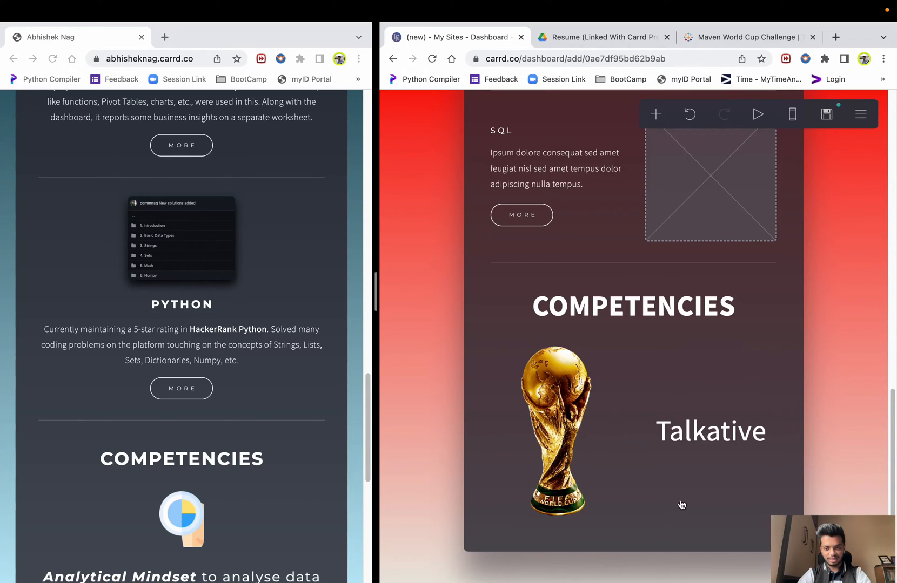
pyautogui.click(628, 487)
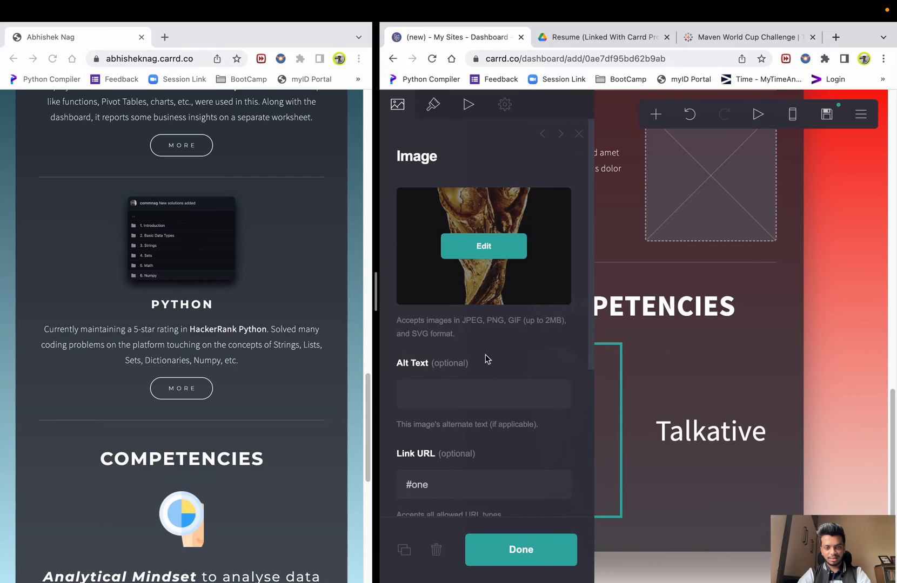
pyautogui.scroll(-5, 455, 344)
pyautogui.click(734, 504)
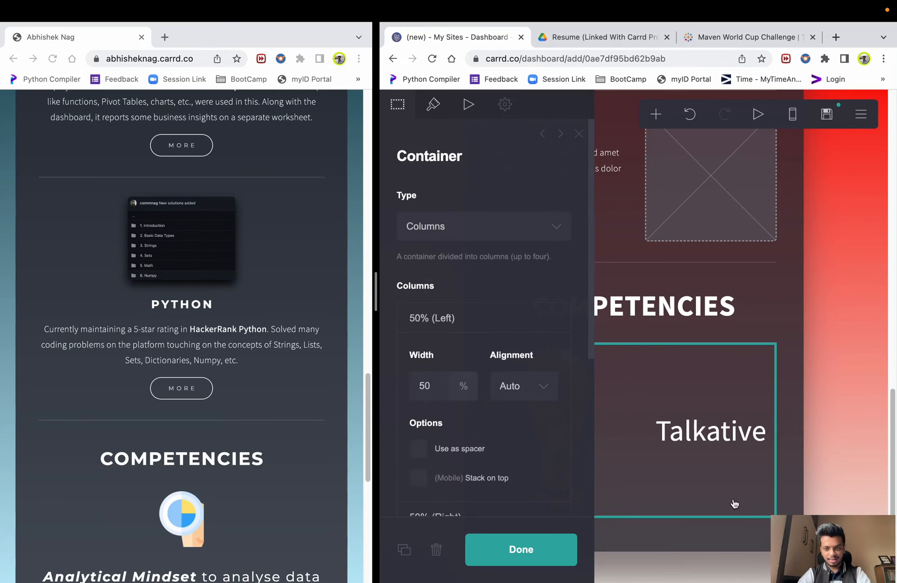
pyautogui.doubleClick(431, 389)
pyautogui.write('2')
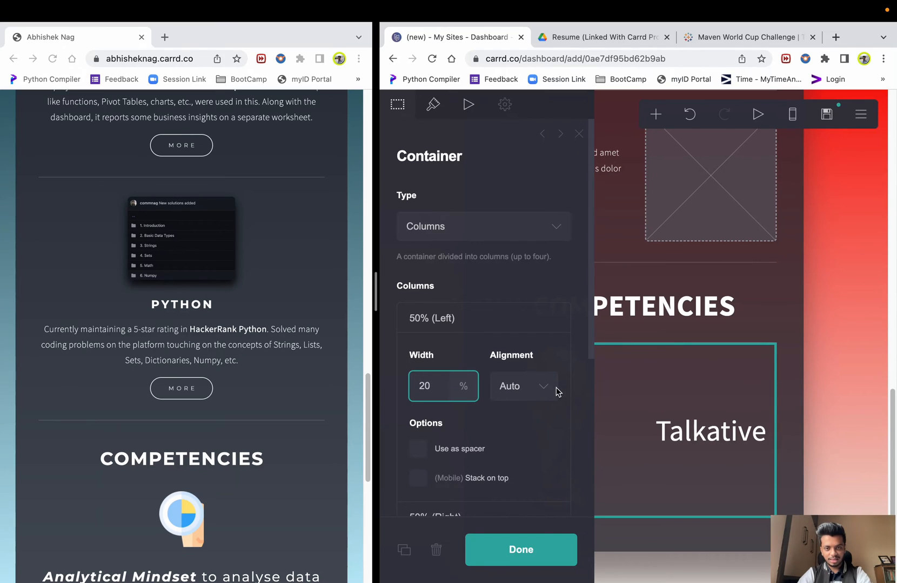
pyautogui.click(503, 308)
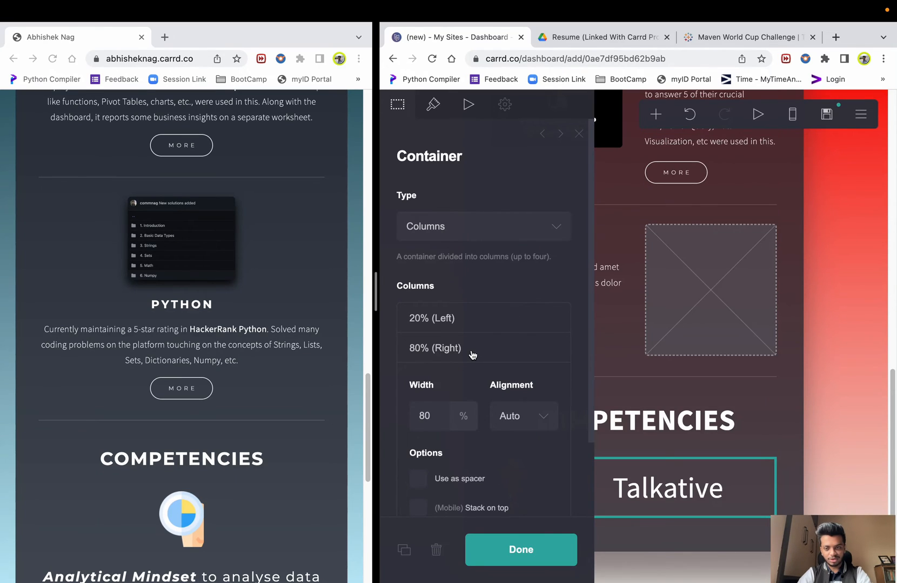
pyautogui.click(824, 409)
pyautogui.click(839, 405)
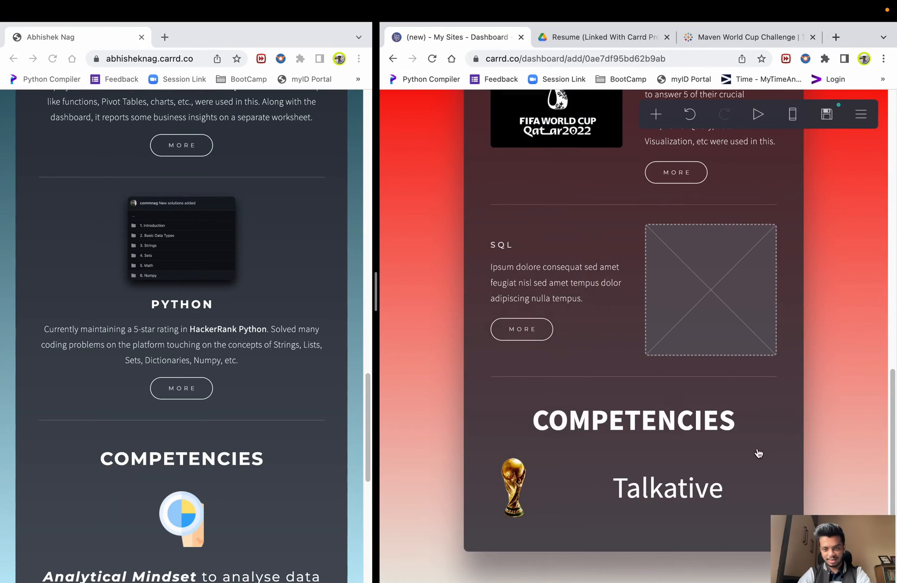
# - Review the Talkative text's appearance settings, then deselect everything to preview the row
pyautogui.scroll(-7, 178, 458)
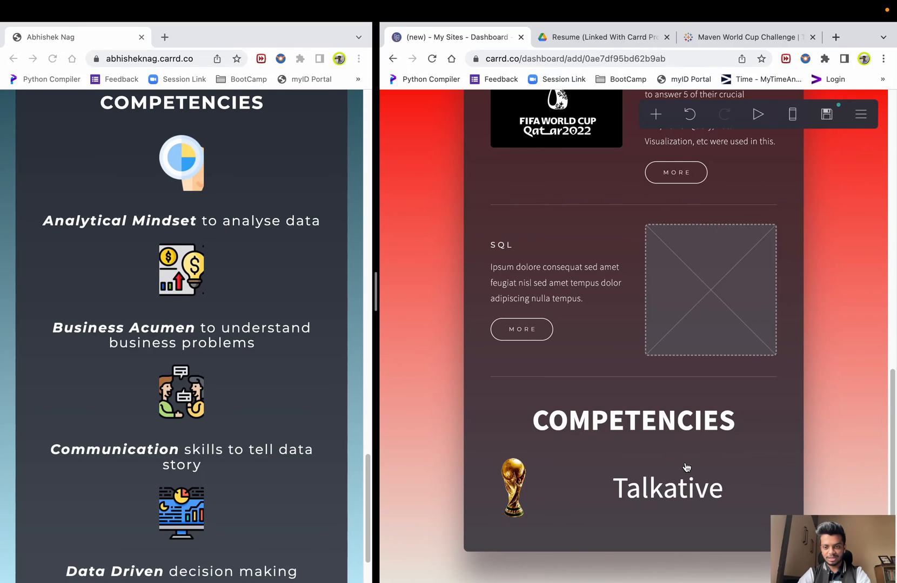
pyautogui.click(722, 497)
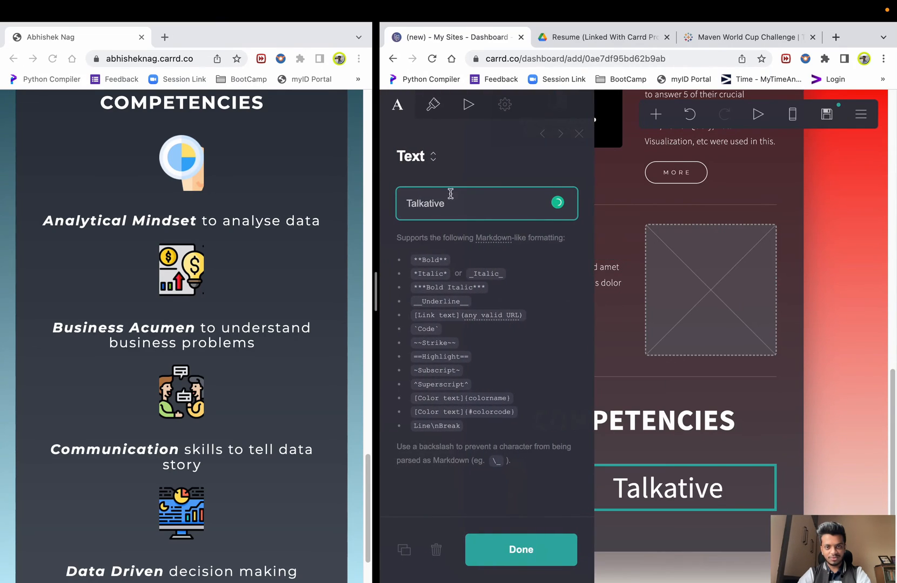
pyautogui.click(432, 107)
pyautogui.scroll(-10, 478, 345)
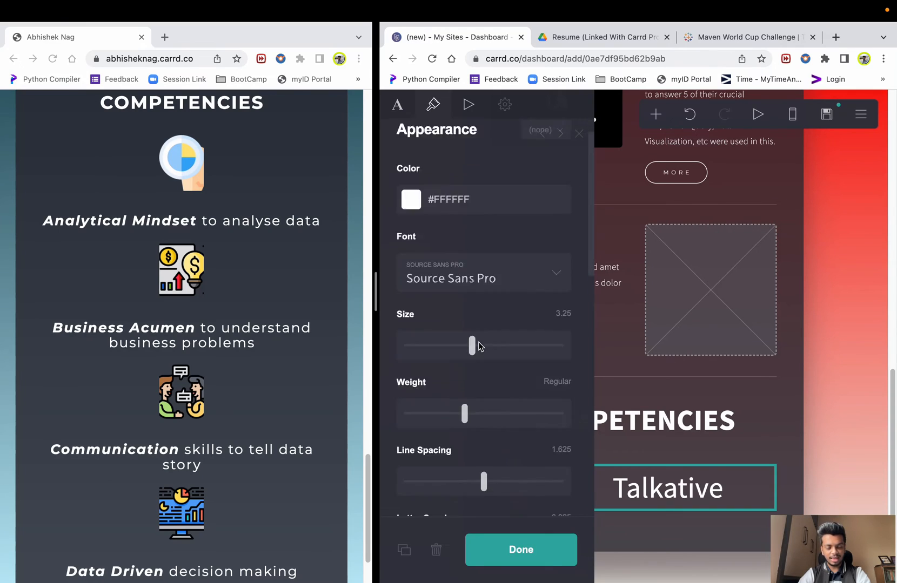
pyautogui.scroll(-5, 479, 346)
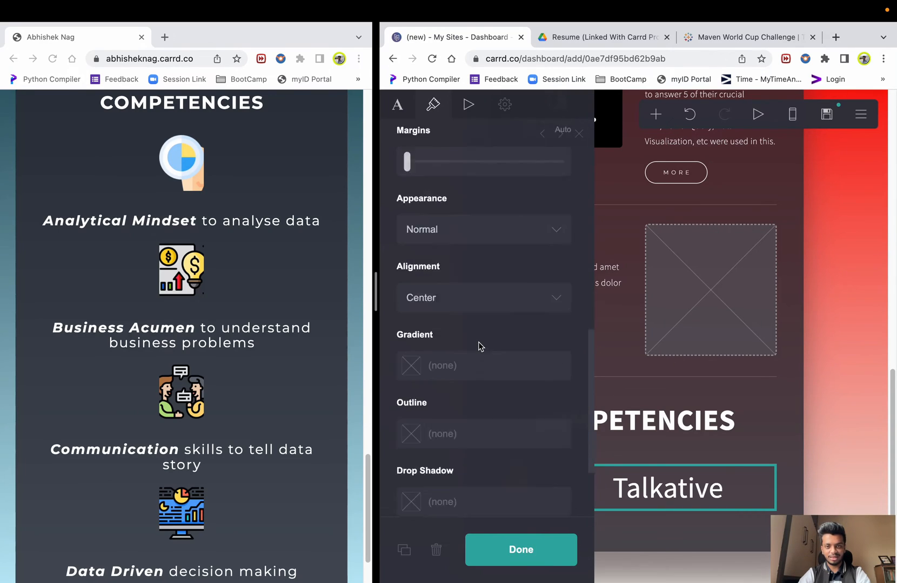
pyautogui.scroll(15, 480, 346)
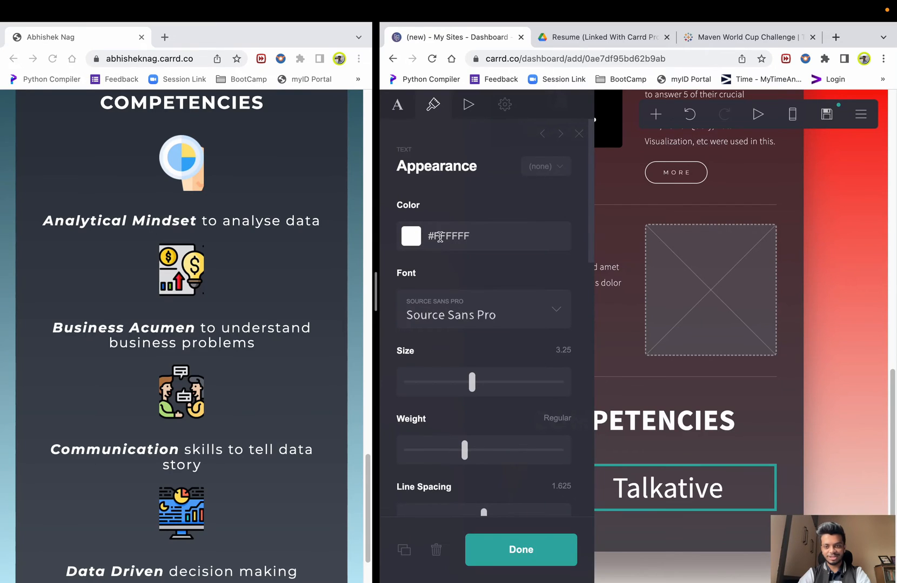
pyautogui.click(806, 413)
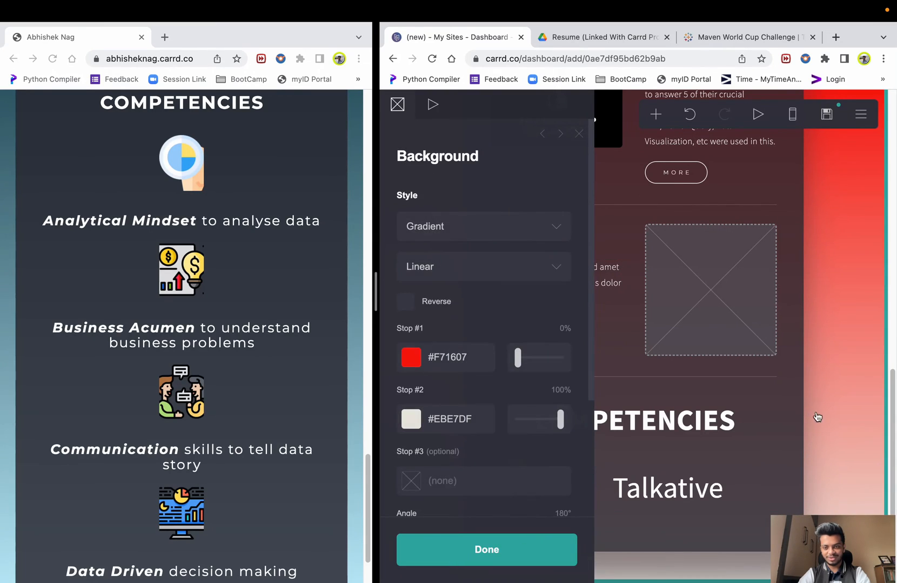
pyautogui.click(812, 417)
pyautogui.click(637, 533)
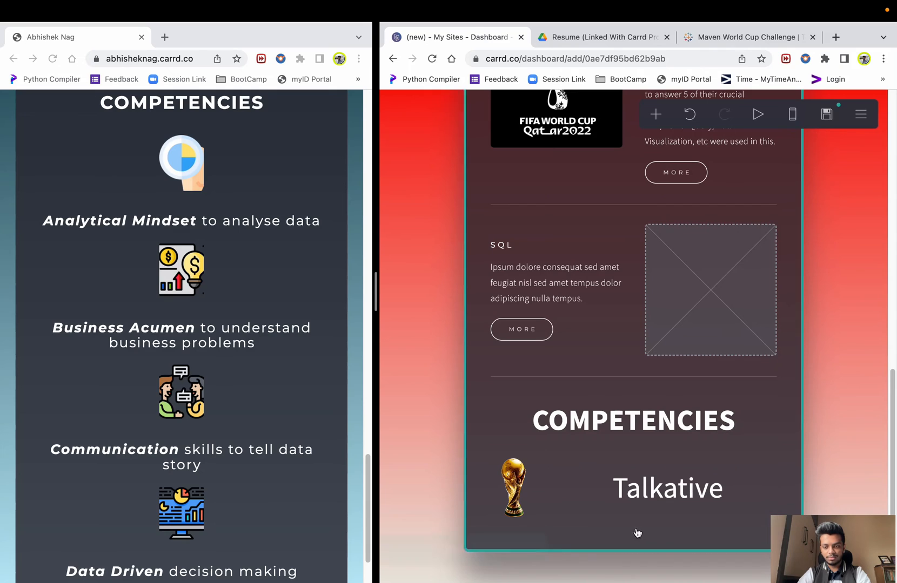
pyautogui.click(782, 498)
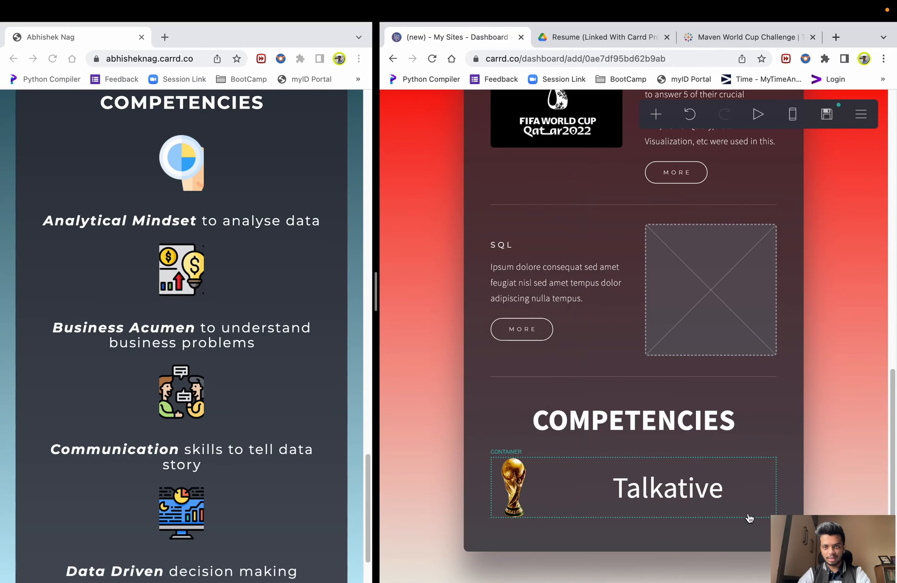
# - Add an empty container below the Talkative row and set its type to Columns
pyautogui.click(655, 114)
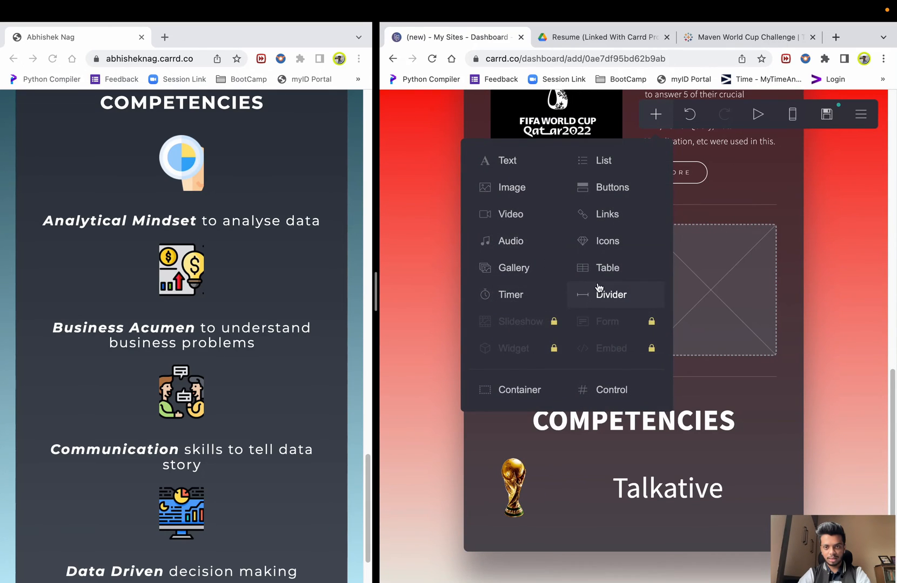
pyautogui.click(535, 397)
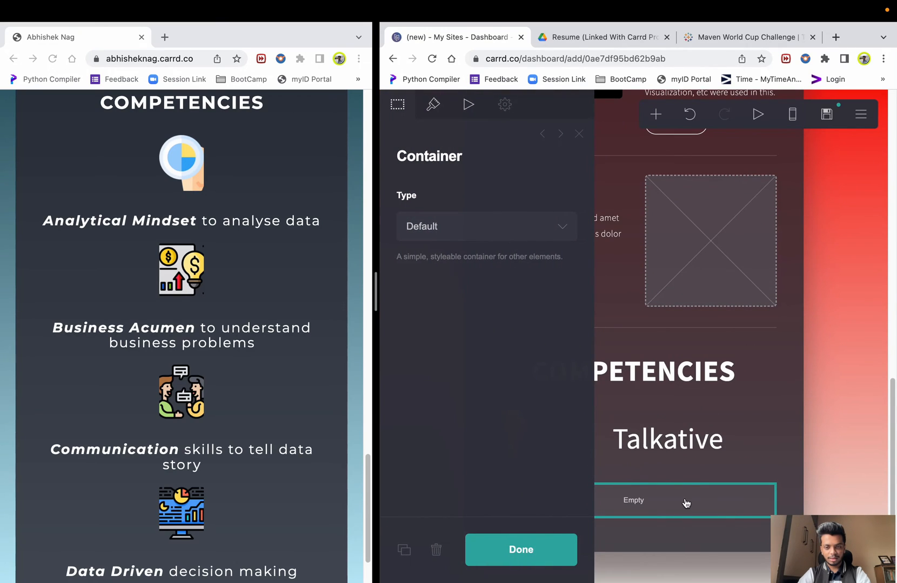
pyautogui.click(685, 503)
pyautogui.click(670, 507)
pyautogui.click(468, 226)
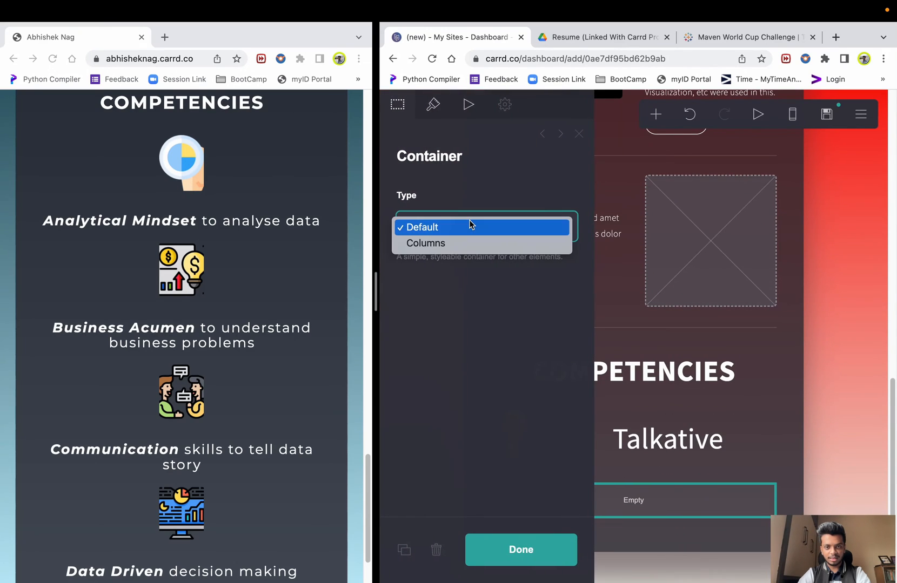
pyautogui.click(438, 249)
pyautogui.click(821, 363)
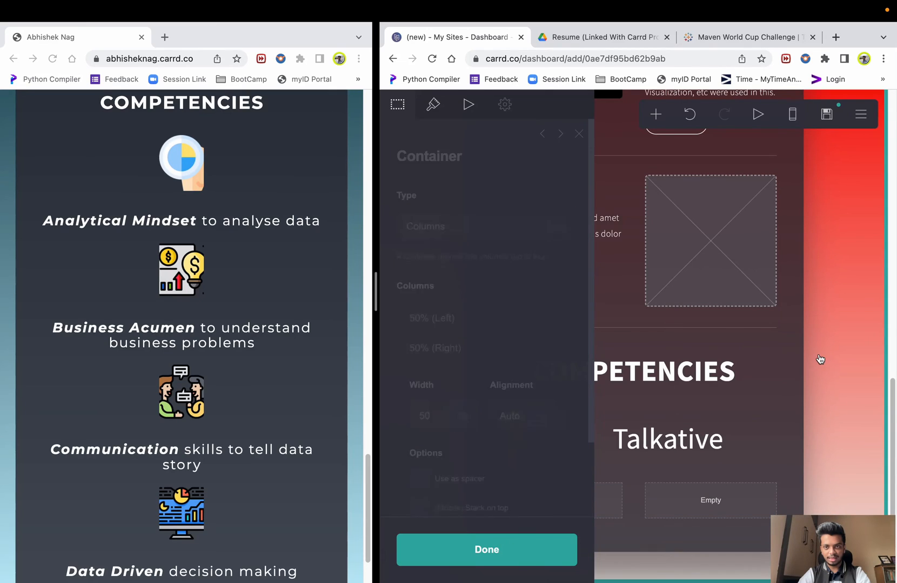
# - Add an empty image element to the page beneath the new columns container
pyautogui.click(659, 121)
pyautogui.click(850, 309)
pyautogui.click(659, 114)
pyautogui.click(512, 186)
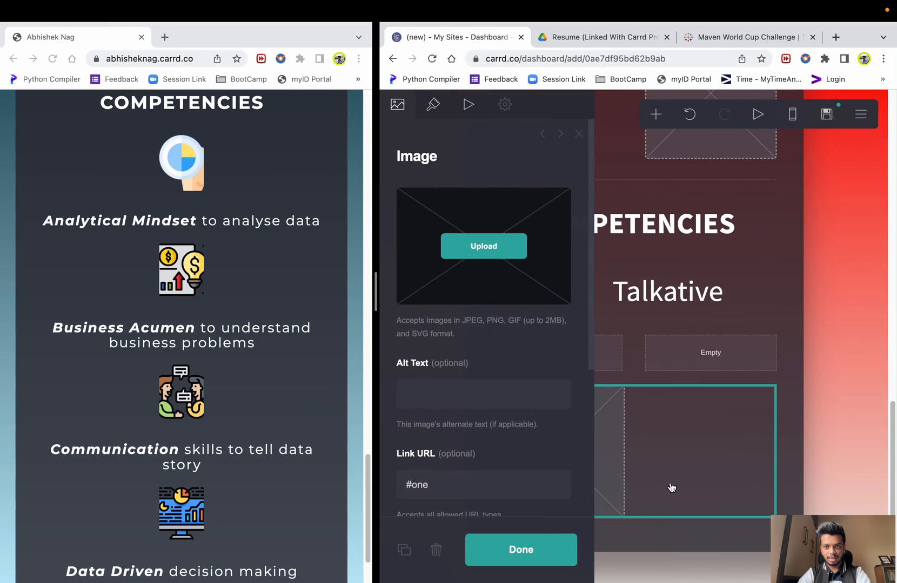
pyautogui.click(657, 114)
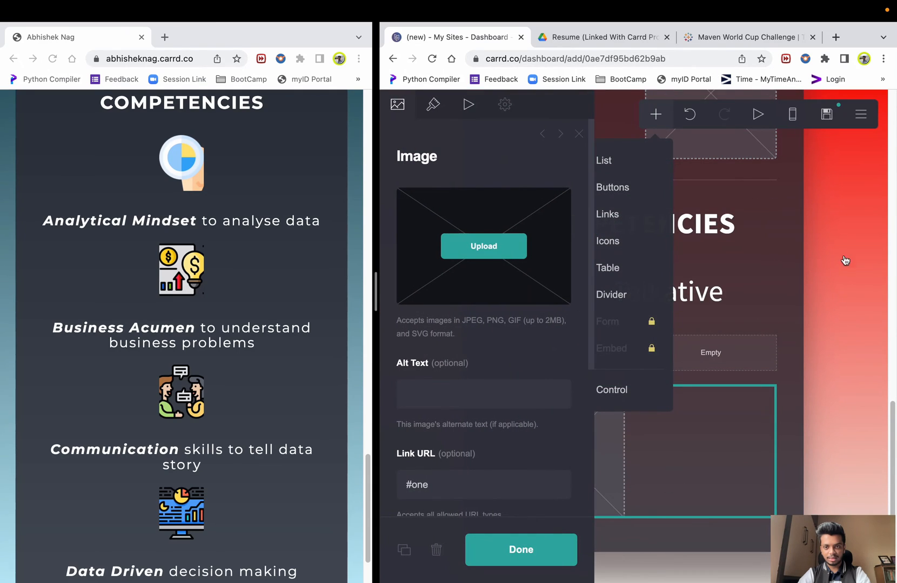
pyautogui.click(854, 339)
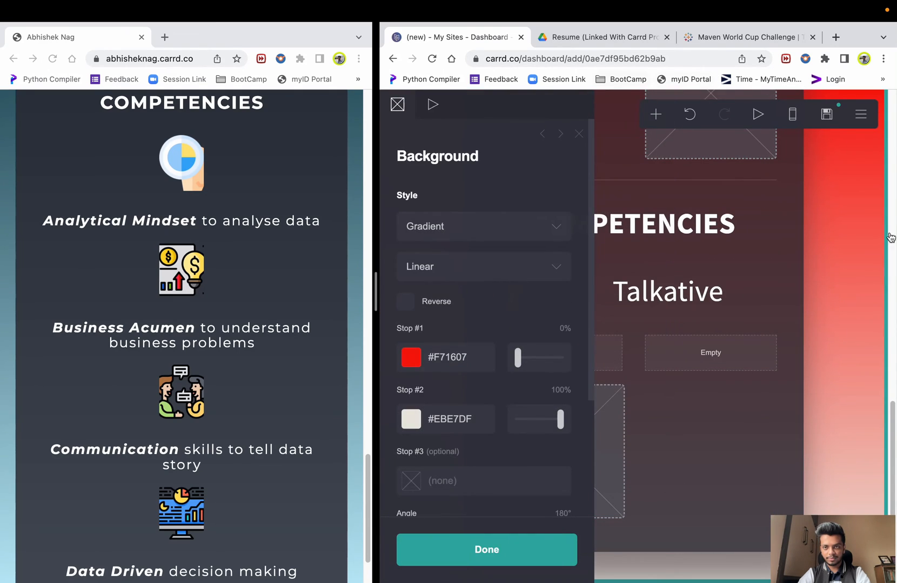
pyautogui.click(833, 227)
pyautogui.click(654, 116)
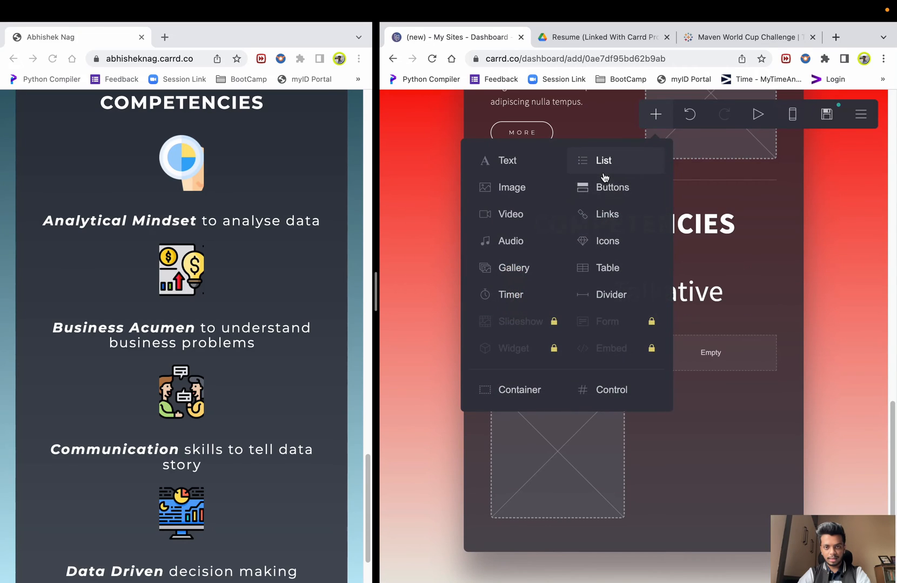
# - Add a text element into the new row's right column and move the image into the left column
pyautogui.click(506, 161)
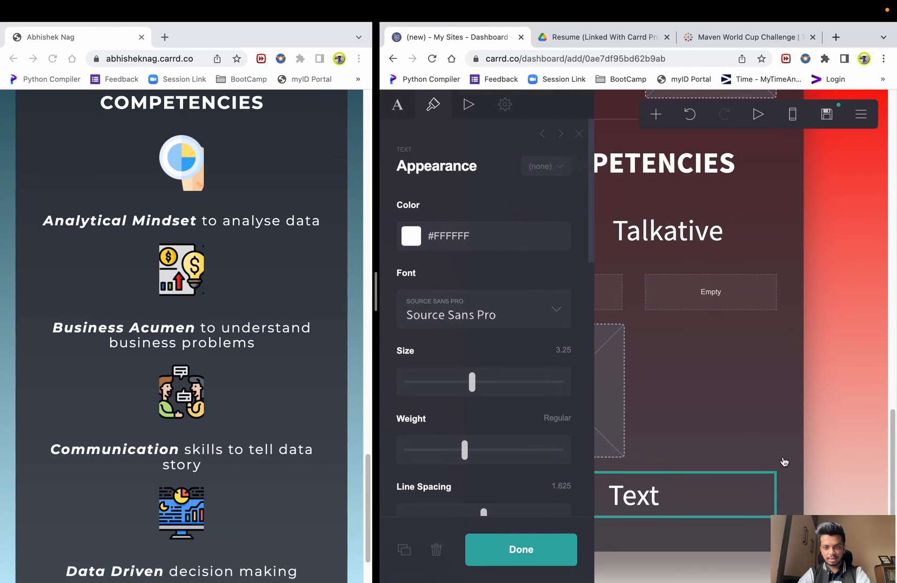
pyautogui.moveTo(640, 500); pyautogui.dragTo(713, 296)
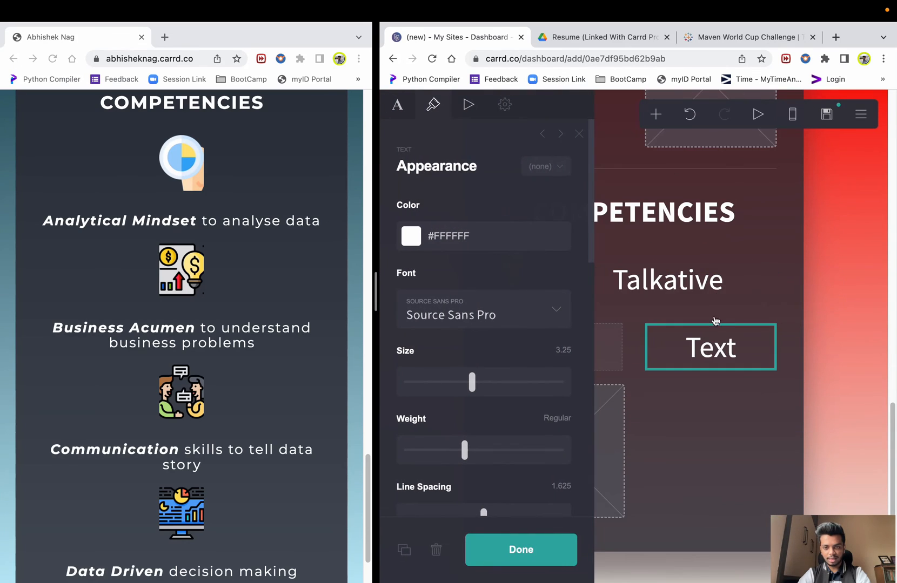
pyautogui.click(709, 461)
pyautogui.moveTo(613, 446); pyautogui.dragTo(603, 347)
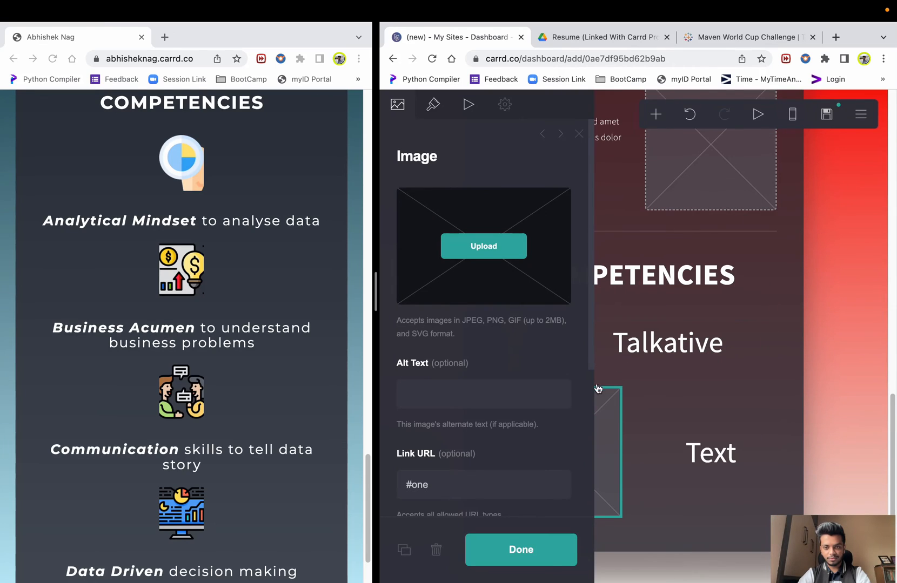
# - Set the new row's left column width to 20%
pyautogui.click(648, 394)
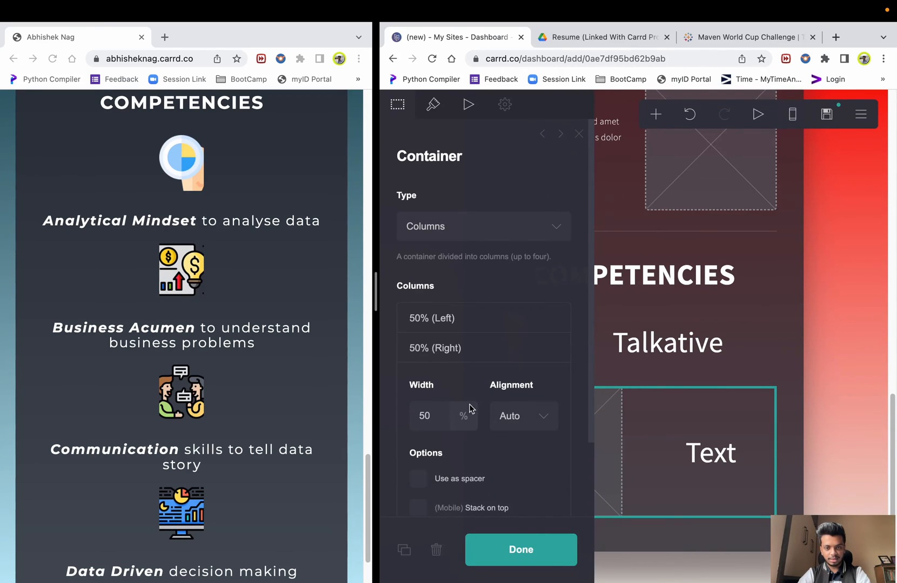
pyautogui.click(456, 322)
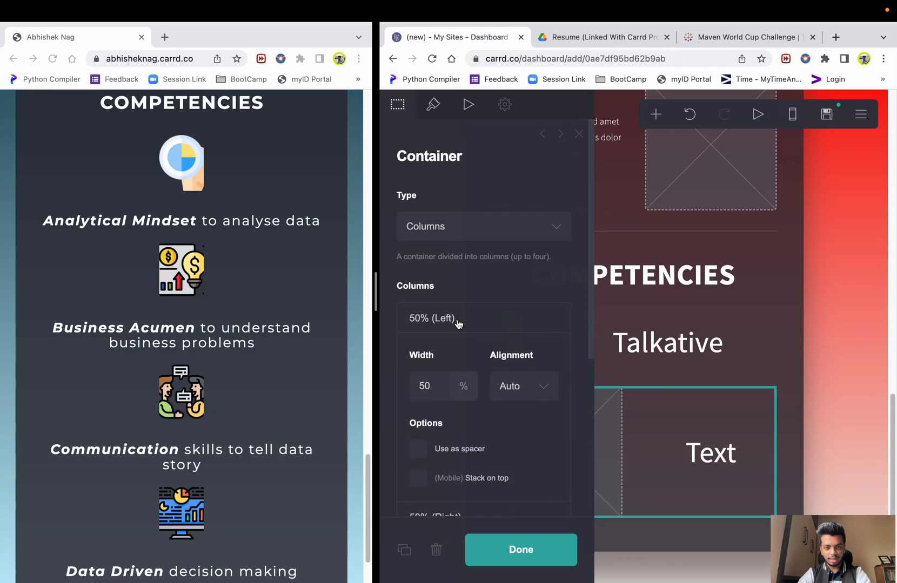
pyautogui.doubleClick(448, 382)
pyautogui.write('20')
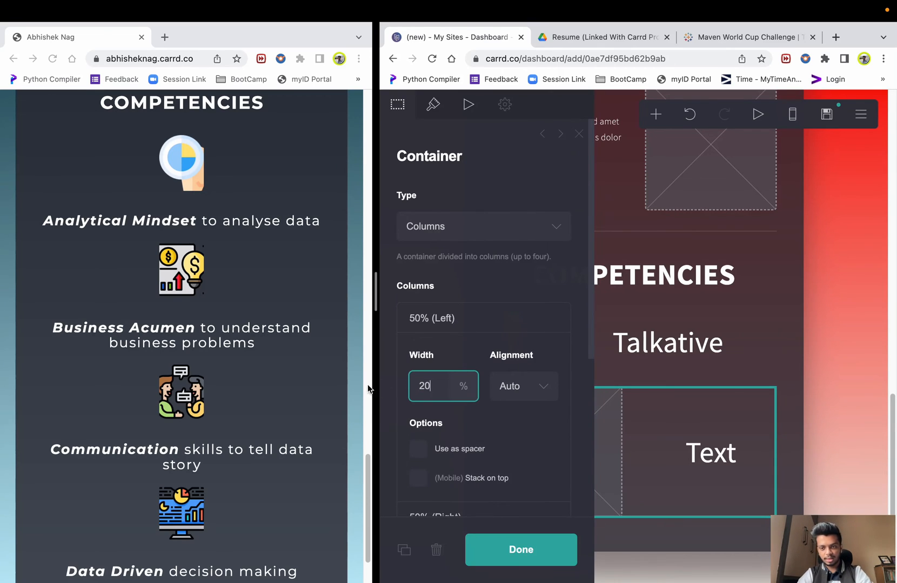
pyautogui.click(859, 385)
# - Change the new text element's wording from Text to 'Expressive'
pyautogui.click(677, 491)
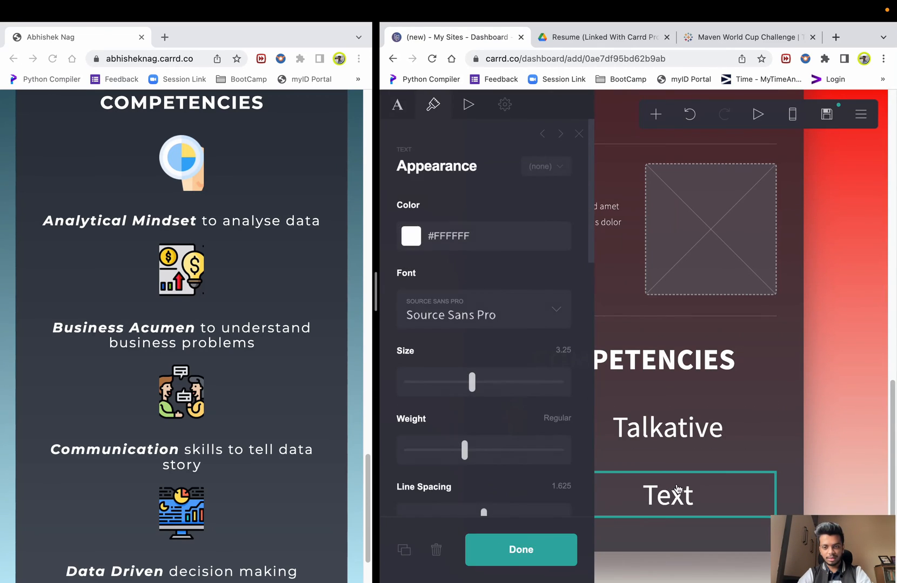
pyautogui.click(678, 492)
pyautogui.click(679, 491)
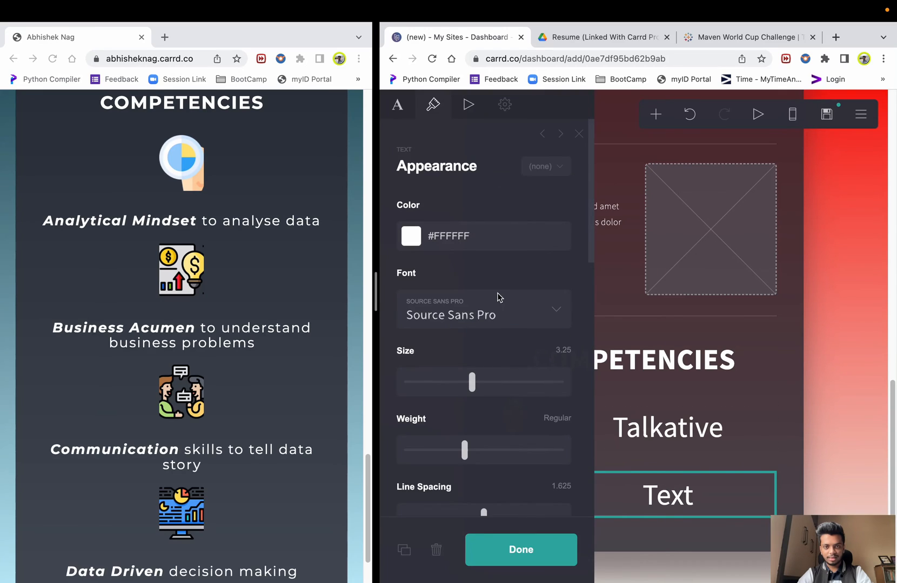
pyautogui.click(401, 99)
pyautogui.doubleClick(418, 203)
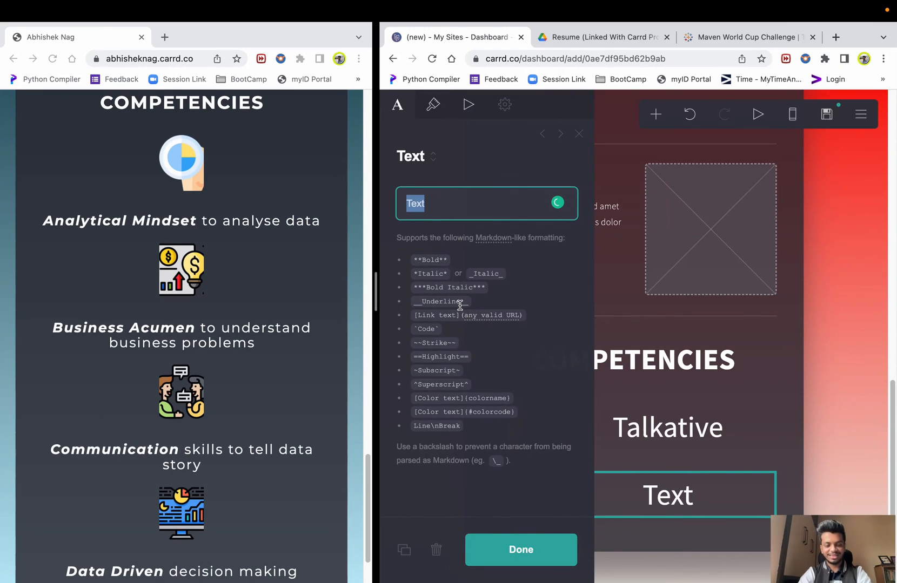
pyautogui.write('Expressive')
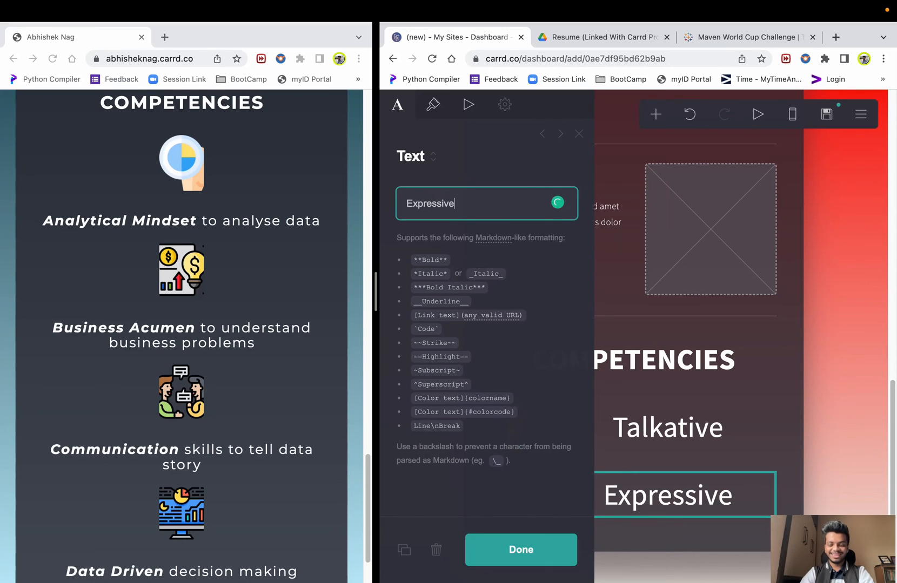
pyautogui.click(849, 426)
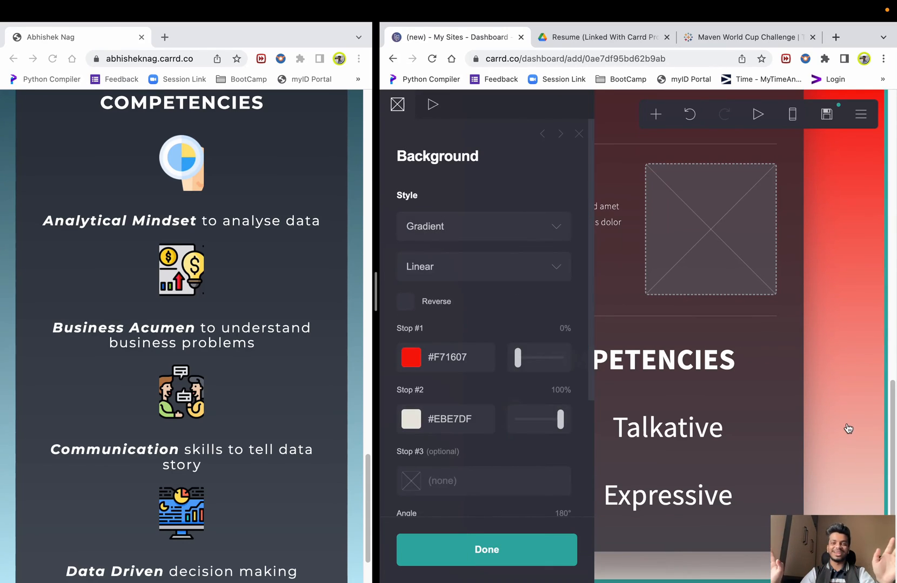
# - Upload the white FIFA World Cup Qatar 2022 logo PNG into the image beside Expressive
pyautogui.click(811, 426)
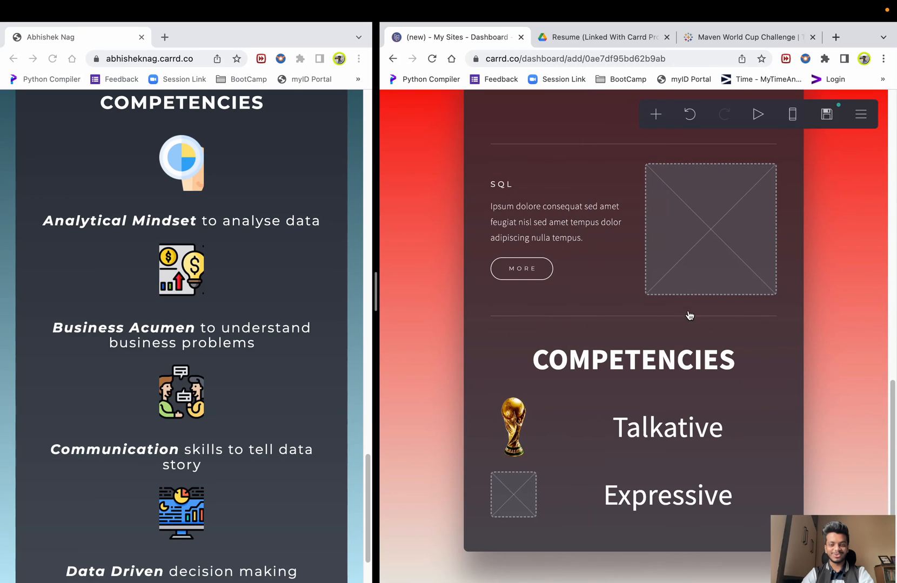
pyautogui.click(523, 503)
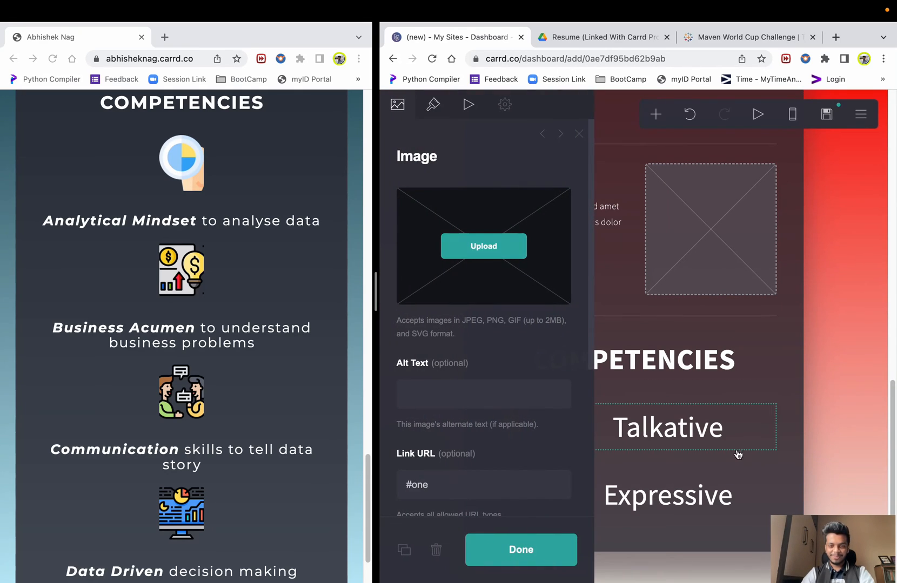
pyautogui.click(498, 258)
pyautogui.click(536, 311)
pyautogui.click(536, 324)
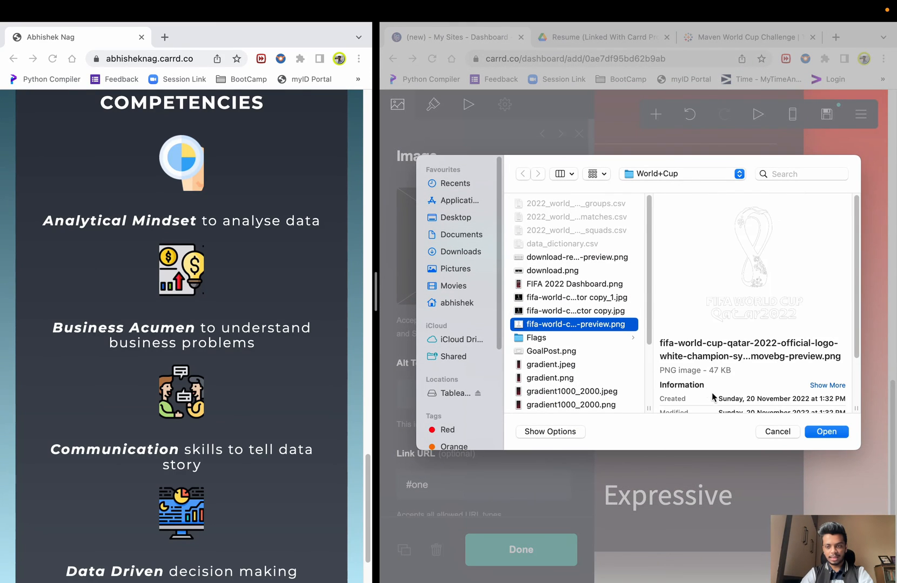
pyautogui.click(820, 432)
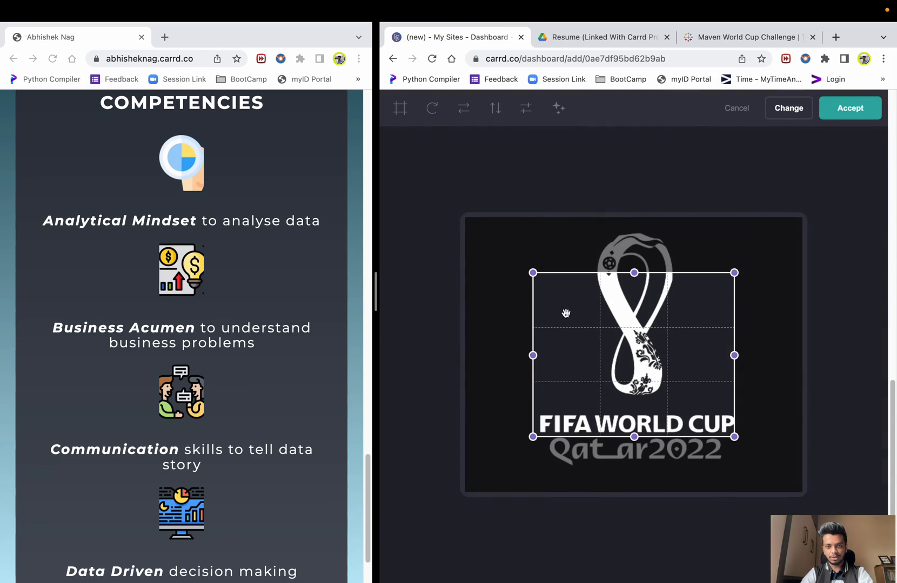
# - Extend the crop to the logo's corners so the whole logo stays uncropped, and accept
pyautogui.moveTo(530, 275); pyautogui.dragTo(465, 218)
pyautogui.moveTo(734, 436); pyautogui.dragTo(802, 491)
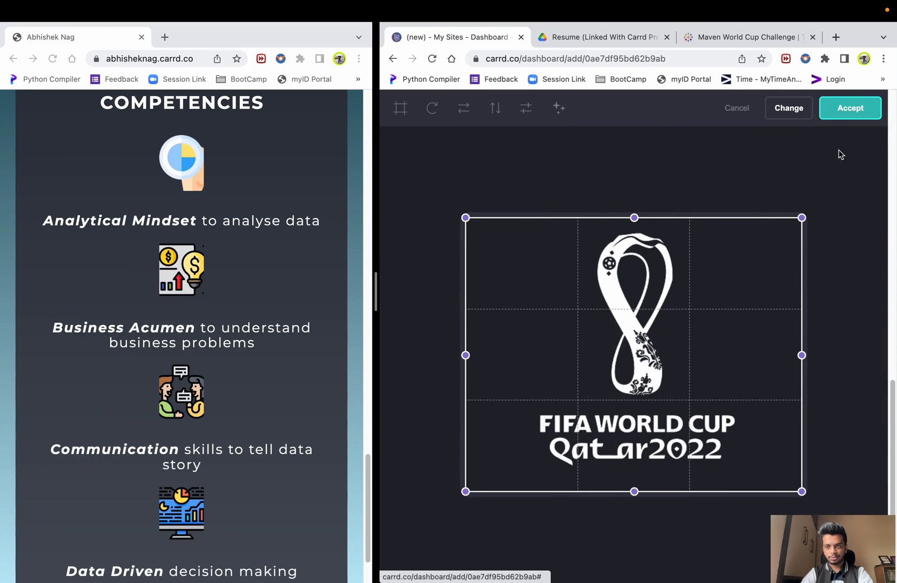
pyautogui.click(847, 114)
pyautogui.click(831, 308)
pyautogui.click(842, 314)
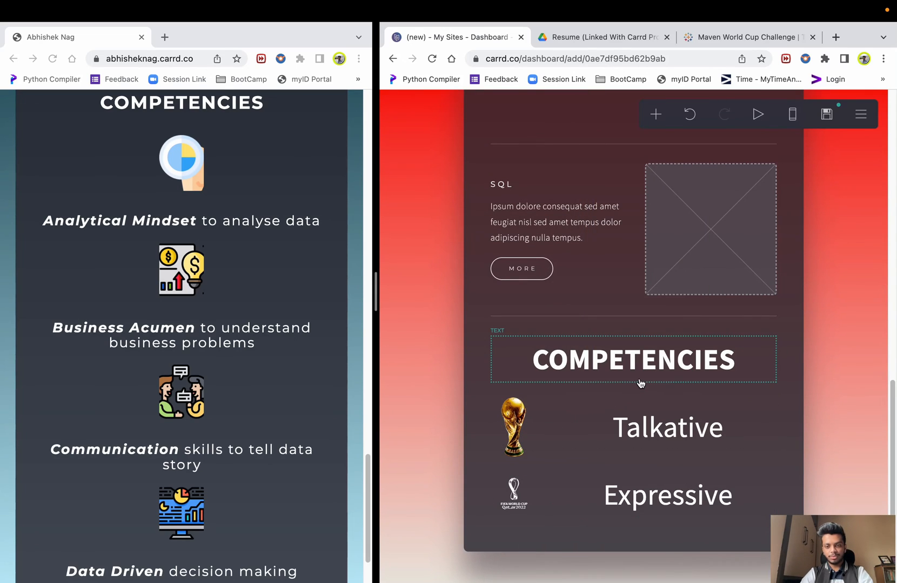
pyautogui.scroll(-3, 189, 429)
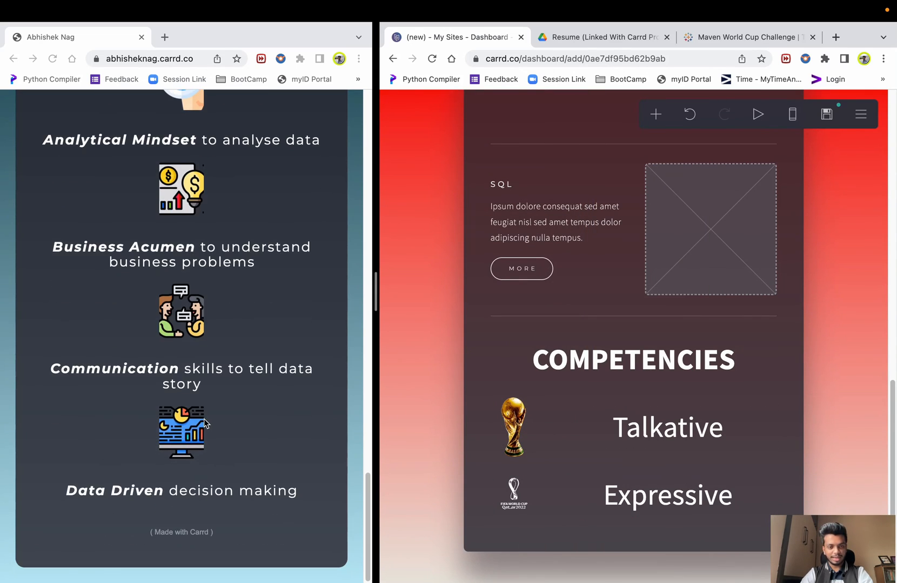
pyautogui.scroll(15, 206, 378)
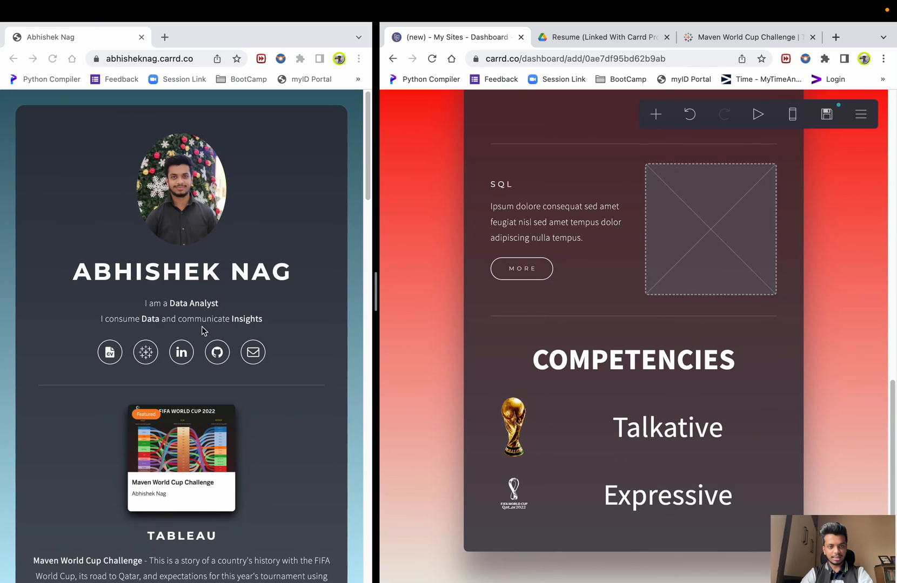
pyautogui.scroll(-15, 254, 394)
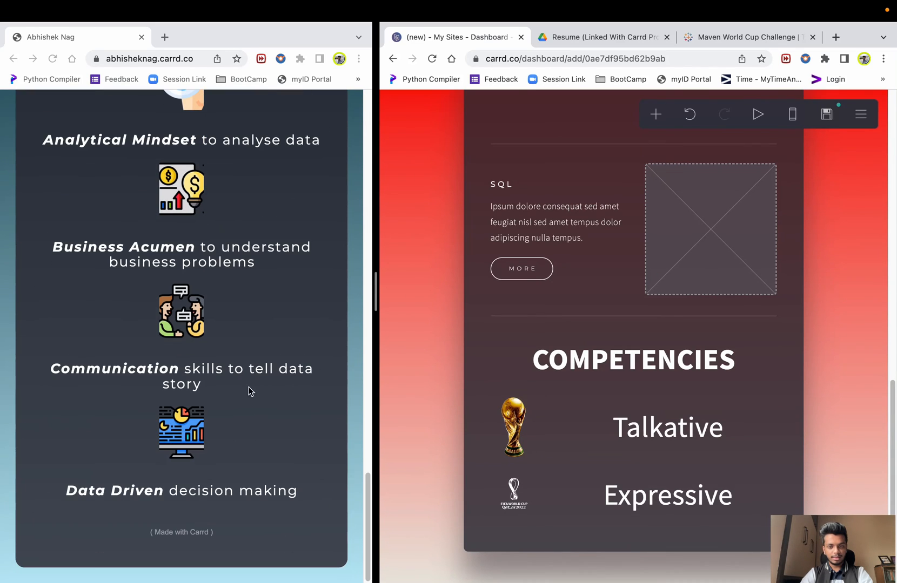
pyautogui.click(154, 535)
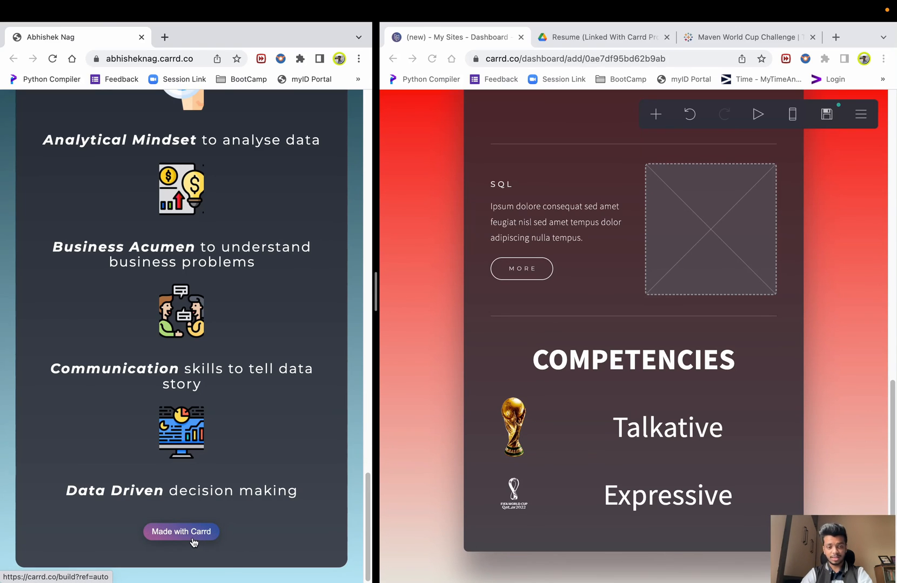
pyautogui.scroll(10, 600, 432)
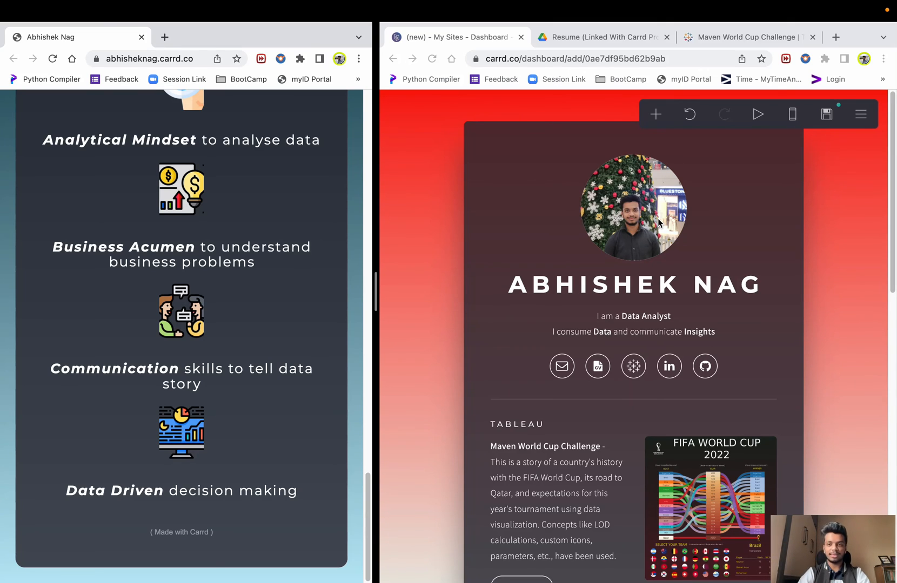
pyautogui.click(834, 138)
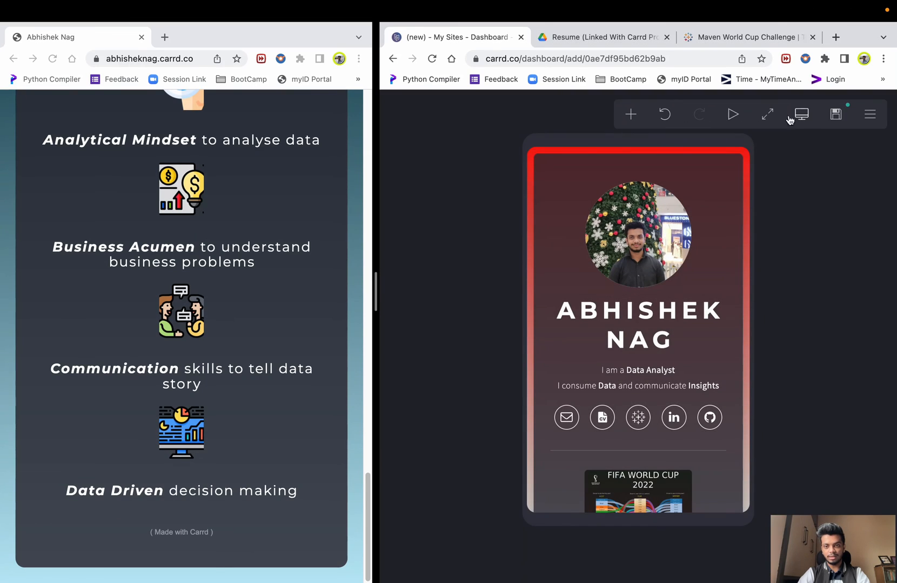
pyautogui.scroll(-10, 665, 258)
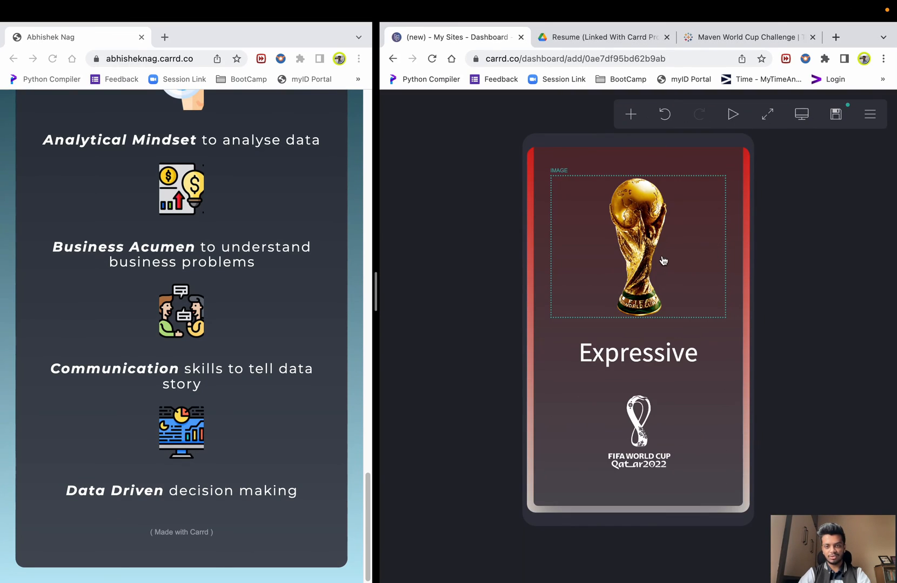
pyautogui.scroll(10, 664, 262)
pyautogui.click(801, 115)
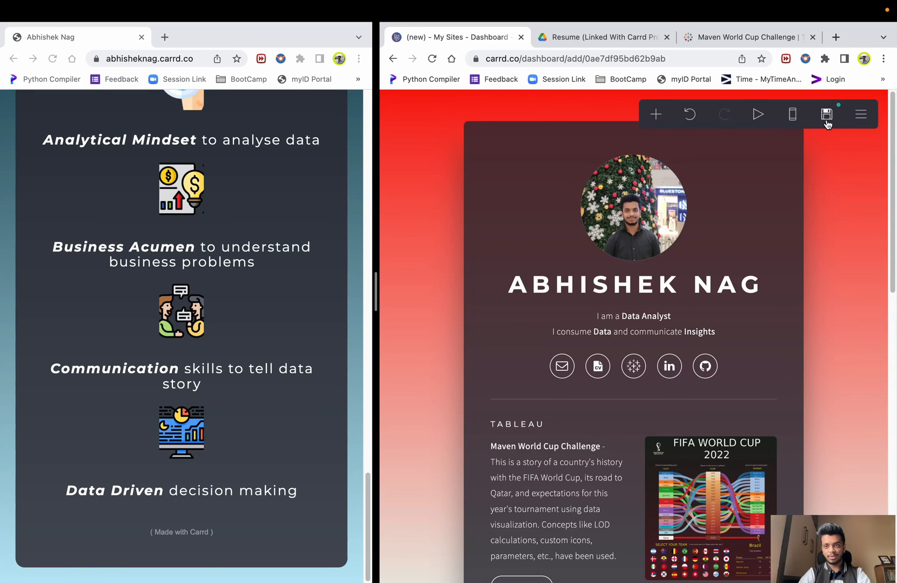
# - Set the site title to 'My Landing Pageee' in the publish settings
pyautogui.click(827, 114)
pyautogui.click(466, 228)
pyautogui.write('X')
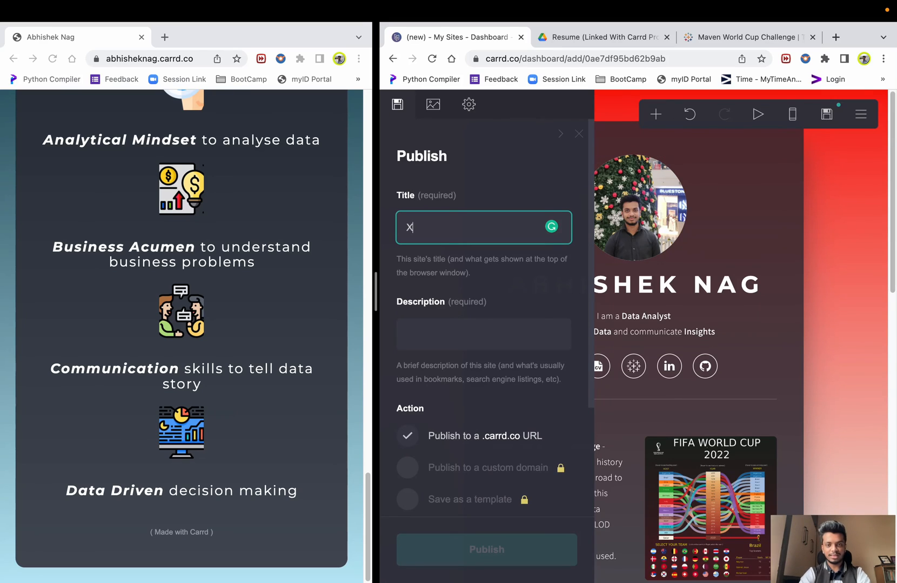
pyautogui.write('YZ')
pyautogui.hotkey('ctrl', 'a')
pyautogui.write('M')
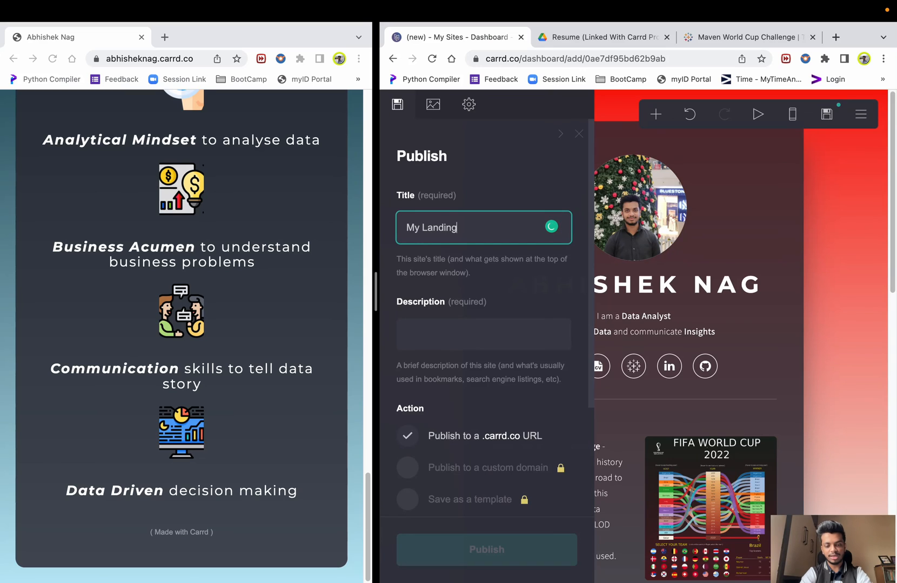
pyautogui.write('y Landing Pageeee')
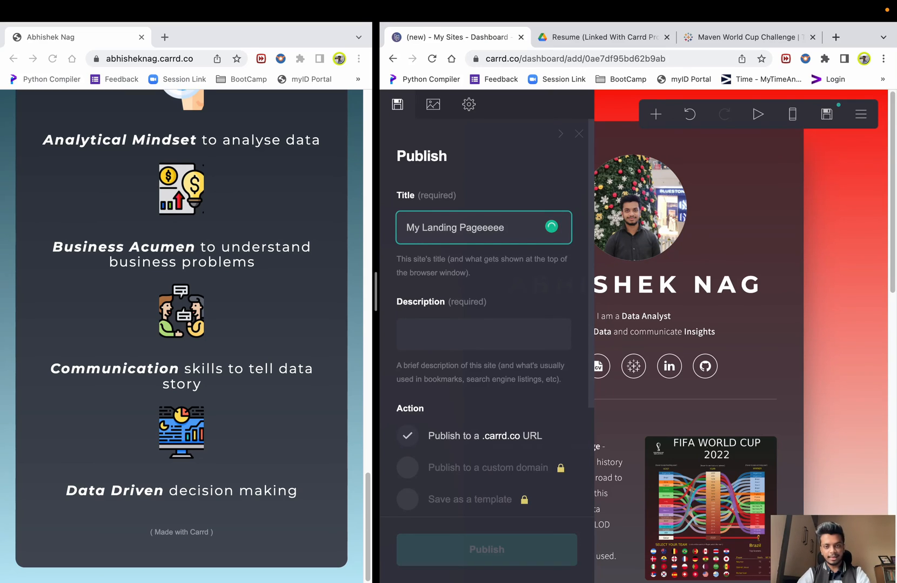
pyautogui.click(488, 338)
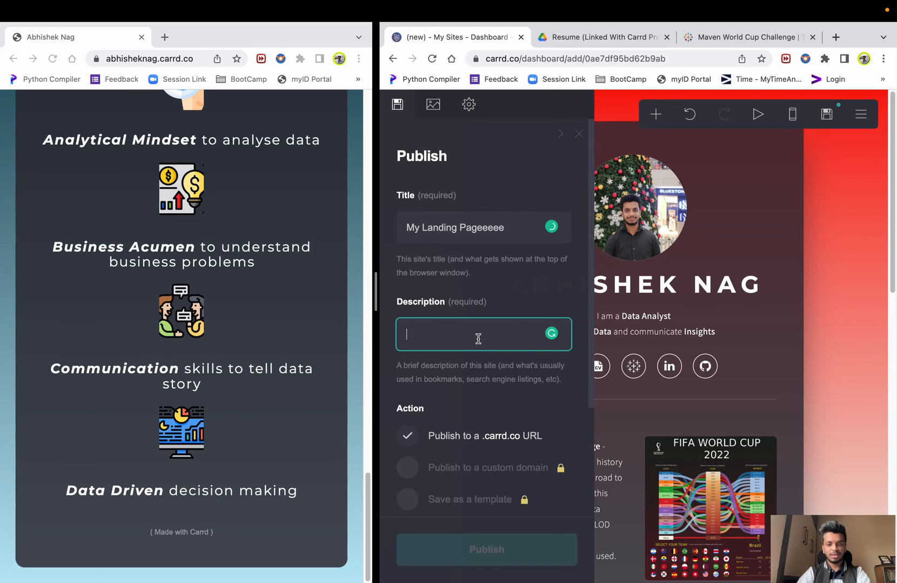
# - Choose publishing to a .carrd.co URL, enter the subdomain name, and type description 'demo desc'
pyautogui.scroll(-2, 479, 338)
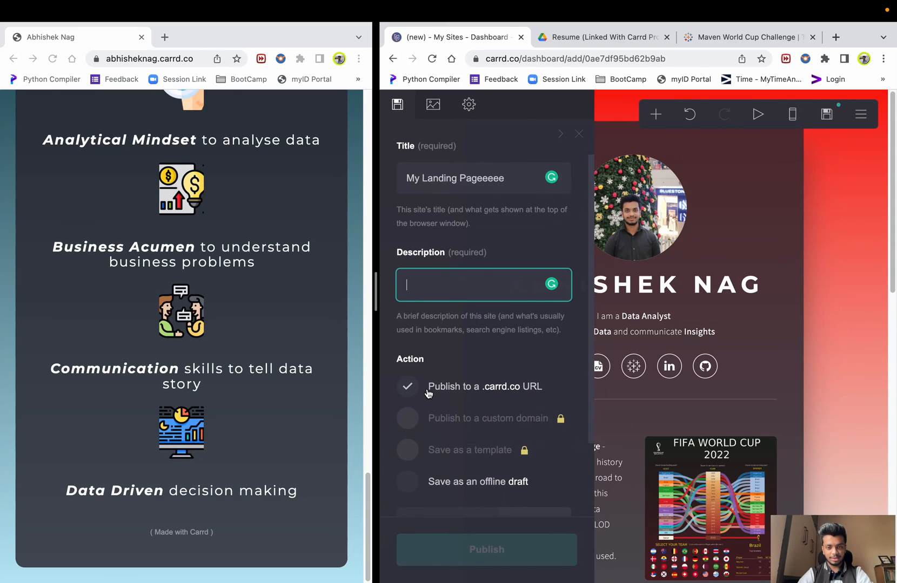
pyautogui.click(408, 481)
pyautogui.click(413, 397)
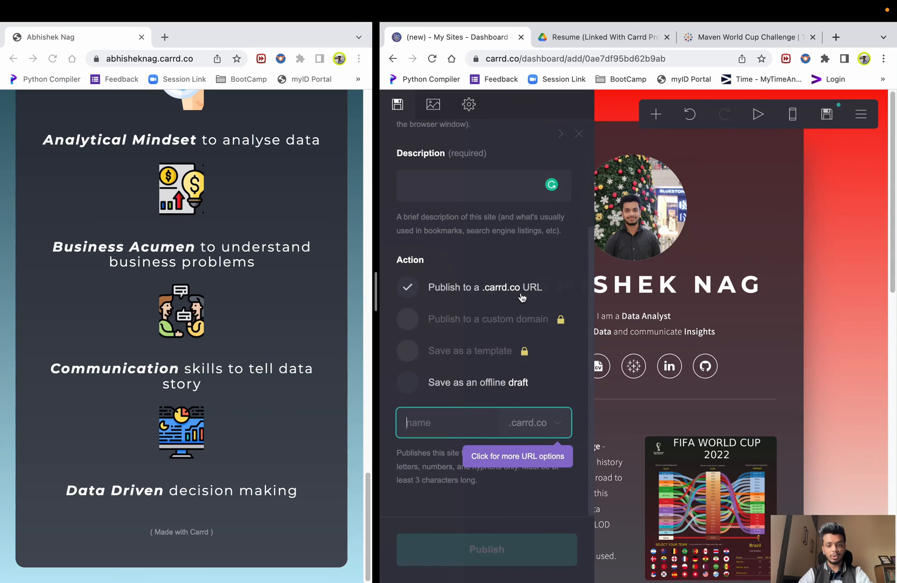
pyautogui.click(548, 427)
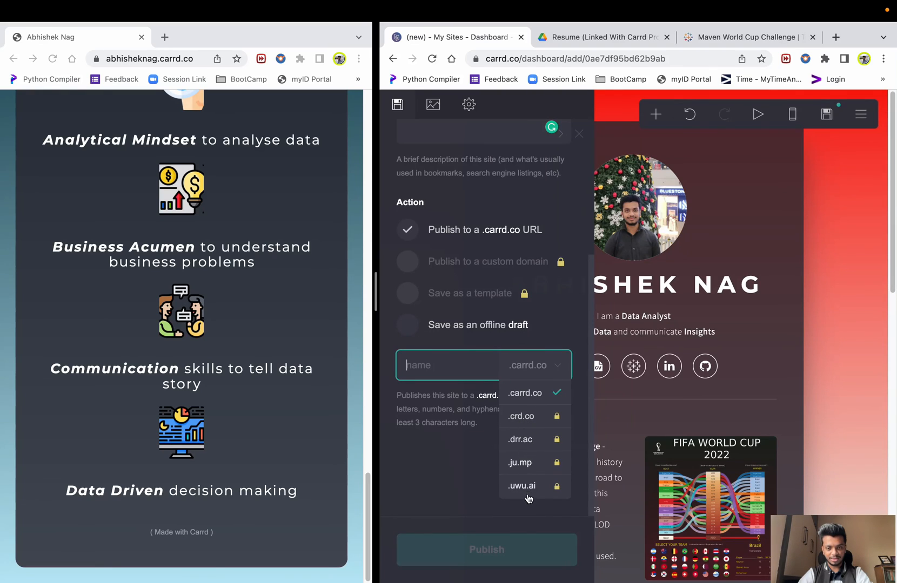
pyautogui.scroll(2, 453, 496)
pyautogui.scroll(5, 449, 458)
pyautogui.scroll(-5, 447, 448)
pyautogui.click(445, 433)
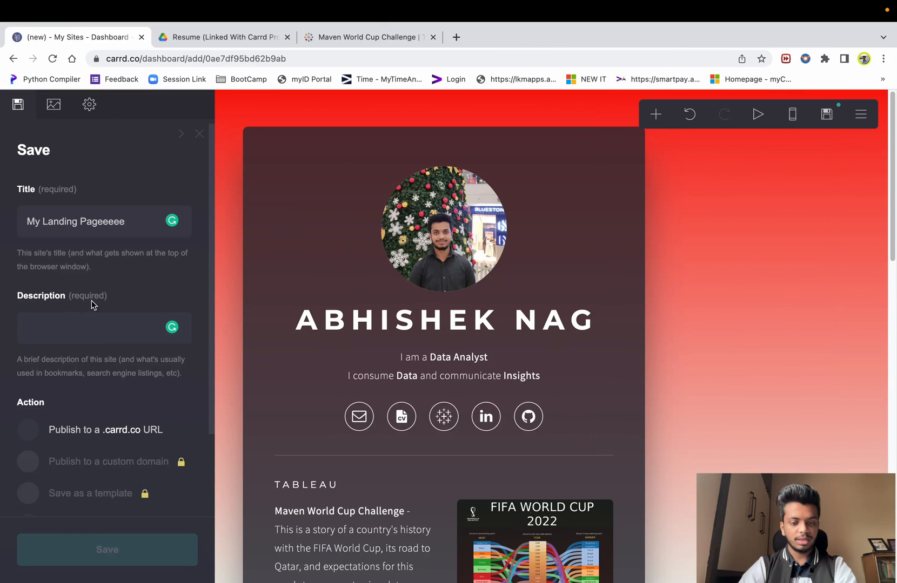
pyautogui.click(89, 326)
pyautogui.write('demo desc')
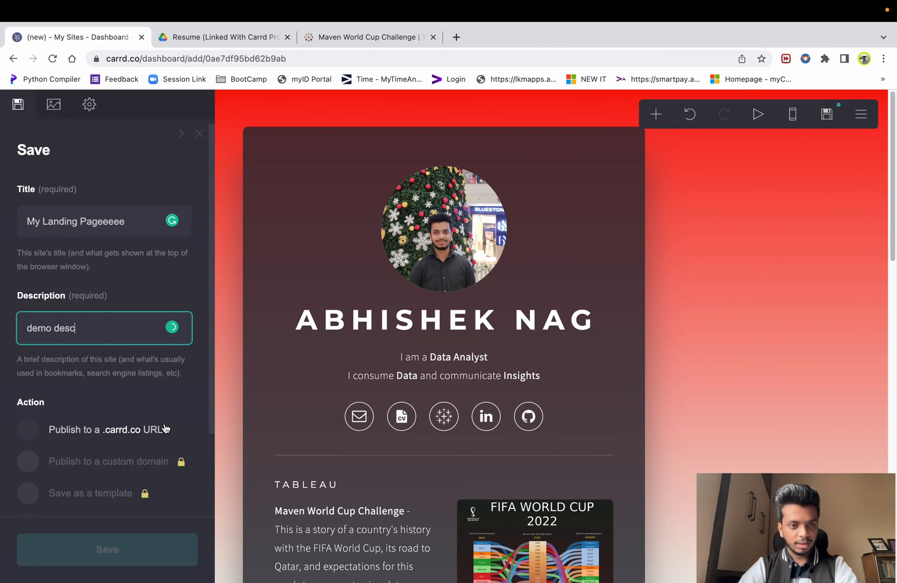
# - Keep the .carrd.co URL option with the available address selected and publish the site
pyautogui.click(161, 393)
pyautogui.scroll(-2, 157, 396)
pyautogui.click(28, 406)
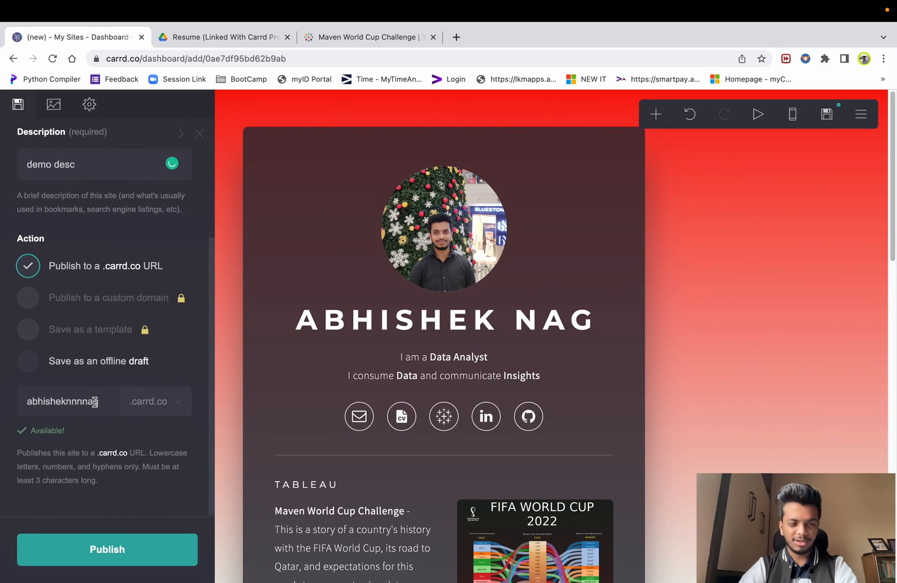
pyautogui.click(28, 363)
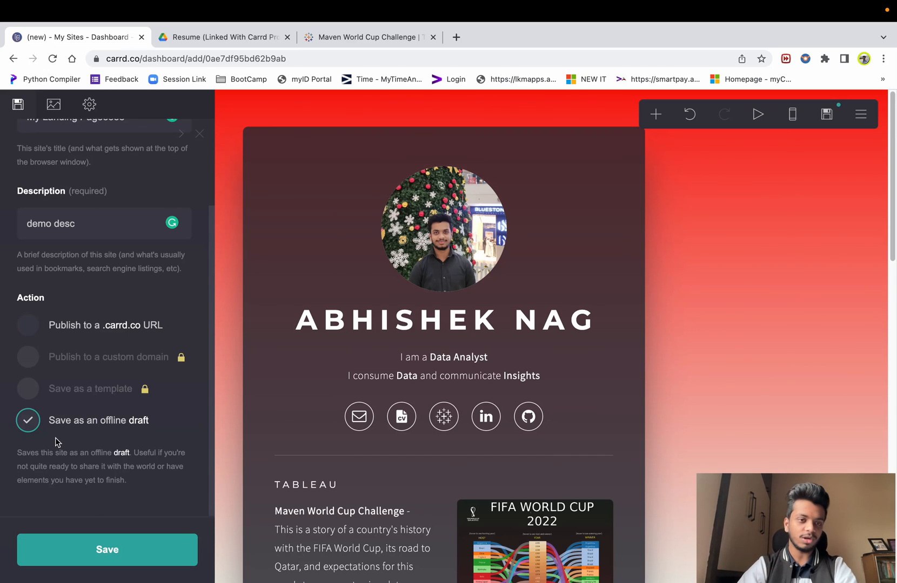
pyautogui.click(31, 330)
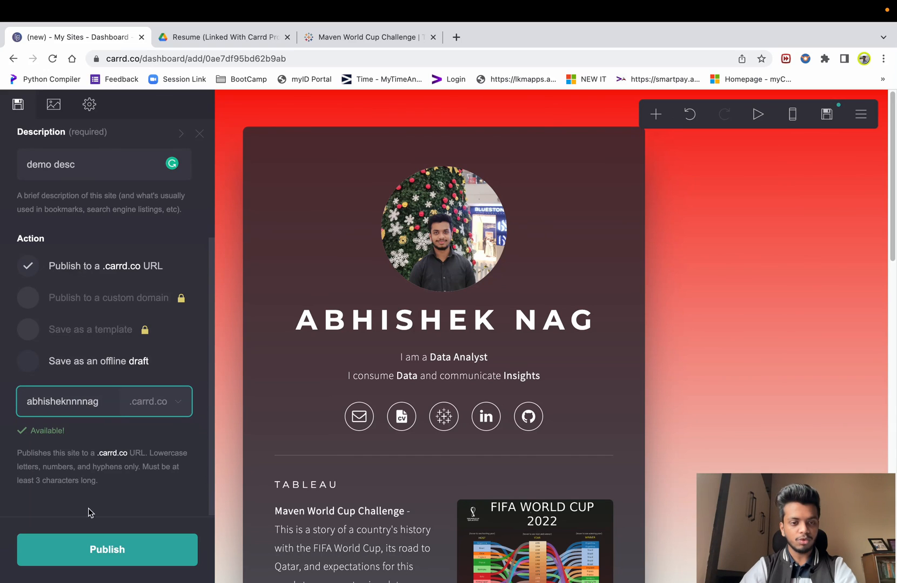
pyautogui.click(100, 551)
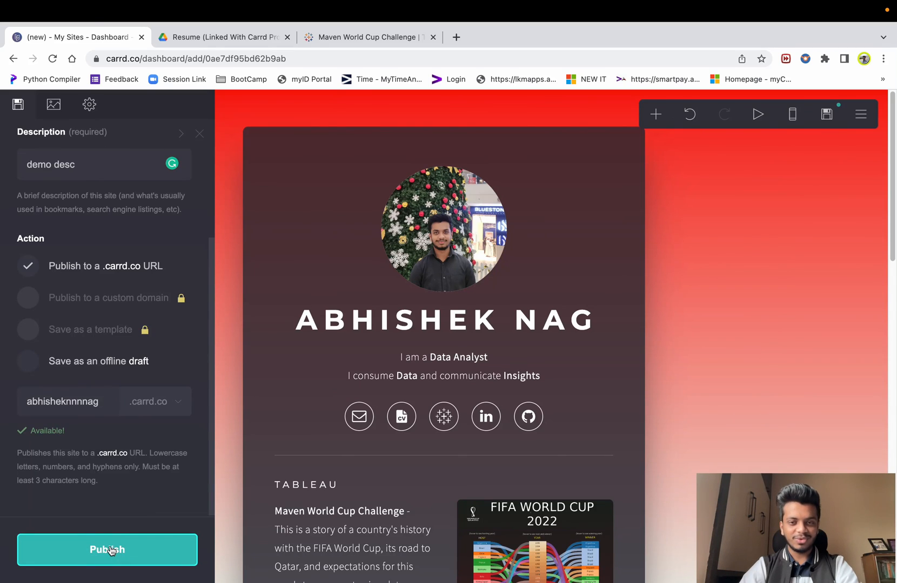
pyautogui.scroll(-15, 446, 346)
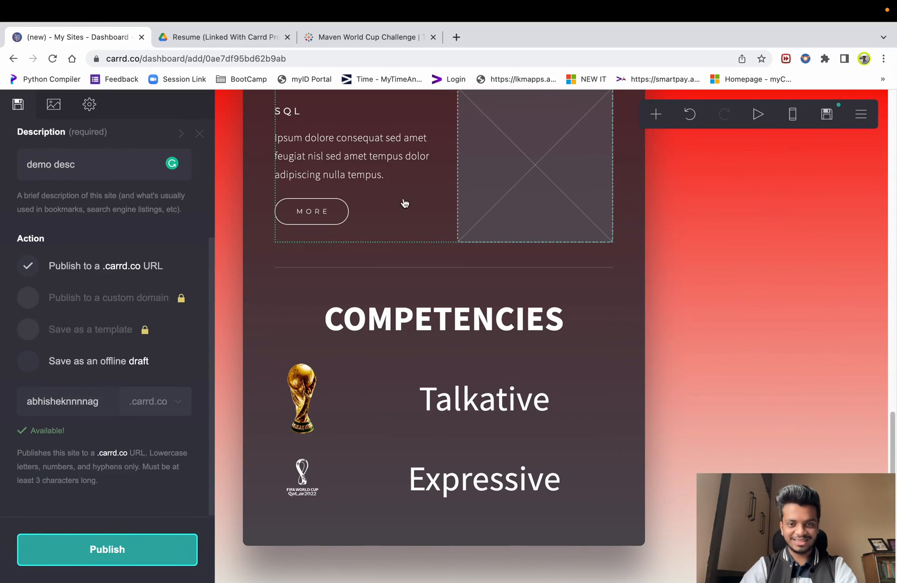
pyautogui.scroll(15, 410, 459)
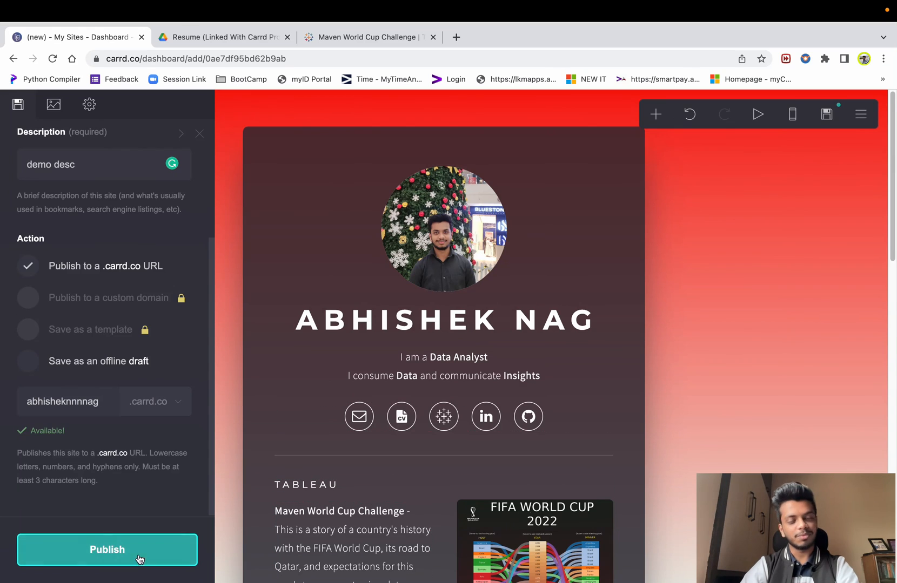